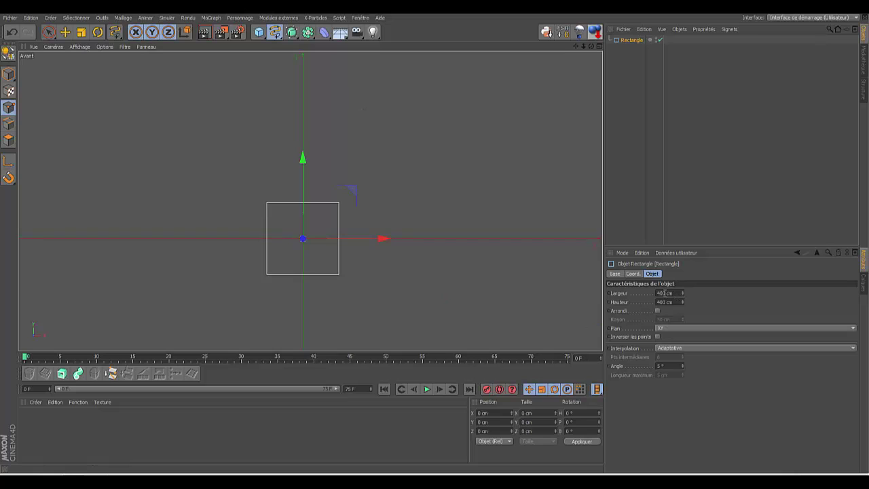
- Set the rectangle spline's width to 1920 cm and its height to 1080 cm
{"action": "left_click_drag", "start_coordinate": [665, 293], "coordinate": [652, 292]}
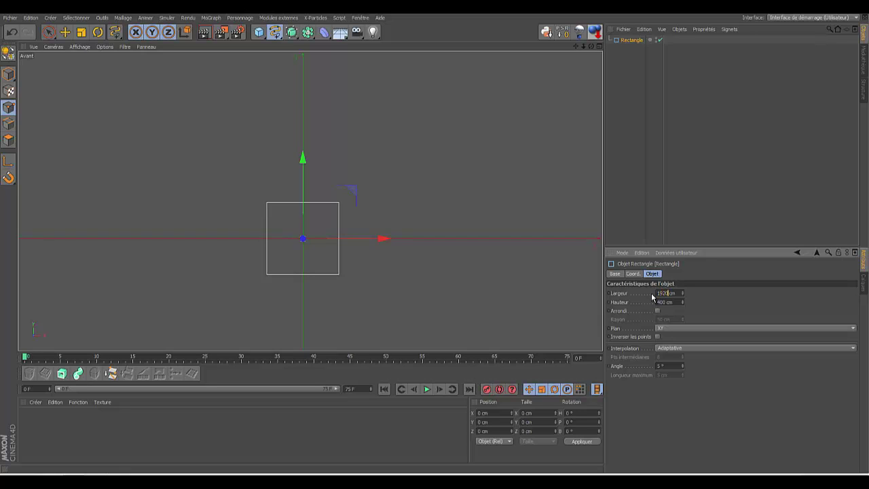
{"action": "key", "text": "Return"}
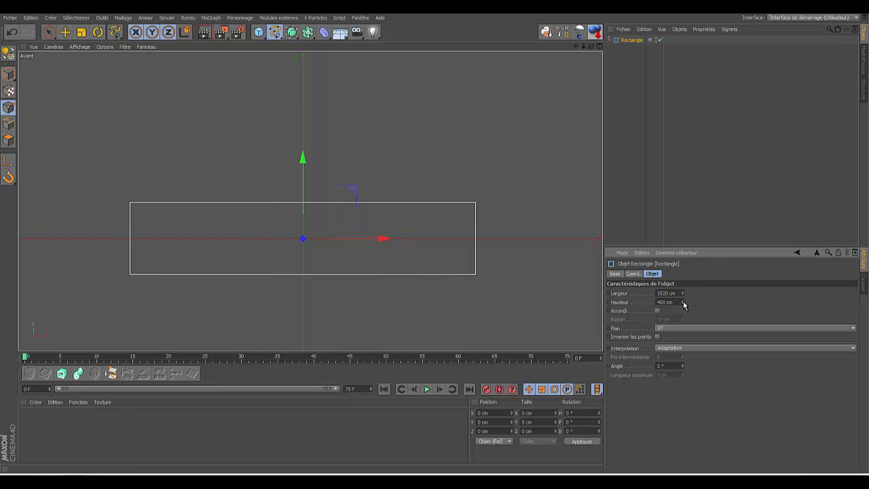
{"action": "left_click_drag", "start_coordinate": [667, 301], "coordinate": [645, 306]}
{"action": "type", "text": "1080"}
{"action": "key", "text": "Return"}
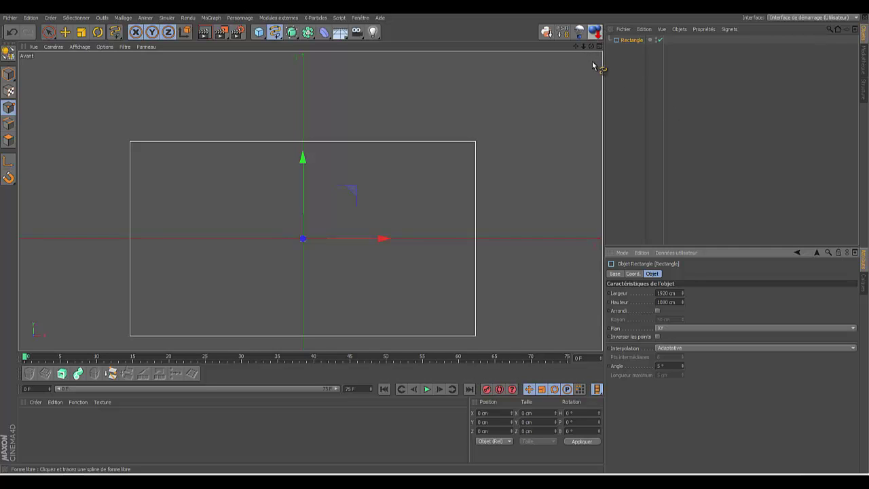
- Add a second rectangle spline and set its width and height to 70 cm each
{"action": "left_click", "coordinate": [280, 35]}
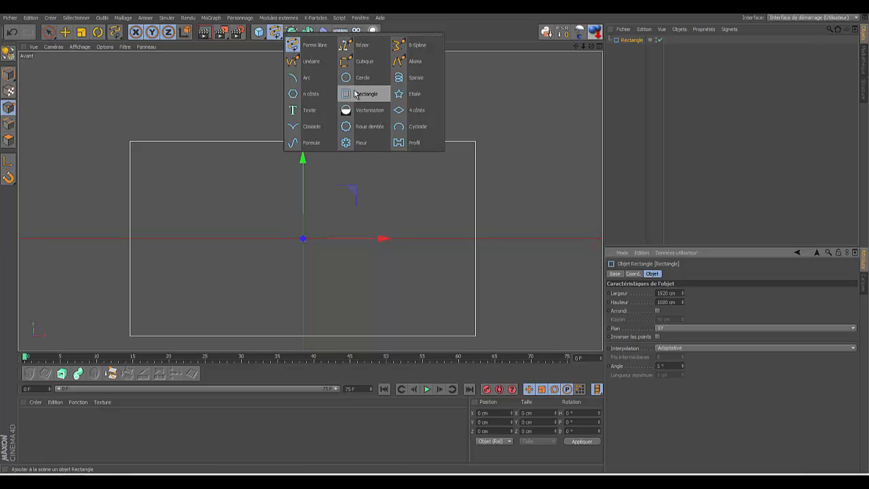
{"action": "left_click", "coordinate": [353, 93]}
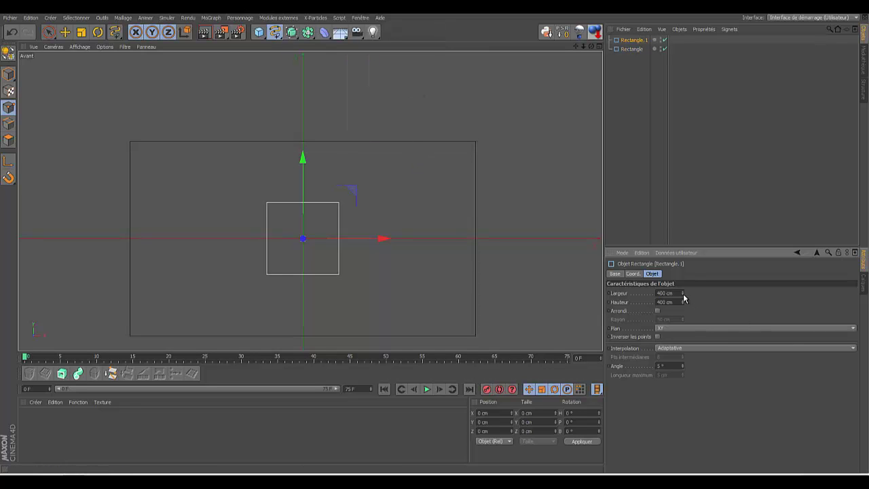
{"action": "left_click_drag", "start_coordinate": [683, 297], "coordinate": [684, 308]}
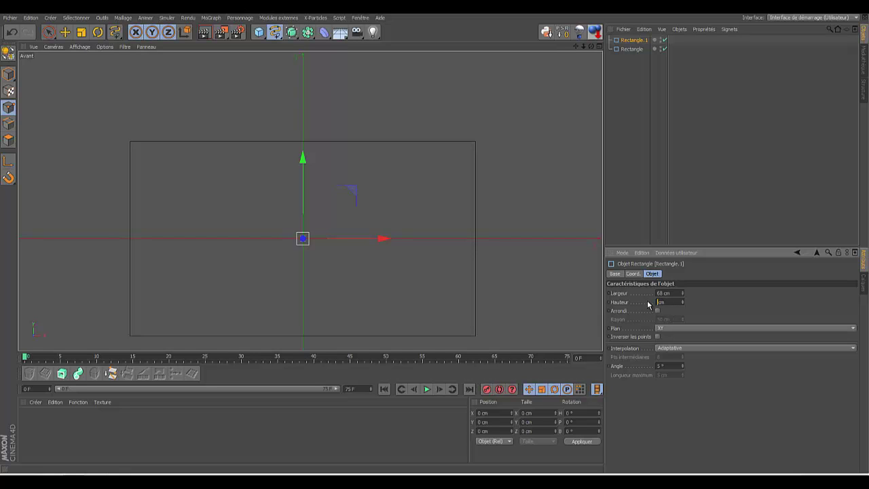
{"action": "key", "text": "Return"}
{"action": "left_click_drag", "start_coordinate": [665, 293], "coordinate": [652, 295]}
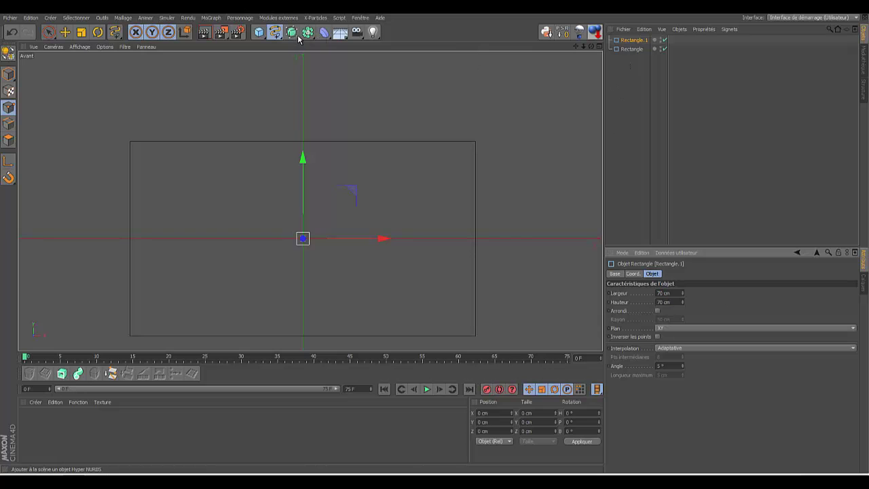
- Create a Sweep NURBS (Extrusion contrôlée) and nest both rectangles in it, with the small one as profile and the large one as path
{"action": "left_click_drag", "start_coordinate": [298, 39], "coordinate": [334, 74]}
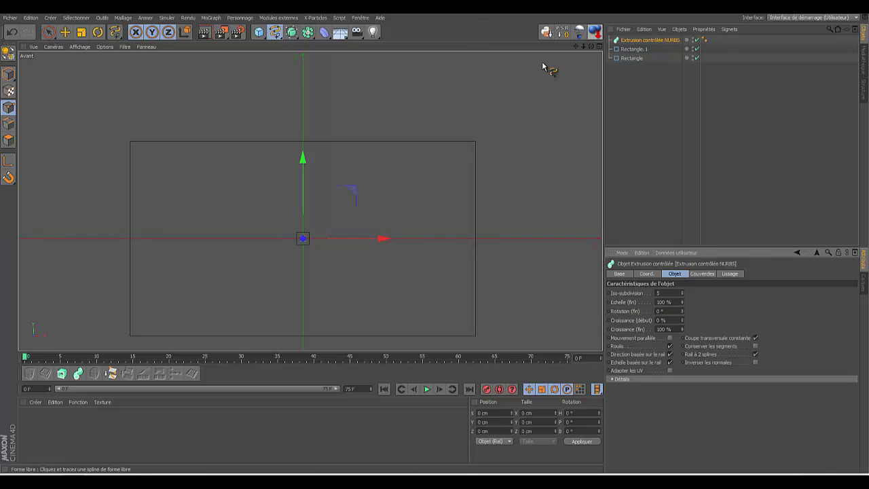
{"action": "left_click_drag", "start_coordinate": [638, 69], "coordinate": [636, 42]}
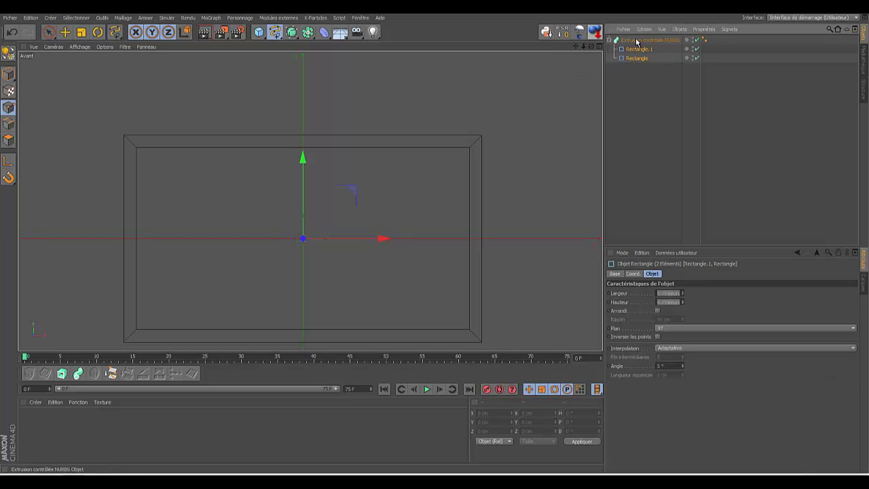
{"action": "left_click", "coordinate": [597, 47]}
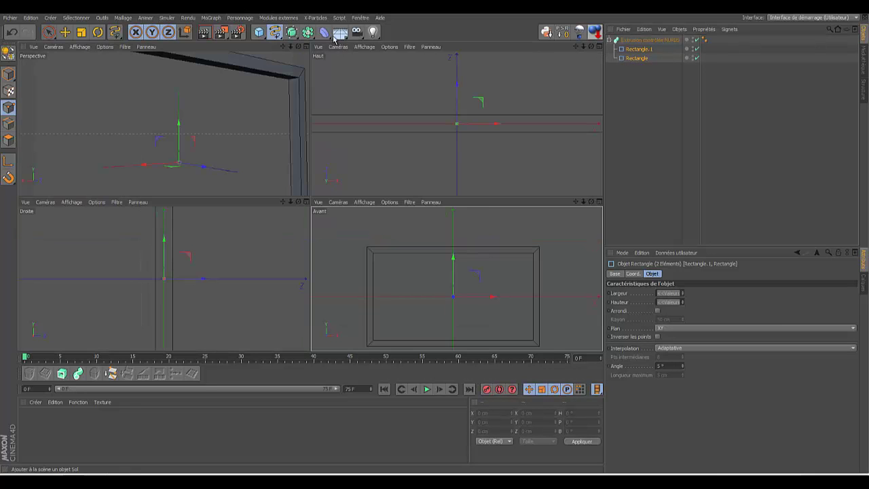
{"action": "left_click", "coordinate": [306, 46]}
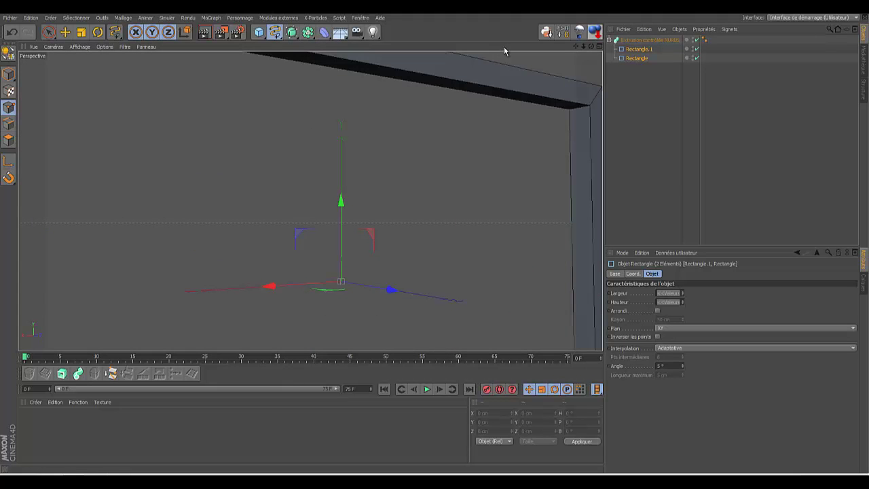
{"action": "left_click_drag", "start_coordinate": [584, 49], "coordinate": [435, 238]}
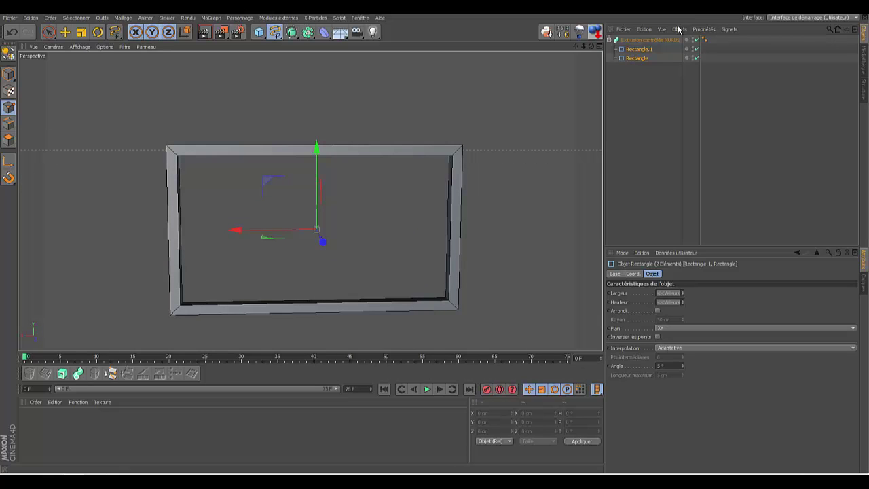
- Convert the small profile rectangle inside the Sweep NURBS into an editable spline
{"action": "left_click", "coordinate": [637, 51]}
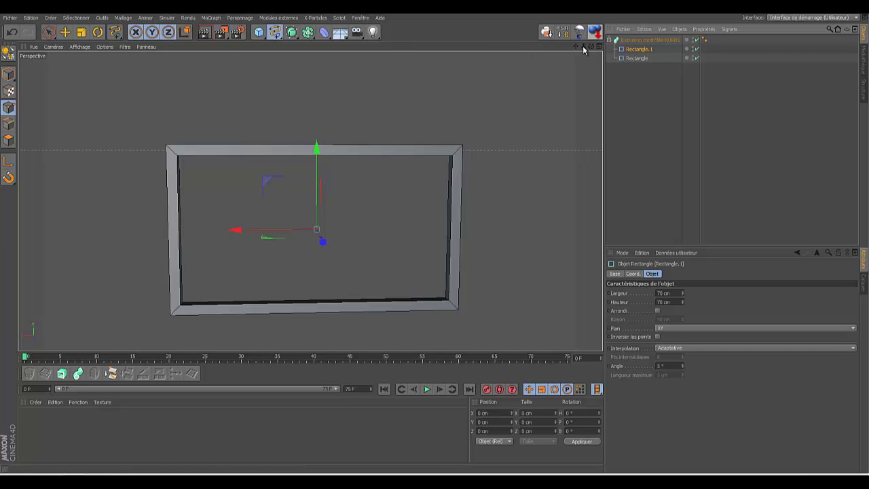
{"action": "scroll", "coordinate": [435, 236], "scroll_direction": "up", "scroll_amount": 5}
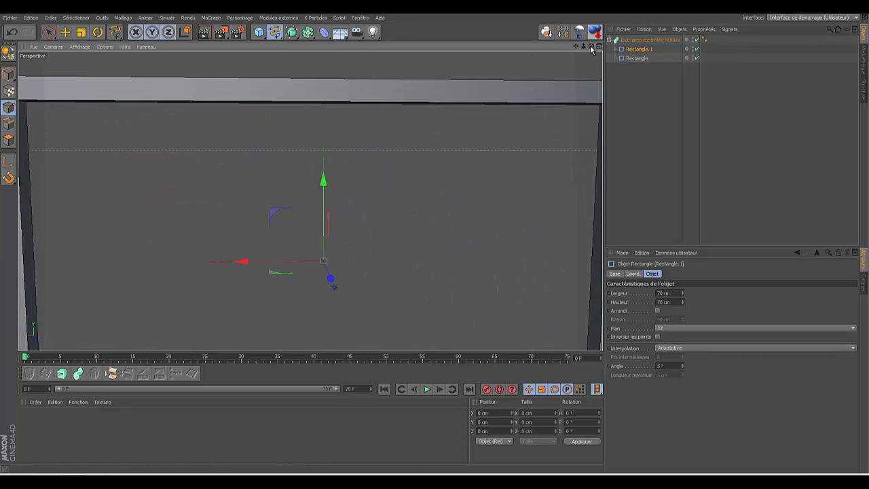
{"action": "left_click_drag", "start_coordinate": [591, 49], "coordinate": [588, 50]}
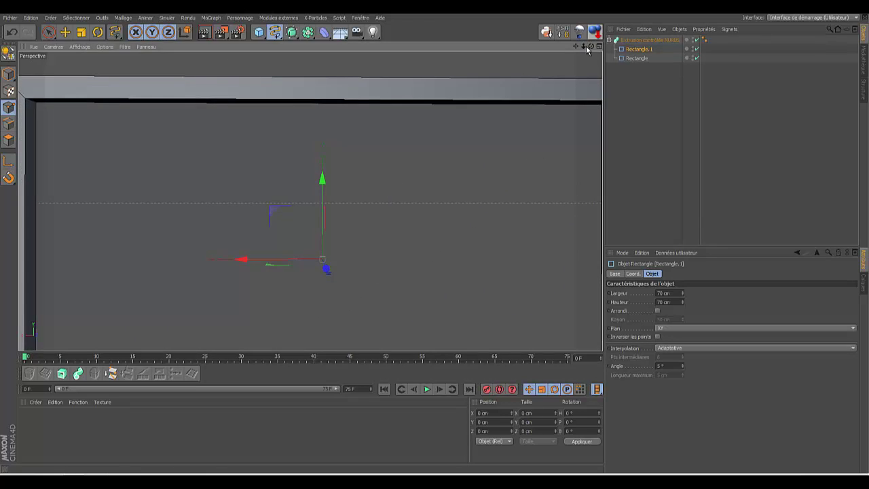
{"action": "left_click", "coordinate": [8, 59]}
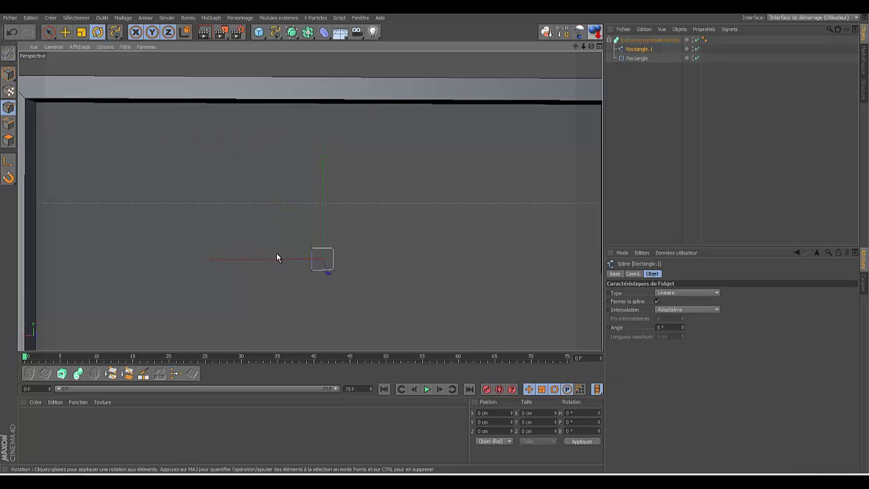
- Move the profile spline's corner point at X -35, Y -35 cm upward to about Y -6.7 cm to bevel the frame
{"action": "left_click", "coordinate": [333, 273]}
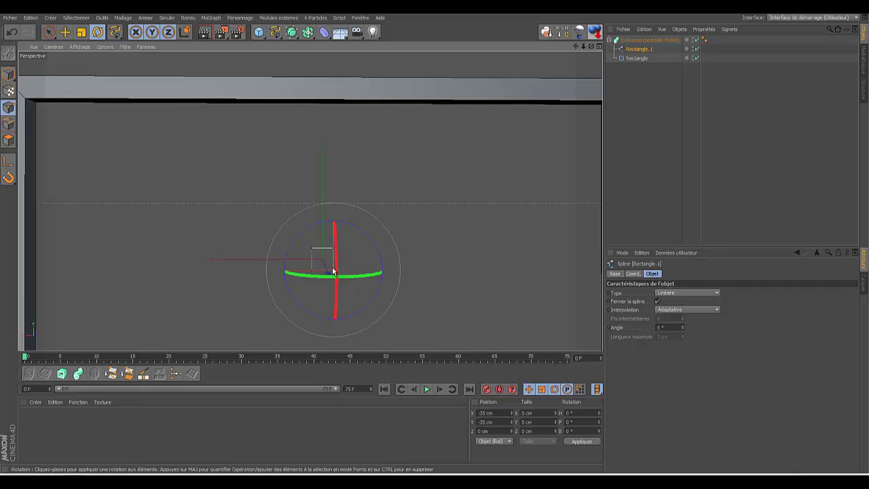
{"action": "left_click", "coordinate": [65, 33]}
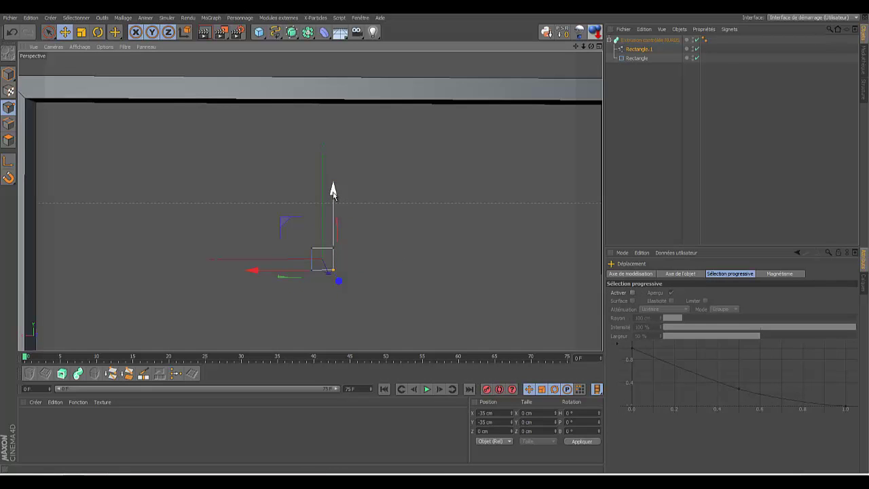
{"action": "left_click_drag", "start_coordinate": [332, 191], "coordinate": [332, 180]}
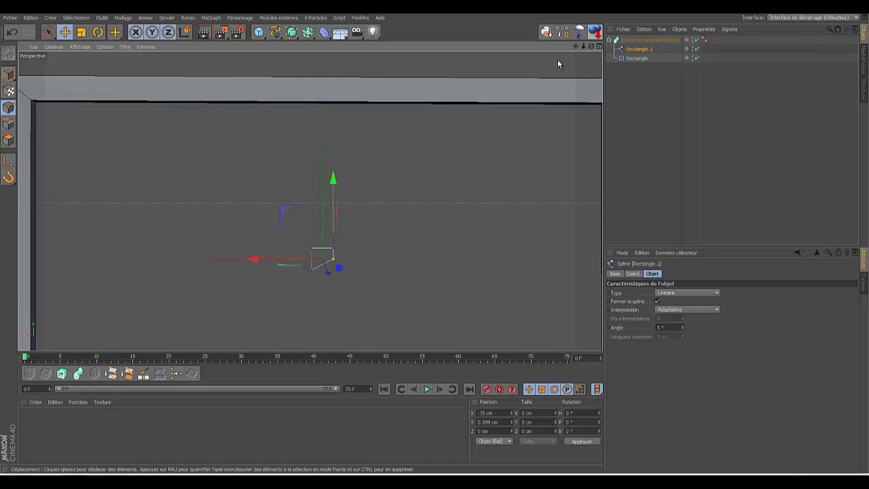
{"action": "left_click_drag", "start_coordinate": [331, 266], "coordinate": [331, 263]}
{"action": "left_click_drag", "start_coordinate": [591, 47], "coordinate": [434, 242]}
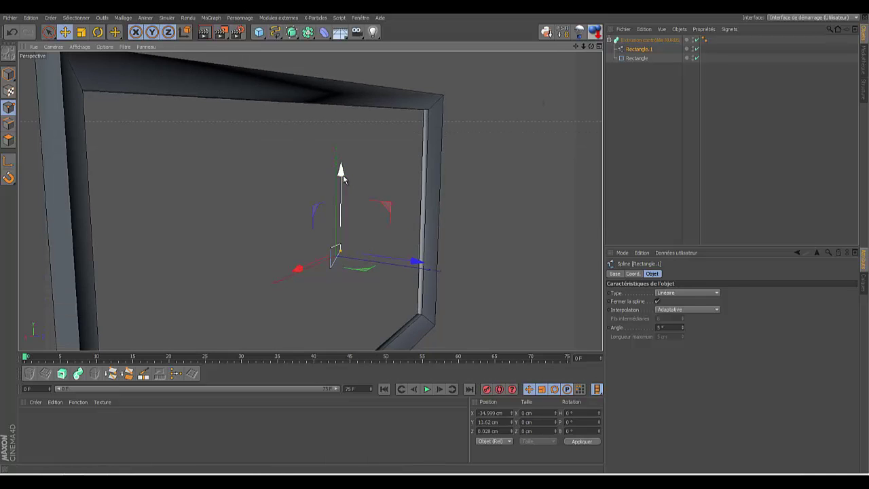
{"action": "left_click_drag", "start_coordinate": [341, 173], "coordinate": [343, 179]}
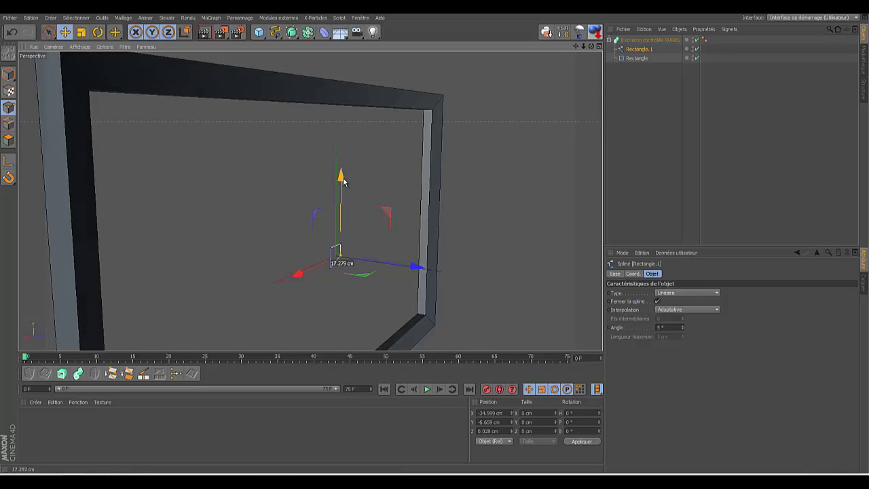
{"action": "left_click_drag", "start_coordinate": [343, 180], "coordinate": [343, 180]}
- Convert the Sweep NURBS frame into an editable polygon object
{"action": "left_click", "coordinate": [648, 41]}
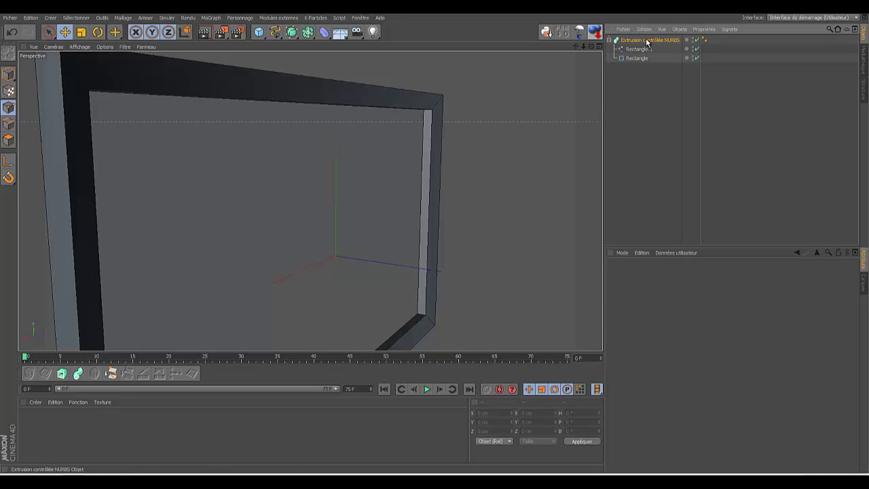
{"action": "left_click", "coordinate": [9, 53]}
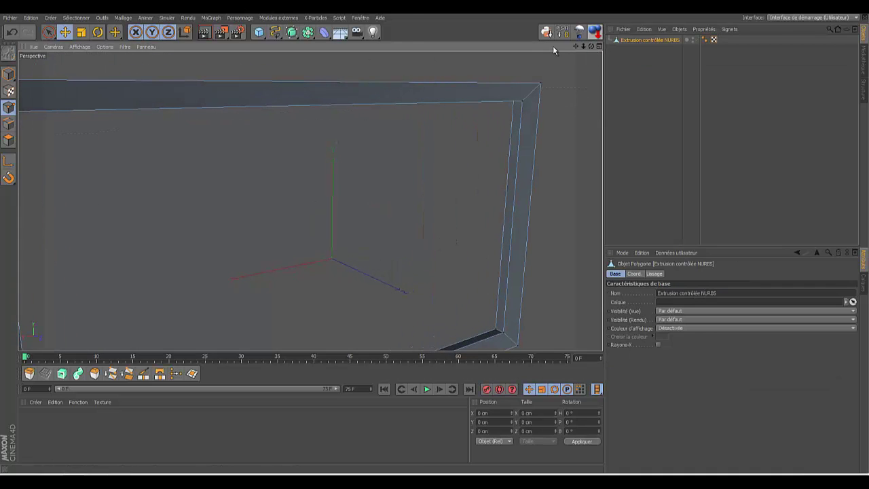
{"action": "left_click_drag", "start_coordinate": [583, 46], "coordinate": [581, 78]}
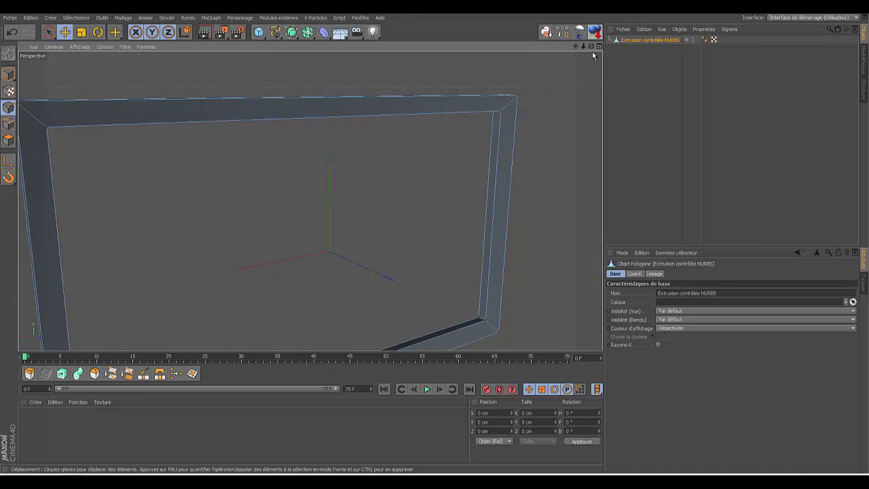
{"action": "left_click_drag", "start_coordinate": [584, 45], "coordinate": [328, 66]}
- Loop-select three edge loops of the frame in edge mode: the inner front, the outer front and the outer back loop
{"action": "left_click", "coordinate": [8, 123]}
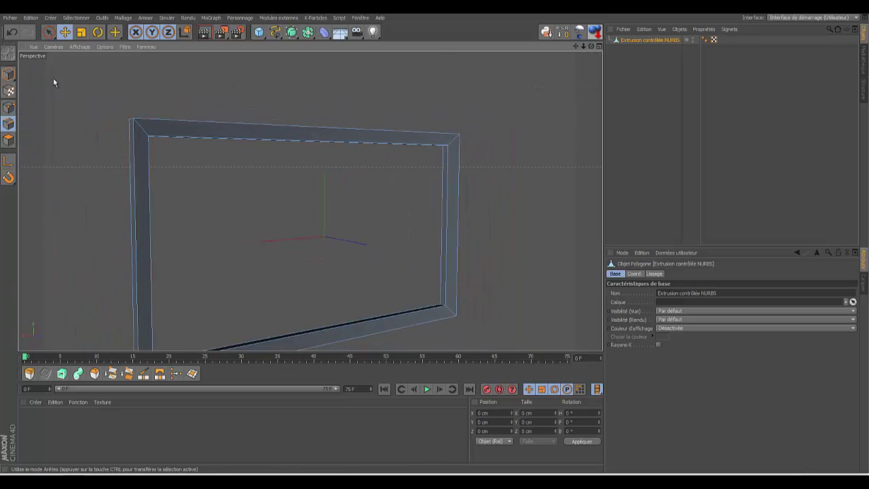
{"action": "left_click", "coordinate": [76, 18]}
{"action": "left_click", "coordinate": [97, 79]}
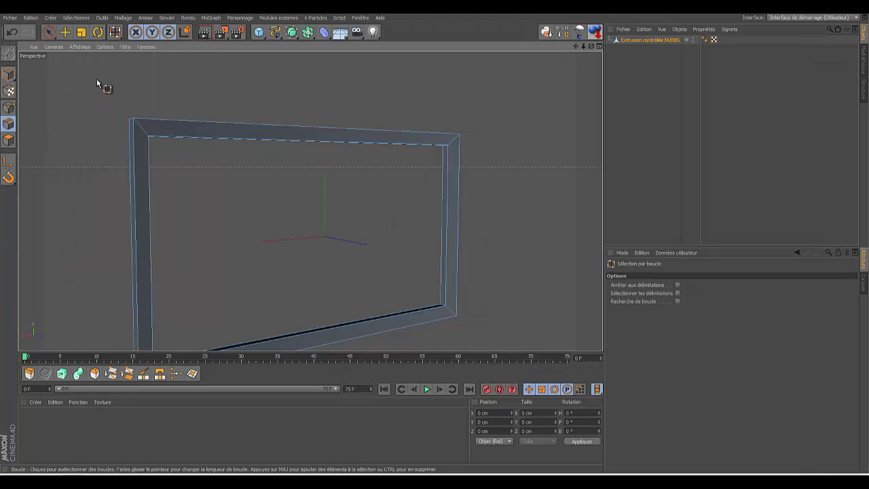
{"action": "left_click", "coordinate": [145, 142]}
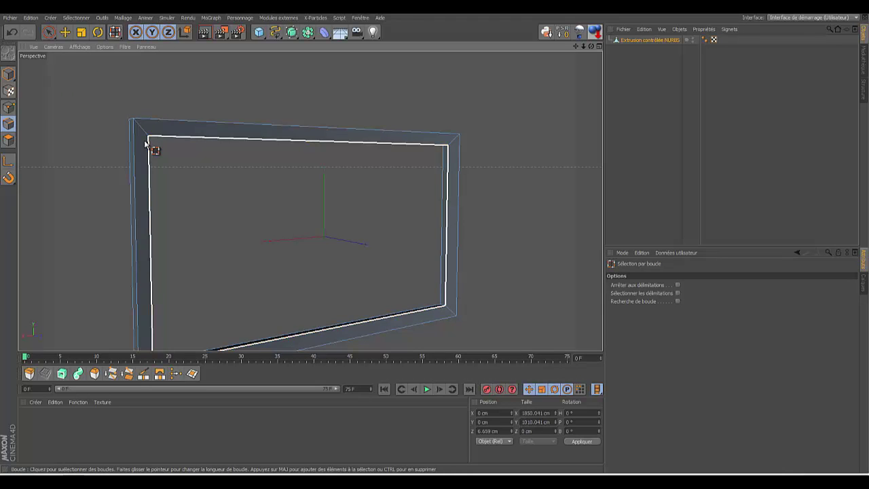
{"action": "left_click", "coordinate": [137, 140], "text": "shift"}
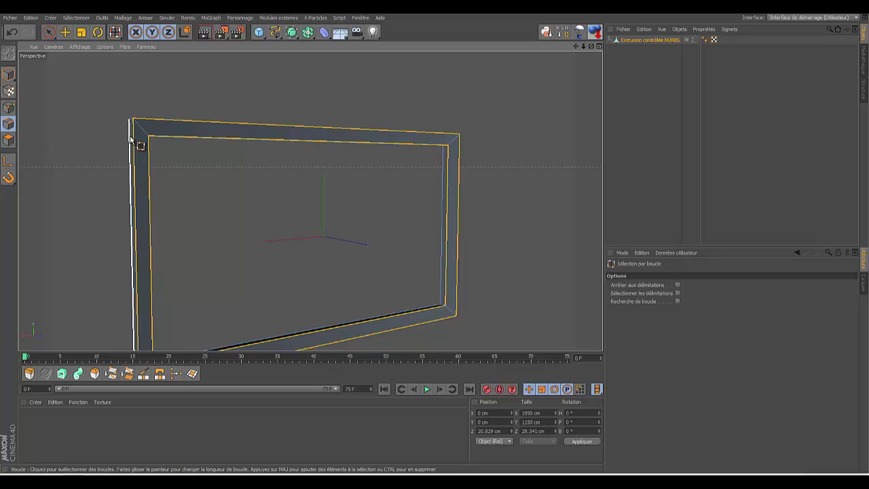
{"action": "left_click", "coordinate": [131, 139], "text": "shift"}
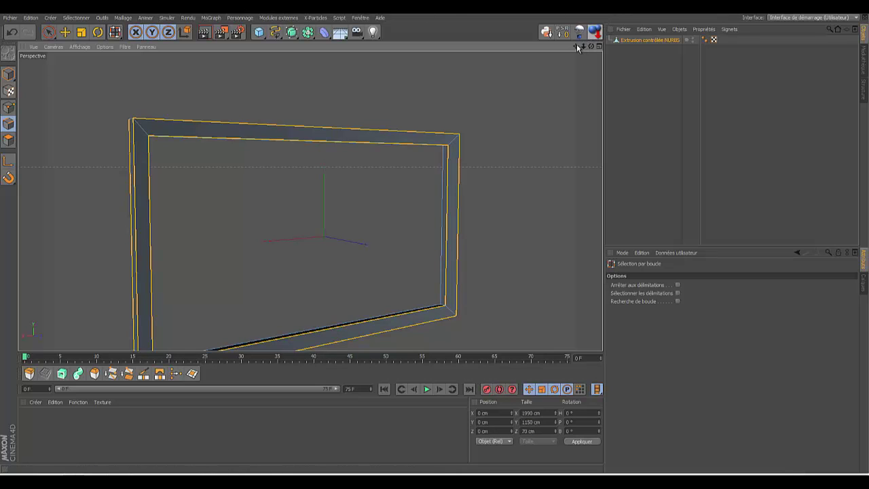
- Bevel the frame's selected edge loops with a linear 4 cm inner offset and 2 subdivisions
{"action": "mouse_move", "coordinate": [577, 43]}
{"action": "left_mouse_down"}
{"action": "mouse_move", "coordinate": [435, 230]}
{"action": "mouse_move", "coordinate": [581, 47]}
{"action": "left_mouse_up"}
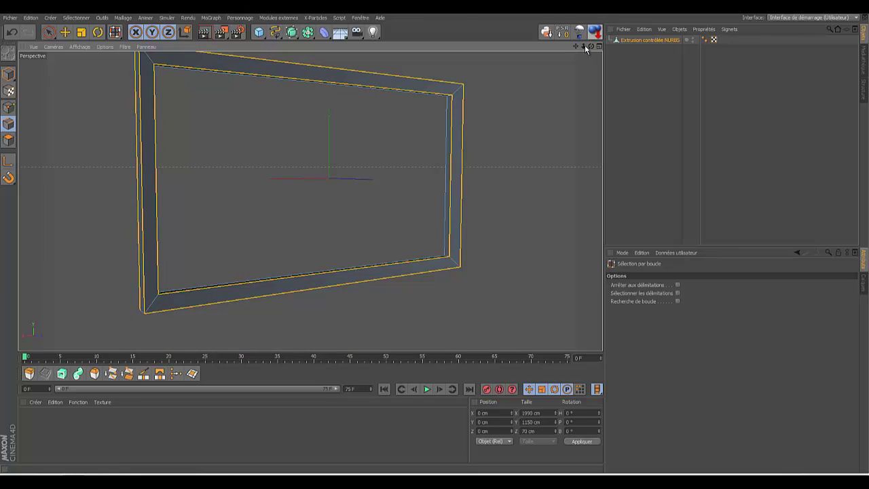
{"action": "scroll", "coordinate": [435, 241], "scroll_direction": "up", "scroll_amount": 4}
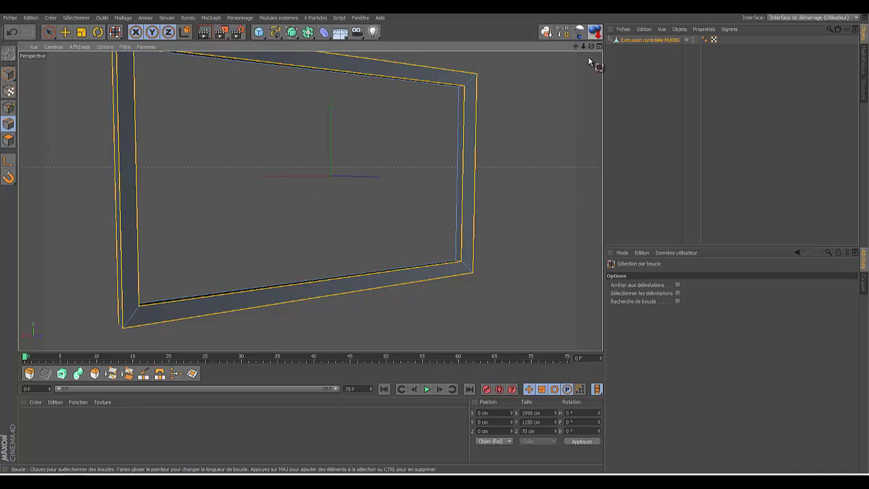
{"action": "left_click_drag", "start_coordinate": [591, 46], "coordinate": [427, 220]}
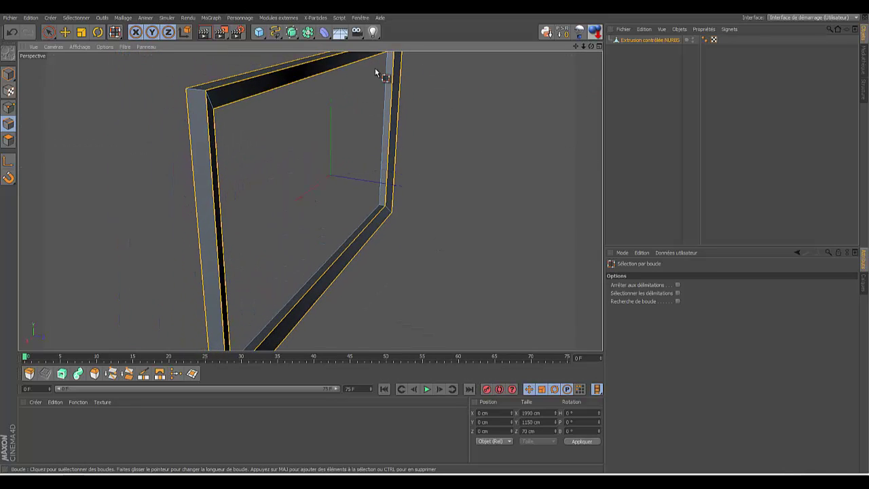
{"action": "left_click", "coordinate": [89, 18]}
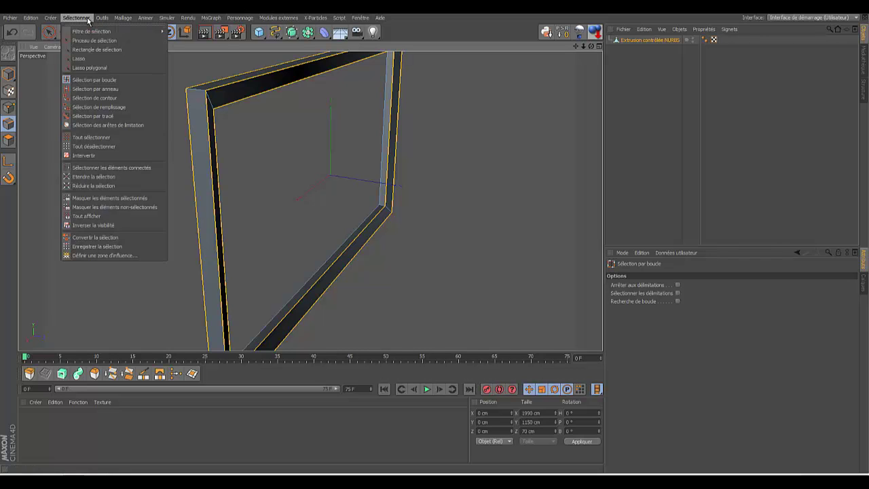
{"action": "left_click", "coordinate": [99, 89]}
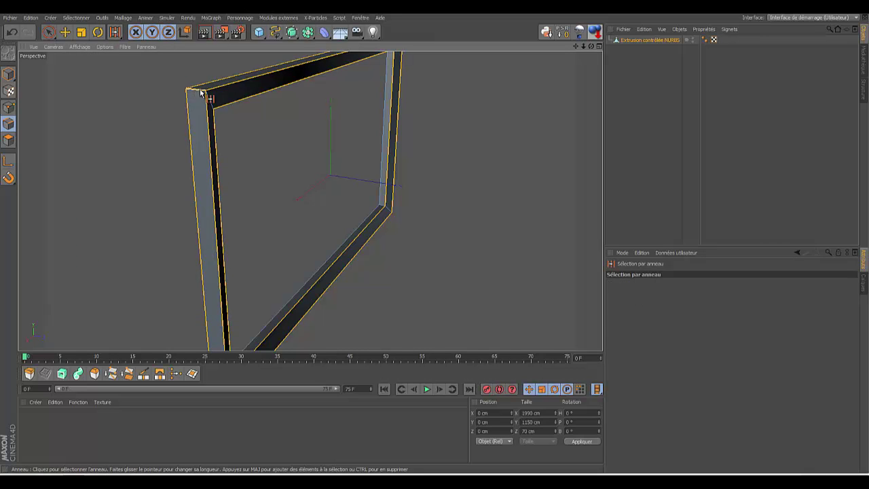
{"action": "left_click_drag", "start_coordinate": [583, 46], "coordinate": [434, 243]}
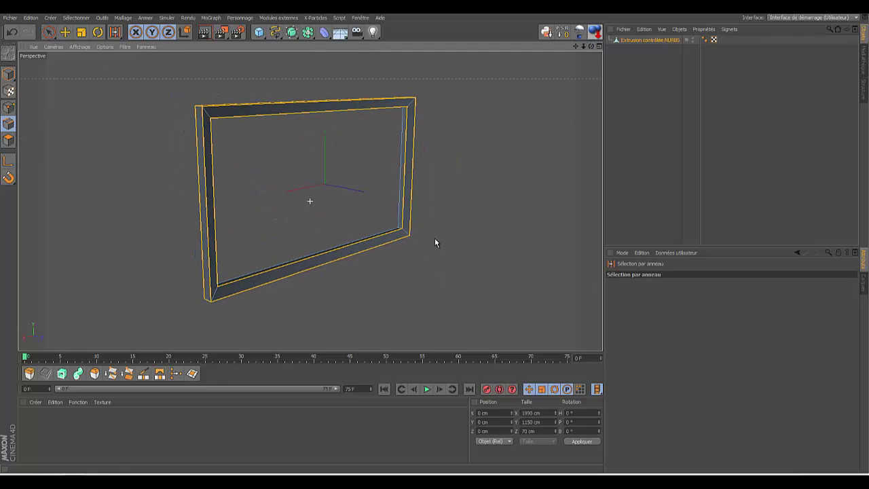
{"action": "left_click", "coordinate": [93, 374]}
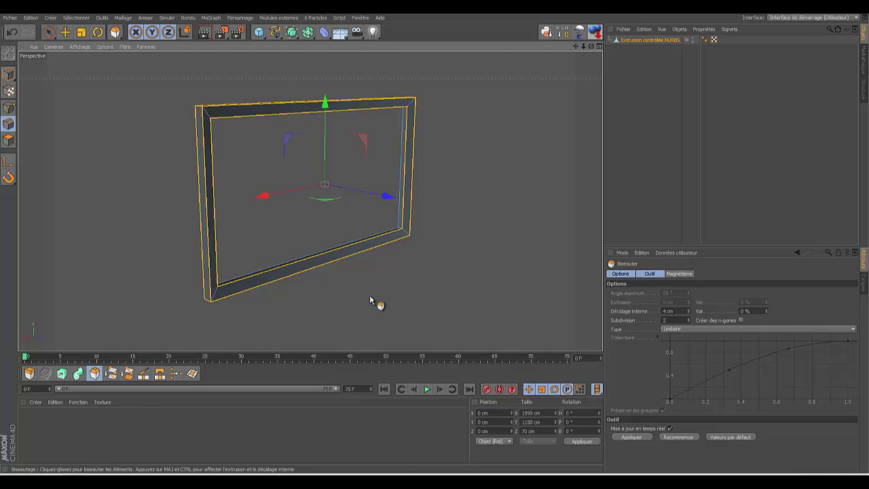
{"action": "left_click_drag", "start_coordinate": [381, 295], "coordinate": [434, 237]}
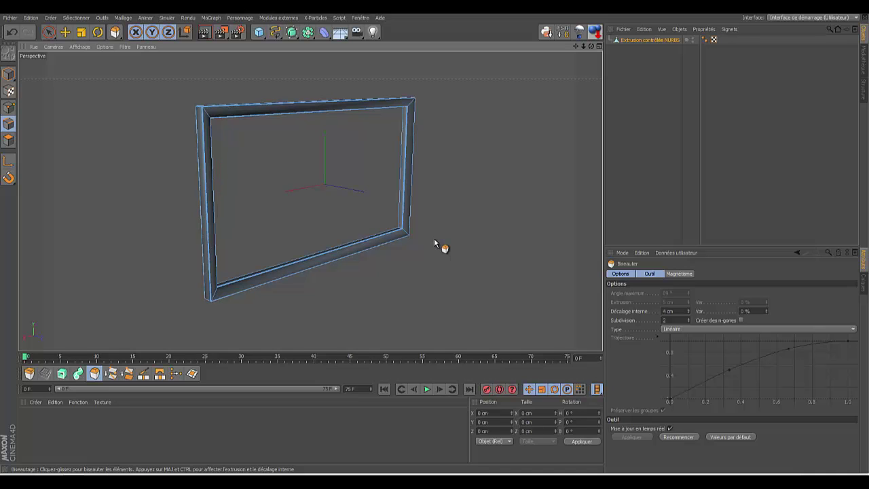
{"action": "left_click_drag", "start_coordinate": [434, 238], "coordinate": [433, 239]}
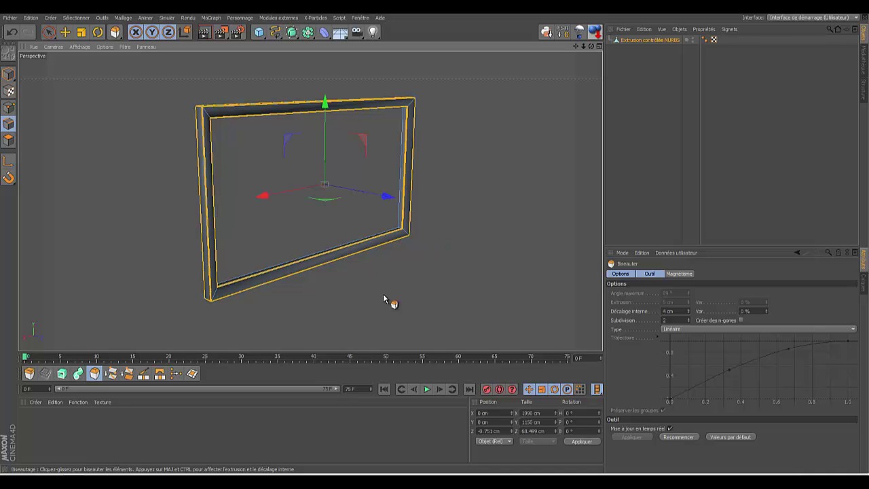
- Deselect the frame and render the perspective view to check its bevelled edges
{"action": "left_click", "coordinate": [50, 32]}
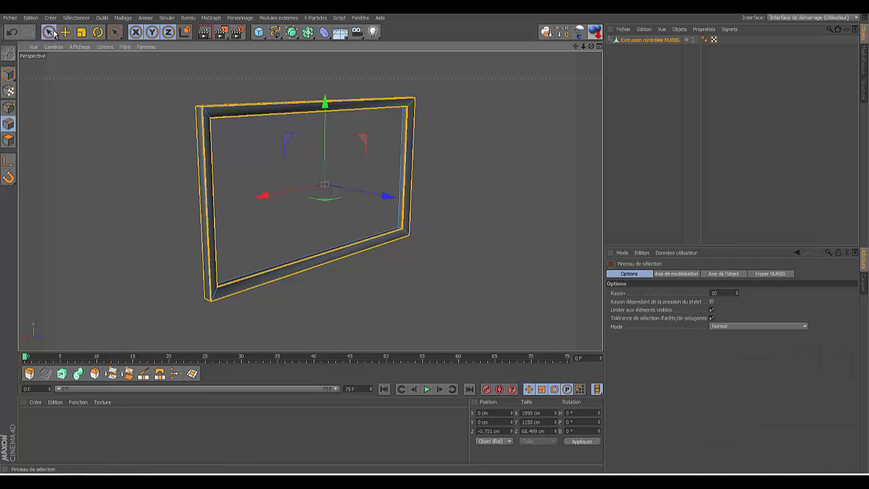
{"action": "left_click", "coordinate": [667, 91]}
{"action": "left_click_drag", "start_coordinate": [590, 46], "coordinate": [434, 238]}
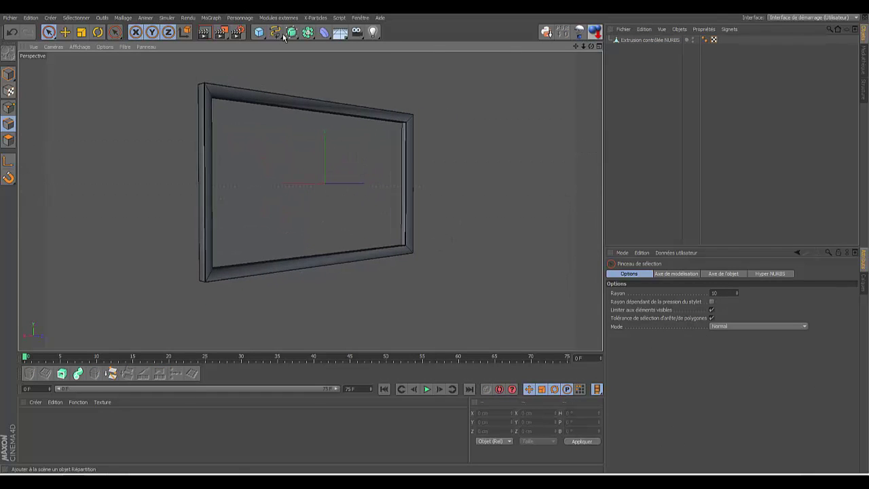
{"action": "left_click", "coordinate": [206, 34]}
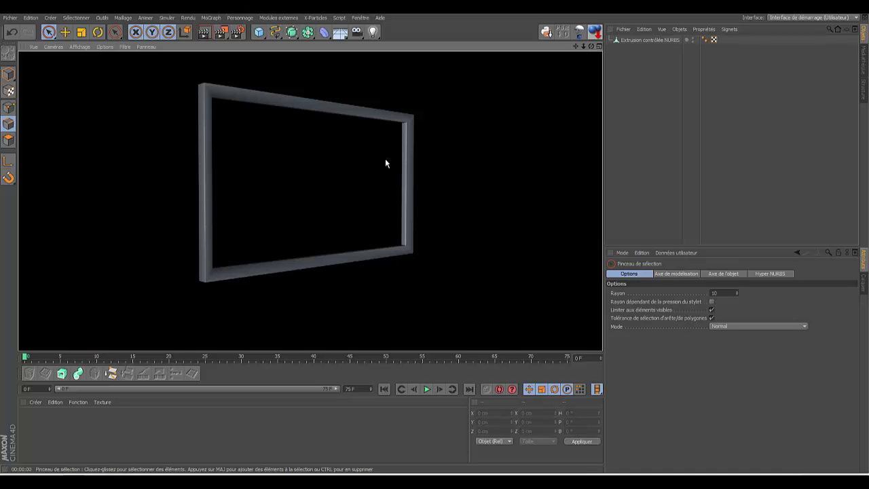
- Add a cube and, in the top view, move it behind the frame along positive Z and toward the frame's positive X side
{"action": "left_click", "coordinate": [599, 48]}
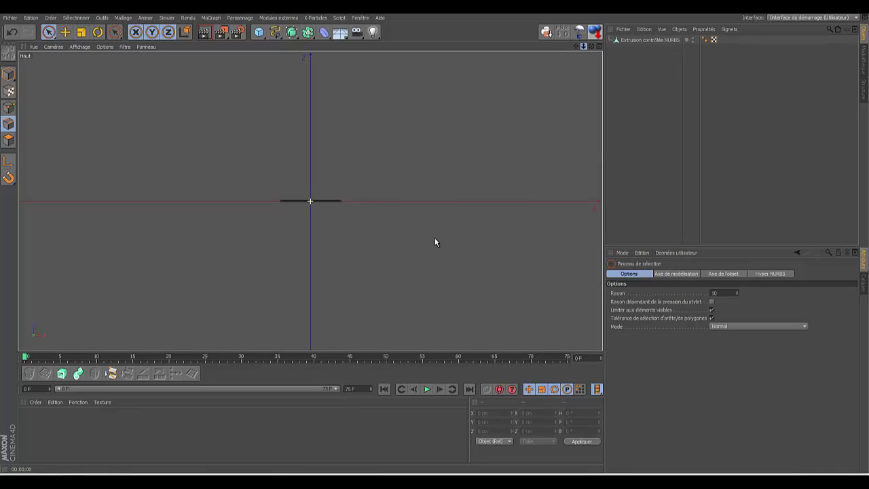
{"action": "scroll", "coordinate": [434, 238], "scroll_direction": "down", "scroll_amount": 2}
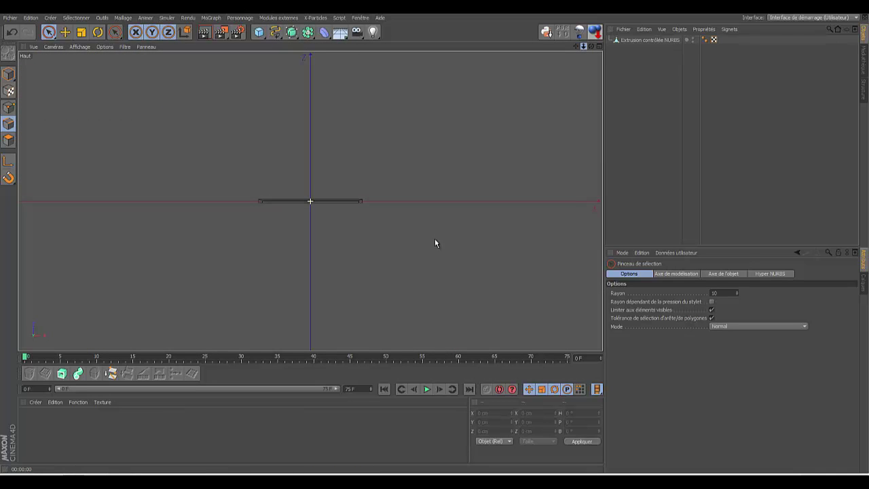
{"action": "left_click", "coordinate": [259, 32]}
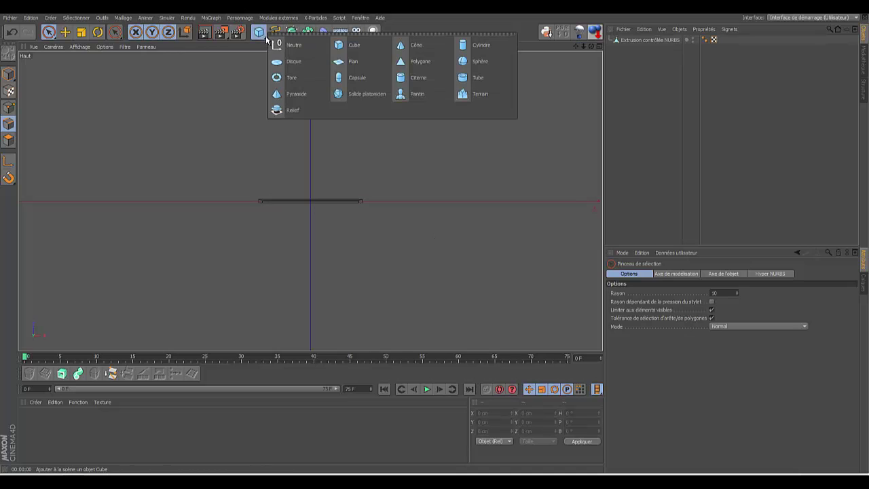
{"action": "left_click", "coordinate": [349, 45]}
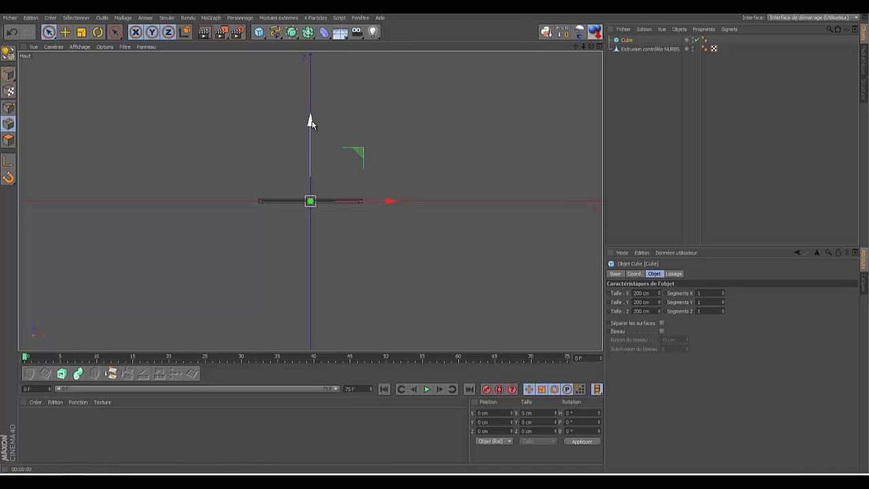
{"action": "left_click_drag", "start_coordinate": [310, 122], "coordinate": [310, 112]}
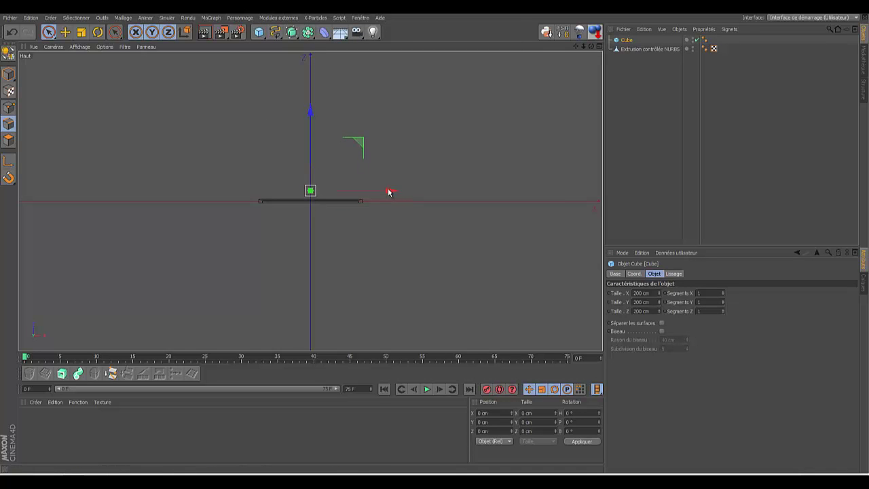
{"action": "left_click_drag", "start_coordinate": [388, 191], "coordinate": [427, 192]}
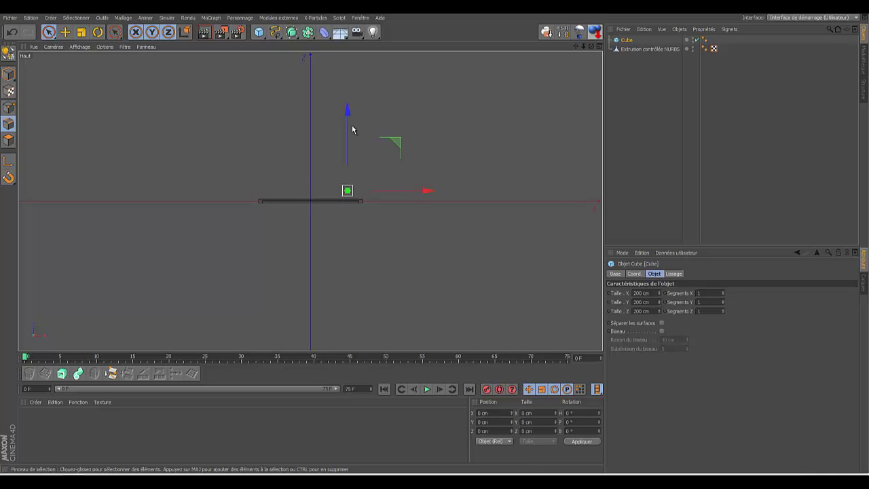
{"action": "left_click_drag", "start_coordinate": [347, 117], "coordinate": [347, 113]}
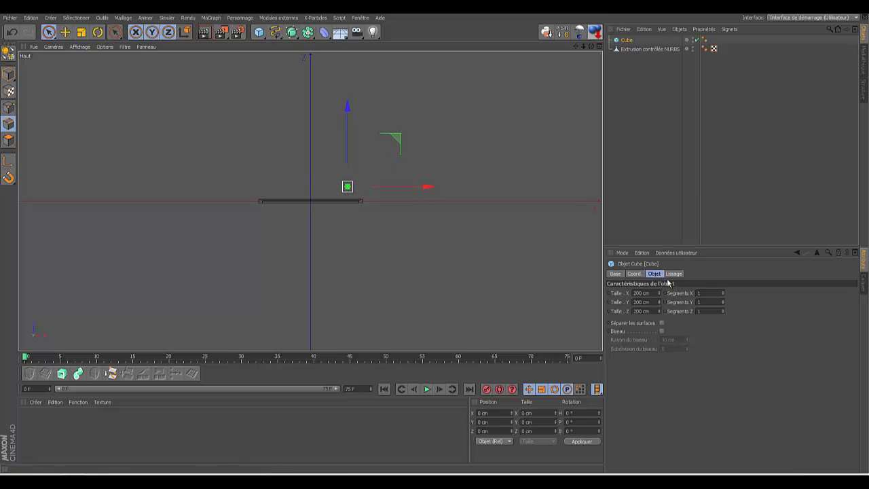
- Set the cube's X, Y and Z sizes to 100 cm each
{"action": "left_click", "coordinate": [659, 295]}
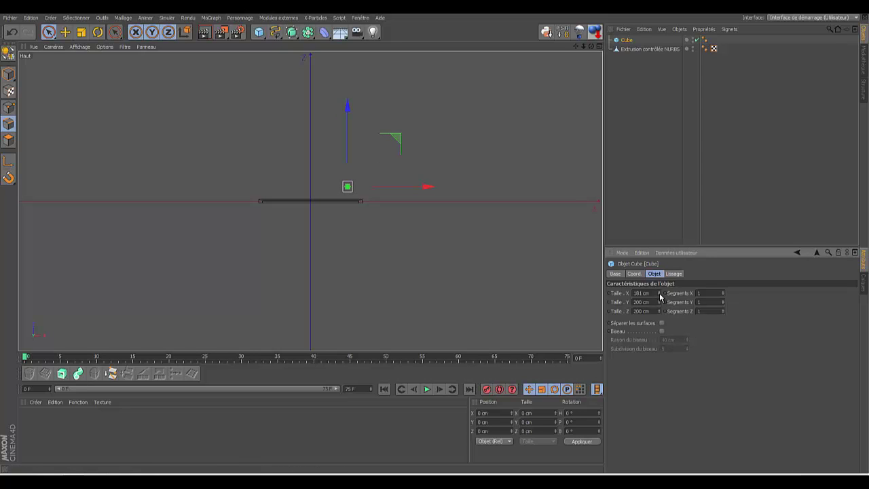
{"action": "left_click_drag", "start_coordinate": [661, 297], "coordinate": [660, 296]}
{"action": "left_click_drag", "start_coordinate": [642, 293], "coordinate": [632, 292]}
{"action": "key", "text": "BackSpace"}
{"action": "double_click", "coordinate": [642, 301]}
{"action": "double_click", "coordinate": [638, 310]}
{"action": "type", "text": "100"}
{"action": "key", "text": "Return"}
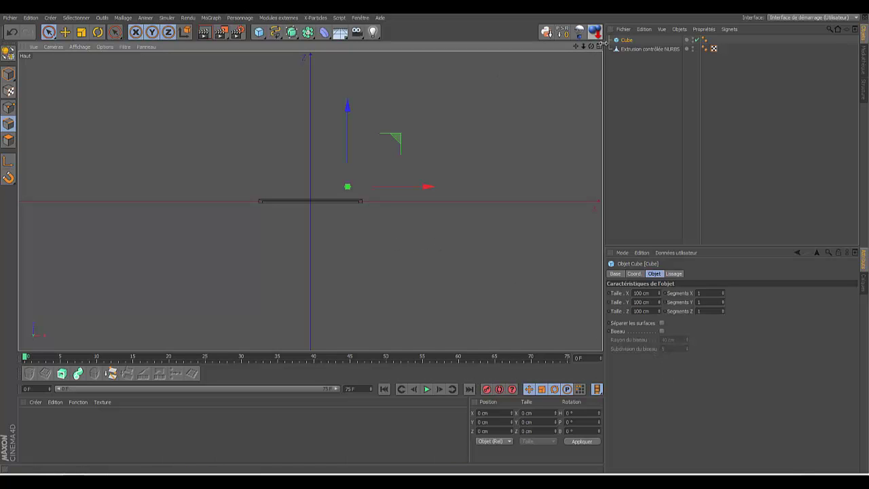
- Move the cube down about 982 cm in the front view, below the frame's lower edge
{"action": "left_click", "coordinate": [600, 47]}
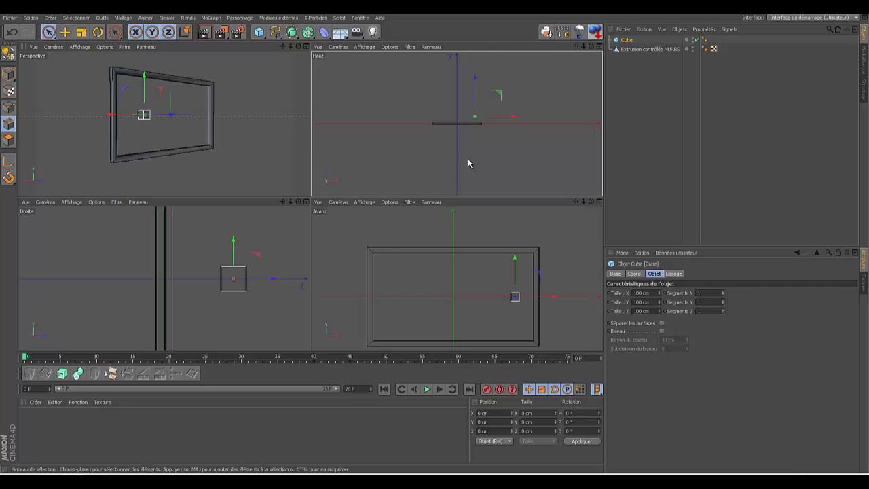
{"action": "left_click", "coordinate": [576, 202]}
{"action": "left_click_drag", "start_coordinate": [576, 202], "coordinate": [515, 304]}
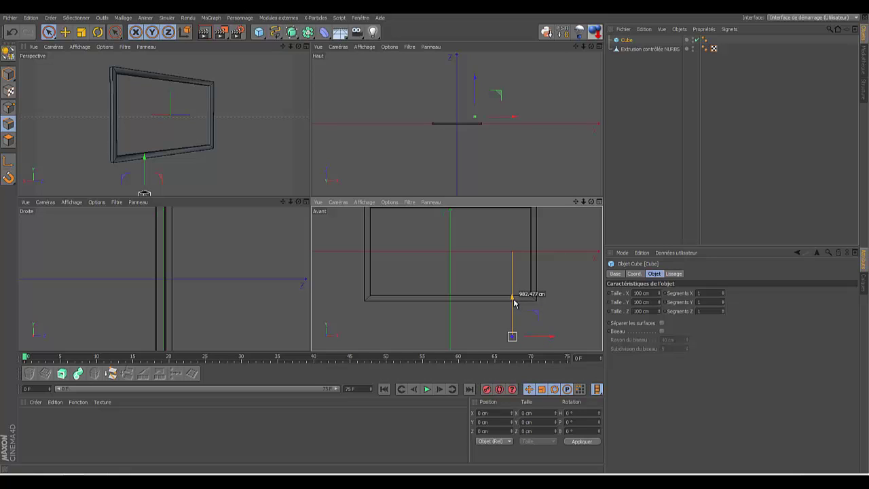
{"action": "left_click_drag", "start_coordinate": [513, 303], "coordinate": [513, 304]}
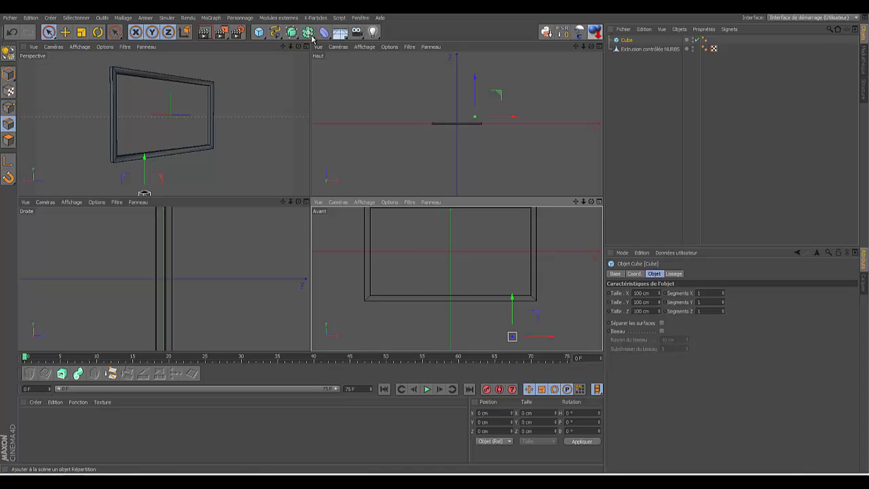
- Add a Symmetry object and make the cube its child to mirror it across the ZY plane
{"action": "left_click_drag", "start_coordinate": [312, 38], "coordinate": [417, 77]}
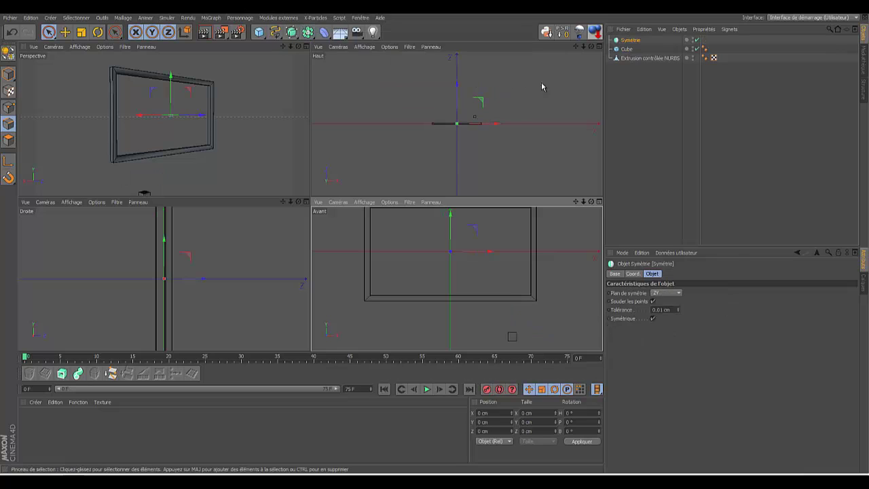
{"action": "left_click", "coordinate": [627, 49]}
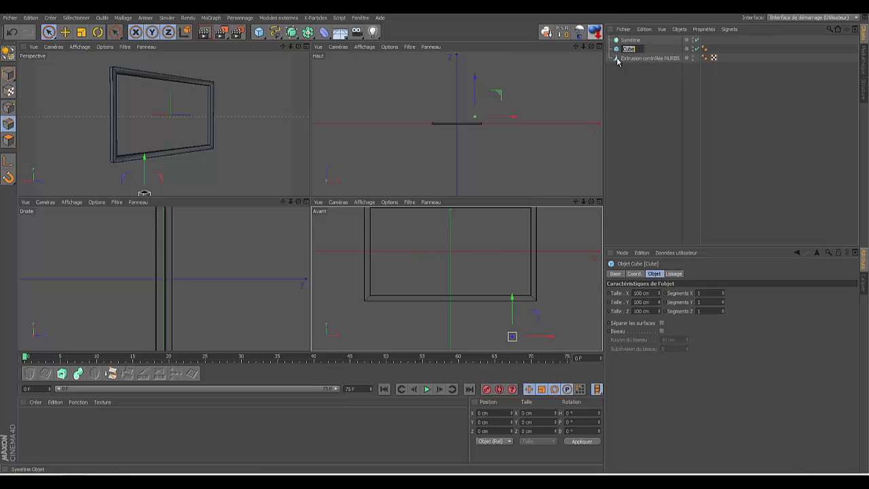
{"action": "left_click_drag", "start_coordinate": [624, 53], "coordinate": [641, 43]}
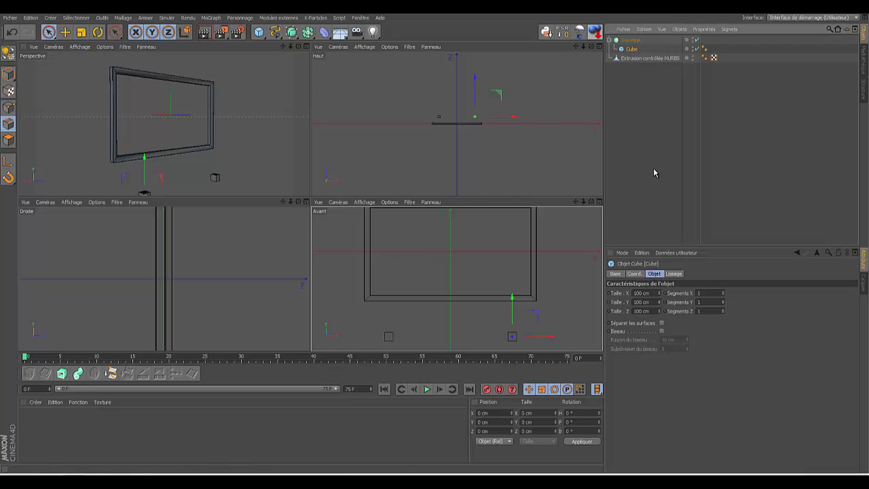
{"action": "double_click", "coordinate": [631, 49]}
{"action": "key", "text": "Return"}
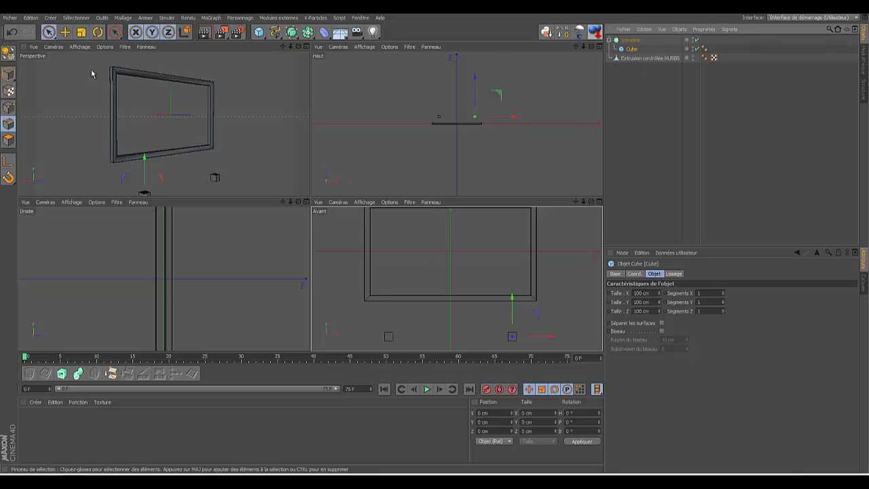
- Convert the cube into an editable polygon object and select its top face in polygon mode
{"action": "left_click", "coordinate": [7, 56]}
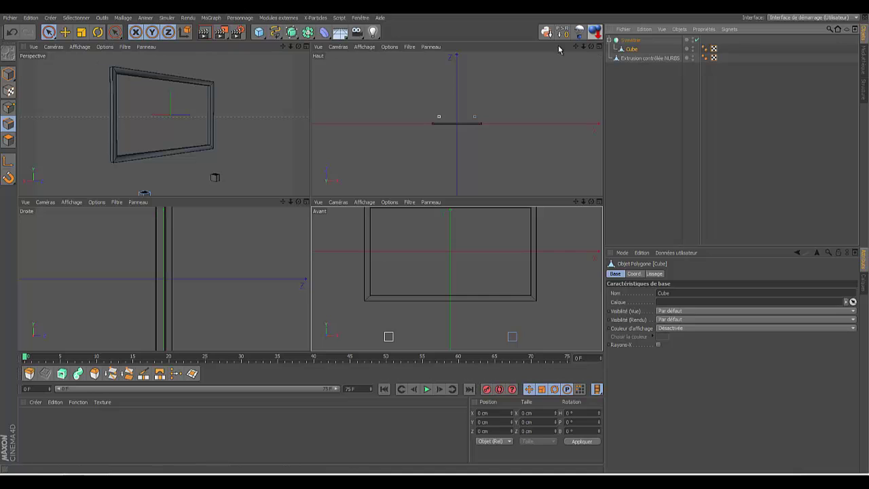
{"action": "left_click_drag", "start_coordinate": [298, 47], "coordinate": [309, 201]}
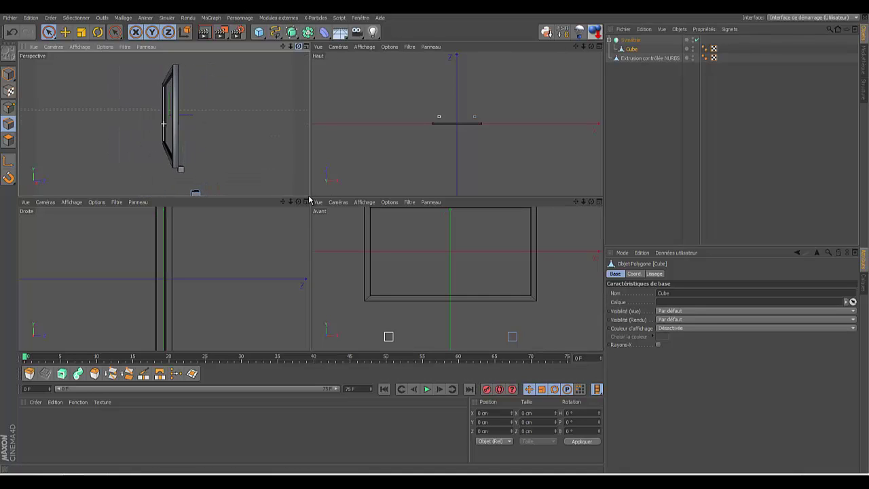
{"action": "left_click", "coordinate": [306, 47]}
{"action": "left_click_drag", "start_coordinate": [591, 46], "coordinate": [435, 239]}
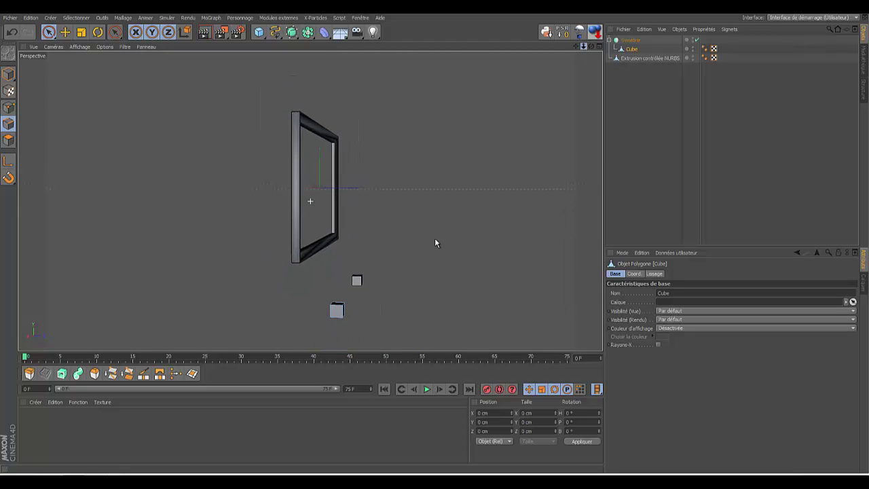
{"action": "left_click_drag", "start_coordinate": [591, 47], "coordinate": [588, 91]}
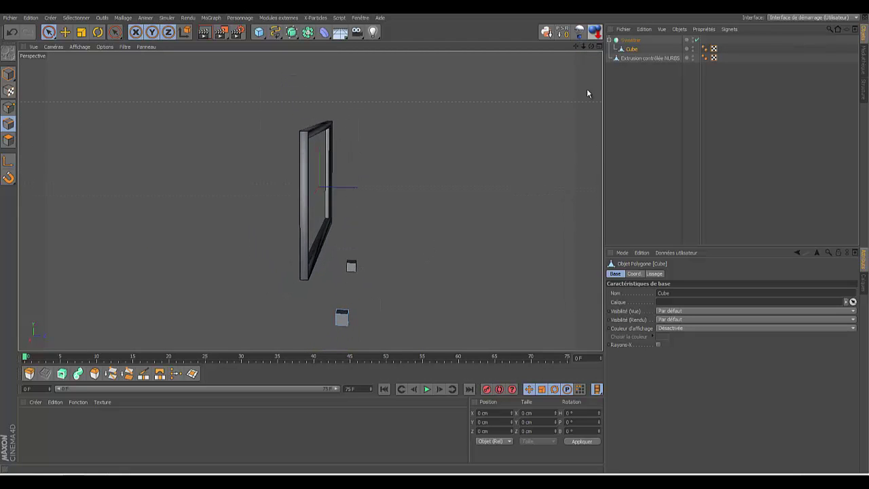
{"action": "key", "text": "Return"}
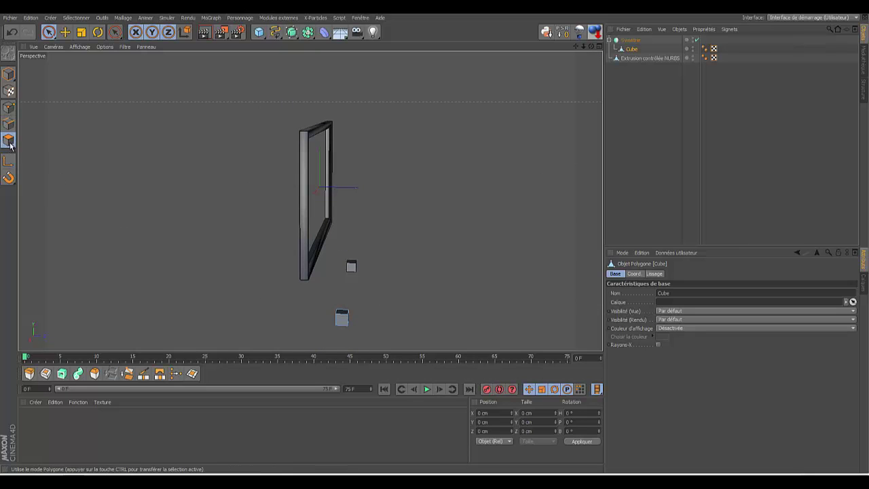
{"action": "left_click", "coordinate": [343, 312]}
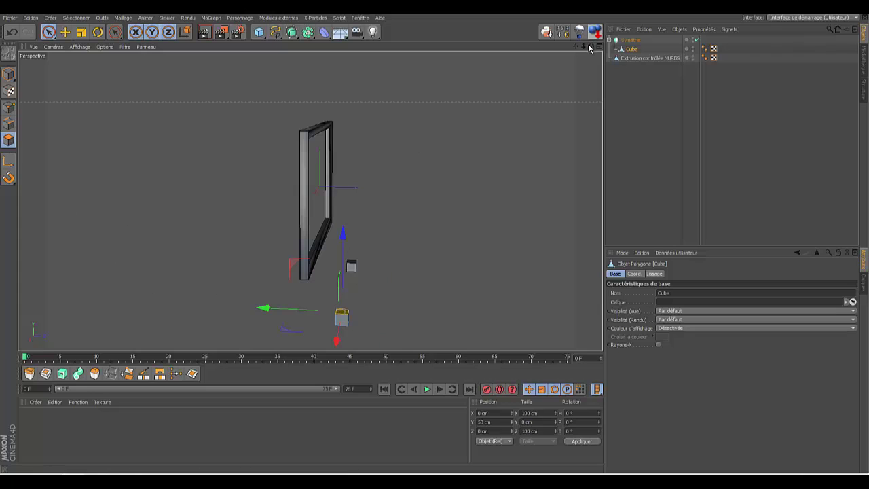
{"action": "left_click_drag", "start_coordinate": [590, 47], "coordinate": [435, 242]}
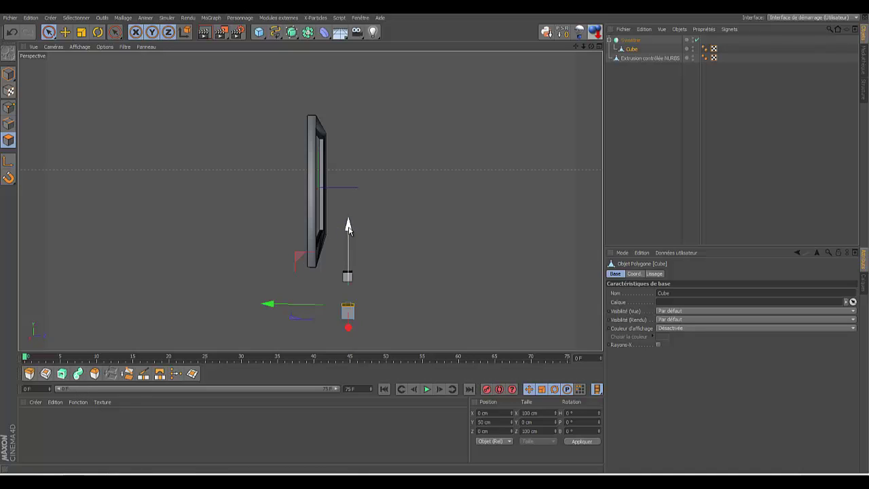
- Extrude the cube's top face upward in stages to a local Y of about 1411.6 cm, ending with a segment about 71.8 cm high
{"action": "left_click_drag", "start_coordinate": [347, 226], "coordinate": [347, 76]}
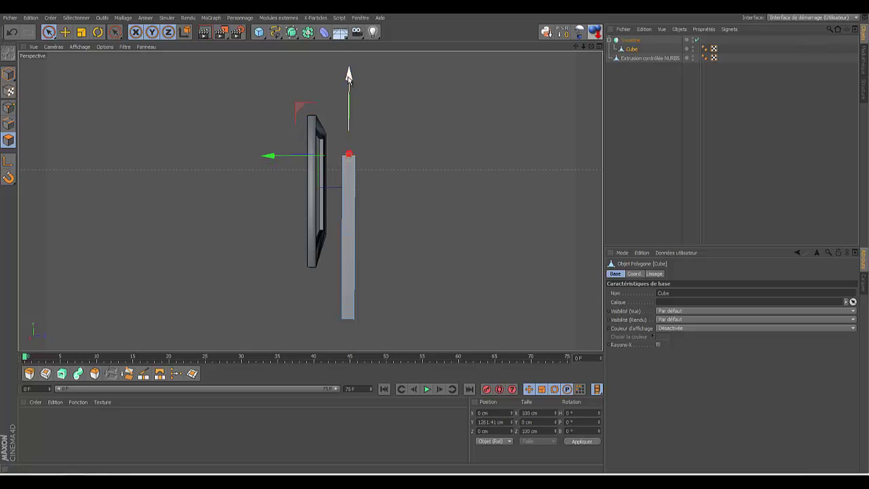
{"action": "left_click", "coordinate": [598, 47]}
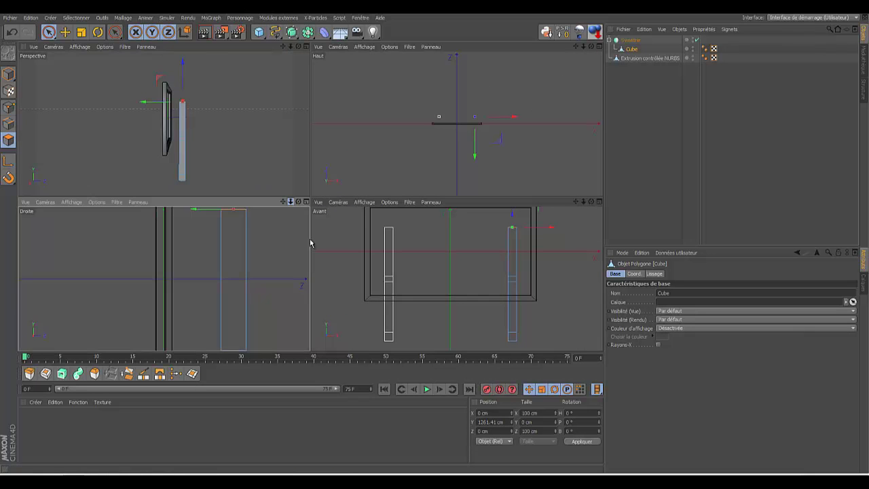
{"action": "scroll", "coordinate": [309, 243], "scroll_direction": "down", "scroll_amount": 3}
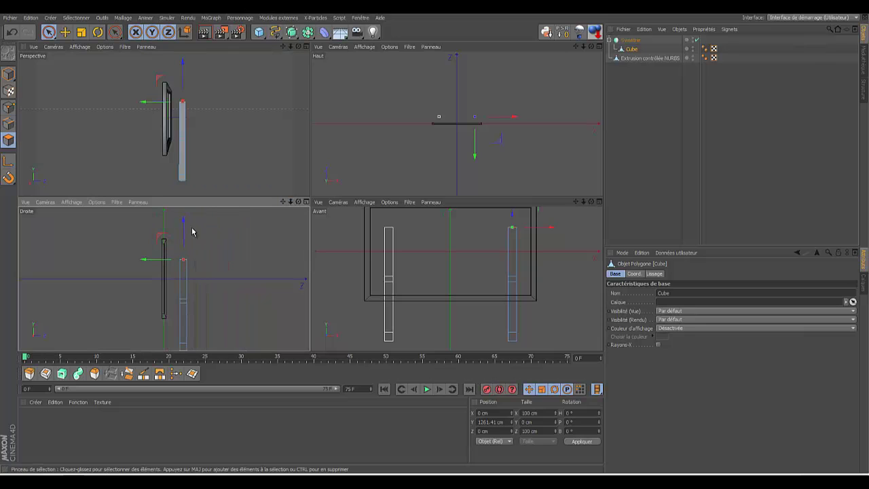
{"action": "left_click_drag", "start_coordinate": [183, 222], "coordinate": [183, 214]}
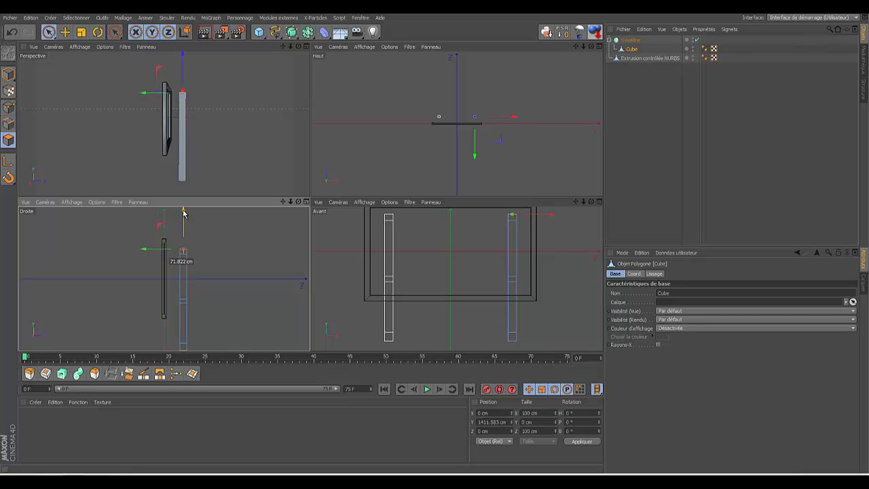
{"action": "left_click_drag", "start_coordinate": [182, 214], "coordinate": [183, 213]}
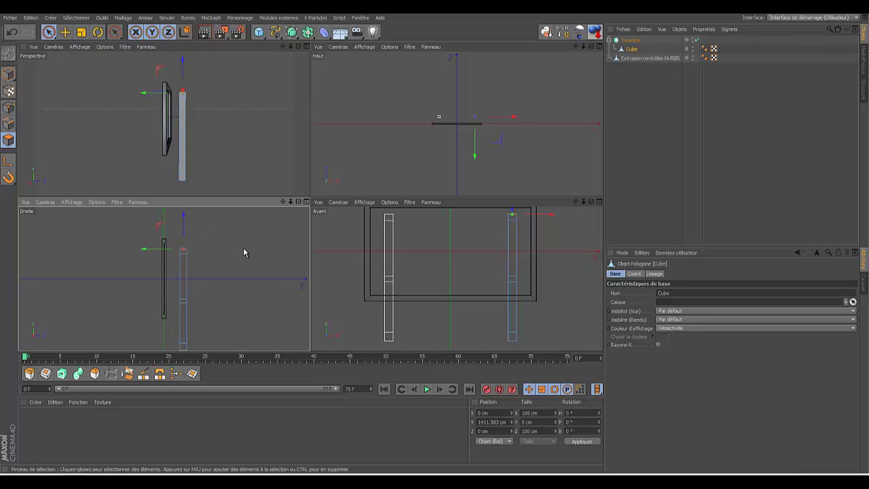
- Rotate the whole cube post about 3.16° in pitch so it leans towards the frame
{"action": "left_click", "coordinate": [9, 76]}
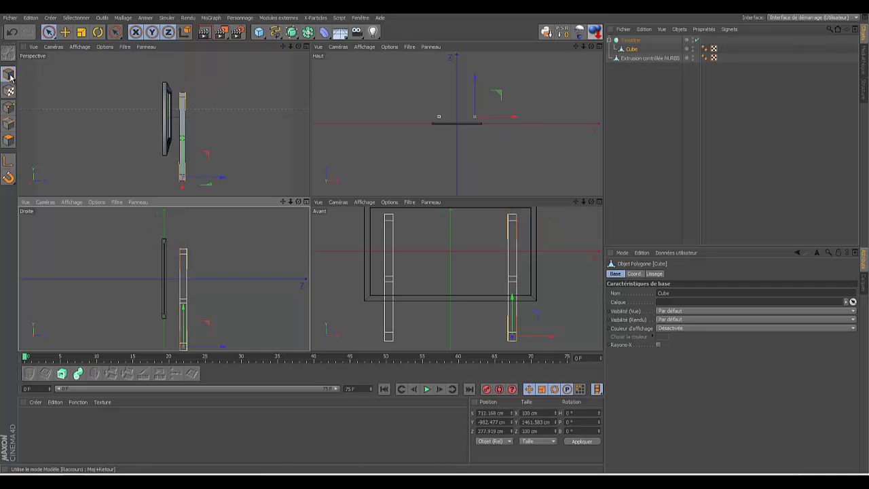
{"action": "left_click", "coordinate": [97, 32]}
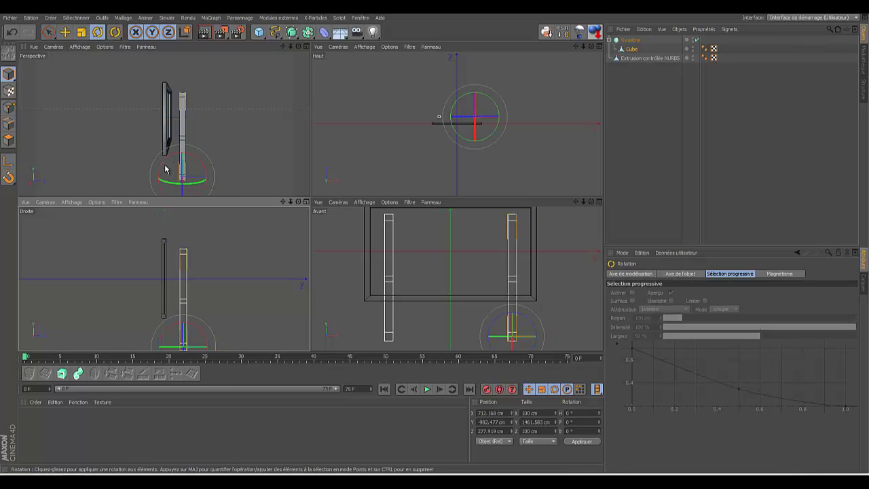
{"action": "left_click_drag", "start_coordinate": [163, 167], "coordinate": [161, 168]}
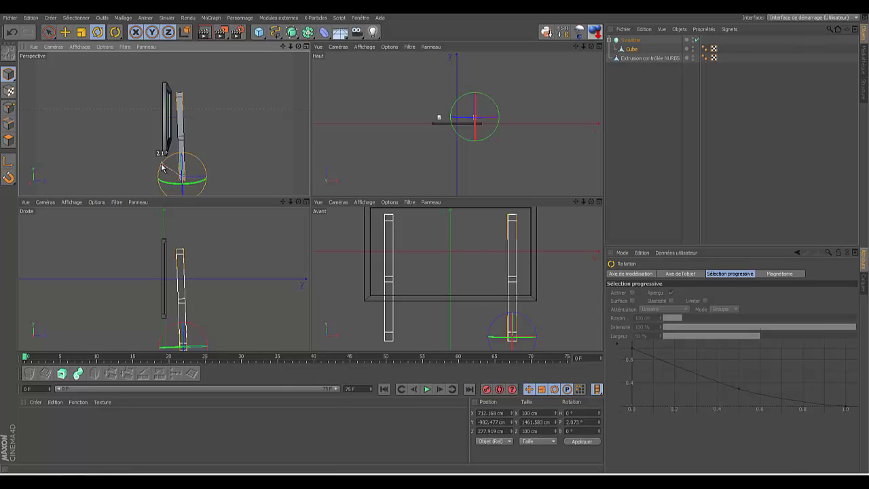
{"action": "left_click_drag", "start_coordinate": [162, 167], "coordinate": [162, 167]}
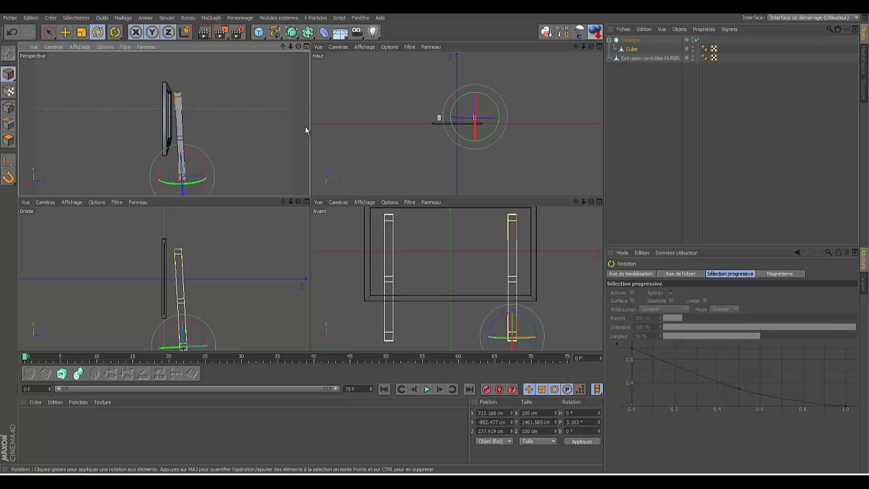
- Select the frame-side faces of the cube post's top segment and short middle segment in polygon mode
{"action": "left_click", "coordinate": [389, 220]}
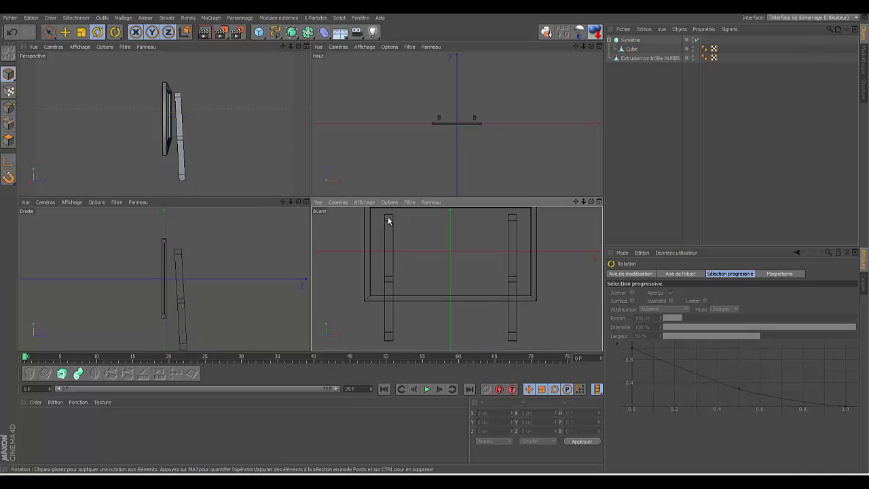
{"action": "left_click", "coordinate": [6, 138]}
{"action": "double_click", "coordinate": [631, 50]}
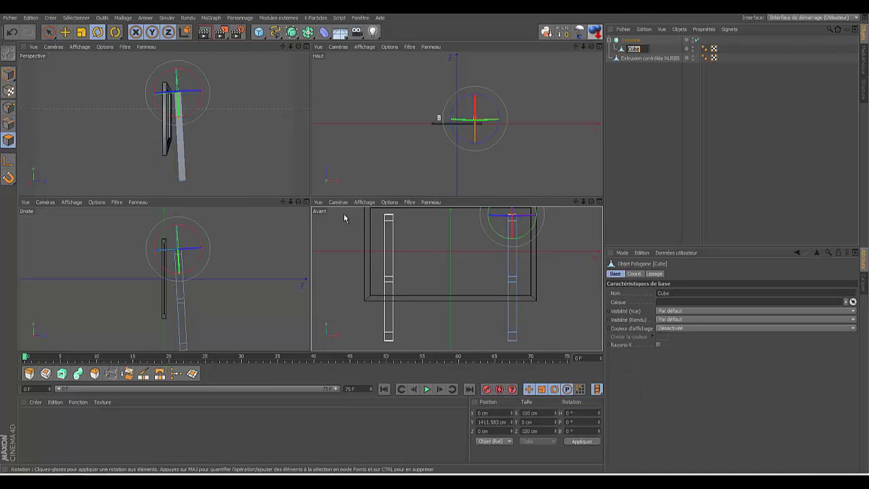
{"action": "key", "text": "Return"}
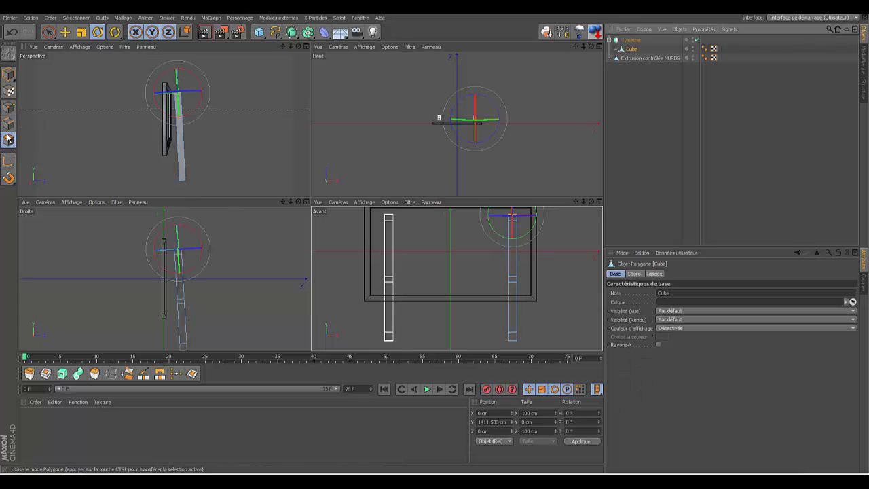
{"action": "left_click", "coordinate": [48, 32]}
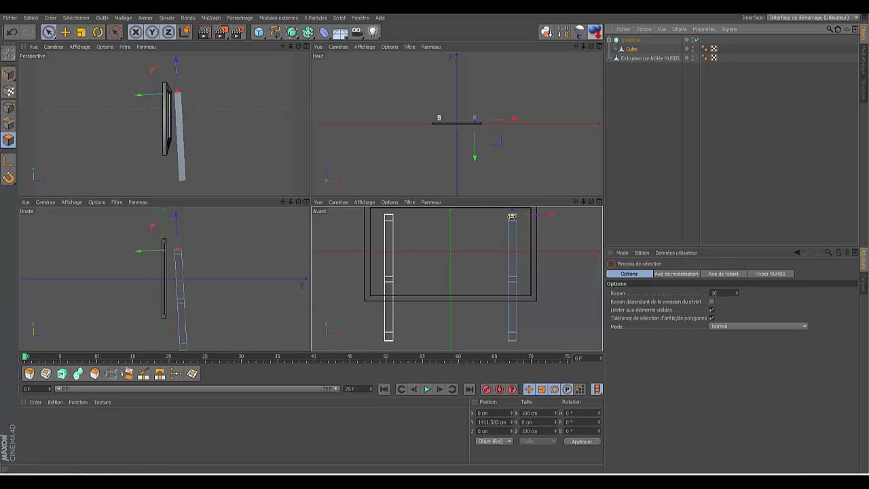
{"action": "left_click", "coordinate": [512, 219]}
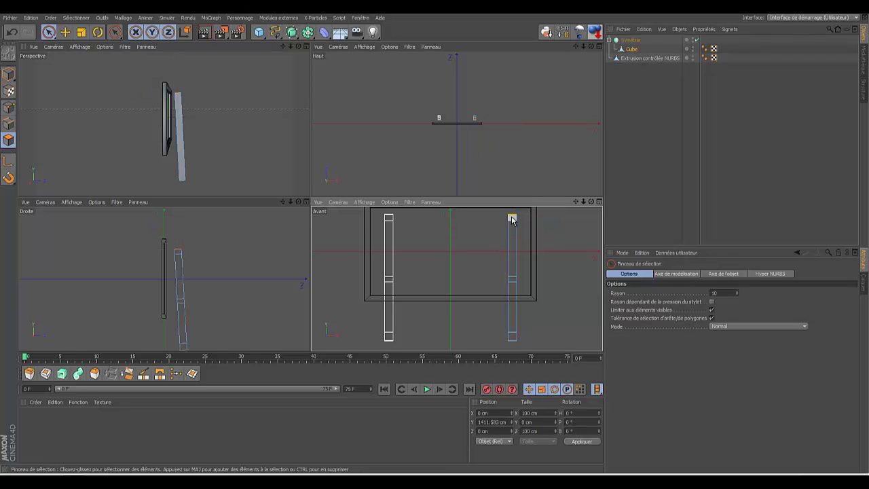
{"action": "left_click", "coordinate": [512, 218]}
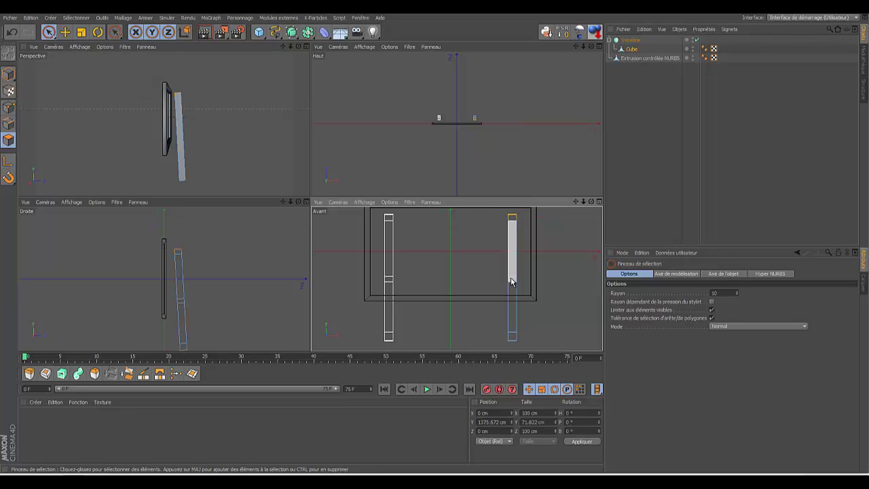
{"action": "left_click", "coordinate": [598, 202]}
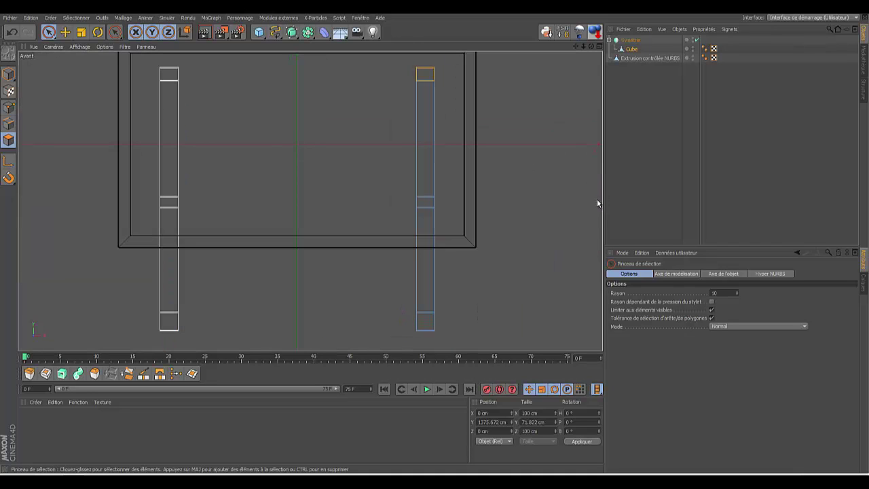
{"action": "left_click", "coordinate": [426, 204], "text": "shift"}
{"action": "left_click", "coordinate": [600, 46]}
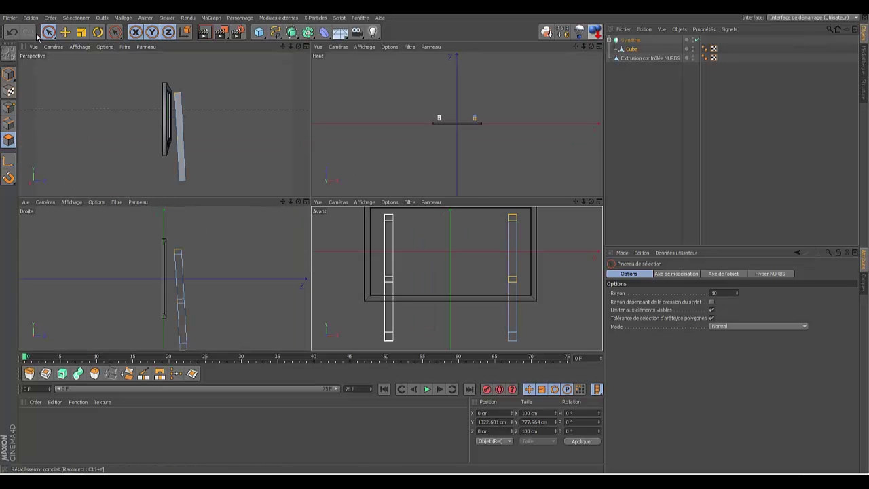
- Extrude the selected post faces about 118 cm towards the frame to form two brackets
{"action": "left_click", "coordinate": [65, 33]}
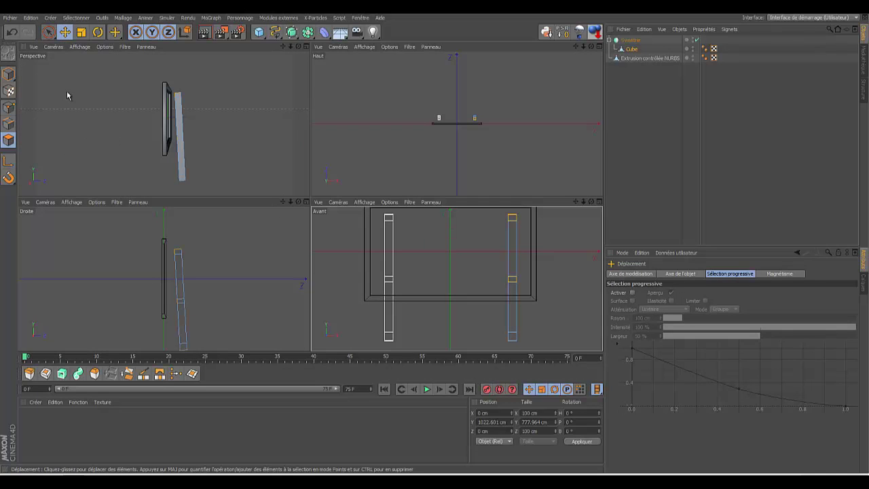
{"action": "left_click", "coordinate": [124, 220]}
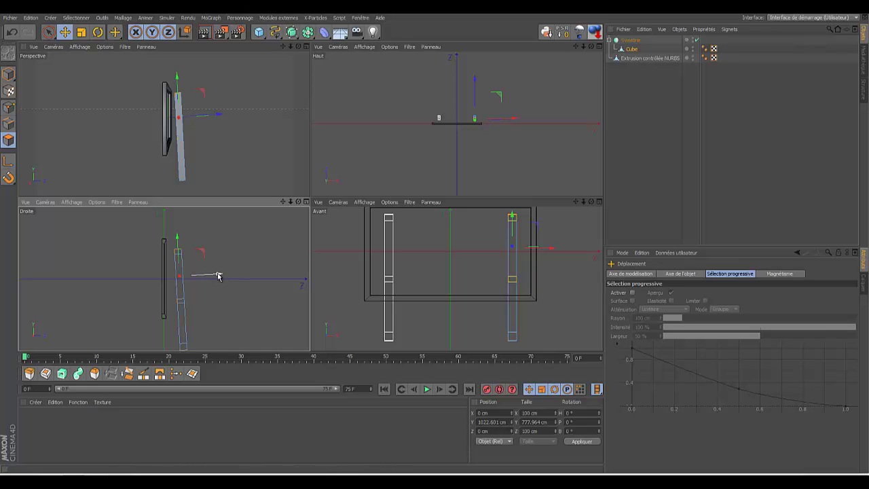
{"action": "left_click_drag", "start_coordinate": [218, 275], "coordinate": [209, 277]}
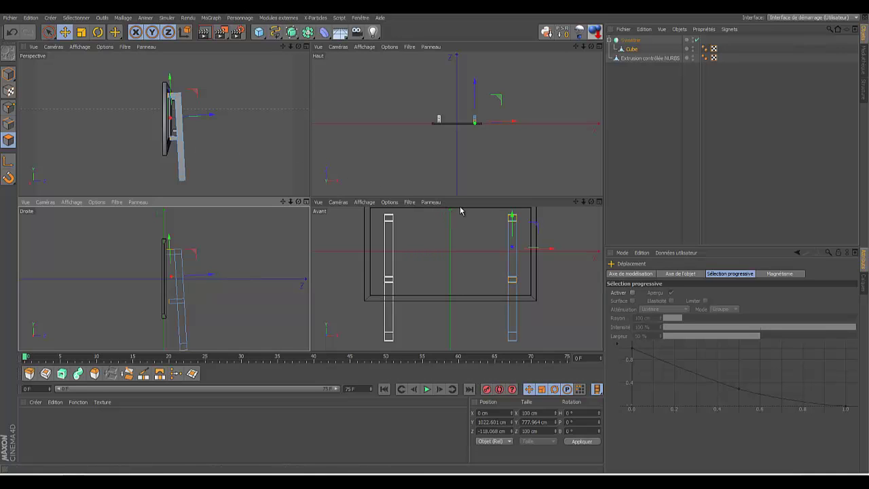
{"action": "left_click_drag", "start_coordinate": [514, 218], "coordinate": [516, 220]}
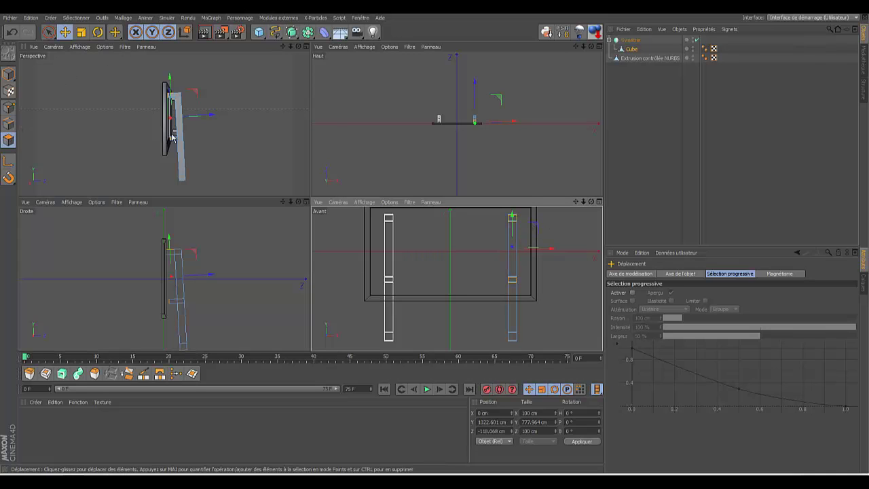
- Select only the lower bracket's end face and move it about 41 cm to meet the back of the frame
{"action": "left_click", "coordinate": [48, 31]}
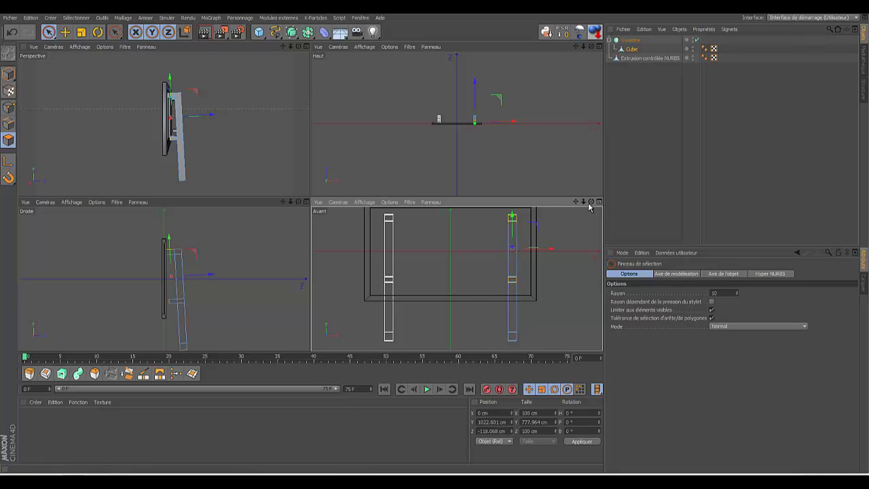
{"action": "left_click_drag", "start_coordinate": [584, 202], "coordinate": [436, 242]}
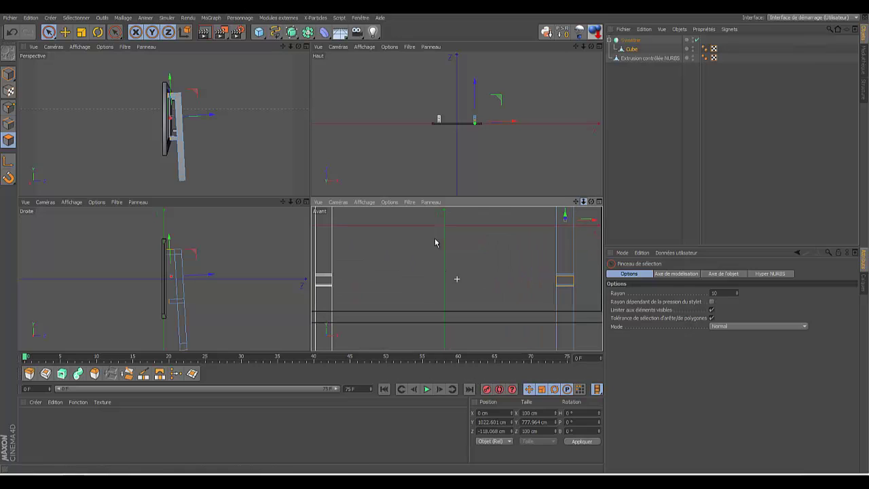
{"action": "left_click", "coordinate": [569, 283]}
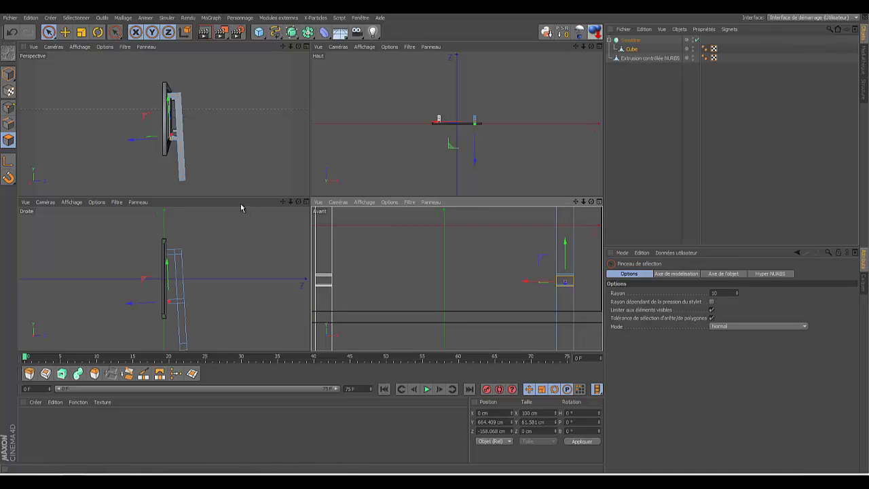
{"action": "left_click", "coordinate": [306, 201]}
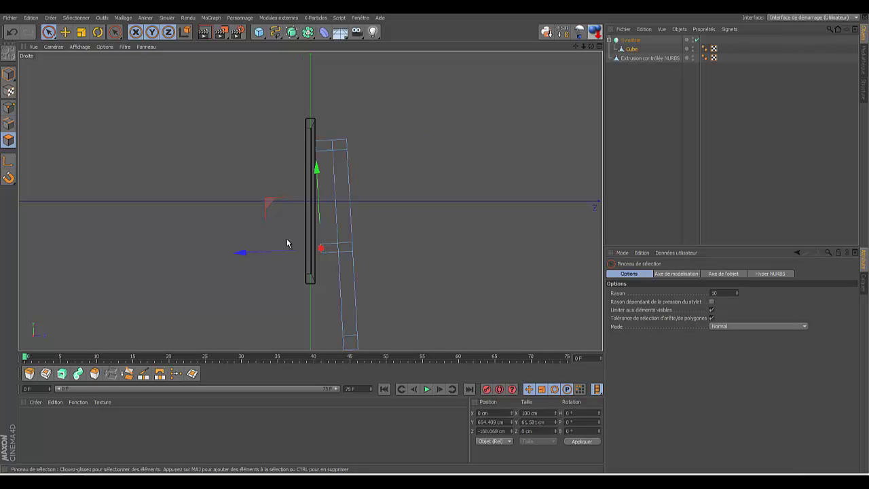
{"action": "left_click_drag", "start_coordinate": [241, 255], "coordinate": [235, 256]}
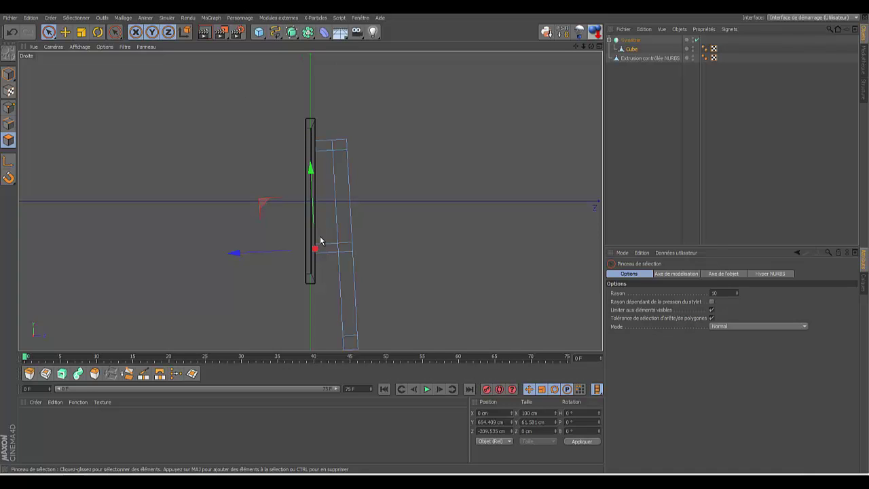
{"action": "left_click", "coordinate": [599, 47]}
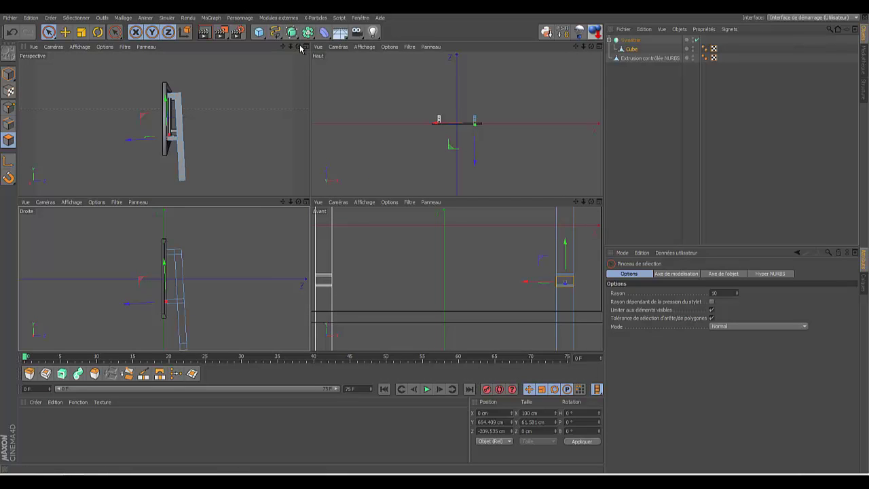
- Add the upper bracket's end face to the selection alongside the lower bracket's end face
{"action": "left_click_drag", "start_coordinate": [300, 48], "coordinate": [313, 200]}
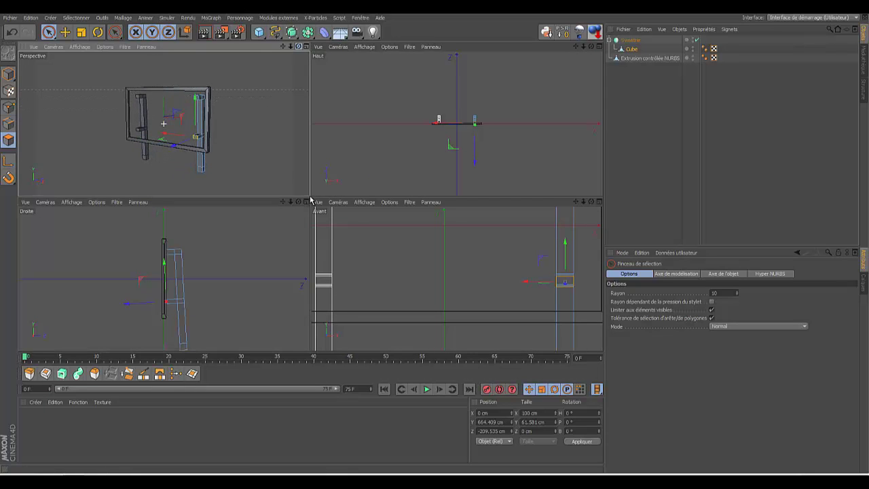
{"action": "left_click", "coordinate": [235, 55]}
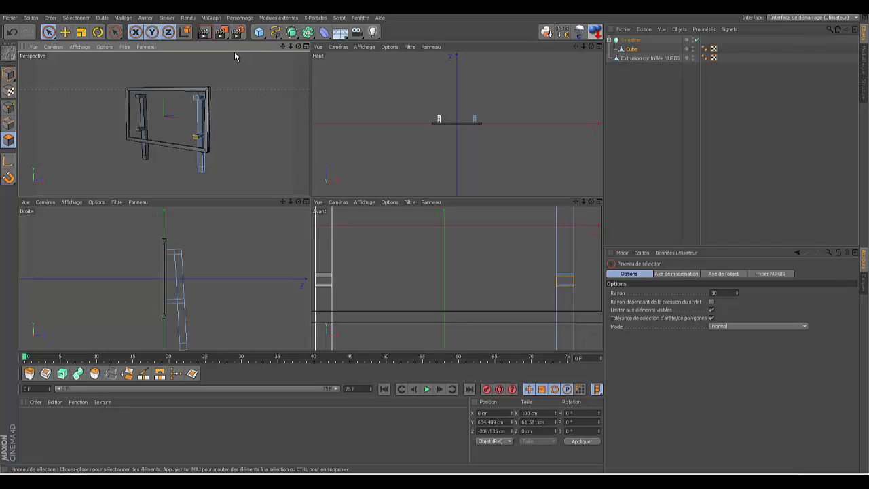
{"action": "left_click", "coordinate": [194, 99]}
{"action": "left_click", "coordinate": [116, 35]}
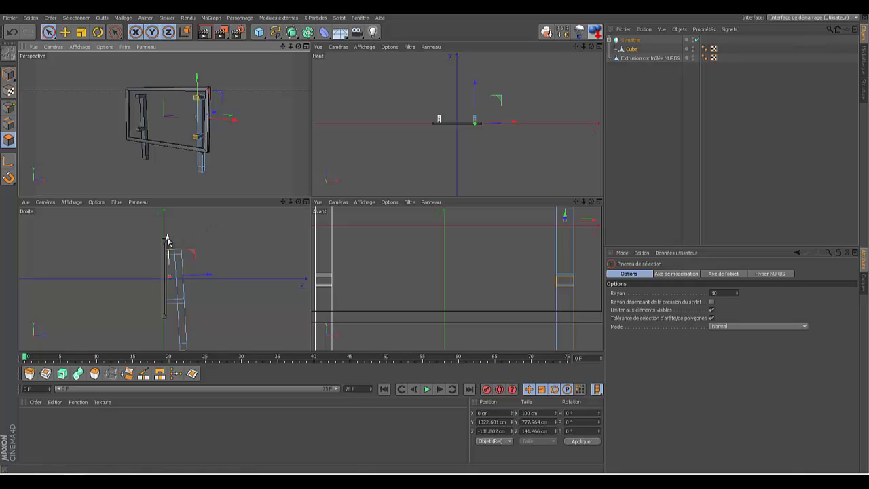
- Try raising the selected bracket faces by about 26 cm and undo the move
{"action": "left_click_drag", "start_coordinate": [167, 240], "coordinate": [167, 240]}
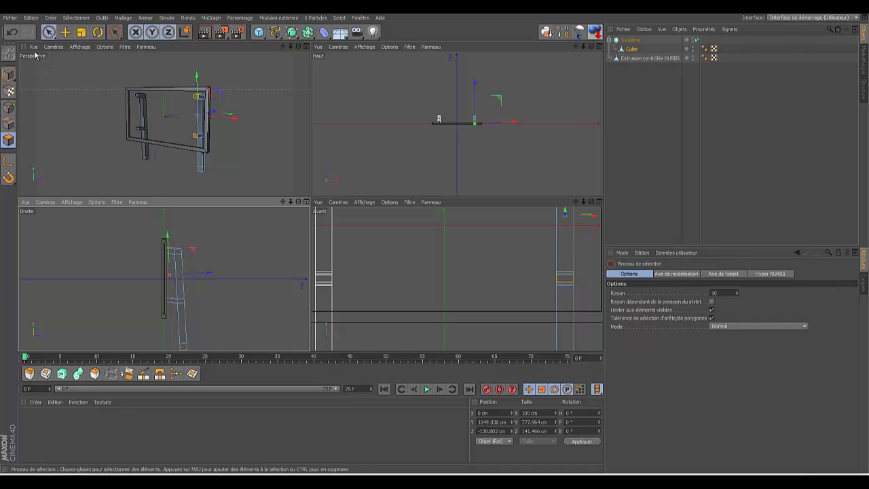
{"action": "left_click", "coordinate": [11, 32]}
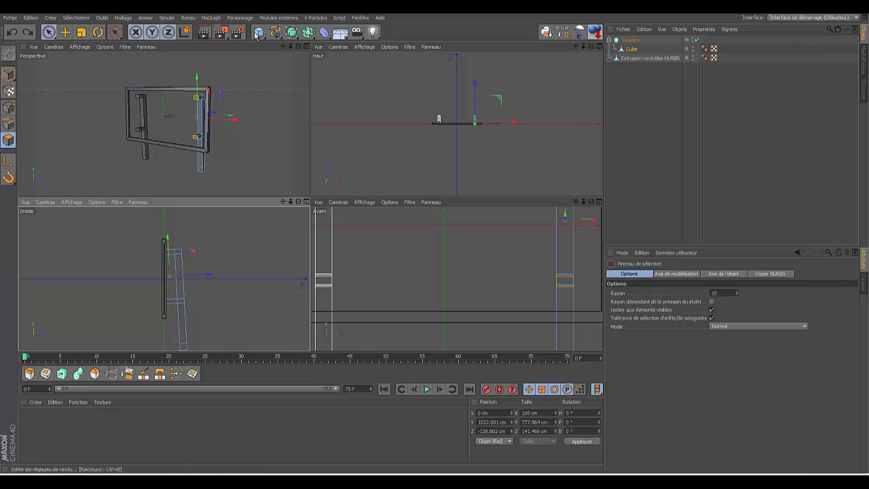
- Remove the upper bracket's top face from the selection, keeping the end faces of both brackets selected
{"action": "left_click", "coordinate": [305, 46]}
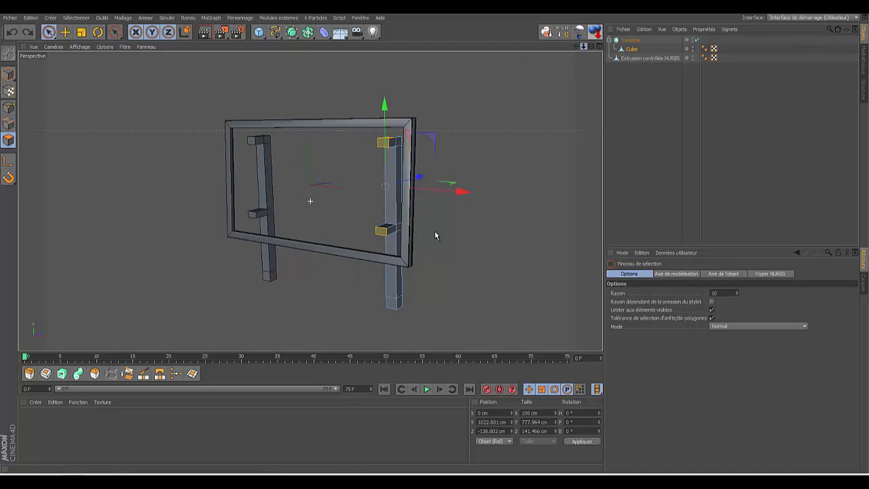
{"action": "mouse_move", "coordinate": [435, 231]}
{"action": "left_mouse_down"}
{"action": "mouse_move", "coordinate": [585, 48]}
{"action": "mouse_move", "coordinate": [526, 68]}
{"action": "left_mouse_up"}
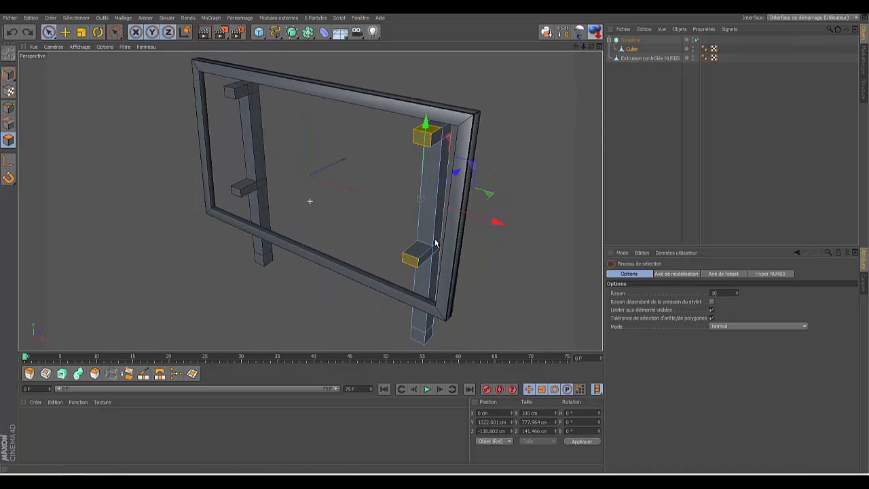
{"action": "left_click", "coordinate": [443, 129]}
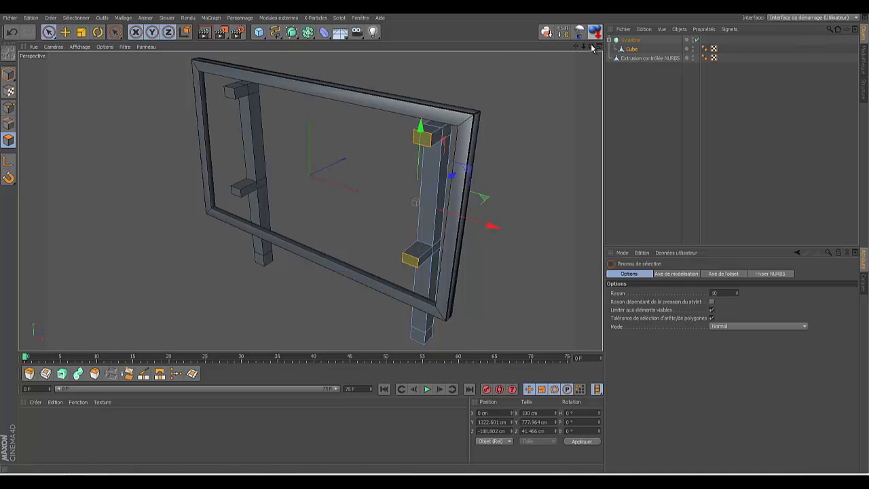
- Try reselecting the upper and lower bracket end faces and raising them by about 24 cm, and undo the move
{"action": "left_click_drag", "start_coordinate": [592, 47], "coordinate": [434, 242]}
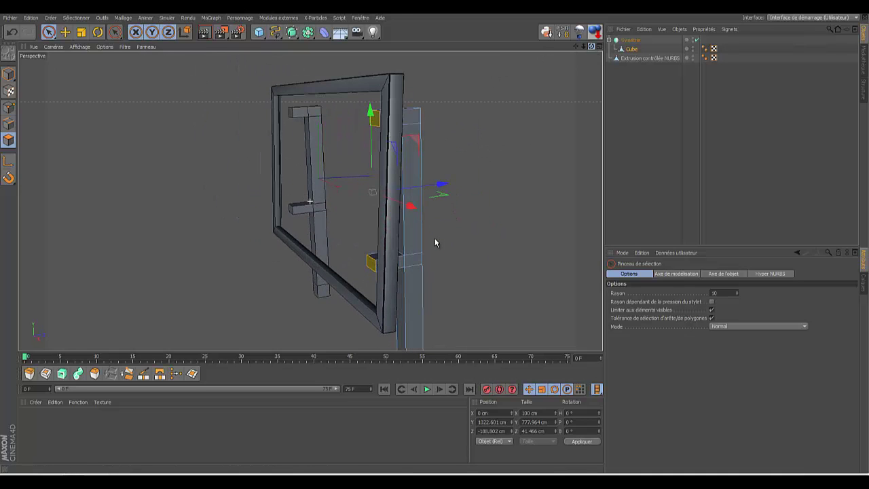
{"action": "left_click", "coordinate": [370, 110]}
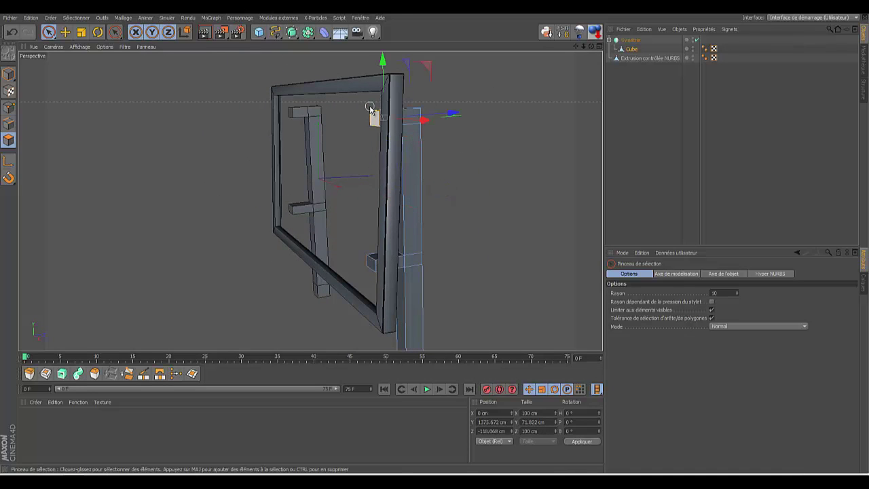
{"action": "left_click", "coordinate": [369, 265], "text": "shift"}
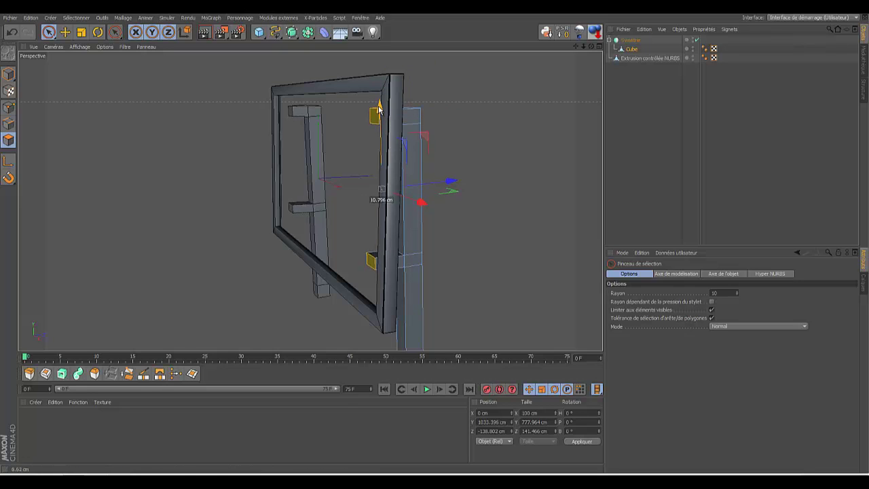
{"action": "left_click_drag", "start_coordinate": [378, 108], "coordinate": [379, 104]}
{"action": "left_click_drag", "start_coordinate": [590, 48], "coordinate": [435, 243]}
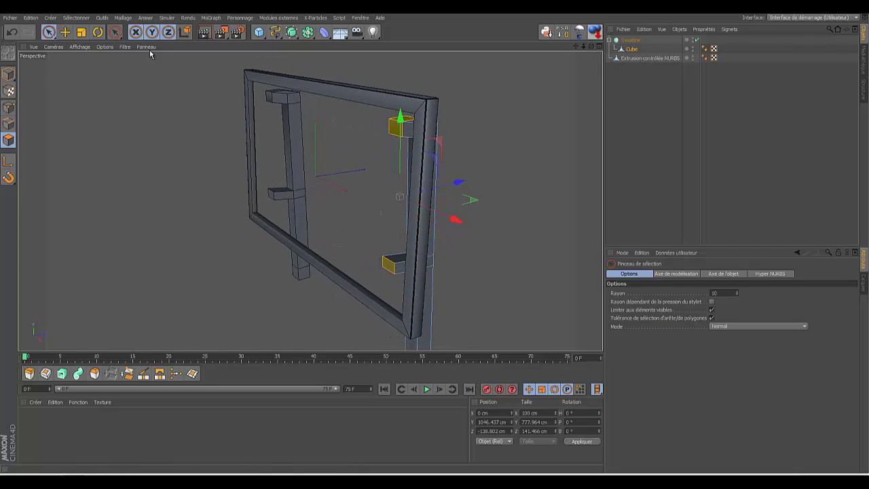
{"action": "key", "text": "ctrl+z"}
{"action": "key", "text": "ctrl+z"}
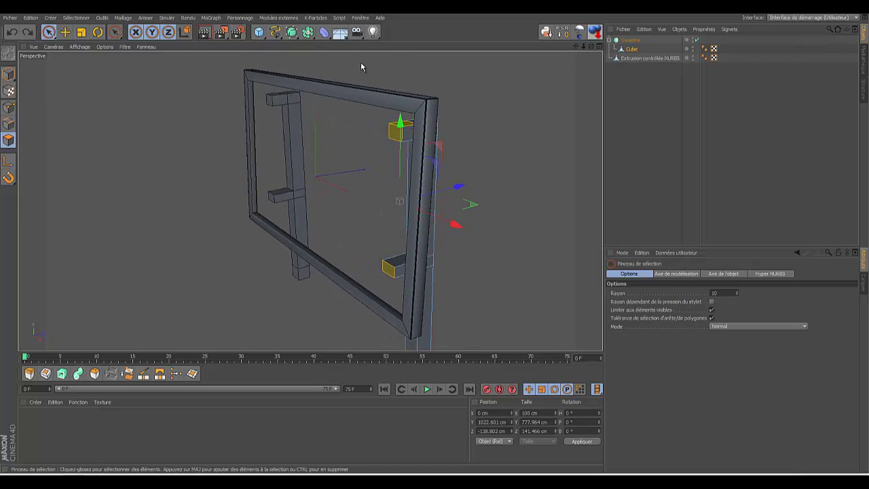
- Remove the upper bracket's top face from the selection, try raising the end faces by about 20 cm and undo the move
{"action": "left_click", "coordinate": [410, 129], "text": "ctrl"}
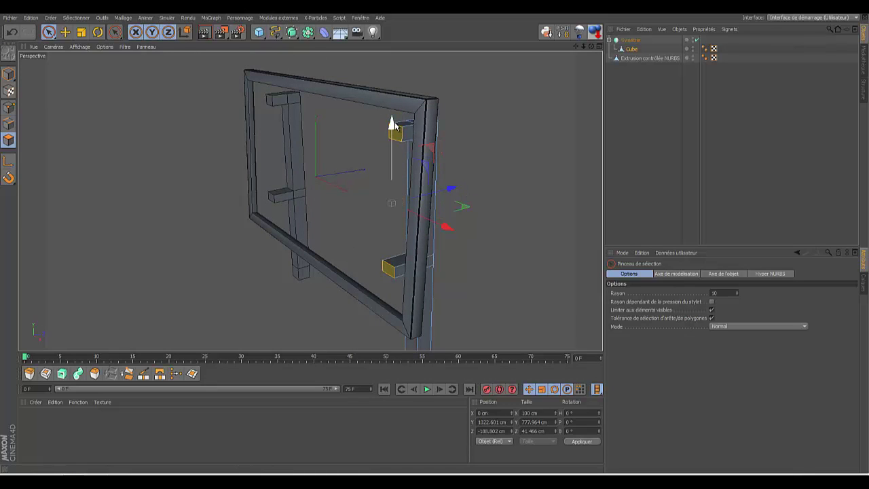
{"action": "left_click_drag", "start_coordinate": [392, 122], "coordinate": [391, 119]}
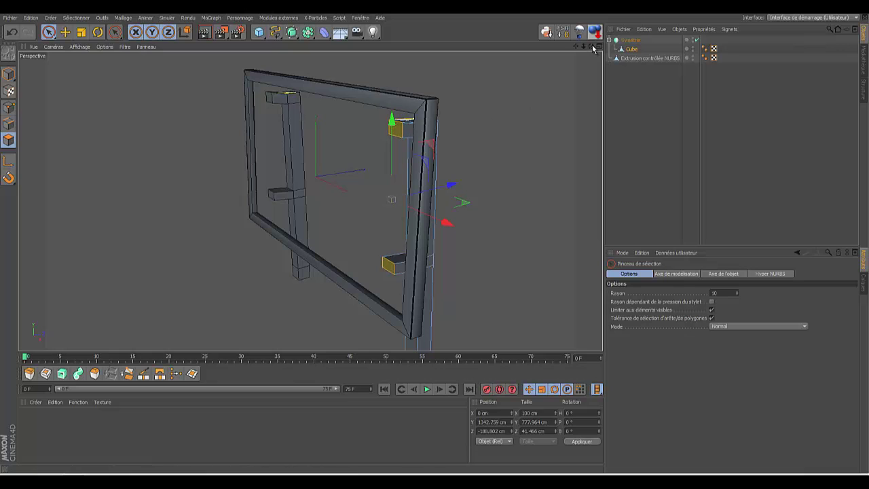
{"action": "left_click_drag", "start_coordinate": [591, 47], "coordinate": [435, 238]}
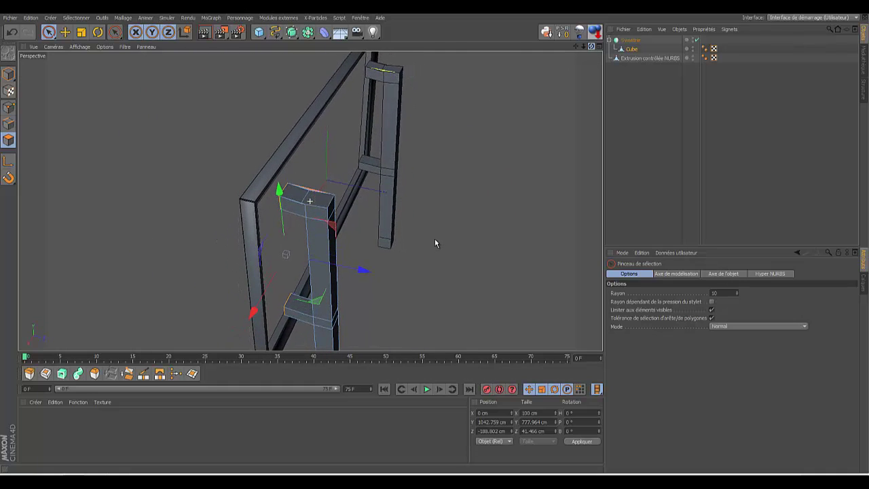
{"action": "key", "text": "ctrl+z"}
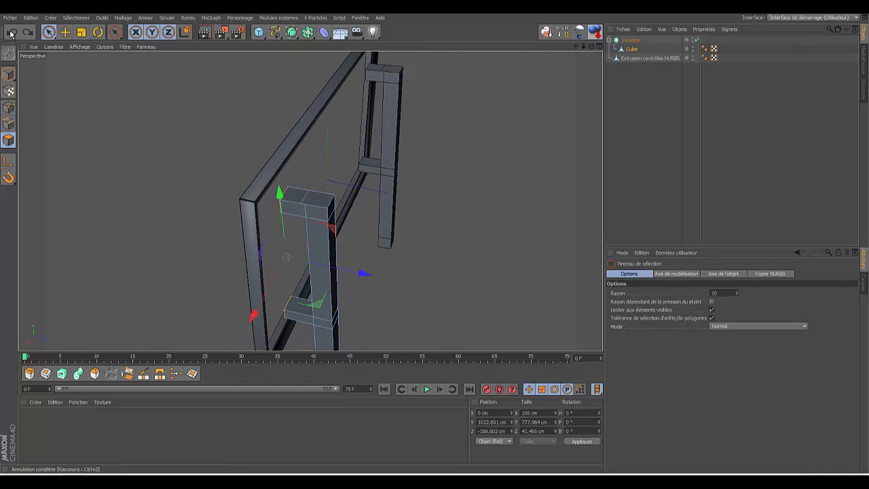
- Rotate the two selected bracket end faces by about 4° in the side plane of the post and deselect them
{"action": "left_click_drag", "start_coordinate": [590, 46], "coordinate": [435, 239]}
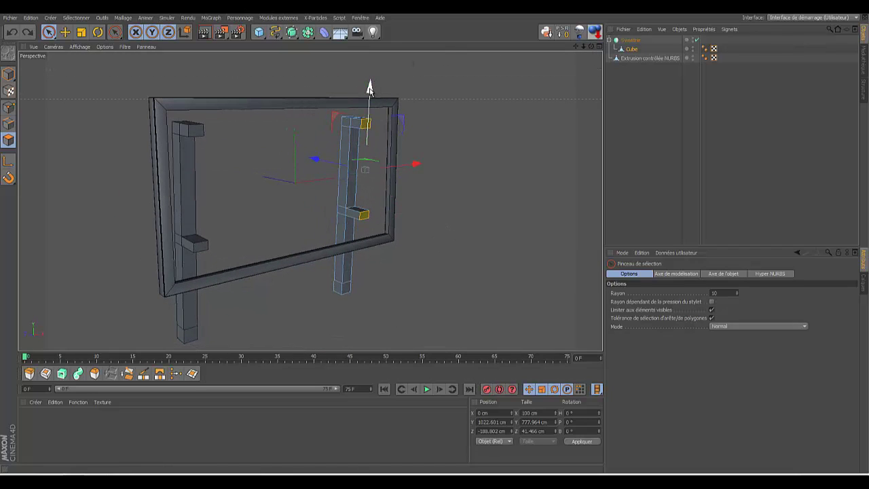
{"action": "left_click_drag", "start_coordinate": [590, 47], "coordinate": [435, 243]}
{"action": "left_click_drag", "start_coordinate": [435, 240], "coordinate": [433, 237]}
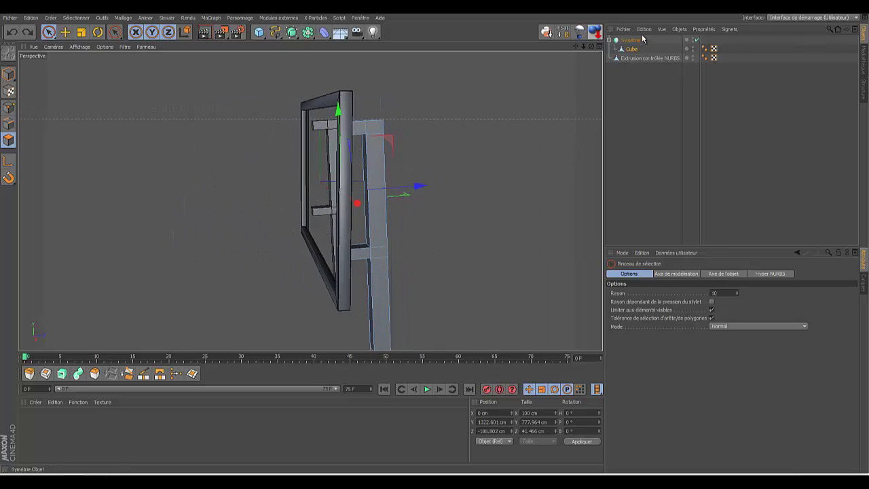
{"action": "left_click_drag", "start_coordinate": [591, 46], "coordinate": [435, 238]}
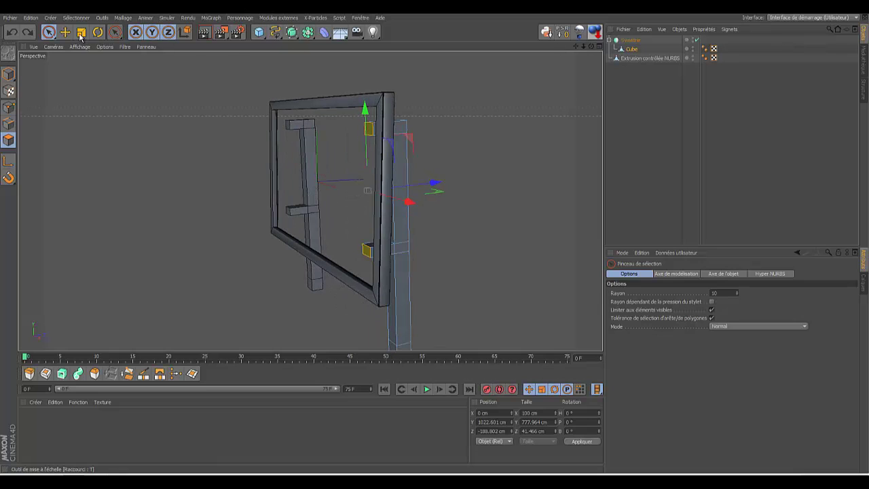
{"action": "key", "text": "r"}
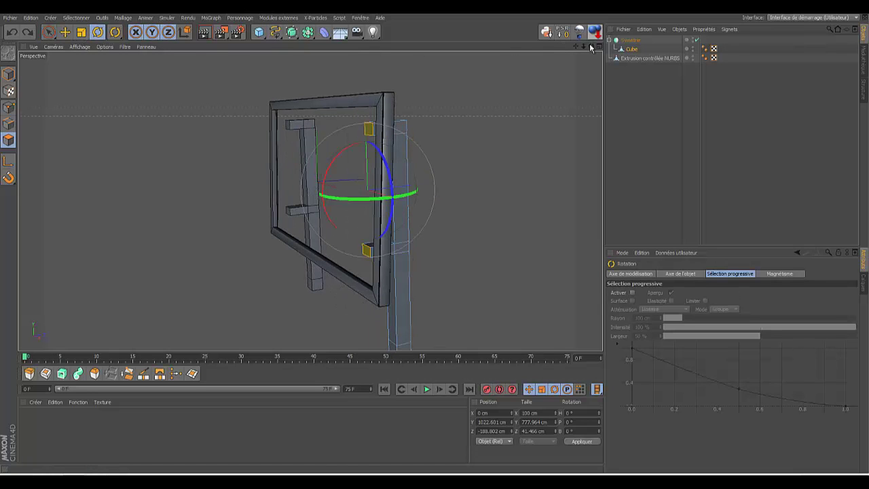
{"action": "left_click_drag", "start_coordinate": [591, 46], "coordinate": [434, 237]}
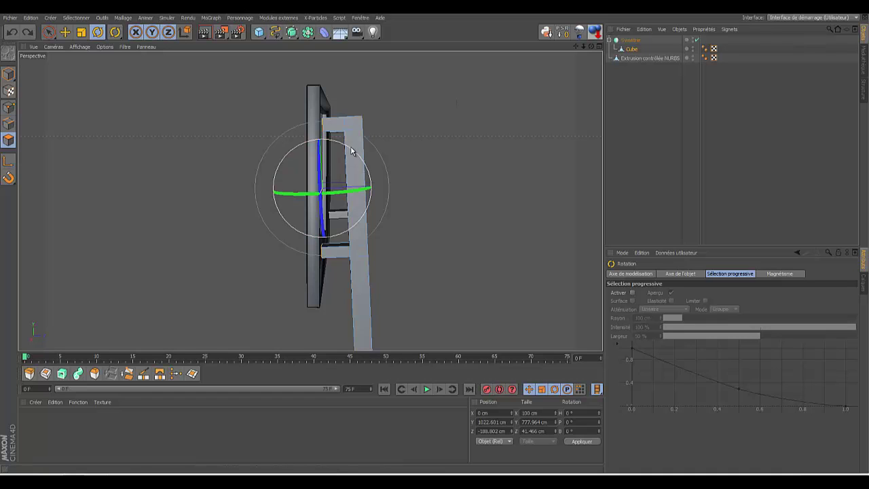
{"action": "left_click_drag", "start_coordinate": [351, 151], "coordinate": [355, 153]}
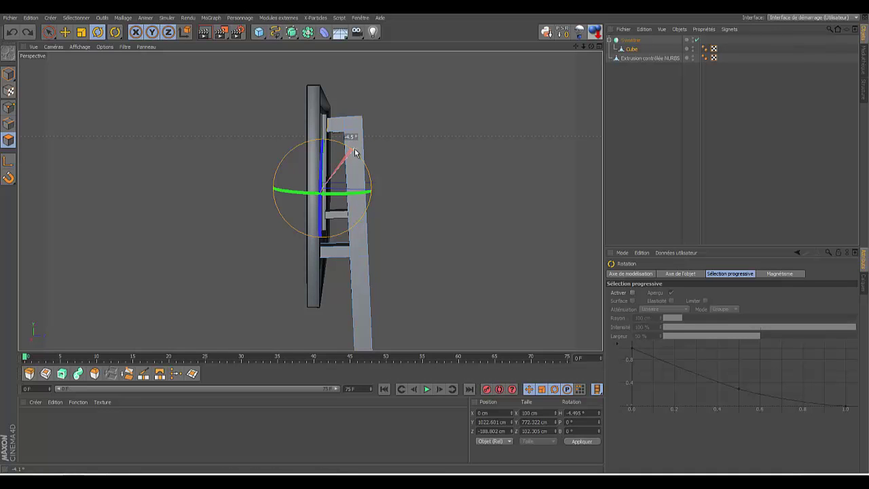
{"action": "left_click_drag", "start_coordinate": [354, 152], "coordinate": [353, 153]}
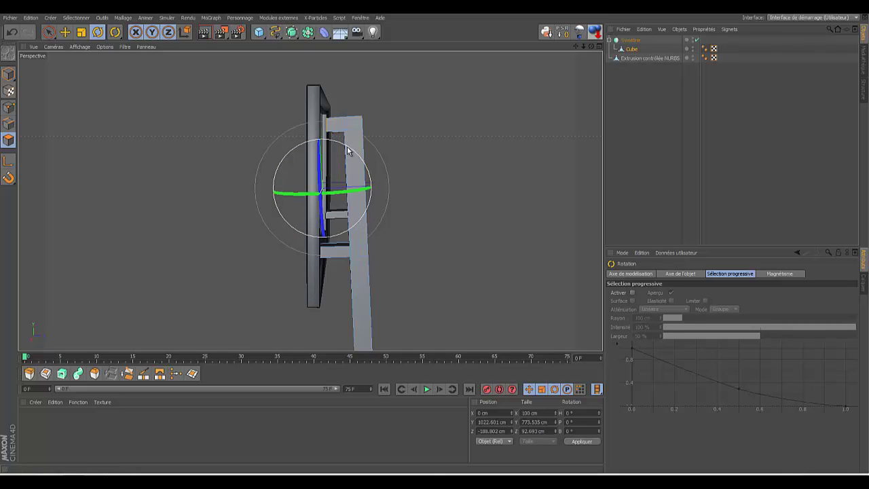
{"action": "left_click", "coordinate": [465, 142]}
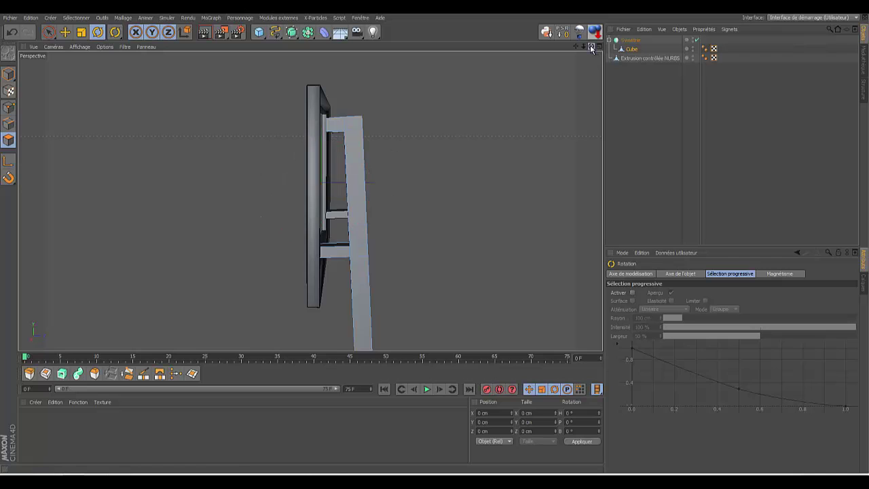
- Select only the upper bracket's end face and switch to the Move tool
{"action": "left_click_drag", "start_coordinate": [590, 46], "coordinate": [434, 237]}
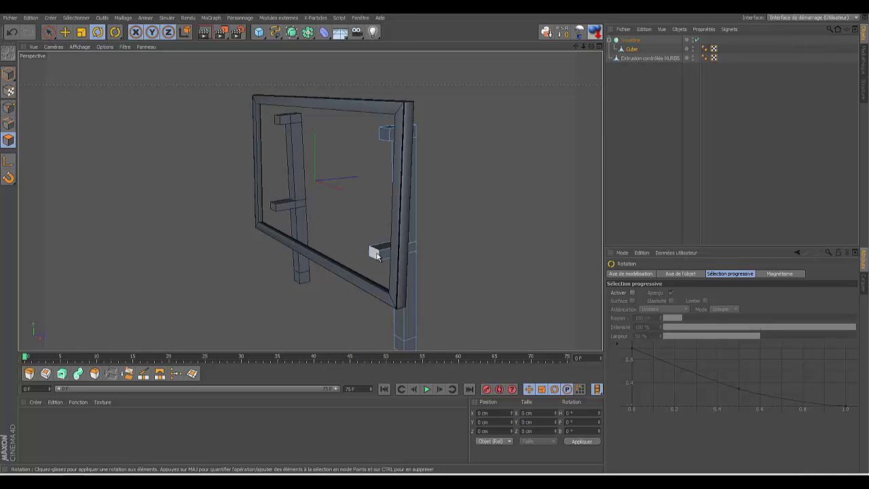
{"action": "left_click", "coordinate": [385, 133]}
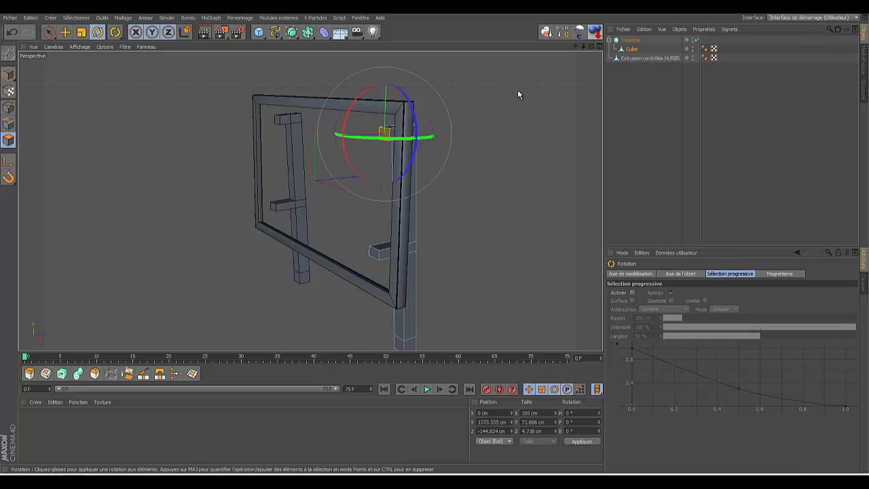
{"action": "left_click", "coordinate": [64, 32]}
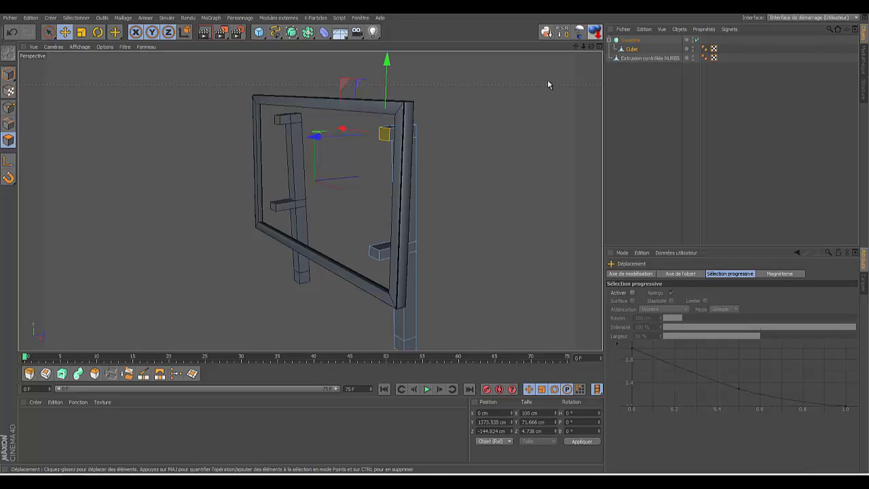
{"action": "left_click_drag", "start_coordinate": [435, 243], "coordinate": [436, 243]}
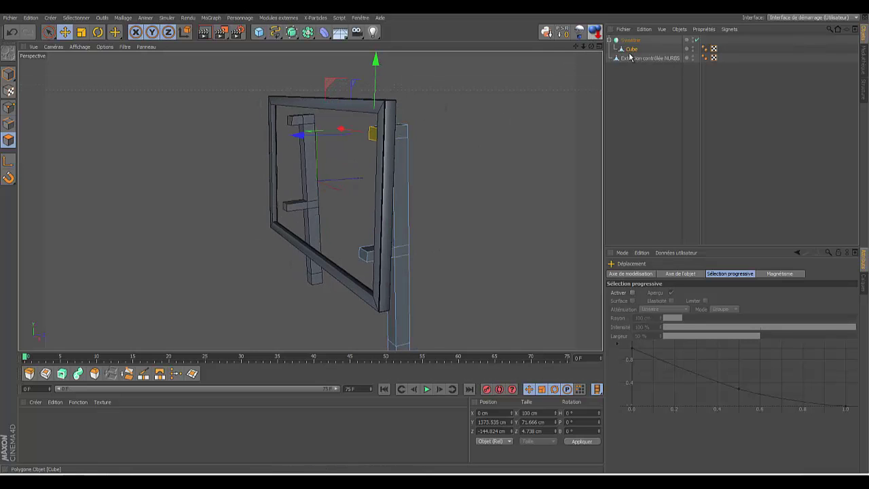
- Hide the frame object (Extrusion contrôlée NURBS) in the viewport to expose the support posts
{"action": "left_click", "coordinate": [673, 59]}
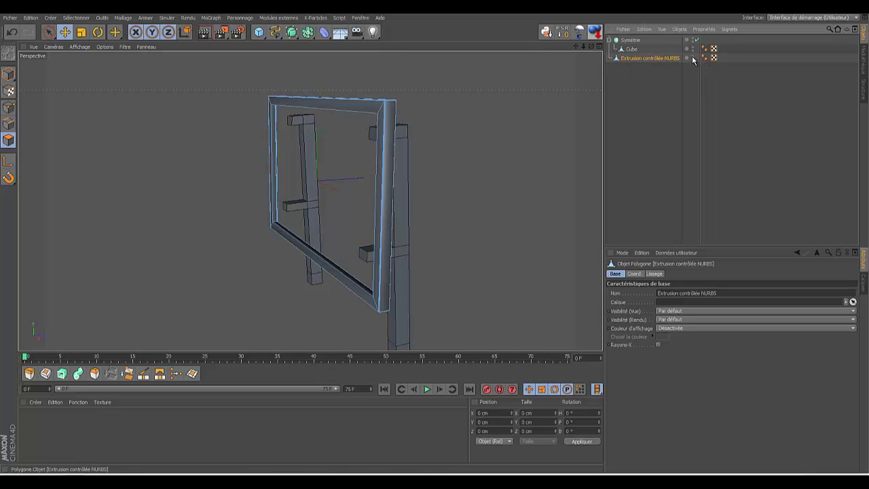
{"action": "left_click", "coordinate": [693, 58]}
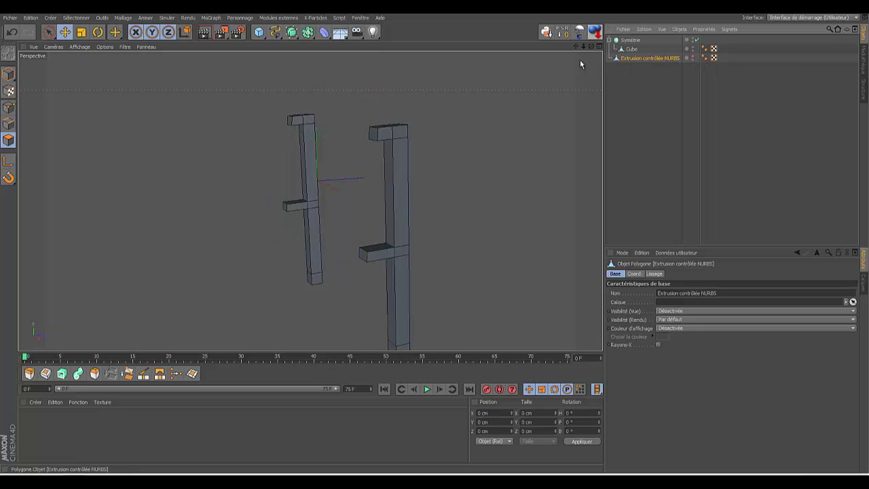
{"action": "left_click_drag", "start_coordinate": [591, 47], "coordinate": [390, 91]}
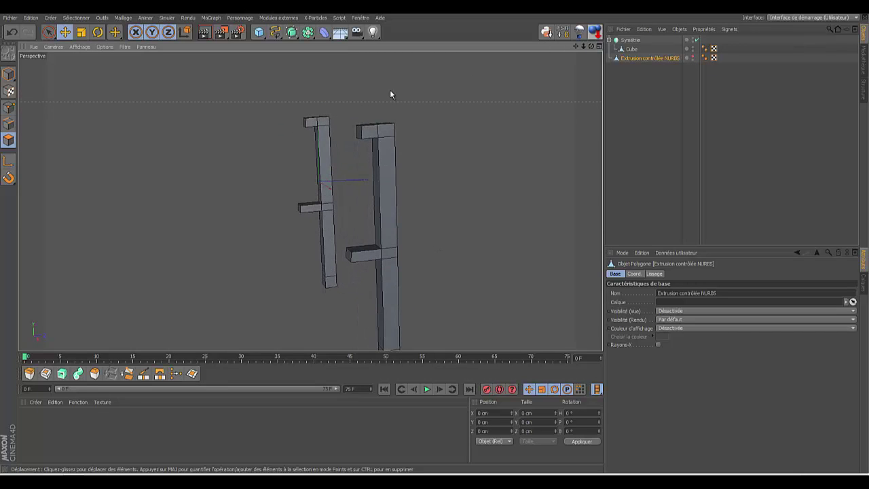
- Reselect the Cube post and move its upper bracket's end face outward by about 20 cm along the face normal
{"action": "left_click", "coordinate": [48, 32]}
{"action": "left_click", "coordinate": [623, 50]}
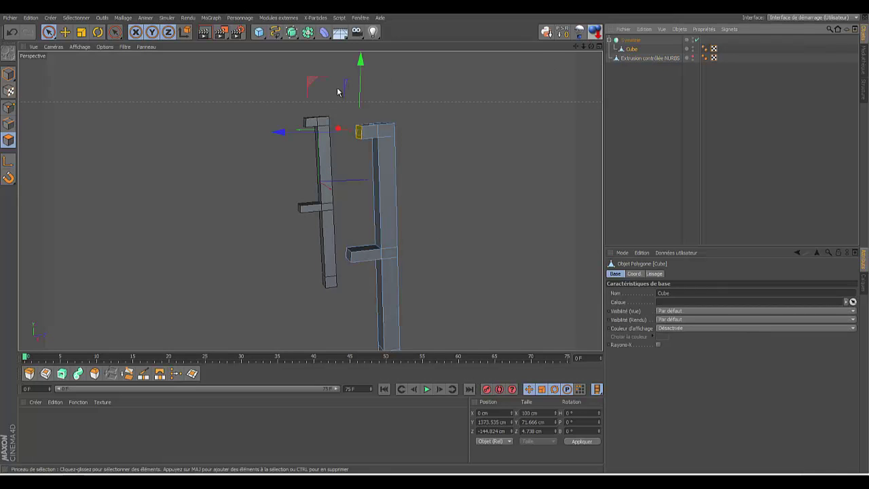
{"action": "mouse_move", "coordinate": [592, 48]}
{"action": "left_mouse_down"}
{"action": "mouse_move", "coordinate": [433, 238]}
{"action": "mouse_move", "coordinate": [590, 49]}
{"action": "left_mouse_up"}
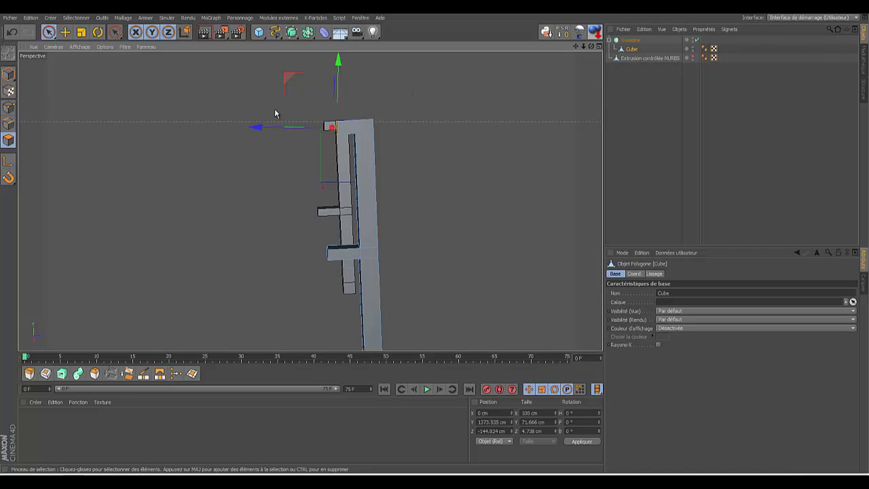
{"action": "left_click_drag", "start_coordinate": [255, 129], "coordinate": [252, 128]}
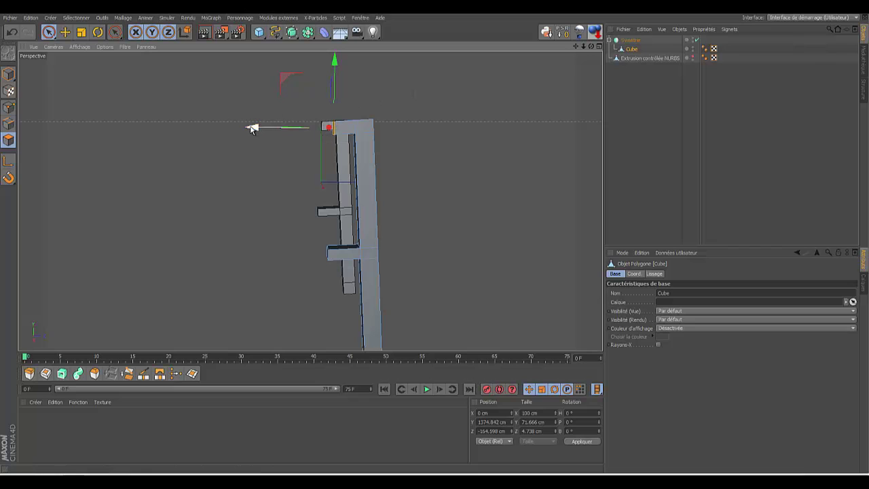
- In the enlarged side view (Droite), extend the upper bracket's end face about 28 cm further, in line with the lower bracket's end
{"action": "left_click", "coordinate": [599, 47]}
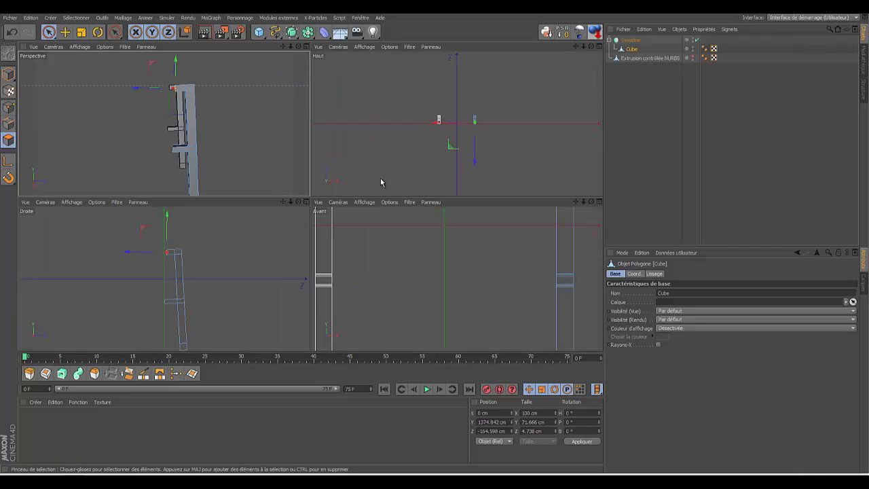
{"action": "left_click", "coordinate": [306, 202]}
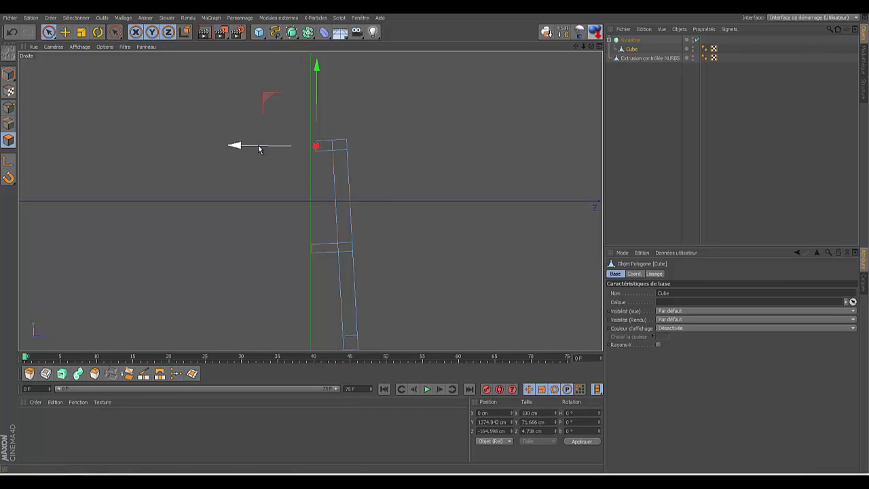
{"action": "left_click_drag", "start_coordinate": [236, 148], "coordinate": [232, 147]}
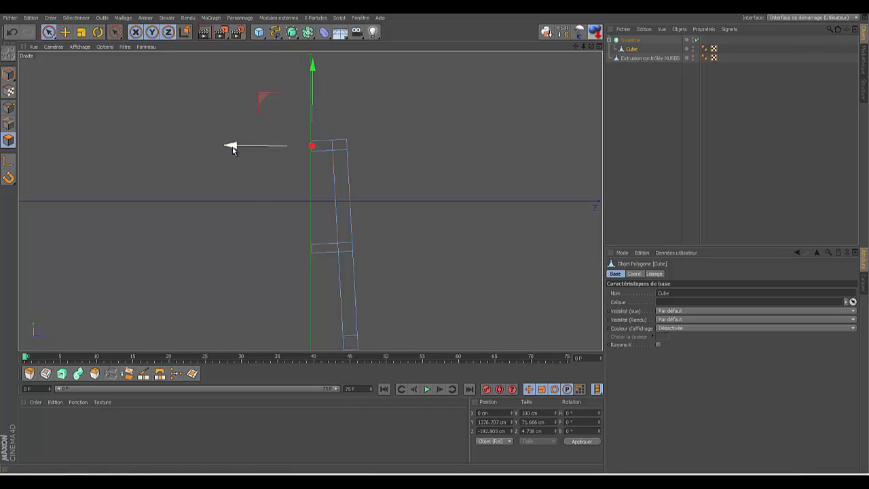
- Add the lower bracket's end face to the selection and move both end faces outward by about 72 cm
{"action": "left_click", "coordinate": [597, 46]}
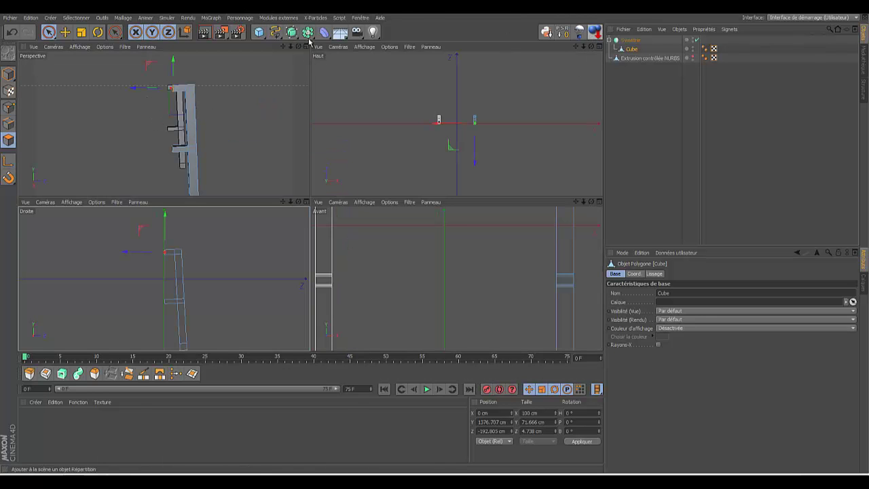
{"action": "left_click_drag", "start_coordinate": [299, 47], "coordinate": [311, 199]}
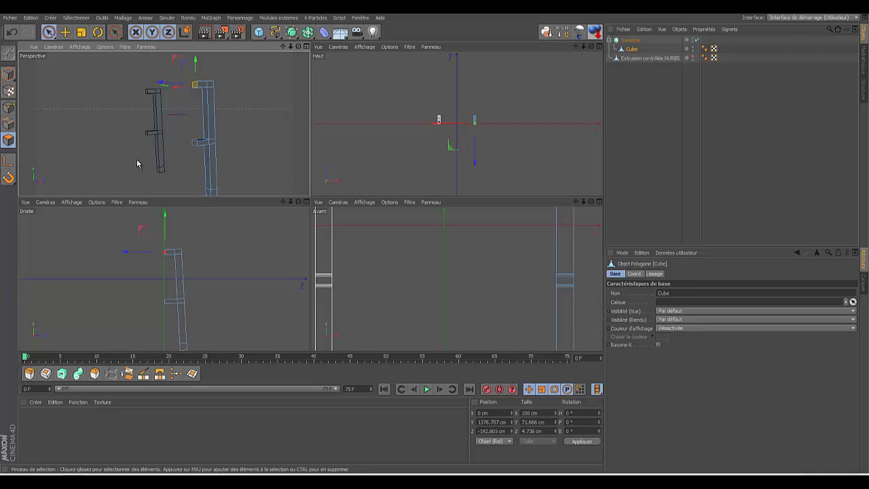
{"action": "left_click", "coordinate": [194, 146], "text": "shift"}
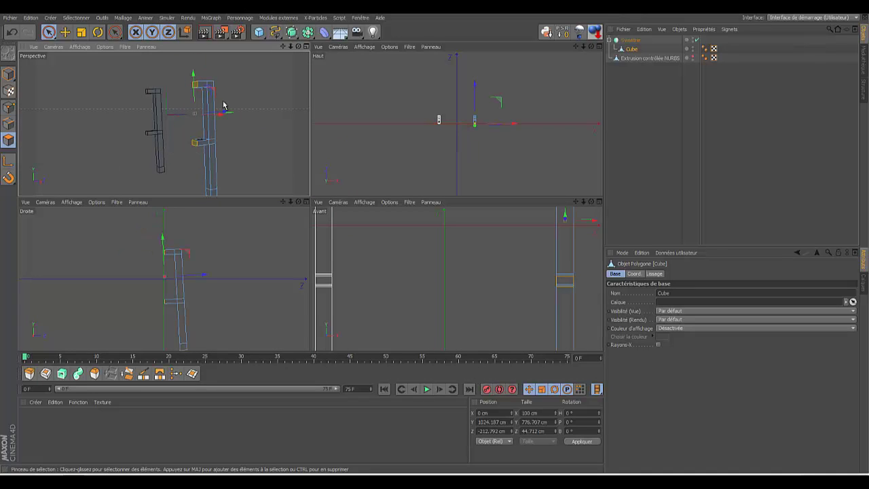
{"action": "left_click_drag", "start_coordinate": [298, 46], "coordinate": [310, 200]}
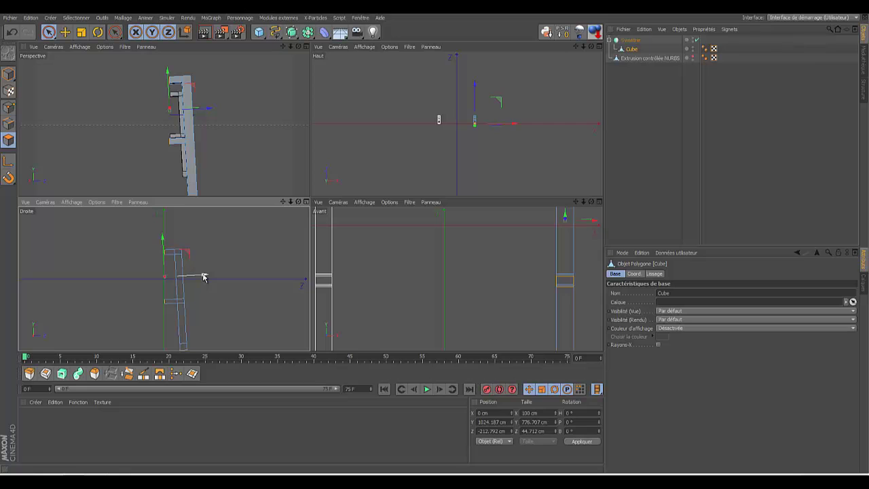
{"action": "left_click_drag", "start_coordinate": [203, 277], "coordinate": [199, 276]}
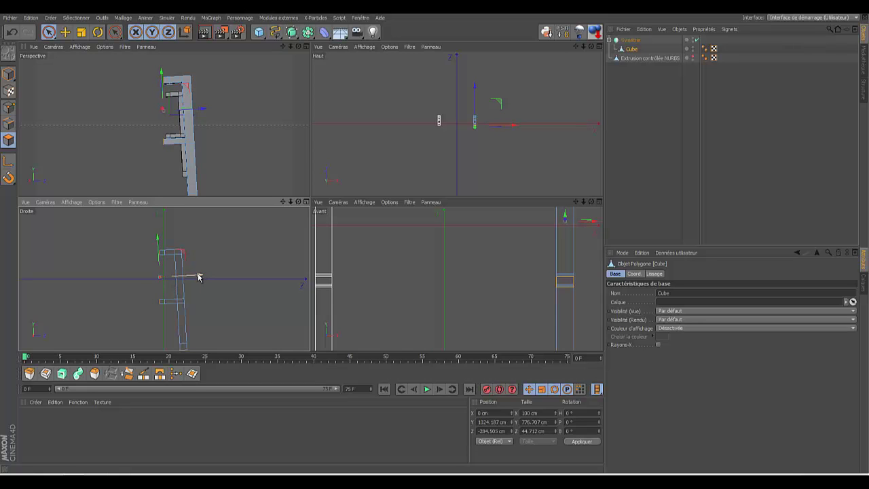
- Enlarge the perspective view and make the frame object (Extrusion contrôlée NURBS) visible in the viewport again
{"action": "left_click", "coordinate": [589, 49]}
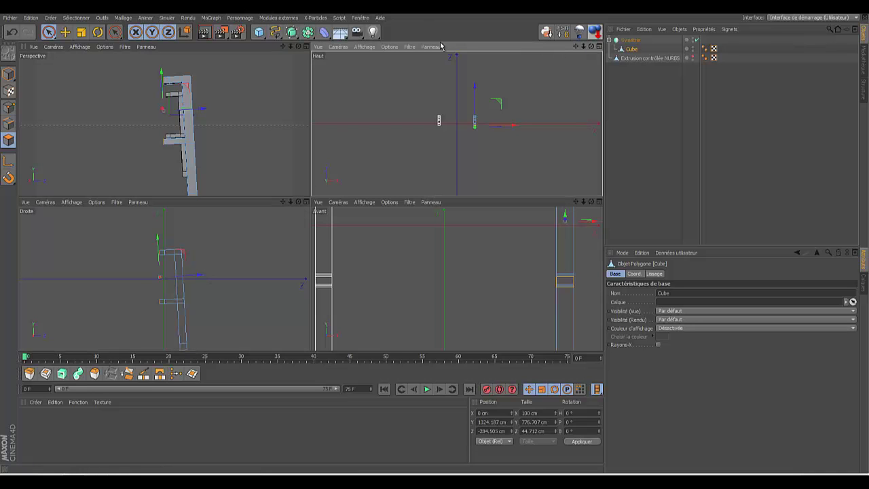
{"action": "left_click", "coordinate": [305, 46]}
{"action": "left_click_drag", "start_coordinate": [590, 46], "coordinate": [610, 49]}
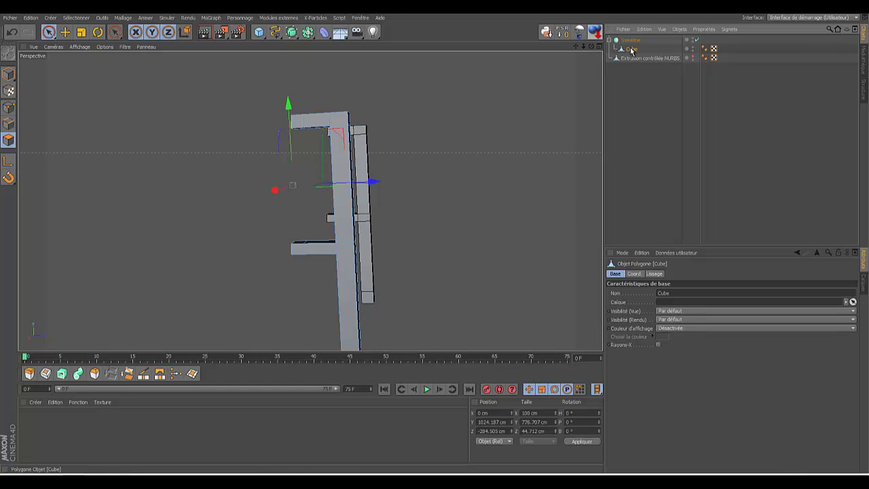
{"action": "left_click", "coordinate": [693, 58]}
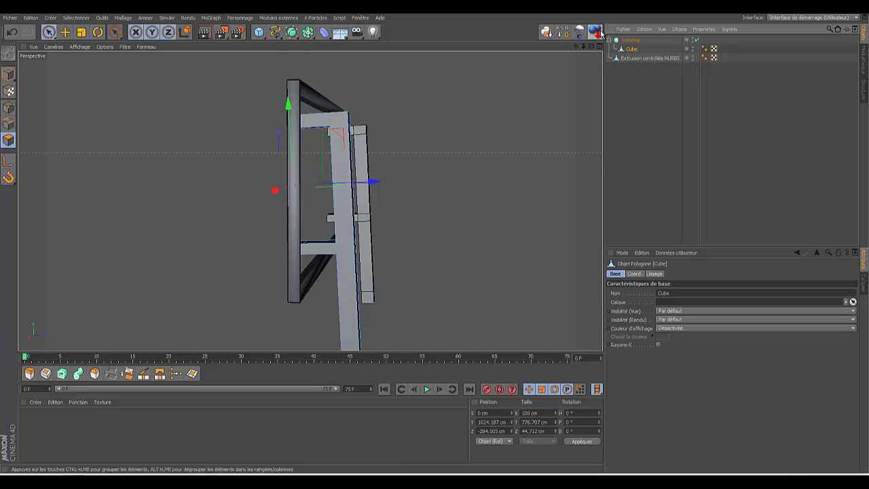
{"action": "mouse_move", "coordinate": [451, 227]}
{"action": "left_mouse_down", "text": "alt"}
{"action": "mouse_move", "coordinate": [435, 243]}
{"action": "mouse_move", "coordinate": [426, 237]}
{"action": "mouse_move", "coordinate": [434, 238]}
{"action": "left_mouse_up", "text": "alt"}
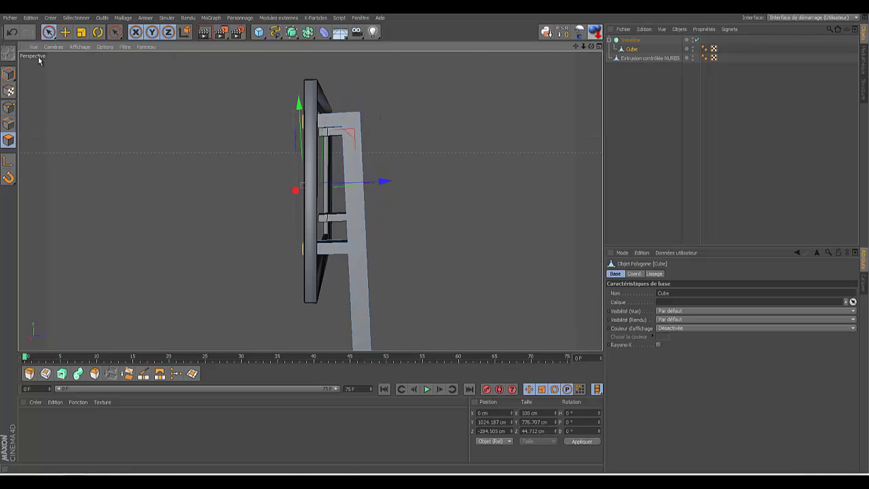
- Move the whole Cube post about 68 cm along its Z axis, away from the frame, so the brackets end at its back
{"action": "key", "text": "Return"}
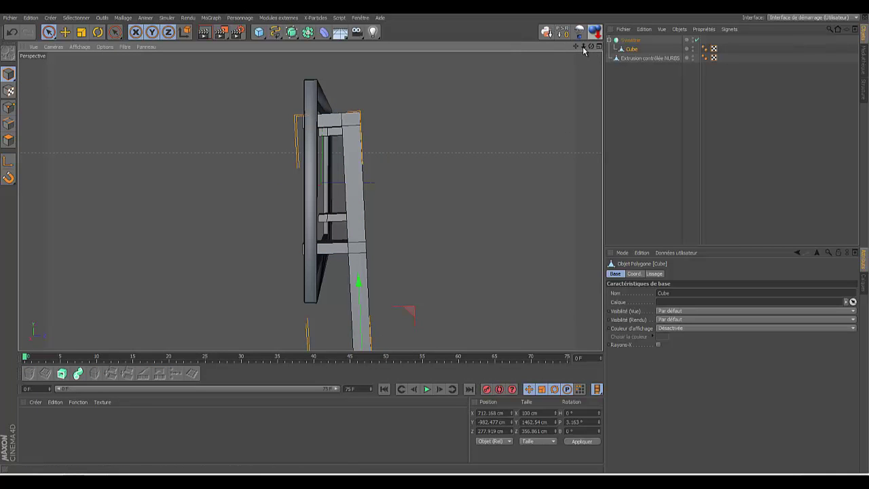
{"action": "left_click_drag", "start_coordinate": [583, 49], "coordinate": [448, 285]}
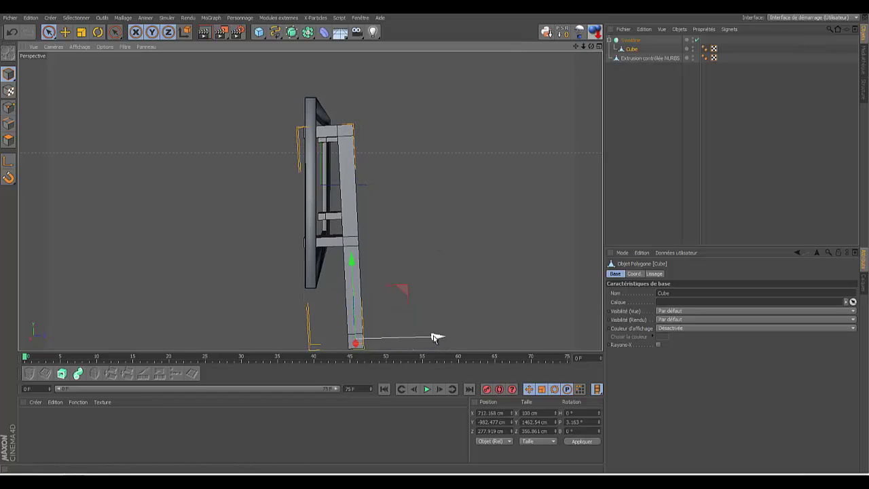
{"action": "left_click_drag", "start_coordinate": [435, 338], "coordinate": [445, 336]}
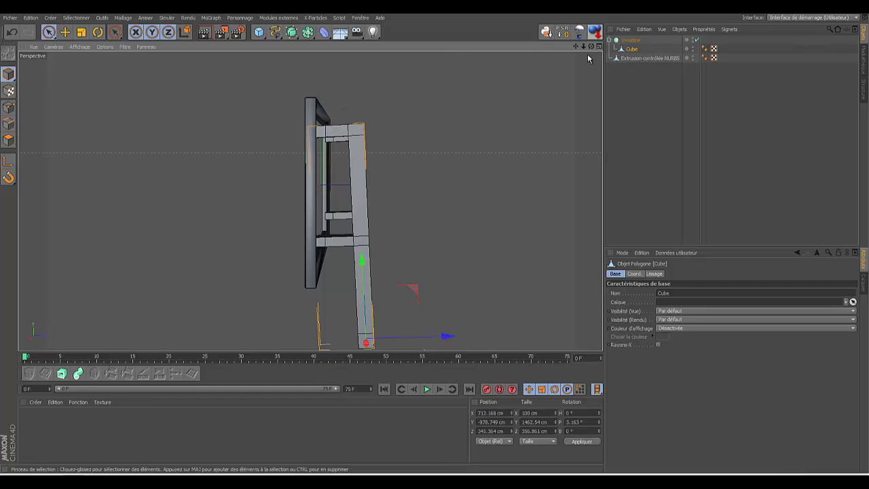
{"action": "left_click_drag", "start_coordinate": [590, 46], "coordinate": [495, 90]}
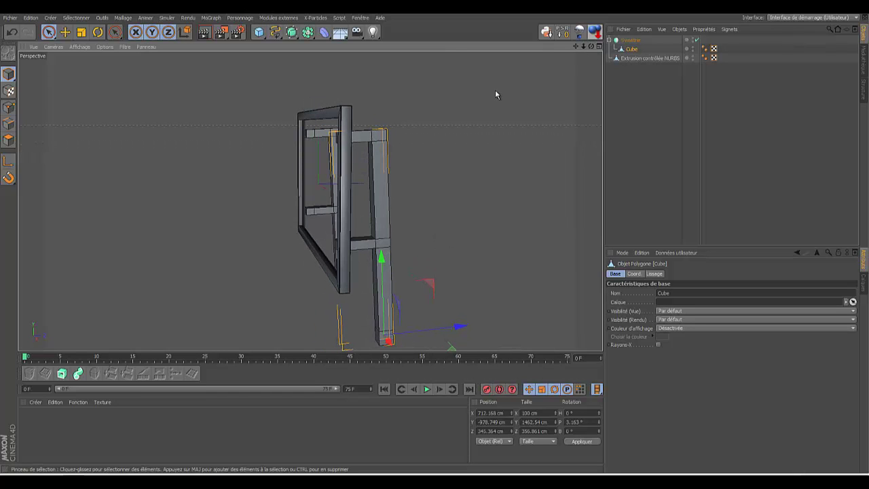
- Scale the frame object along Z only to a depth of about 122 cm
{"action": "left_click", "coordinate": [645, 58]}
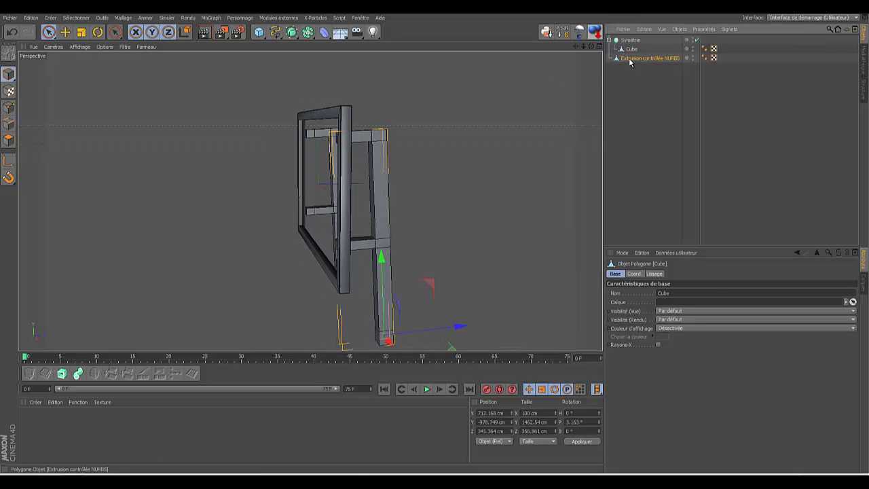
{"action": "left_click", "coordinate": [80, 32]}
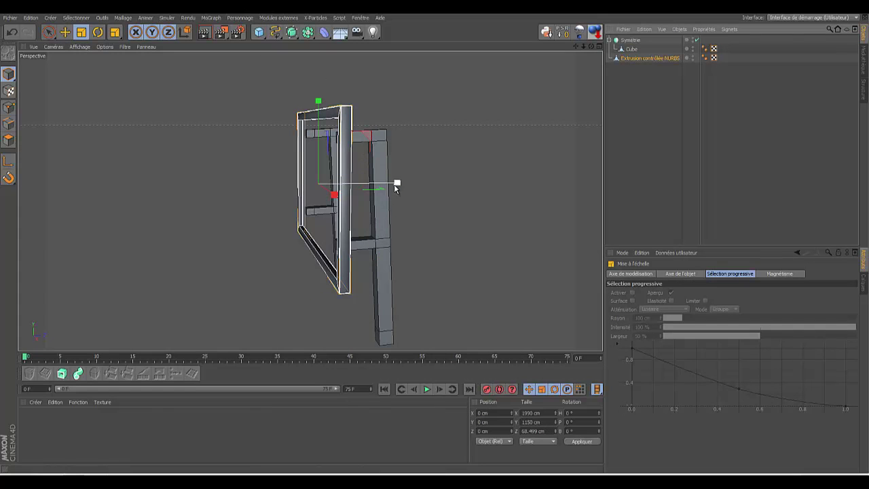
{"action": "left_click_drag", "start_coordinate": [397, 183], "coordinate": [456, 181]}
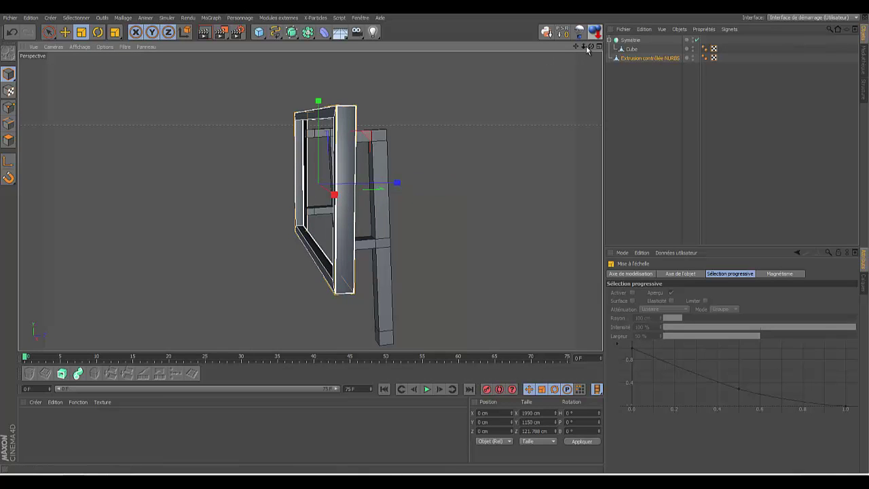
{"action": "left_click_drag", "start_coordinate": [590, 46], "coordinate": [433, 242]}
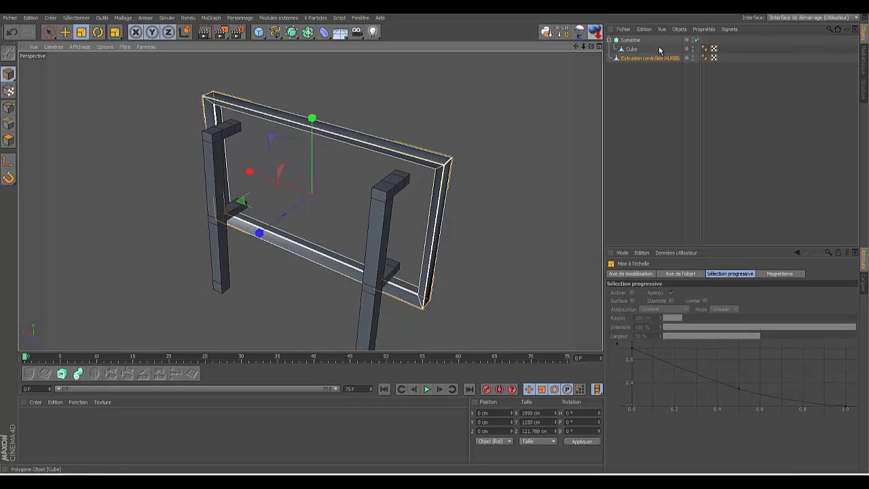
{"action": "left_click", "coordinate": [666, 106]}
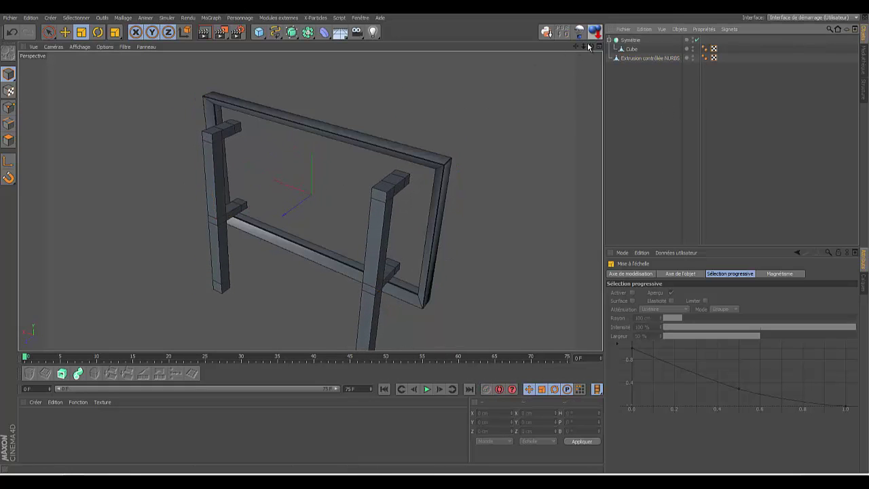
- Extrude the inward-facing side faces of the Cube post's upper and lower bracket ends about 650 cm towards the opposite post, forming horizontal crossbars
{"action": "left_click", "coordinate": [218, 154]}
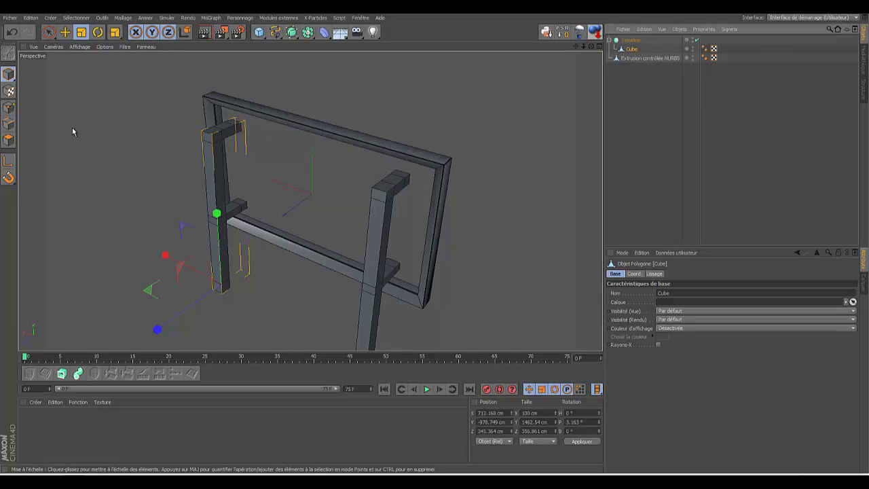
{"action": "left_click", "coordinate": [9, 142]}
{"action": "key", "text": "9"}
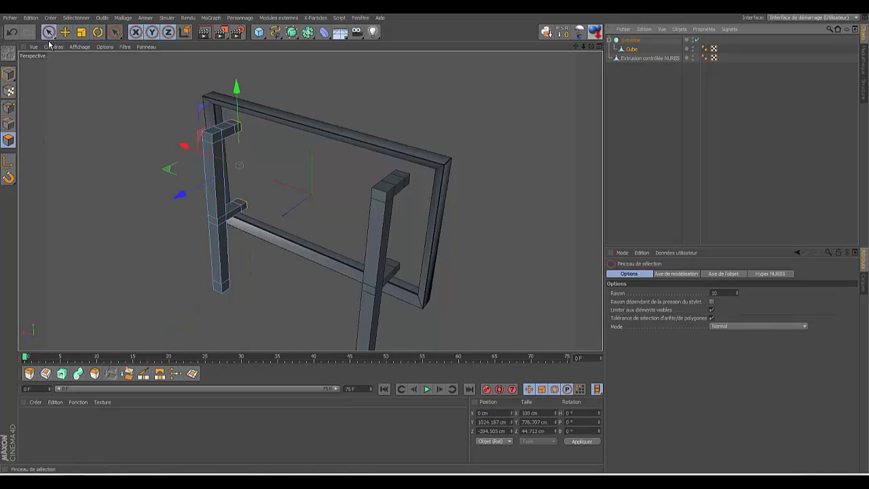
{"action": "left_click", "coordinate": [243, 207]}
{"action": "scroll", "coordinate": [434, 236], "scroll_direction": "up", "scroll_amount": 6}
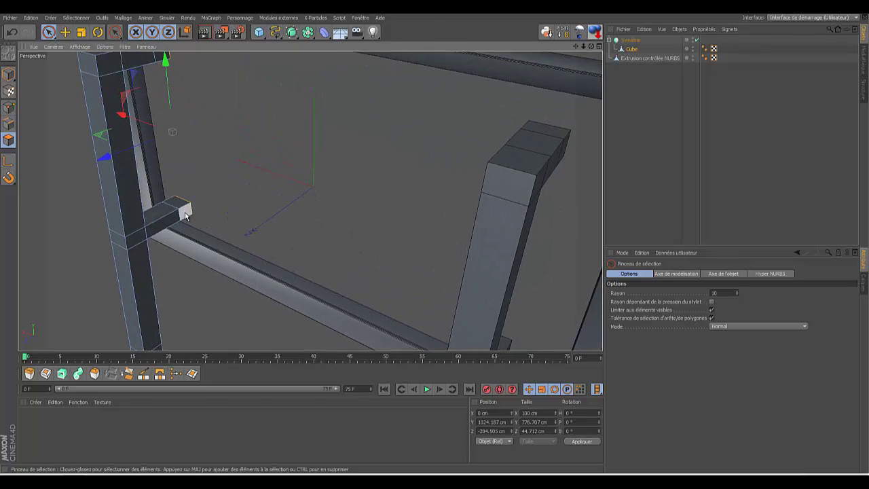
{"action": "left_click", "coordinate": [185, 214]}
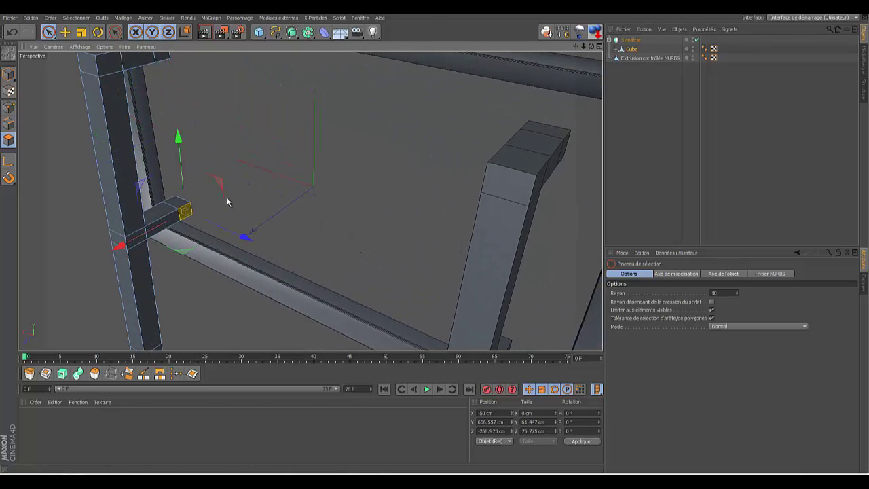
{"action": "left_click", "coordinate": [164, 60], "text": "shift"}
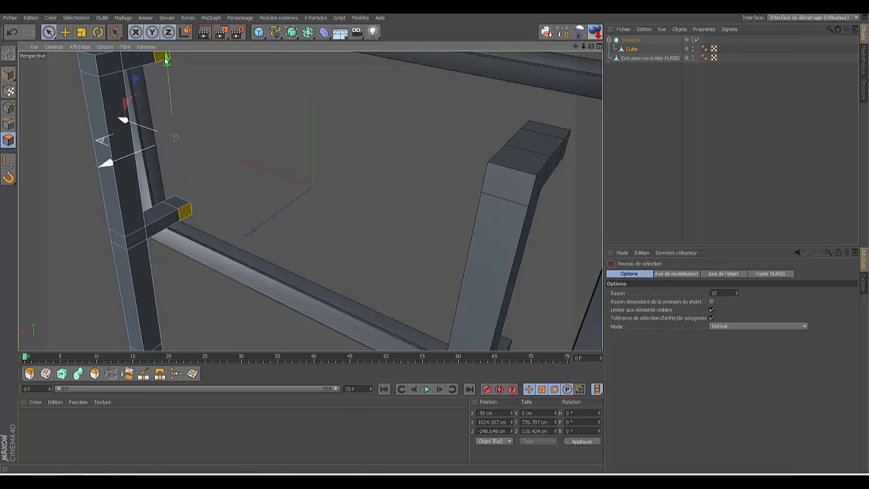
{"action": "scroll", "coordinate": [435, 245], "scroll_direction": "down", "scroll_amount": 5}
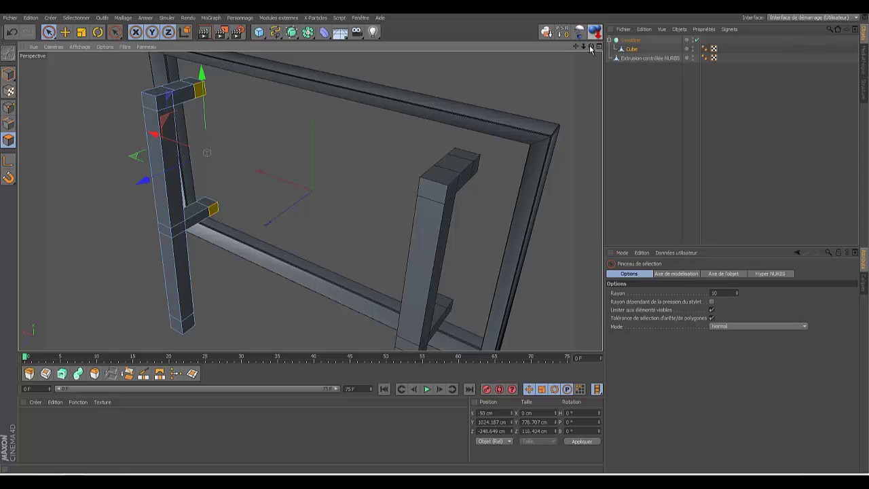
{"action": "left_click_drag", "start_coordinate": [591, 49], "coordinate": [546, 56]}
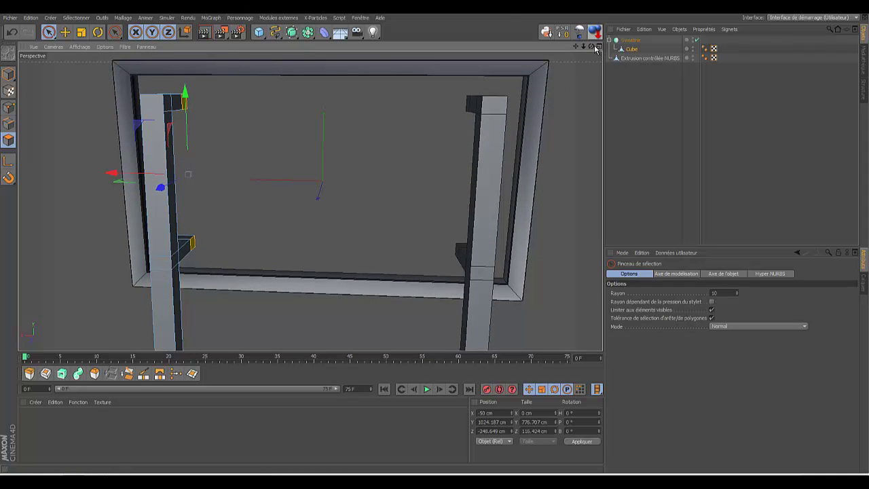
{"action": "left_click_drag", "start_coordinate": [591, 47], "coordinate": [444, 241]}
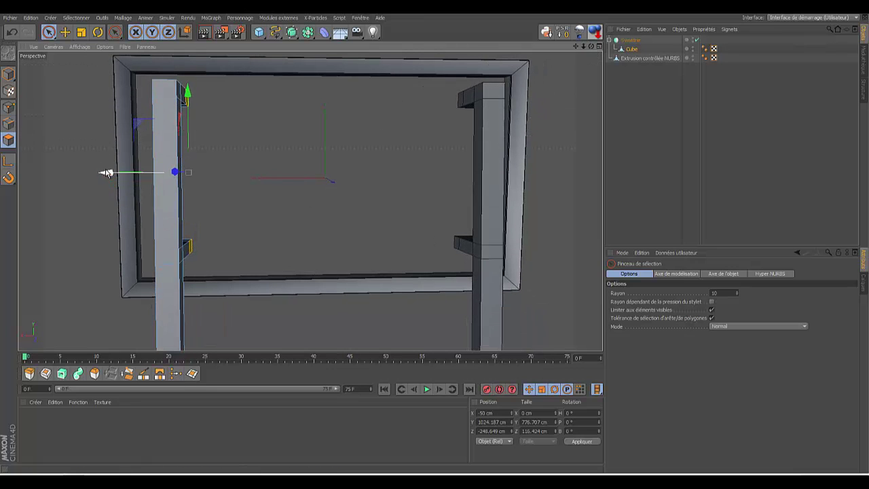
{"action": "left_click_drag", "start_coordinate": [107, 174], "coordinate": [244, 178]}
{"action": "left_click_drag", "start_coordinate": [592, 46], "coordinate": [567, 48]}
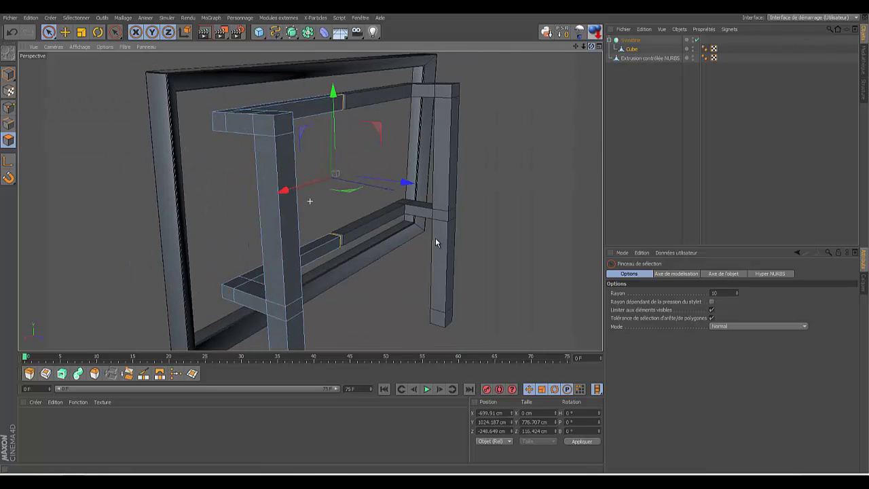
- Extrude the outward-facing side faces of both bracket ends about 179 cm outward, towards the frame's side edge
{"action": "left_click", "coordinate": [219, 123]}
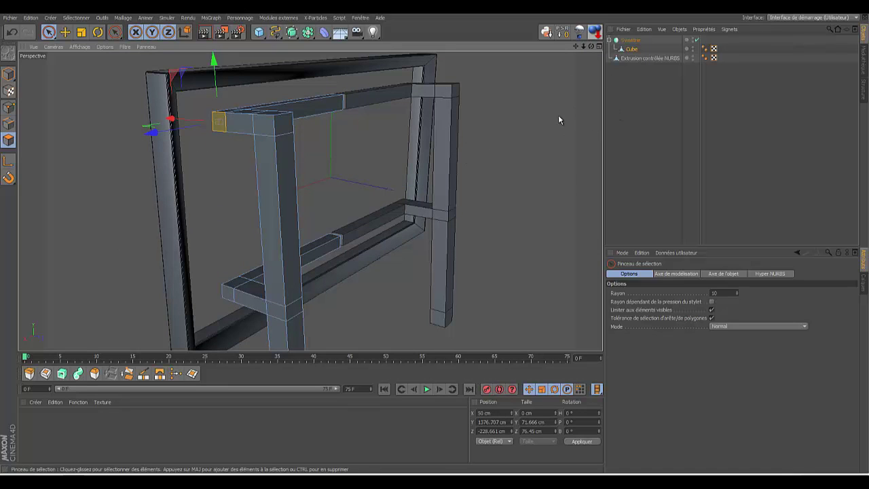
{"action": "left_click", "coordinate": [228, 293]}
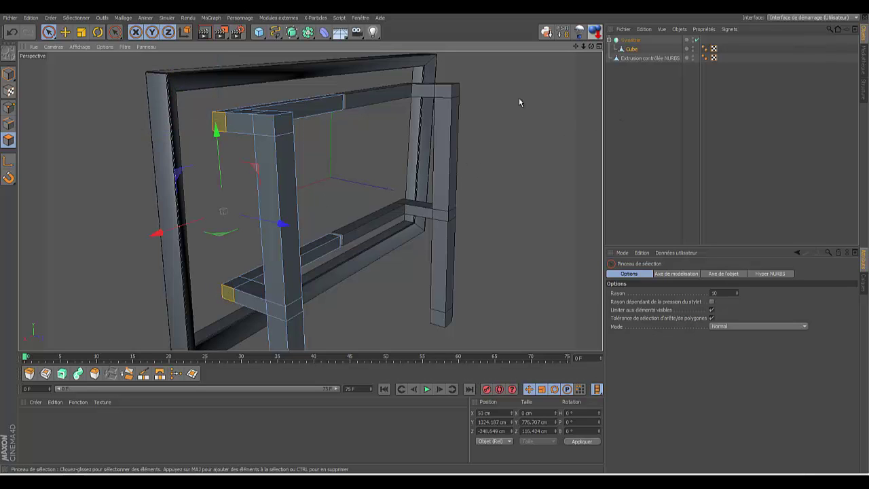
{"action": "left_click_drag", "start_coordinate": [590, 47], "coordinate": [434, 238]}
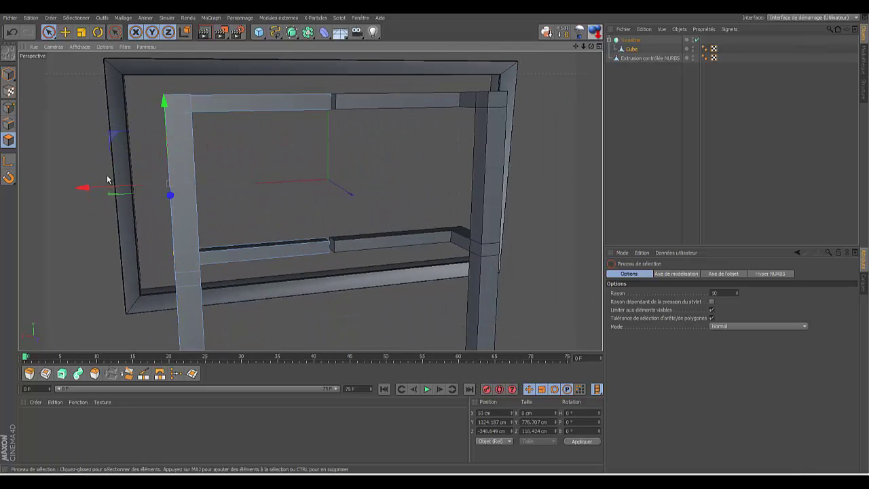
{"action": "left_click_drag", "start_coordinate": [83, 188], "coordinate": [53, 189]}
{"action": "left_click_drag", "start_coordinate": [42, 190], "coordinate": [41, 190]}
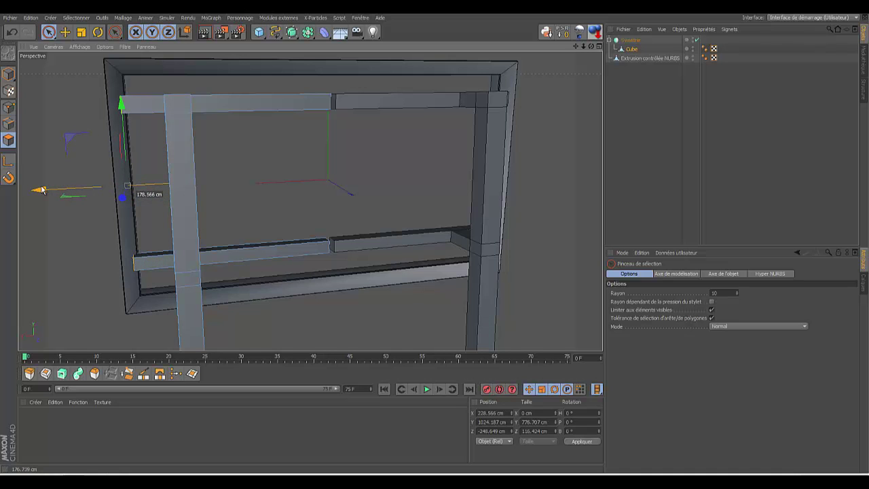
{"action": "left_click_drag", "start_coordinate": [41, 190], "coordinate": [41, 190]}
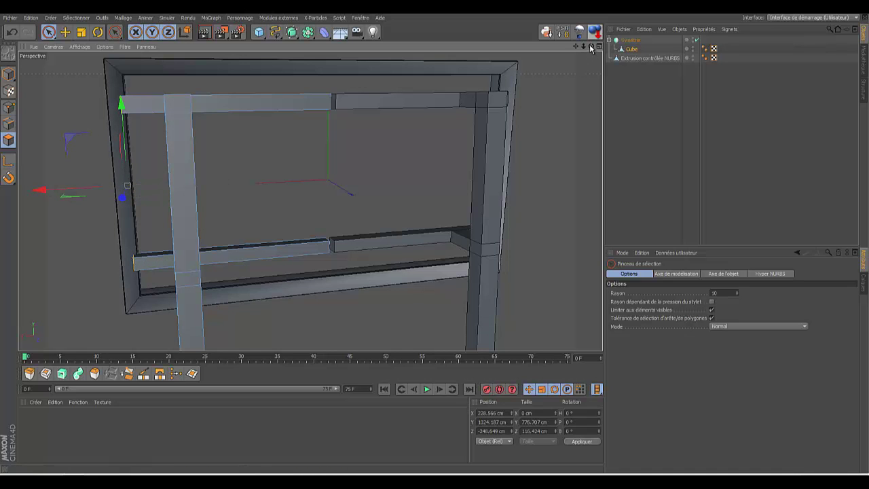
{"action": "left_click_drag", "start_coordinate": [590, 47], "coordinate": [434, 242]}
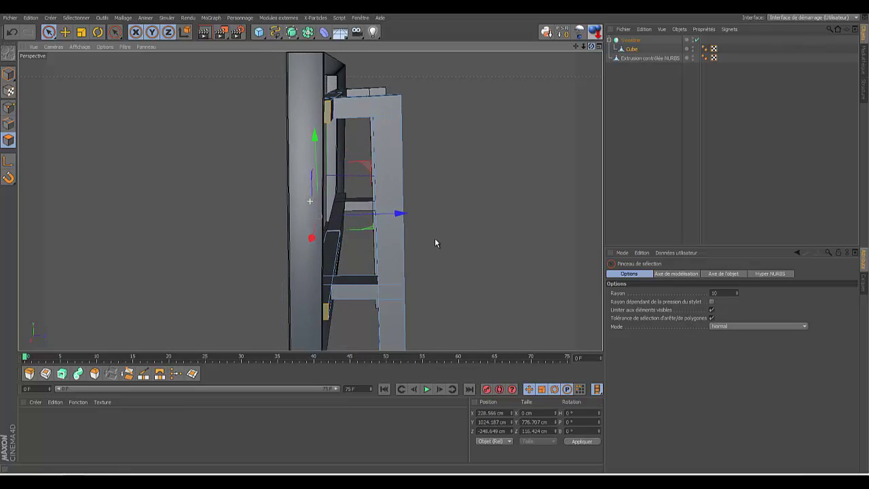
- Rotate the whole frame object about its vertical axis to a heading of -180°, turning its opposite face towards the support posts
{"action": "left_click", "coordinate": [640, 58]}
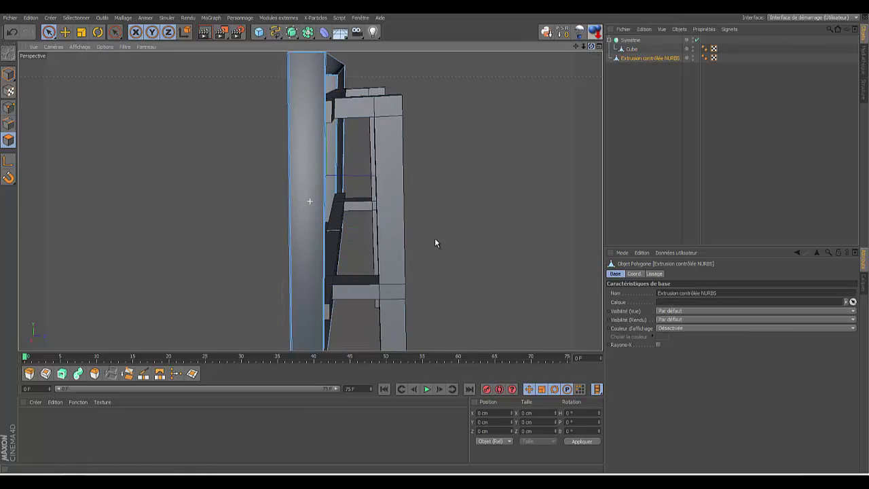
{"action": "left_click_drag", "start_coordinate": [436, 242], "coordinate": [435, 243], "text": "alt"}
{"action": "left_click_drag", "start_coordinate": [583, 47], "coordinate": [435, 243]}
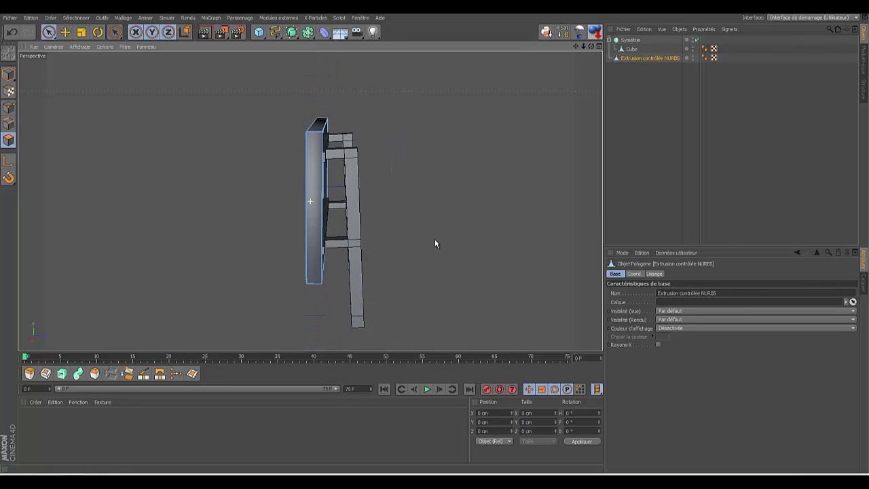
{"action": "left_click_drag", "start_coordinate": [590, 46], "coordinate": [436, 242]}
{"action": "left_click", "coordinate": [99, 33]}
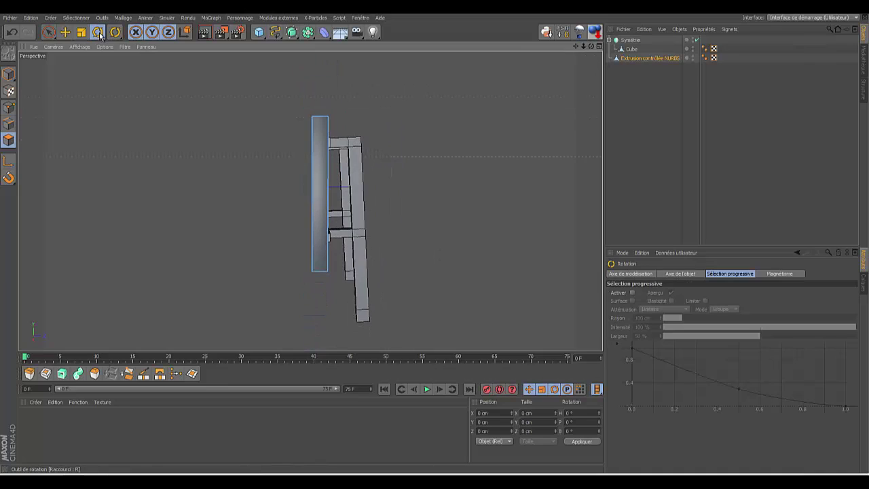
{"action": "left_click", "coordinate": [9, 74]}
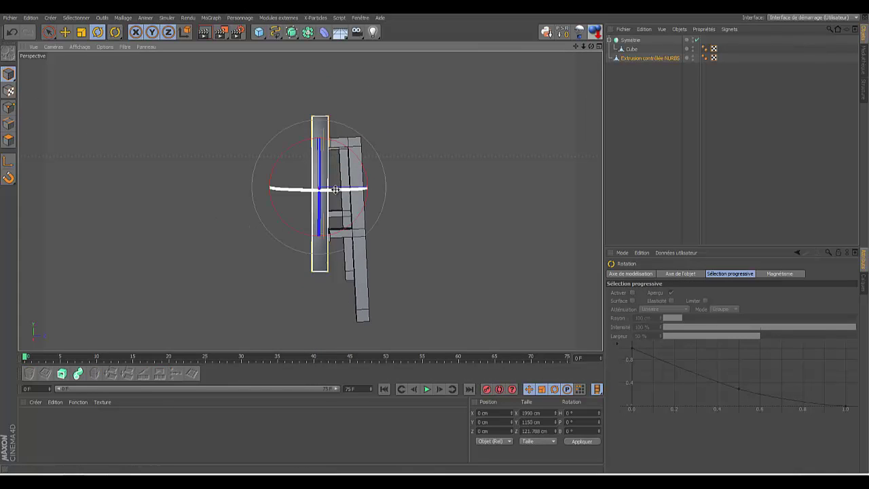
{"action": "left_click_drag", "start_coordinate": [335, 189], "coordinate": [132, 190]}
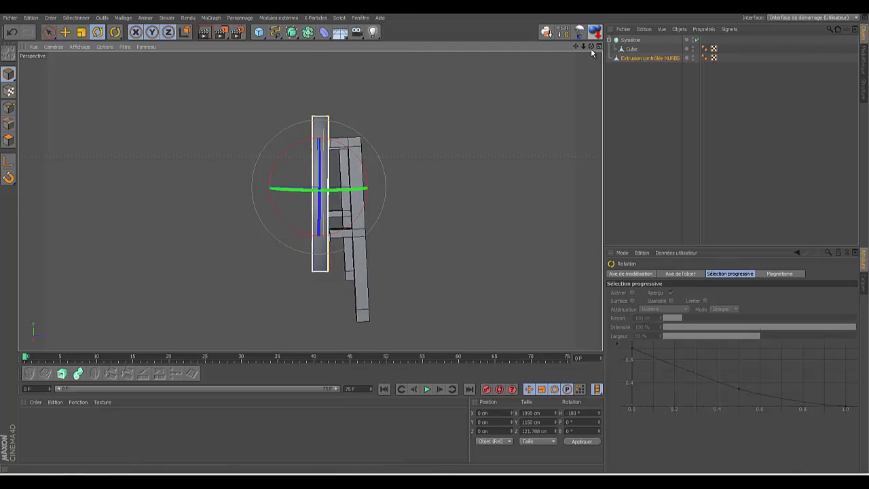
{"action": "left_click_drag", "start_coordinate": [592, 47], "coordinate": [435, 238]}
{"action": "left_click", "coordinate": [562, 89]}
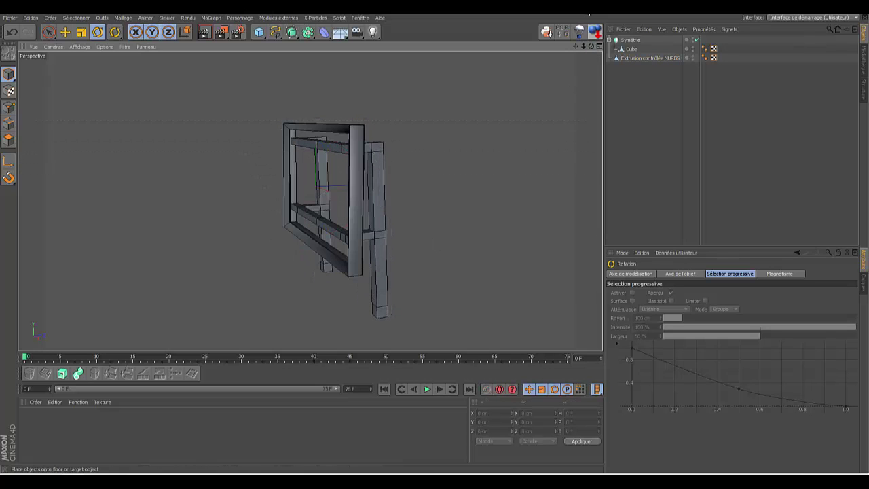
{"action": "left_click_drag", "start_coordinate": [590, 48], "coordinate": [435, 238]}
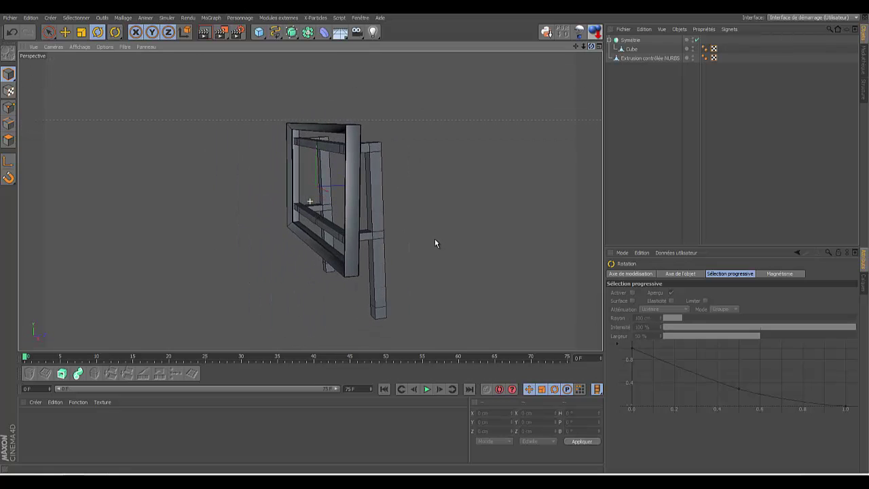
- Scale the frame object along Z only to a depth of about 151 cm and move it to about -29 cm in Z
{"action": "left_click", "coordinate": [667, 59]}
{"action": "left_click", "coordinate": [82, 35]}
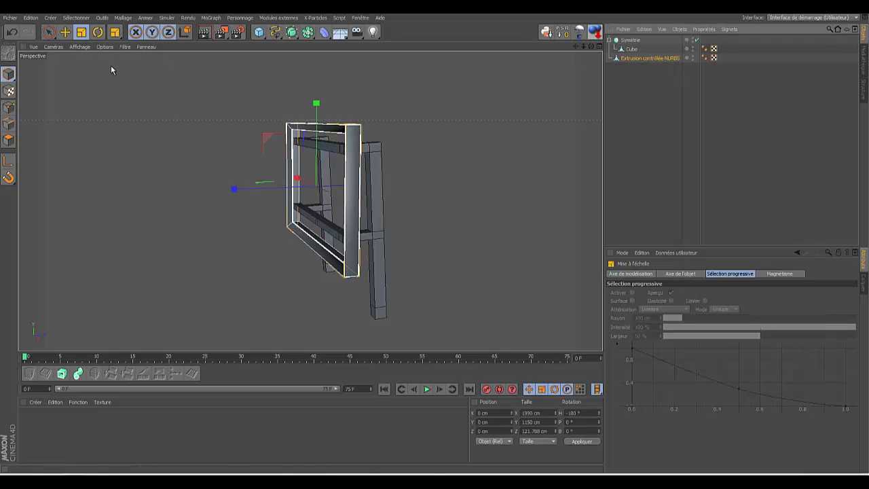
{"action": "left_click_drag", "start_coordinate": [233, 188], "coordinate": [212, 193]}
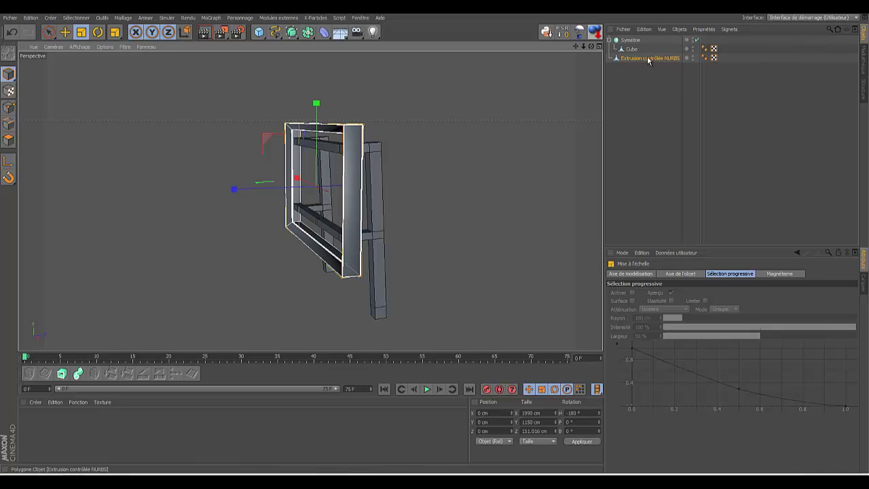
{"action": "left_click", "coordinate": [64, 34]}
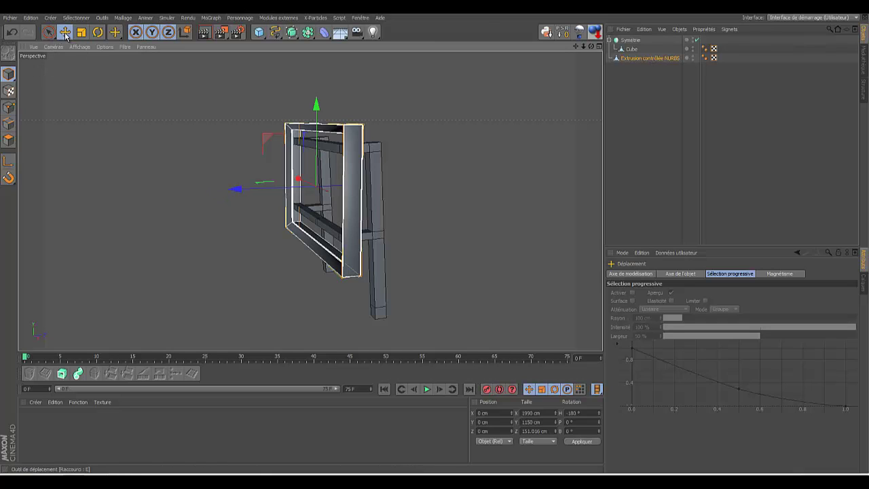
{"action": "left_click_drag", "start_coordinate": [235, 189], "coordinate": [234, 189]}
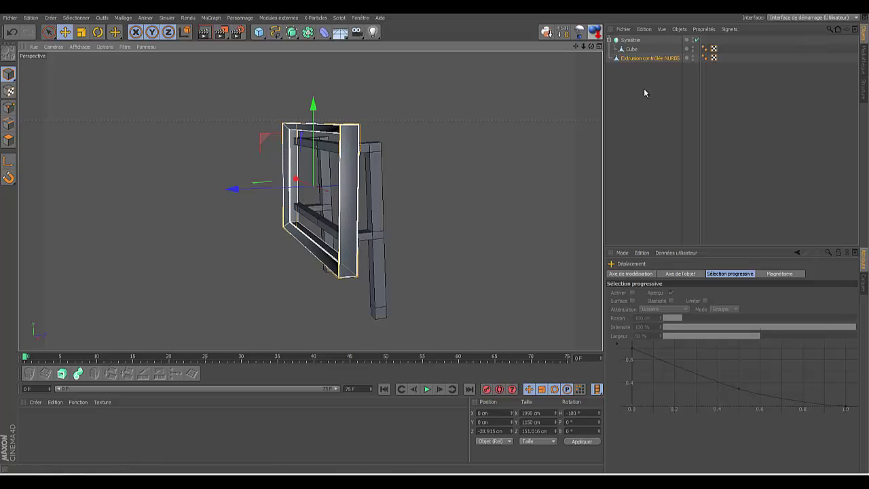
- Delete the inner end faces of the Cube post's upper and lower crossbars at the central gap
{"action": "left_click_drag", "start_coordinate": [590, 47], "coordinate": [435, 242]}
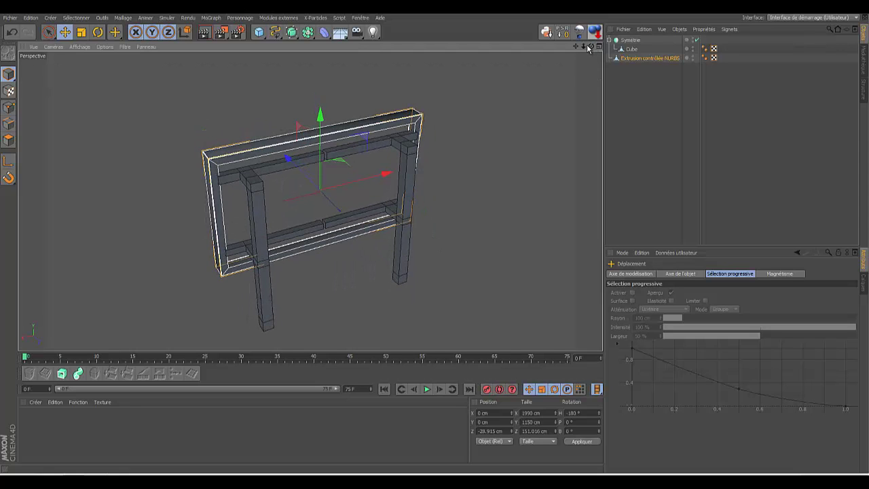
{"action": "left_click_drag", "start_coordinate": [588, 47], "coordinate": [434, 242]}
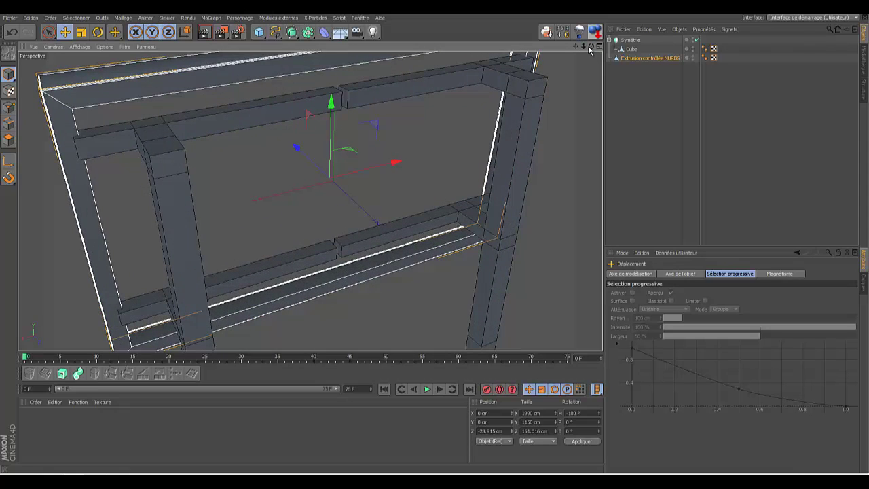
{"action": "left_click_drag", "start_coordinate": [590, 49], "coordinate": [435, 243]}
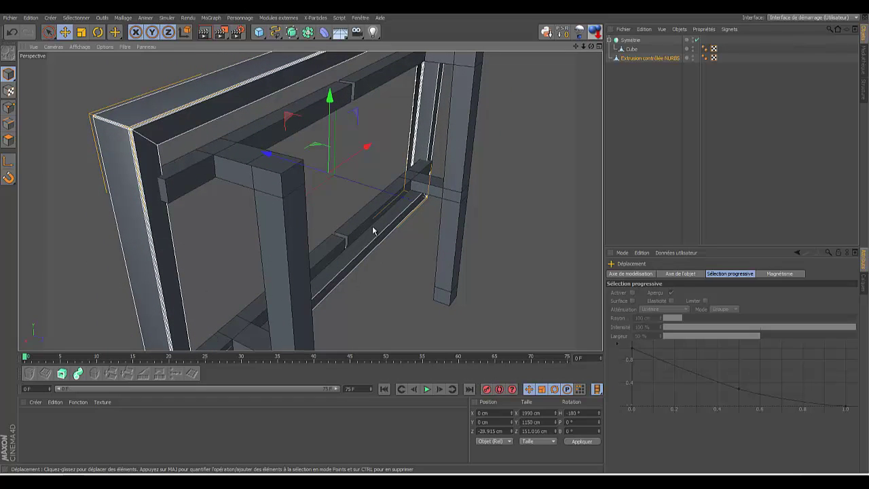
{"action": "left_click_drag", "start_coordinate": [590, 46], "coordinate": [435, 238]}
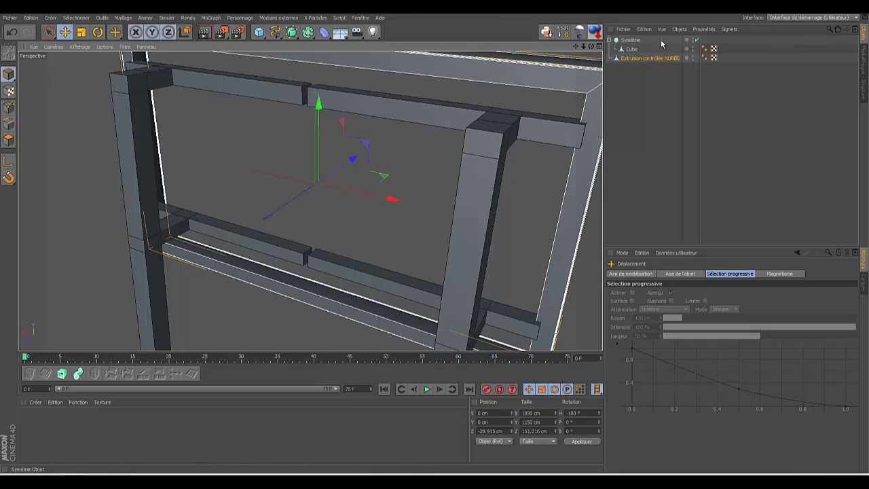
{"action": "left_click", "coordinate": [631, 50]}
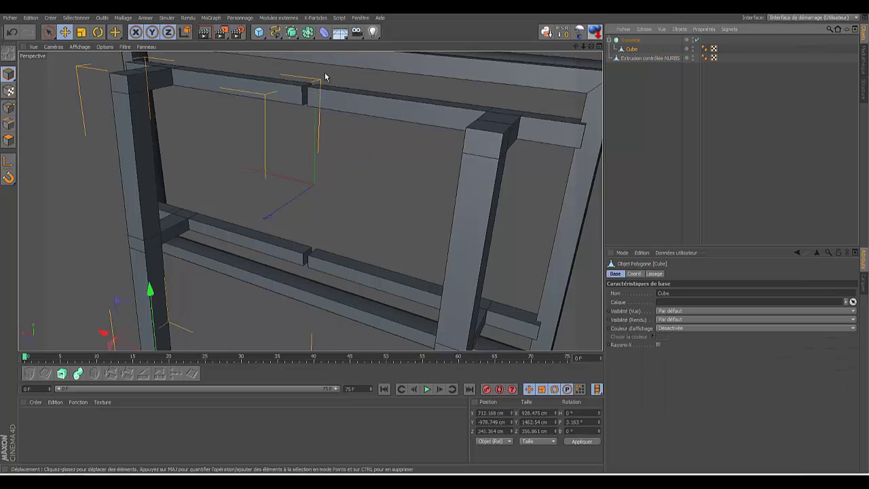
{"action": "left_click", "coordinate": [9, 139]}
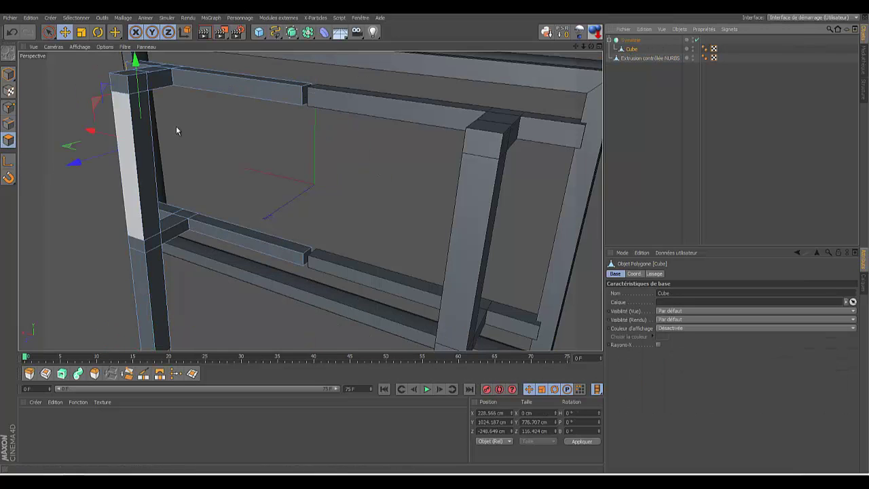
{"action": "left_click", "coordinate": [306, 102]}
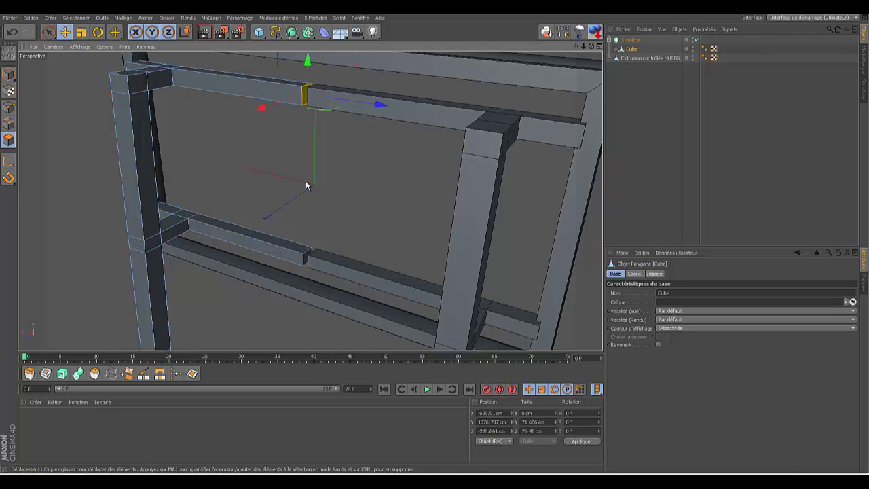
{"action": "left_click", "coordinate": [306, 259], "text": "shift"}
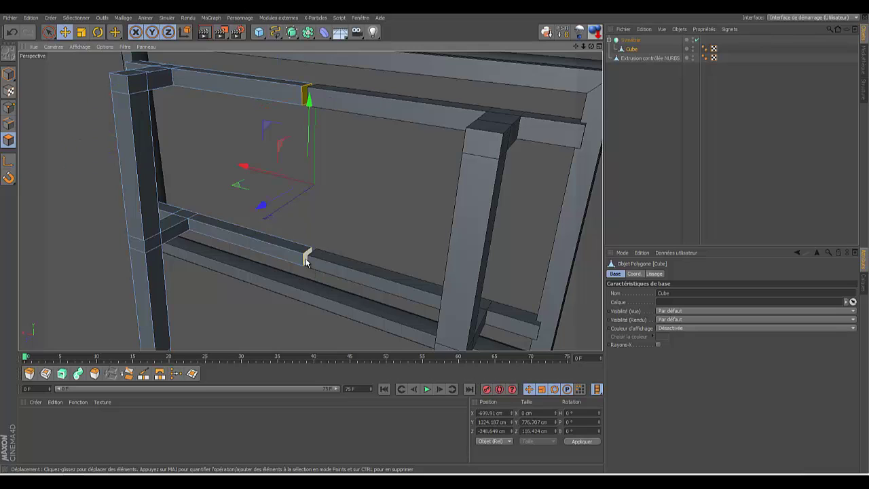
{"action": "left_click", "coordinate": [353, 197]}
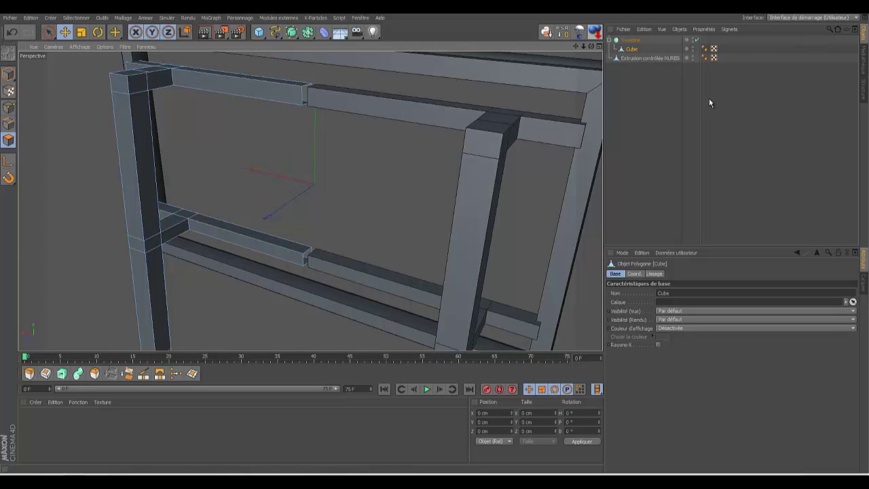
- Convert the Symétrie object to editable polygons, take the Cube out of it and delete the emptied Symétrie parent
{"action": "left_click_drag", "start_coordinate": [591, 47], "coordinate": [435, 238]}
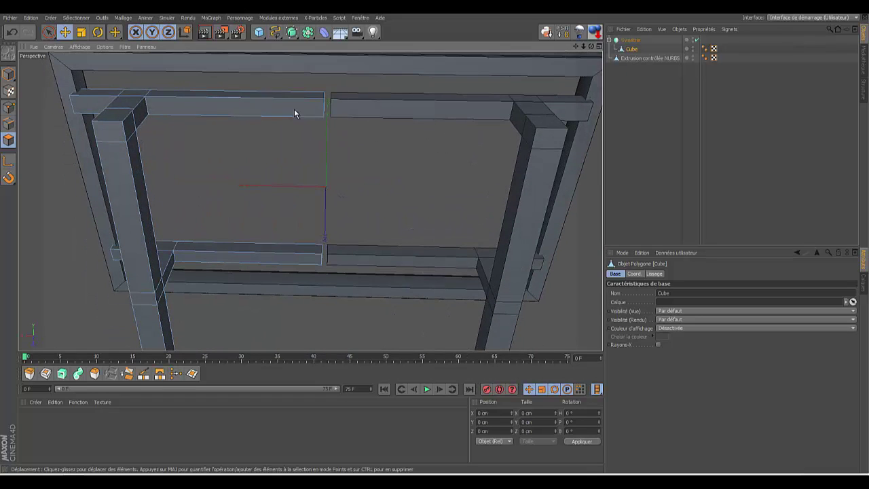
{"action": "left_click", "coordinate": [630, 40]}
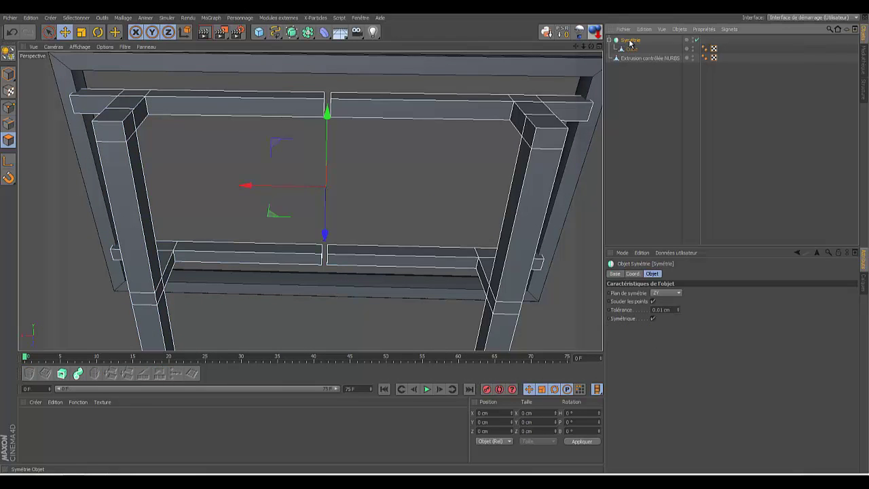
{"action": "left_click", "coordinate": [9, 54]}
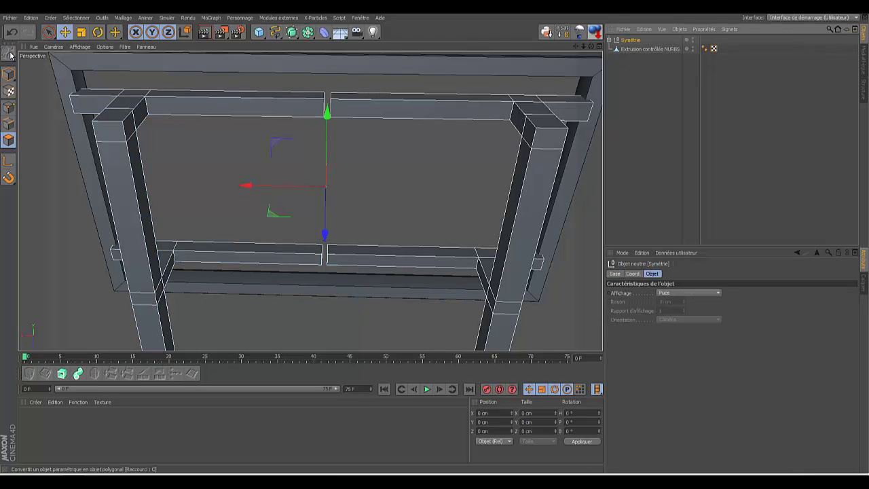
{"action": "left_click", "coordinate": [609, 41]}
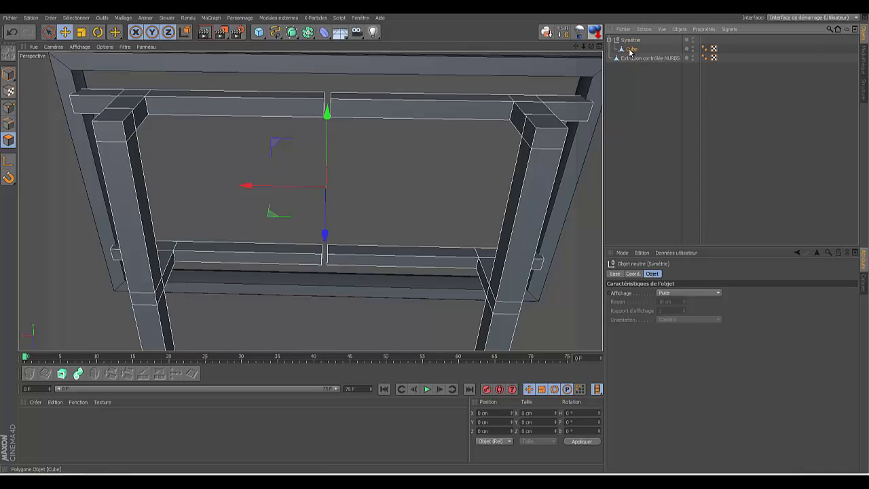
{"action": "left_click_drag", "start_coordinate": [635, 91], "coordinate": [635, 89]}
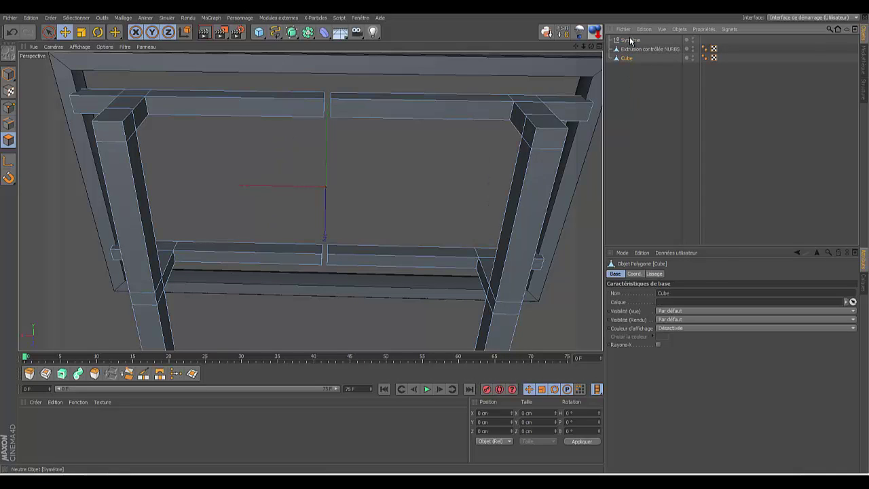
{"action": "left_click", "coordinate": [630, 40]}
{"action": "key", "text": "Delete"}
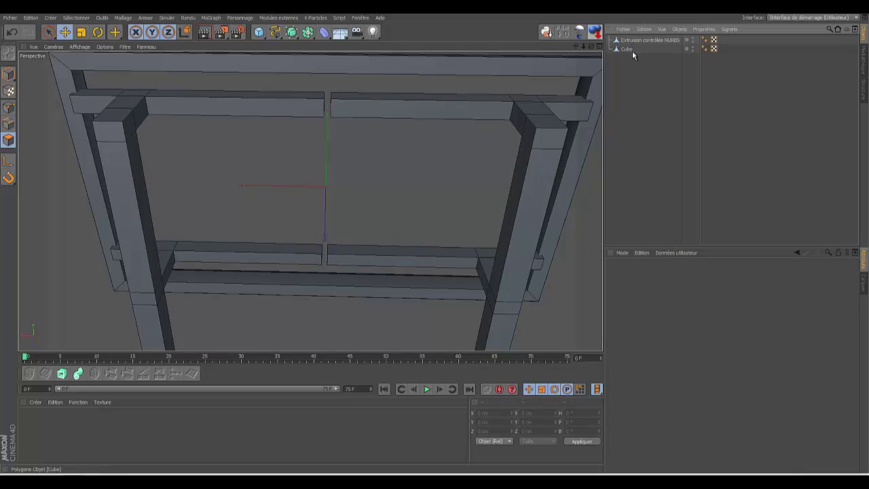
- Rename the Cube support object as soutien and the Extrusion contrôlée NURBS frame object as cadre
{"action": "left_click", "coordinate": [625, 49]}
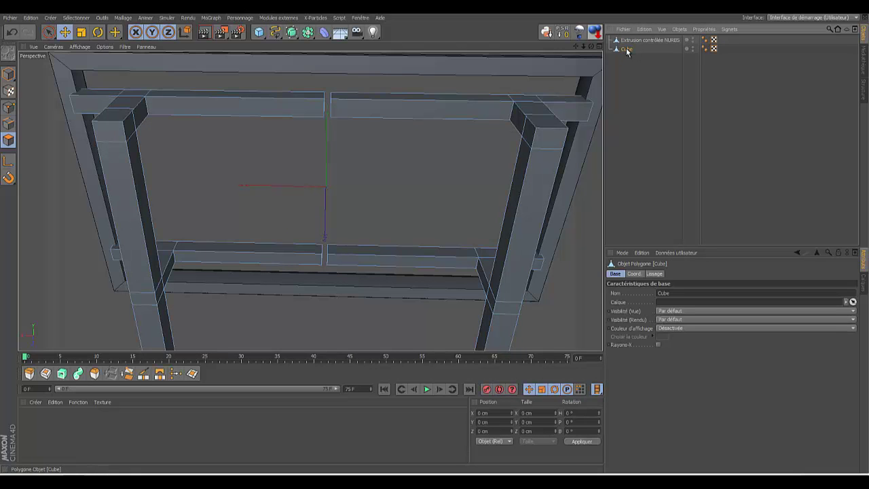
{"action": "double_click", "coordinate": [627, 50]}
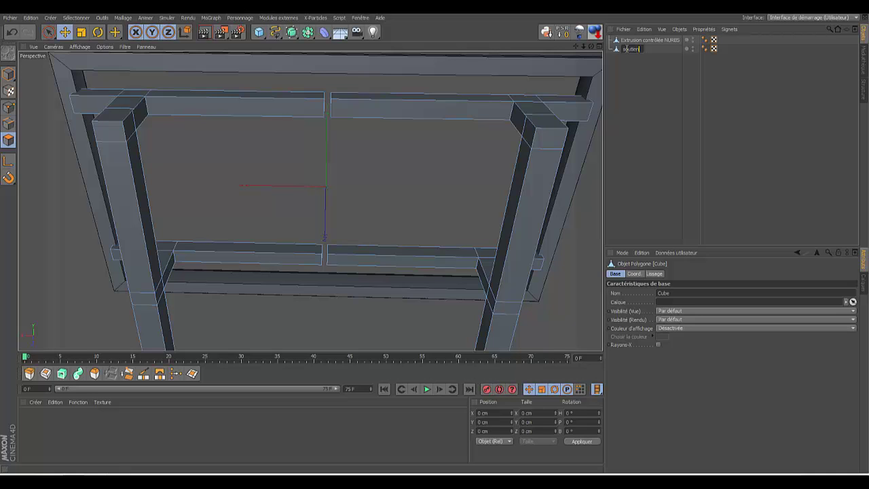
{"action": "key", "text": "Return"}
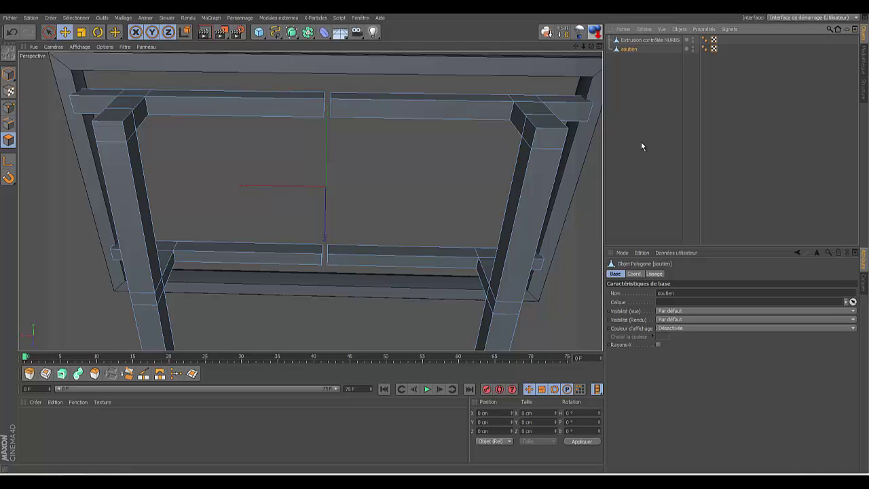
{"action": "double_click", "coordinate": [659, 40]}
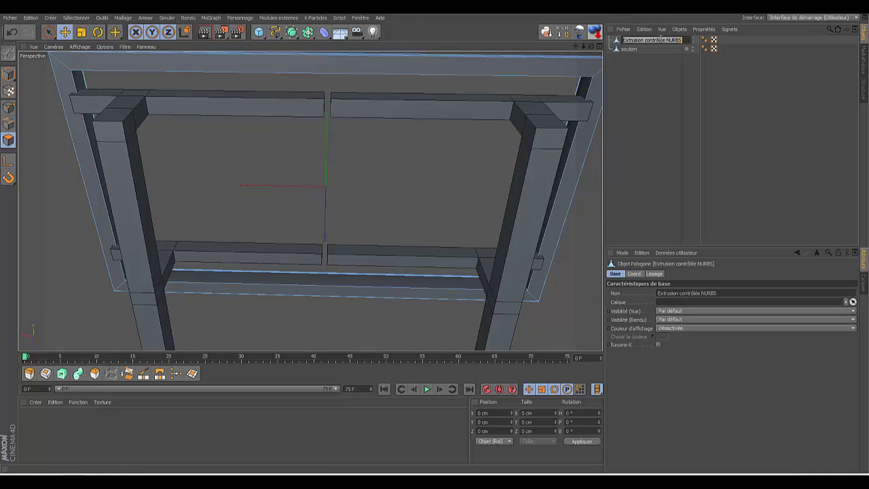
{"action": "key", "text": "BackSpace"}
{"action": "type", "text": "cadre"}
{"action": "key", "text": "Return"}
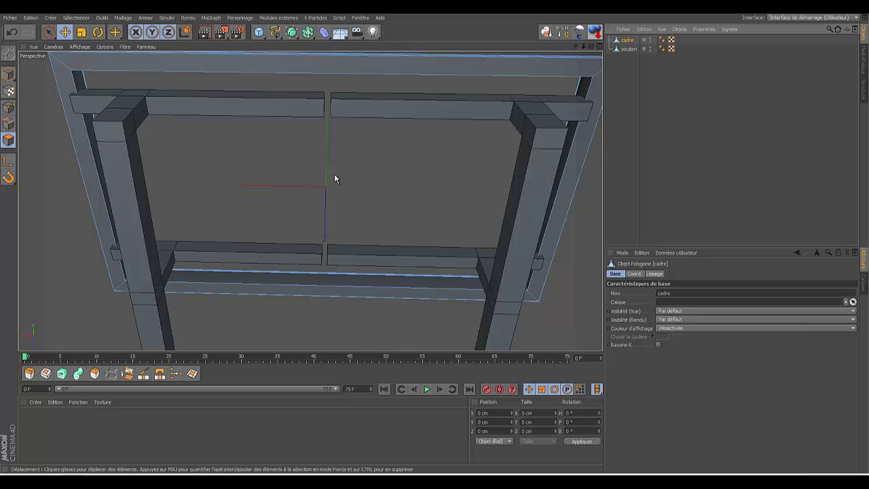
{"action": "double_click", "coordinate": [629, 49]}
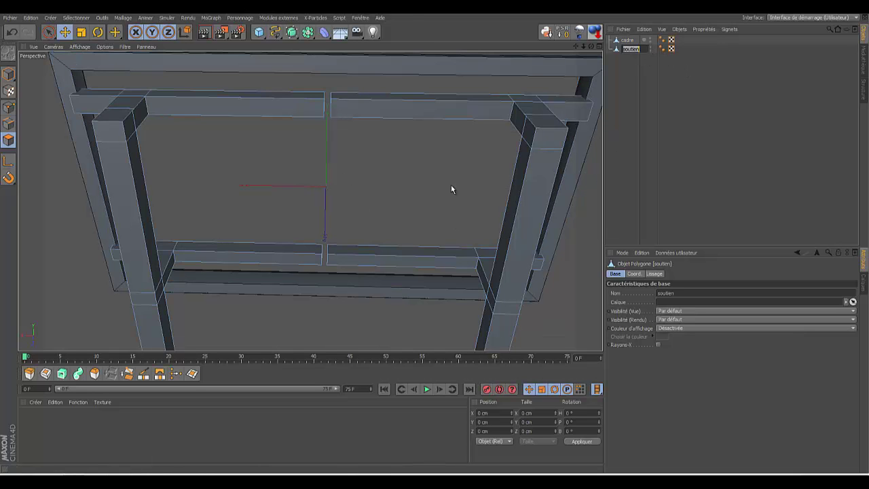
{"action": "key", "text": "Return"}
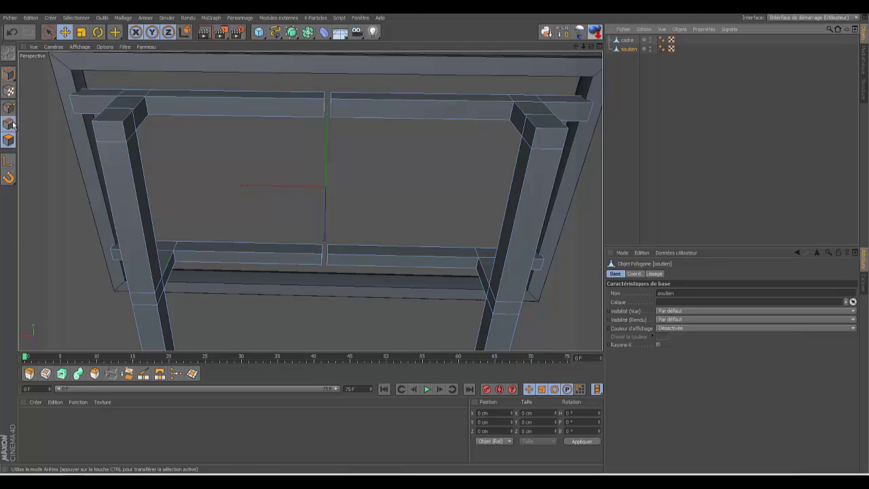
- Bridge the open edges across the central gap of the soutien's upper crossbar using the Ponter tool in edge mode
{"action": "left_click", "coordinate": [11, 123]}
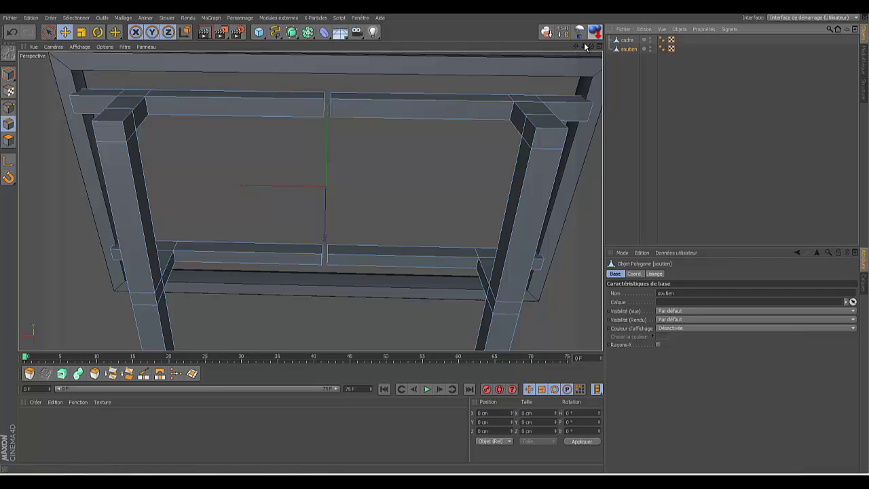
{"action": "left_click_drag", "start_coordinate": [585, 46], "coordinate": [435, 239]}
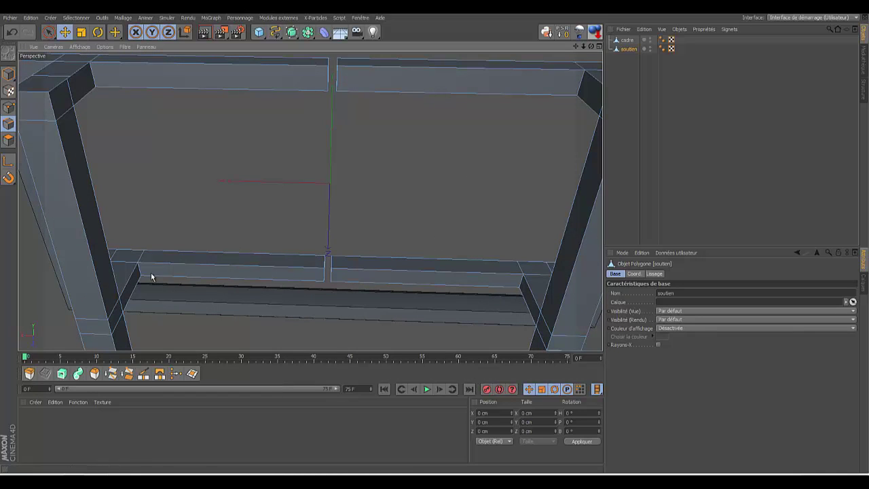
{"action": "left_click", "coordinate": [123, 18]}
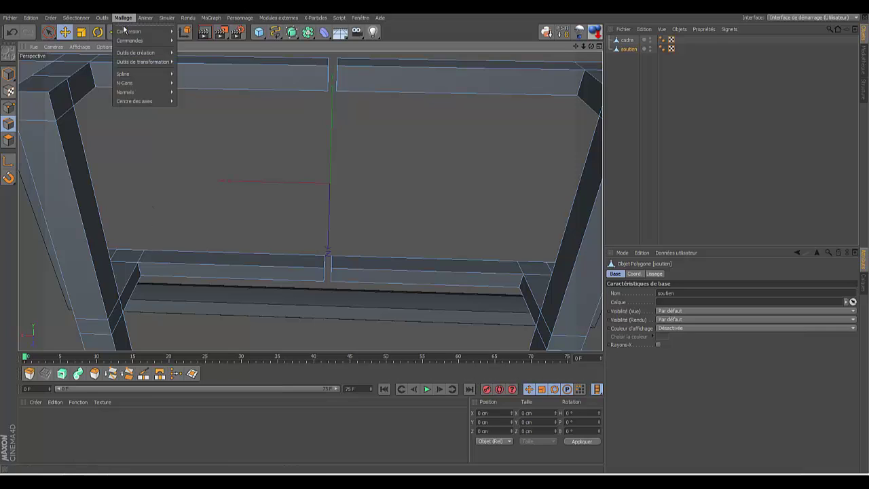
{"action": "mouse_move", "coordinate": [127, 44]}
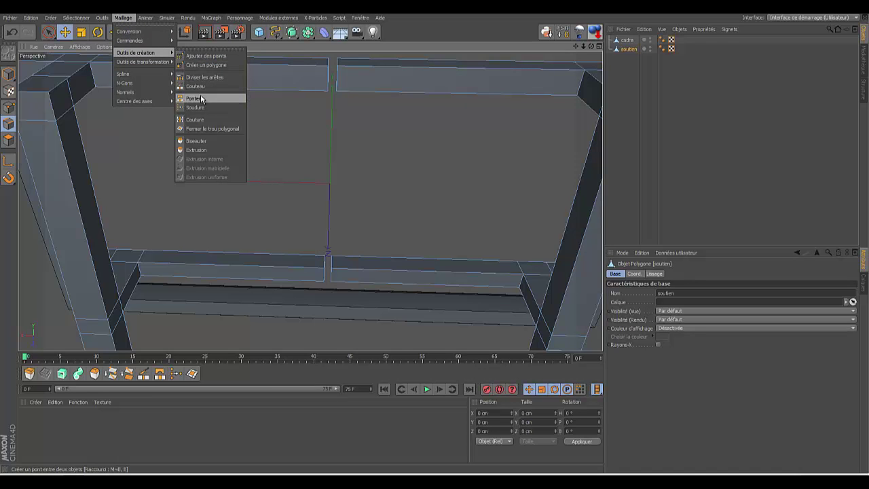
{"action": "left_click", "coordinate": [233, 387]}
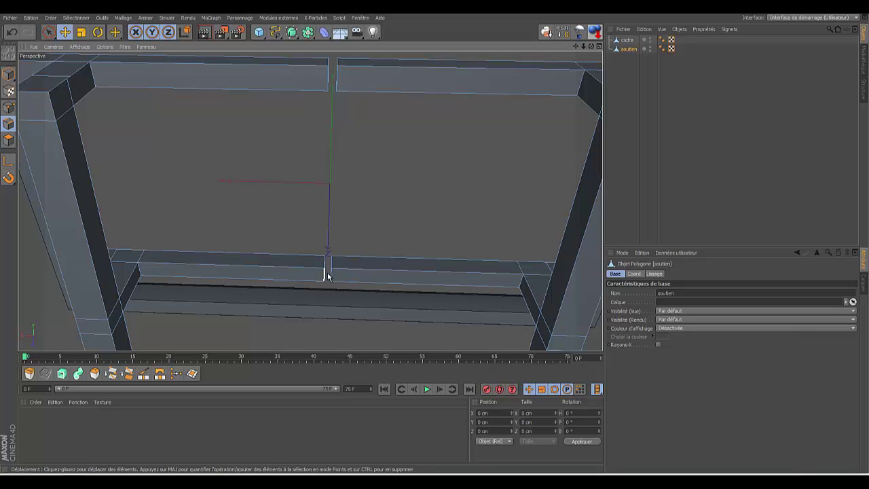
{"action": "left_click", "coordinate": [160, 374]}
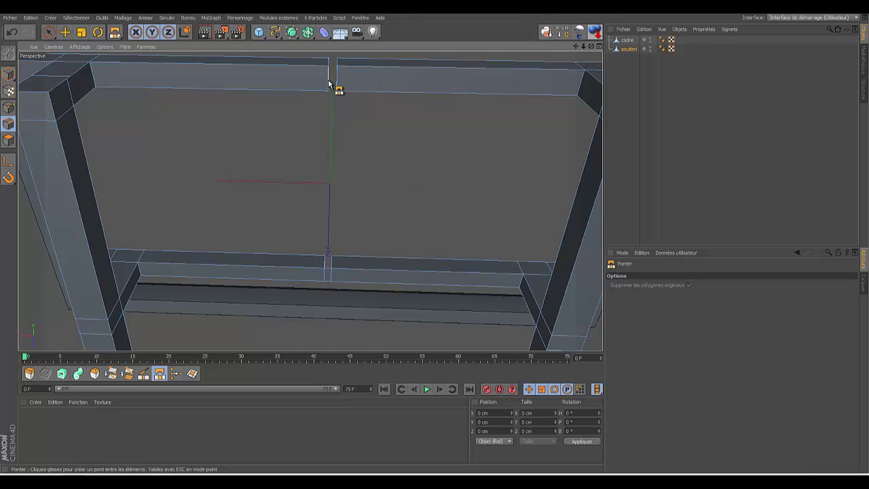
{"action": "left_click_drag", "start_coordinate": [328, 82], "coordinate": [348, 83]}
- Bridge the open edges across the central gap of the lower crossbar on all its sides
{"action": "left_click_drag", "start_coordinate": [591, 46], "coordinate": [434, 239]}
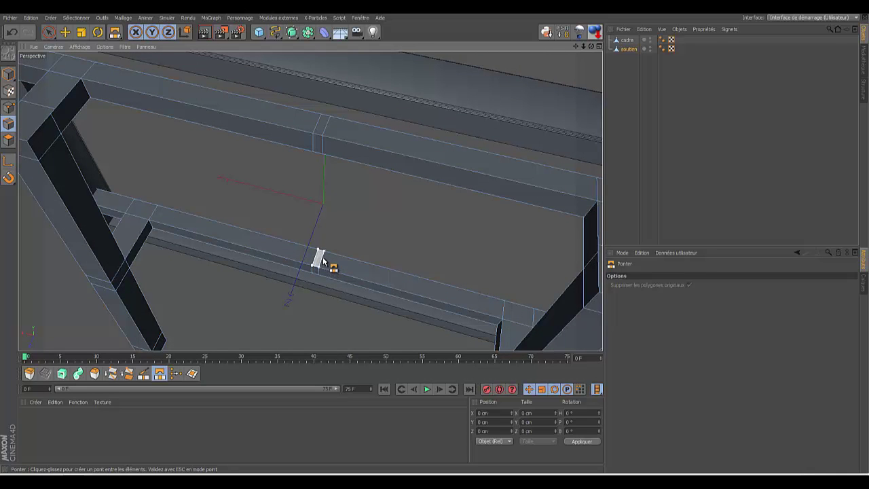
{"action": "left_click_drag", "start_coordinate": [591, 46], "coordinate": [435, 242]}
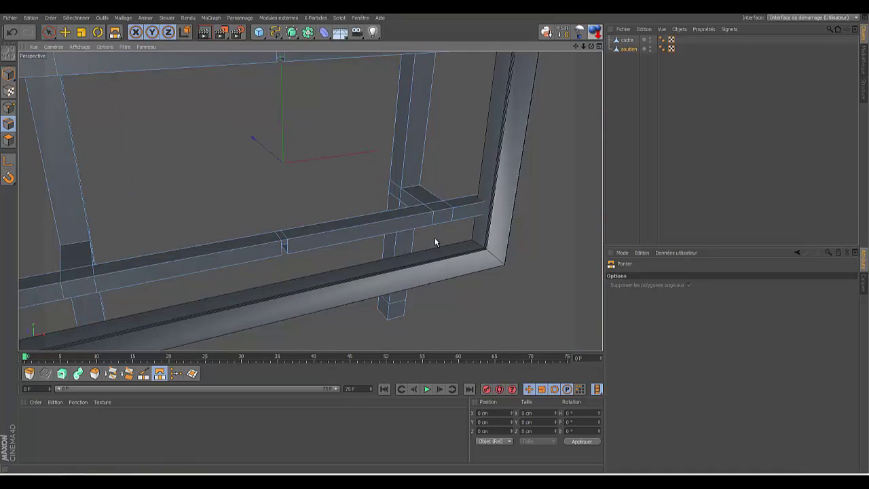
{"action": "left_click_drag", "start_coordinate": [587, 47], "coordinate": [435, 242]}
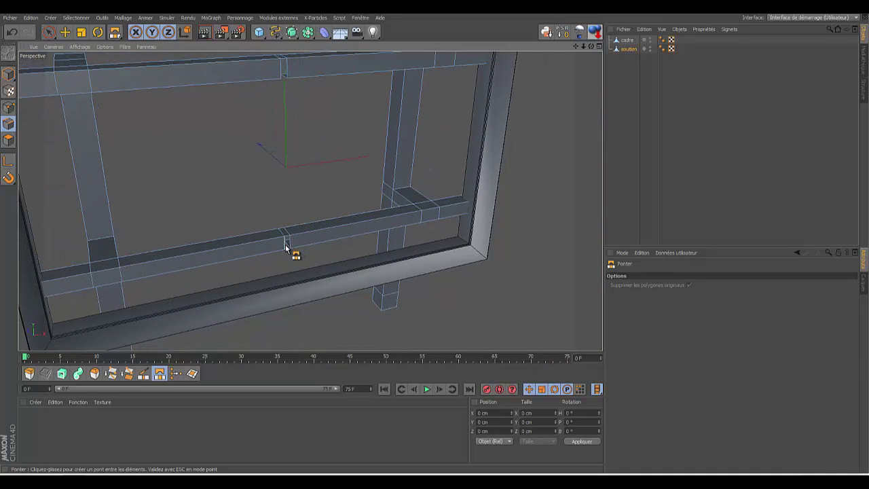
{"action": "left_click_drag", "start_coordinate": [285, 245], "coordinate": [290, 73]}
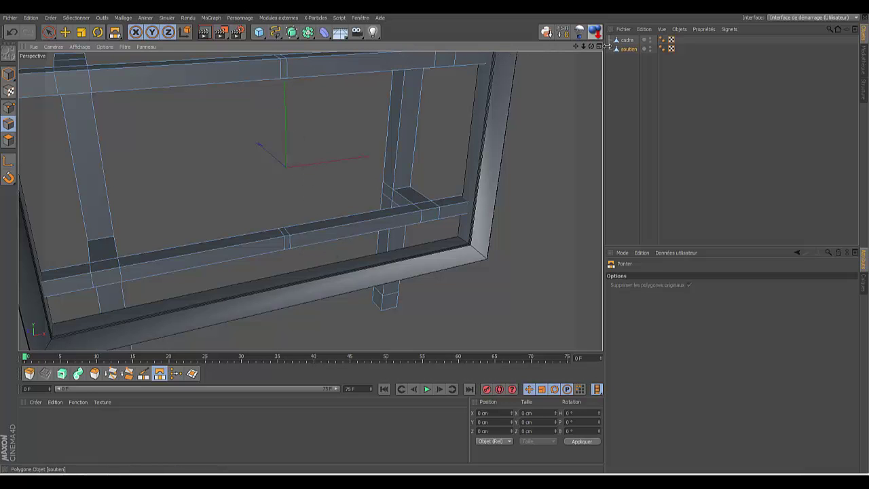
- Inspect the bridged middle sections of both crossbars from several sides for remaining gaps
{"action": "left_click_drag", "start_coordinate": [591, 46], "coordinate": [436, 242]}
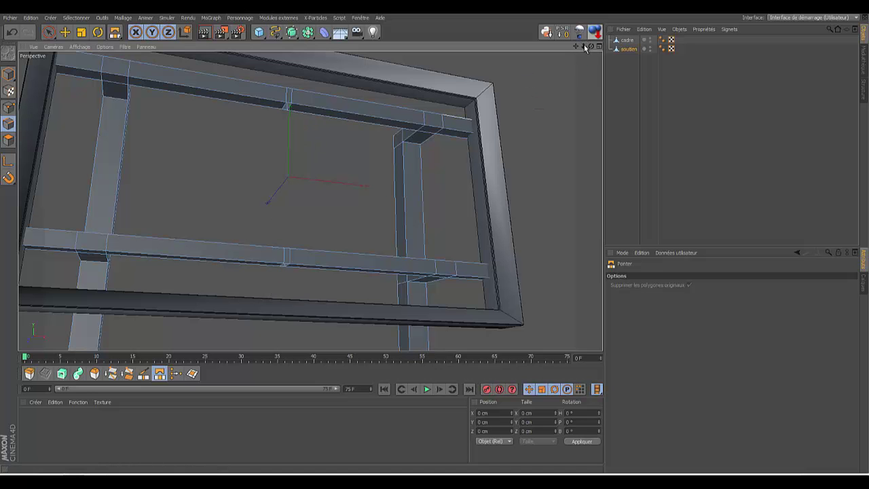
{"action": "left_click_drag", "start_coordinate": [583, 45], "coordinate": [435, 243]}
{"action": "left_click_drag", "start_coordinate": [578, 48], "coordinate": [349, 91]}
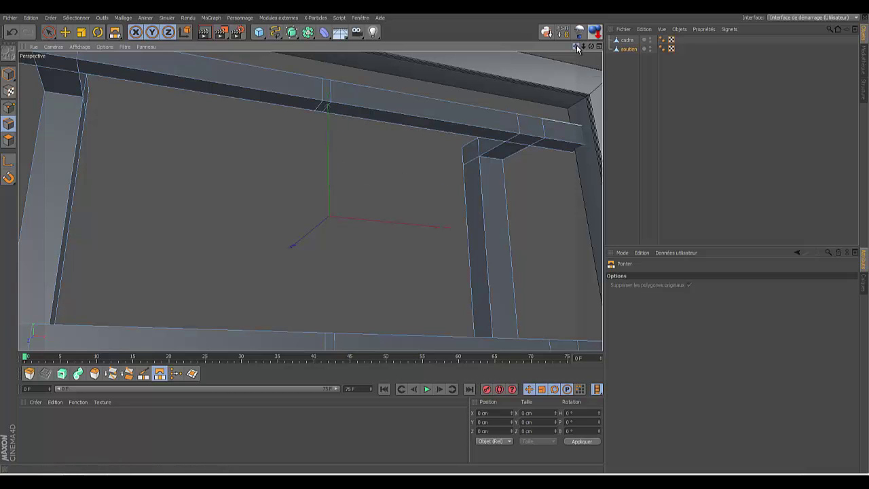
{"action": "left_click_drag", "start_coordinate": [578, 48], "coordinate": [436, 242]}
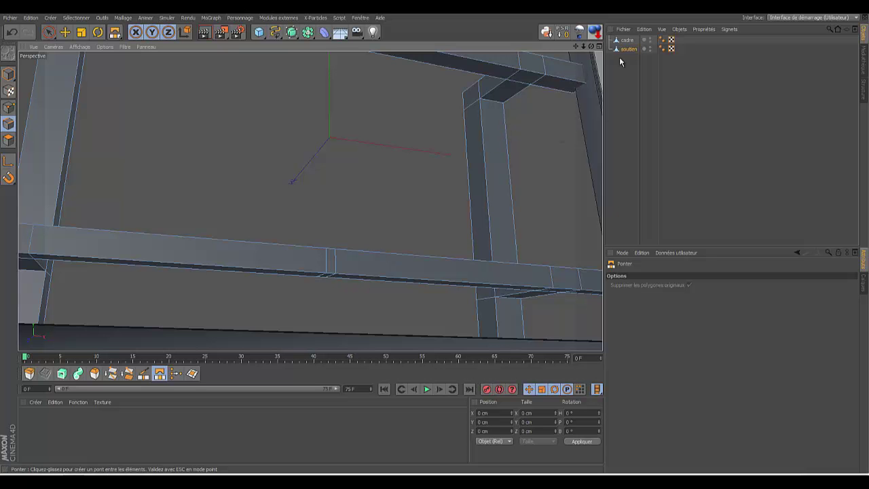
{"action": "left_click_drag", "start_coordinate": [590, 46], "coordinate": [435, 242]}
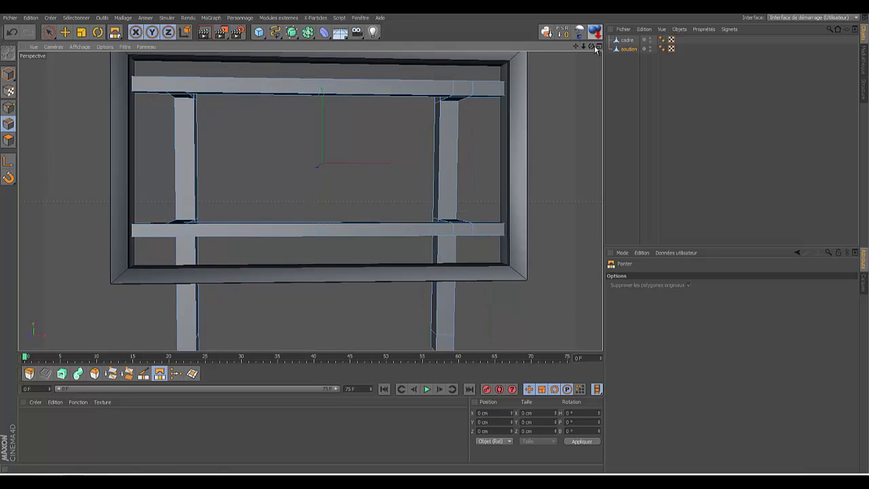
{"action": "left_click_drag", "start_coordinate": [592, 46], "coordinate": [433, 237]}
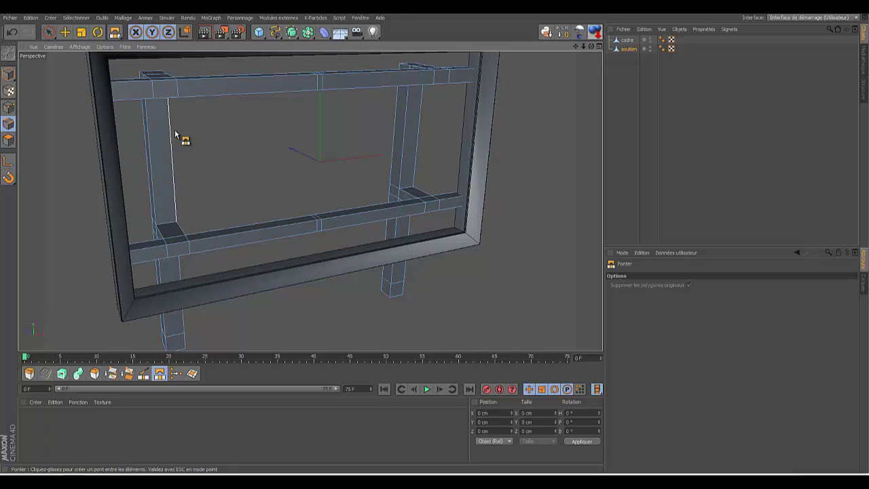
- Try to dissolve the central edge loops of the upper and lower crossbars together, using loop selection
{"action": "left_click", "coordinate": [9, 125]}
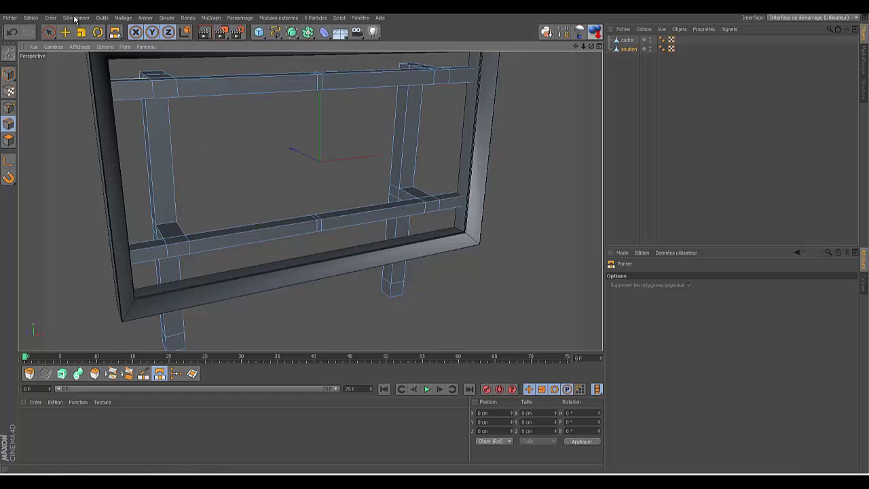
{"action": "left_click", "coordinate": [78, 18]}
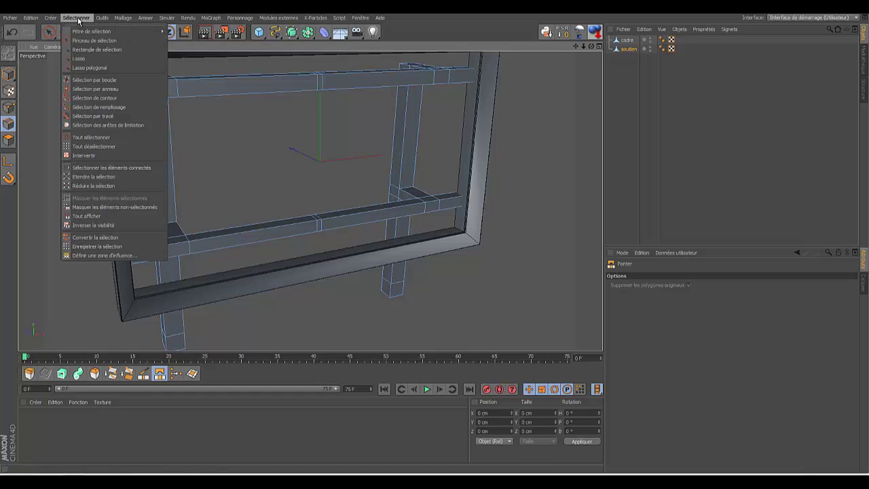
{"action": "left_click", "coordinate": [103, 78]}
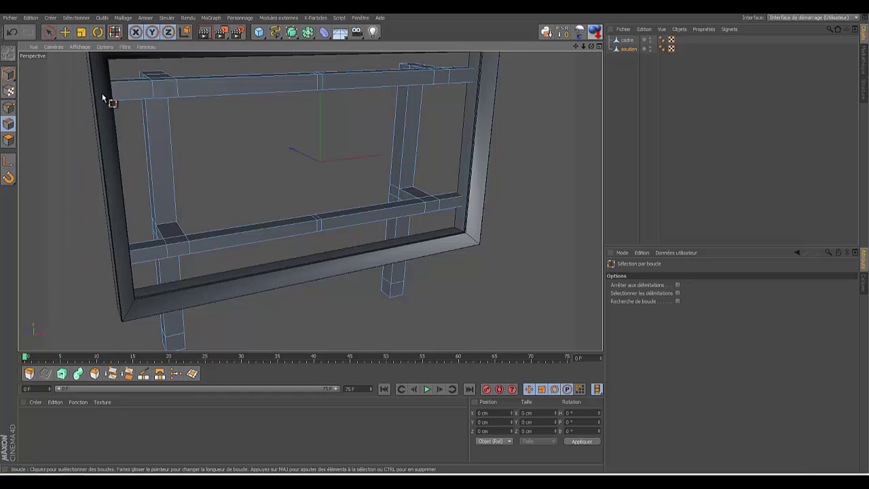
{"action": "left_click", "coordinate": [315, 225]}
{"action": "left_click", "coordinate": [317, 224], "text": "shift"}
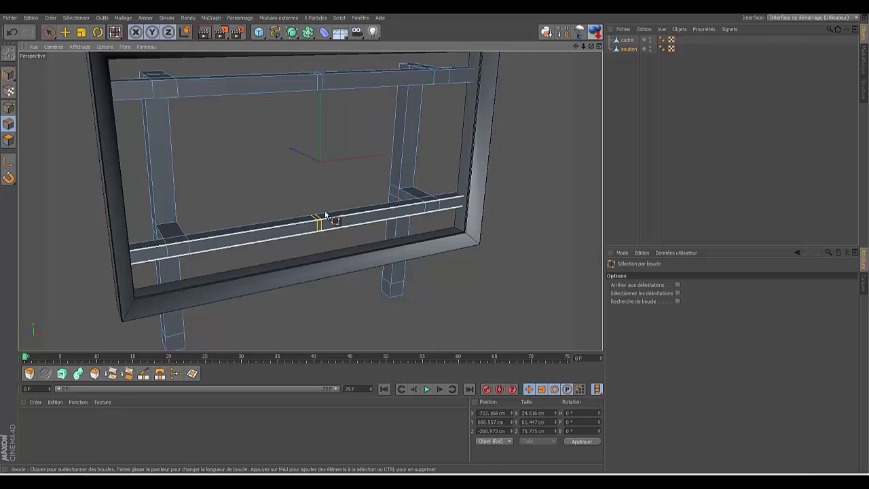
{"action": "left_click", "coordinate": [317, 78], "text": "shift"}
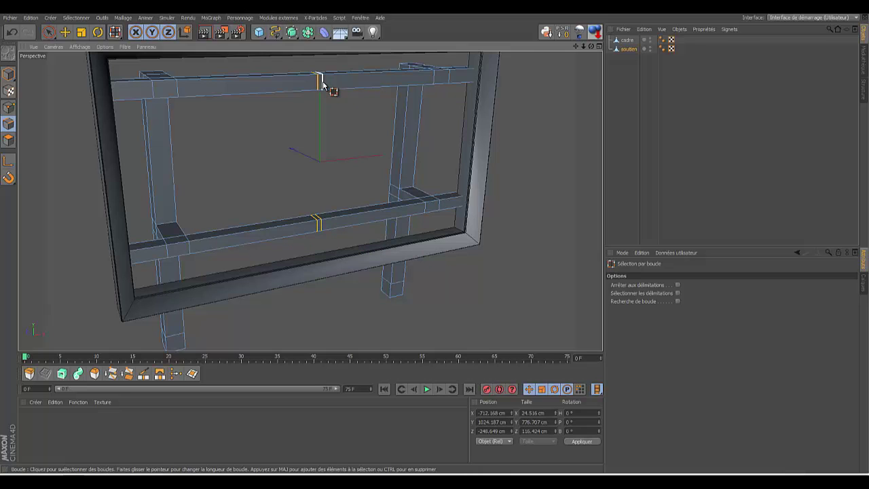
{"action": "right_click", "coordinate": [347, 124]}
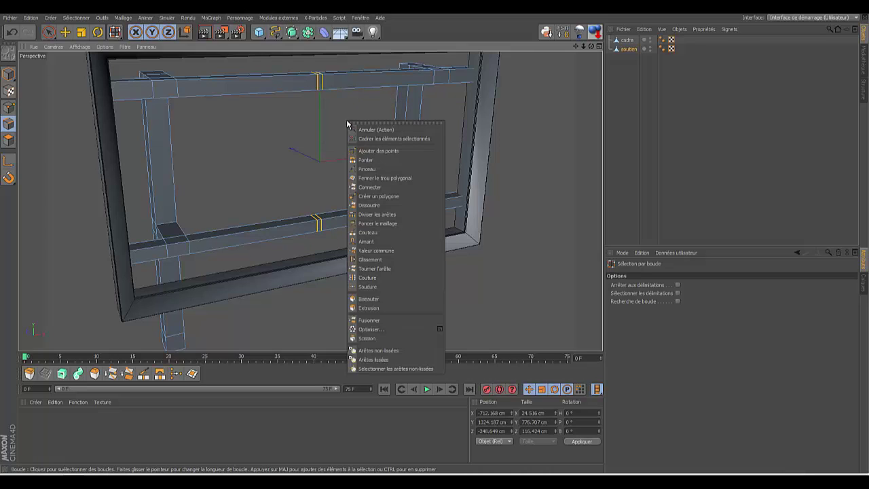
{"action": "left_click", "coordinate": [378, 207]}
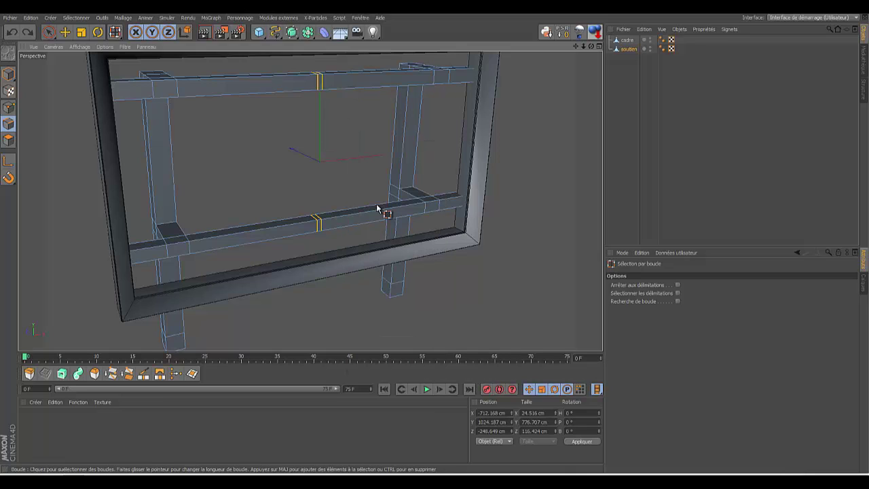
{"action": "right_click", "coordinate": [364, 165]}
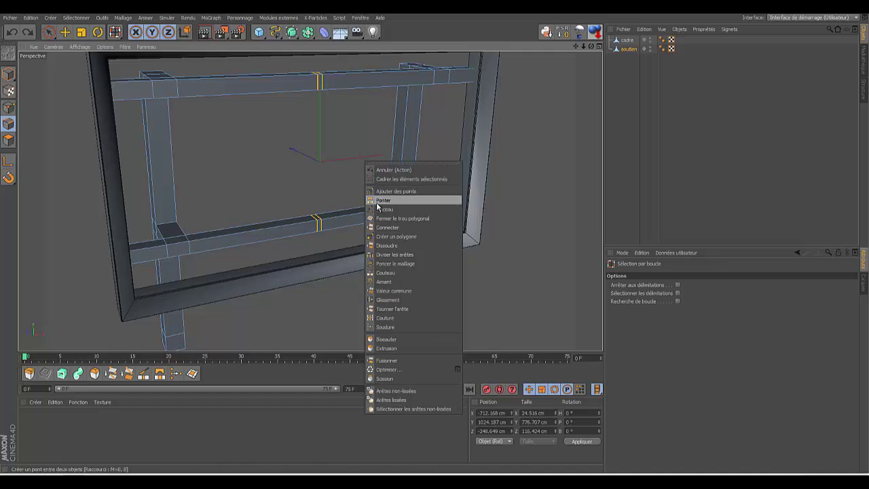
{"action": "left_click", "coordinate": [386, 246]}
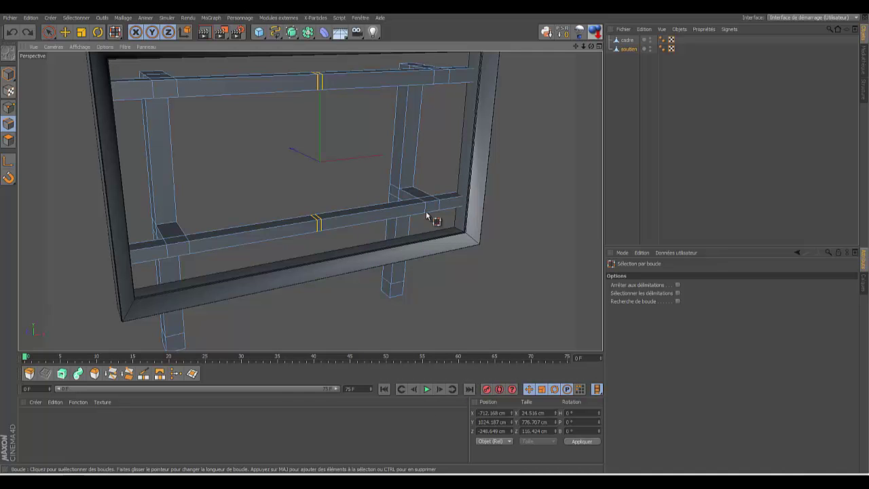
{"action": "left_click", "coordinate": [566, 147]}
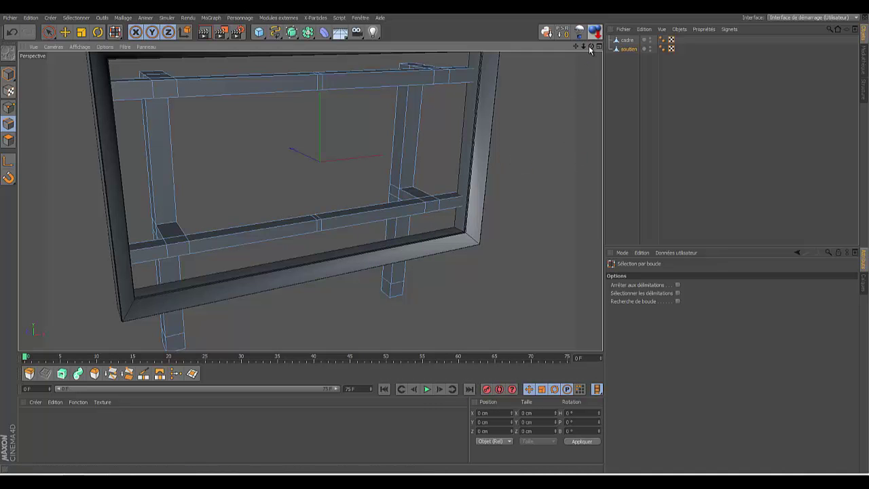
- Dissolve the two central edge loops of the lower crossbar one after the other
{"action": "left_click_drag", "start_coordinate": [591, 47], "coordinate": [435, 241]}
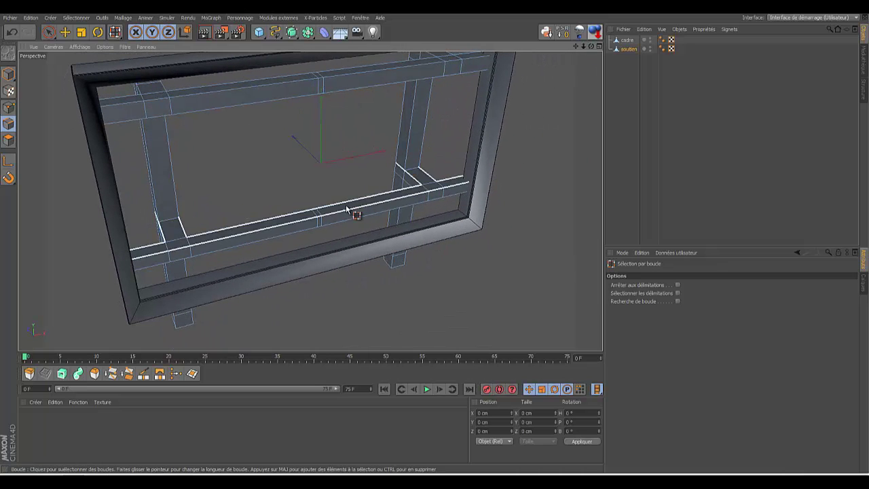
{"action": "left_click", "coordinate": [317, 224]}
{"action": "right_click", "coordinate": [357, 141]}
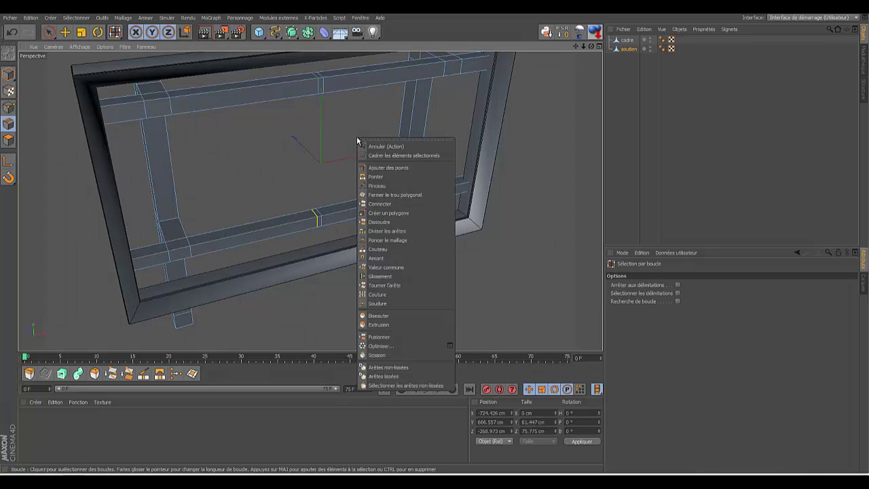
{"action": "left_click", "coordinate": [370, 222]}
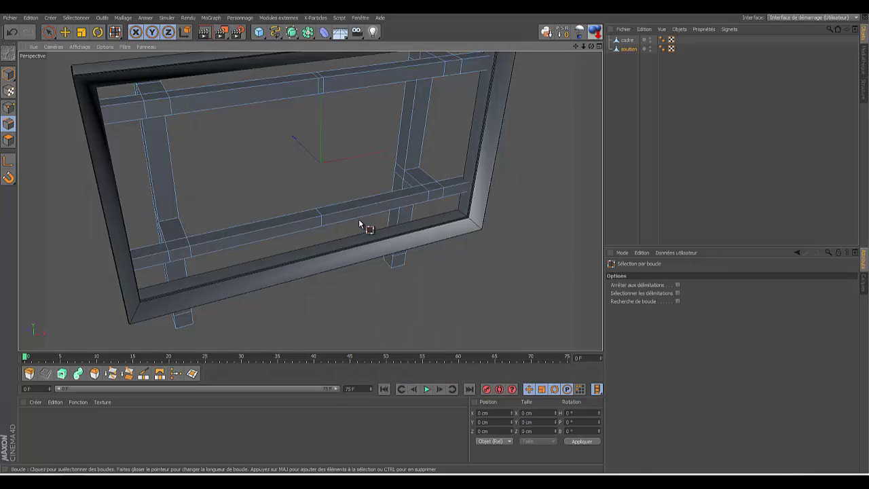
{"action": "left_click", "coordinate": [321, 220]}
{"action": "right_click", "coordinate": [350, 182]}
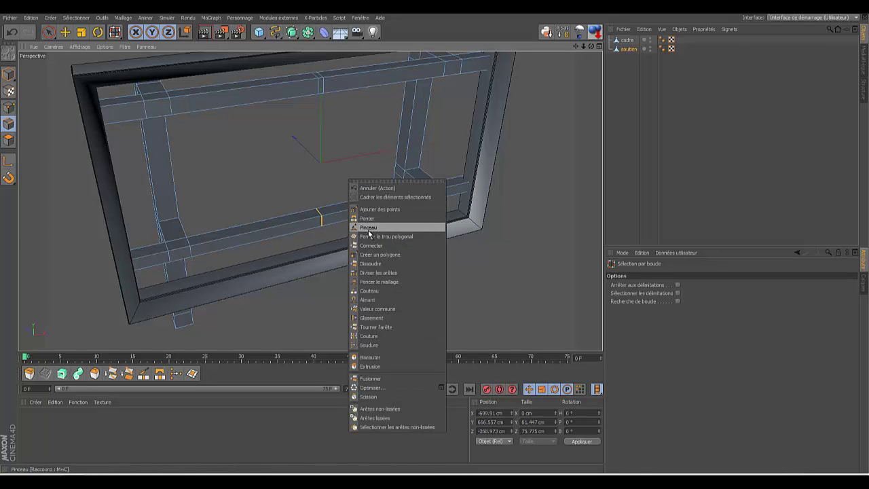
{"action": "left_click", "coordinate": [370, 263]}
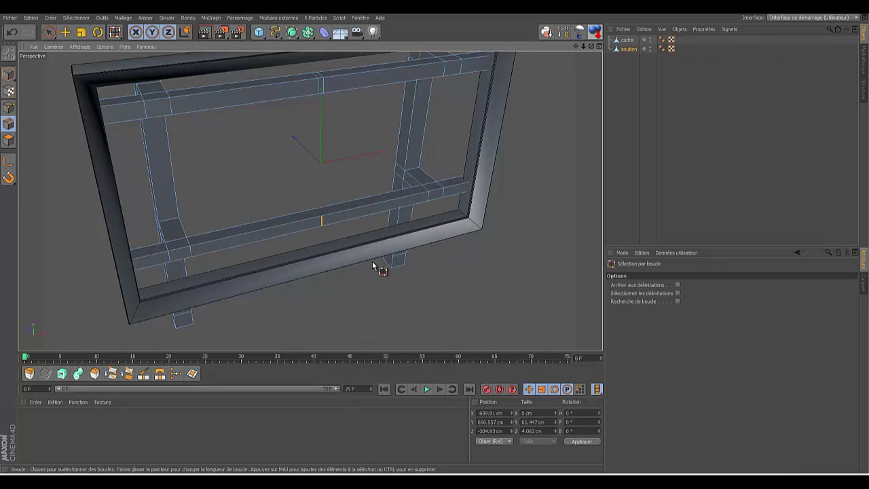
- Dissolve the two central edge loops of the upper crossbar one after the other
{"action": "left_click", "coordinate": [332, 100]}
{"action": "right_click", "coordinate": [333, 102]}
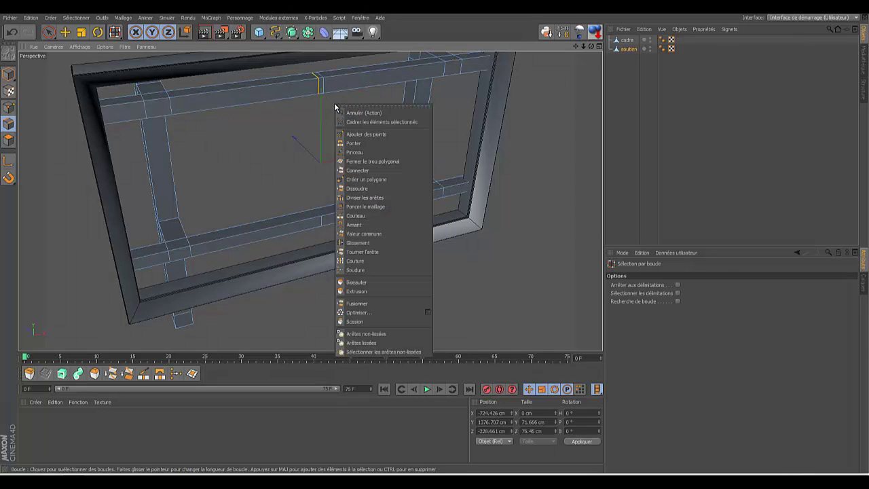
{"action": "left_click", "coordinate": [357, 189]}
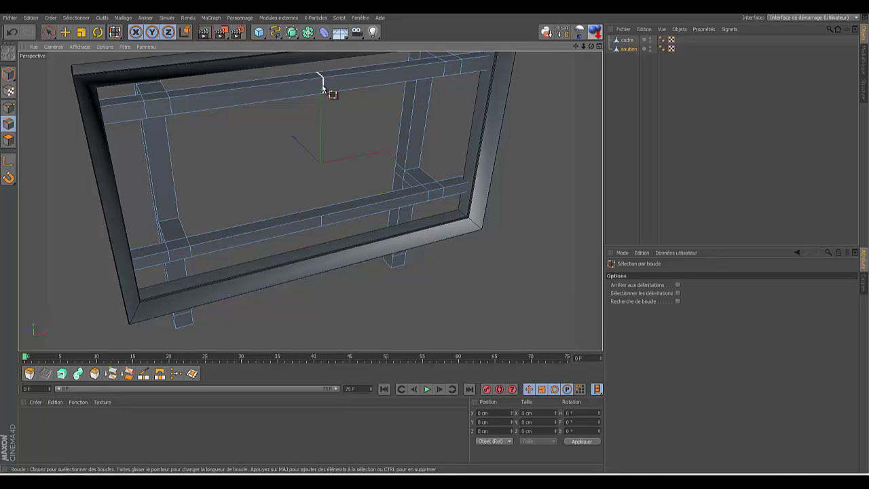
{"action": "left_click", "coordinate": [323, 87]}
{"action": "right_click", "coordinate": [342, 103]}
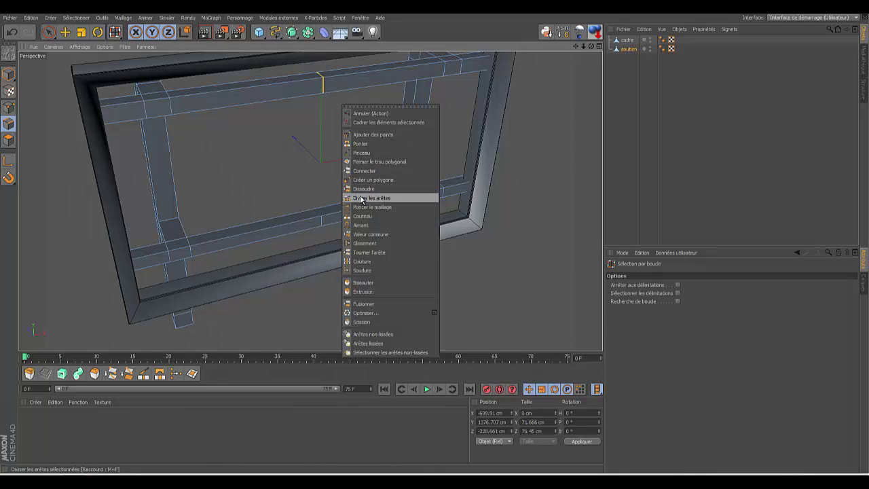
{"action": "left_click", "coordinate": [360, 188]}
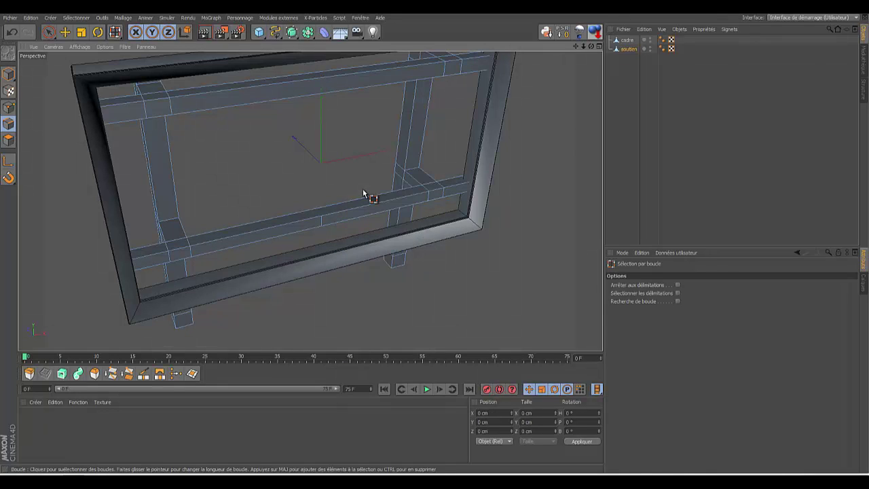
{"action": "mouse_move", "coordinate": [434, 239]}
{"action": "left_mouse_down", "text": "alt"}
{"action": "mouse_move", "coordinate": [442, 241]}
{"action": "mouse_move", "coordinate": [434, 238]}
{"action": "left_mouse_up", "text": "alt"}
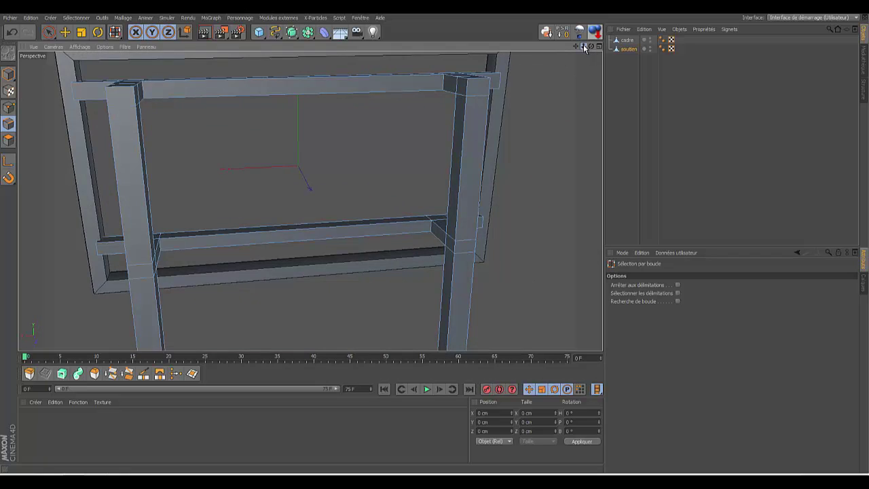
- Loop-select the lengthwise edge loops on the back and front sides of both support posts together
{"action": "left_click_drag", "start_coordinate": [589, 47], "coordinate": [434, 238]}
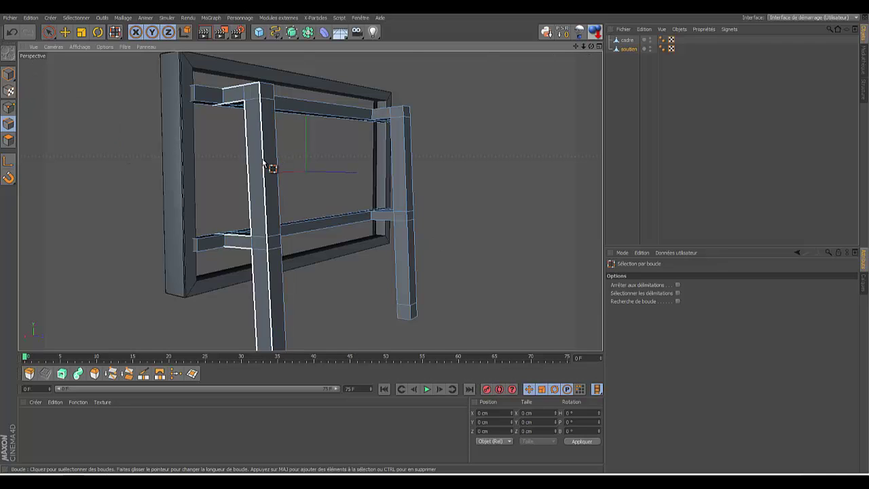
{"action": "left_click", "coordinate": [269, 273]}
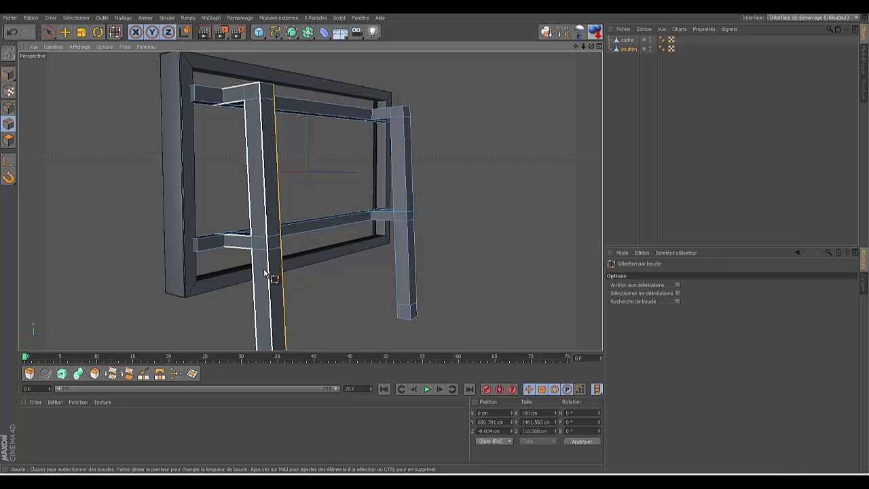
{"action": "left_click", "coordinate": [254, 271], "text": "shift"}
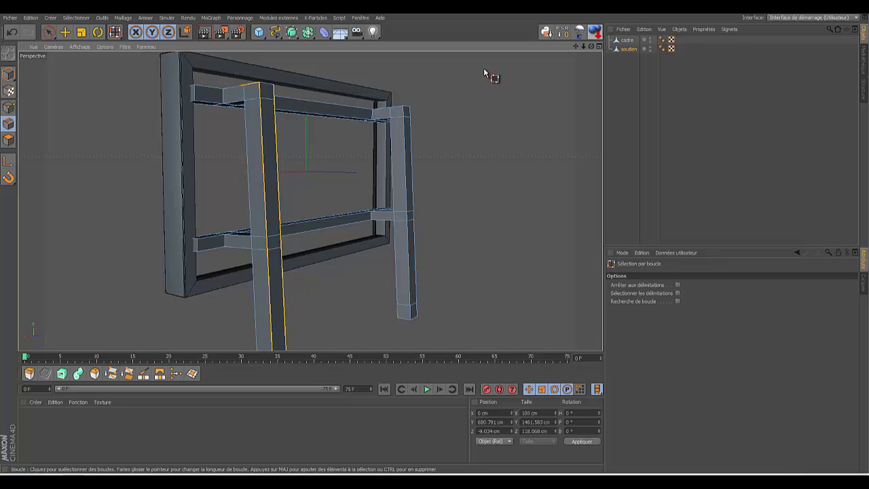
{"action": "left_click", "coordinate": [412, 250], "text": "shift"}
{"action": "left_click_drag", "start_coordinate": [433, 238], "coordinate": [431, 239], "text": "alt"}
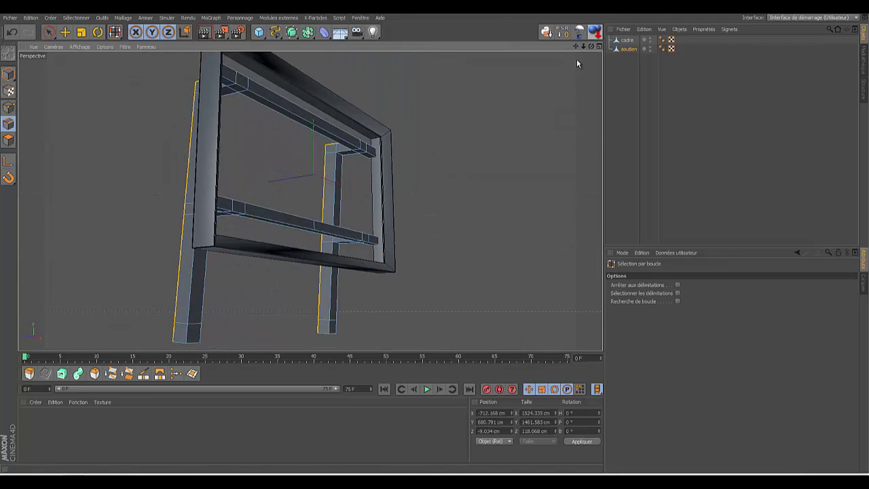
{"action": "left_click", "coordinate": [192, 282], "text": "shift"}
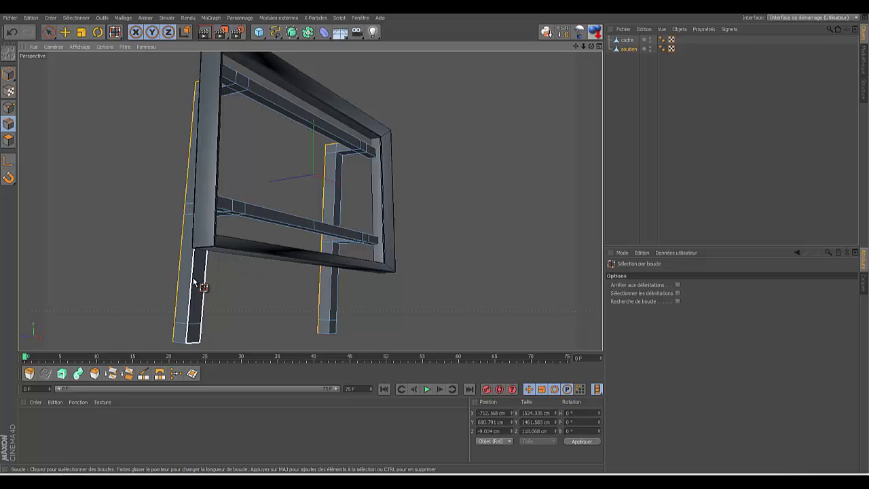
{"action": "left_click", "coordinate": [193, 282], "text": "shift"}
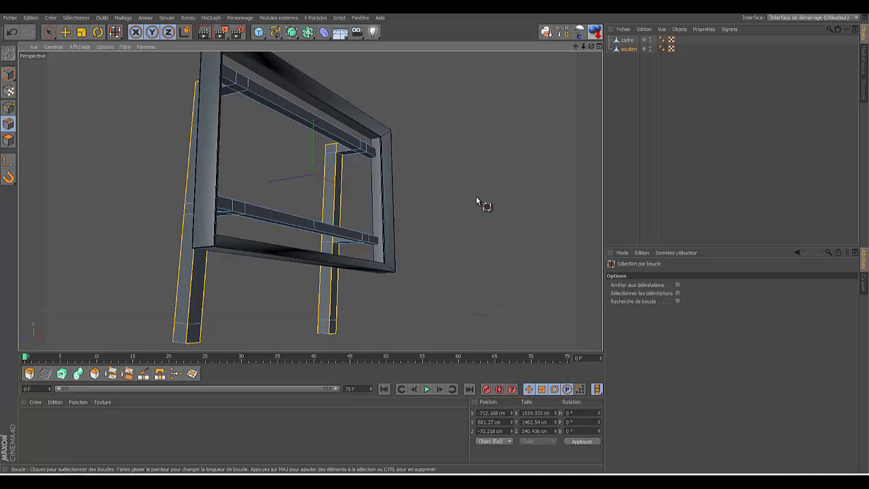
- Try to bevel the selected loops of both posts, and undo the attempt
{"action": "left_click", "coordinate": [94, 373]}
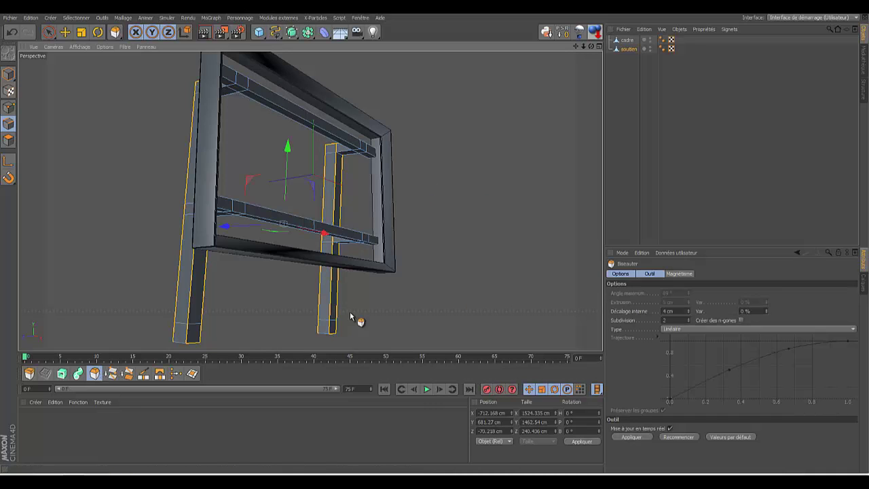
{"action": "left_click_drag", "start_coordinate": [463, 281], "coordinate": [436, 242]}
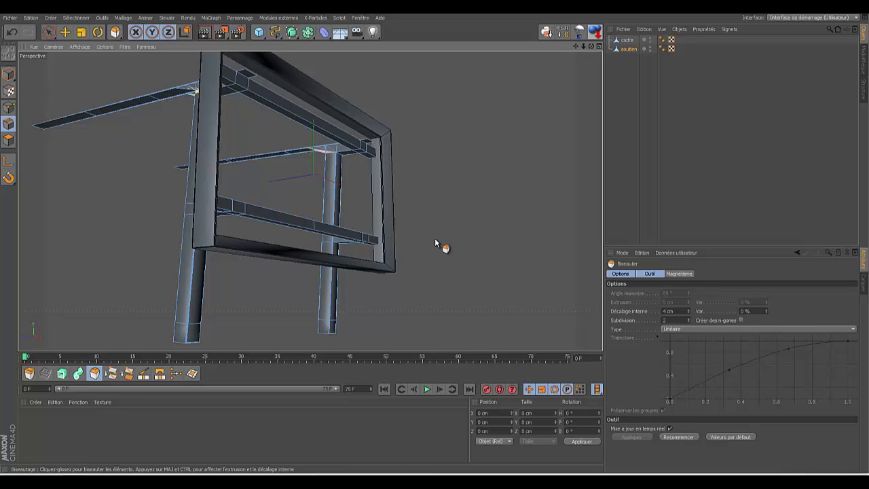
{"action": "key", "text": "ctrl+z"}
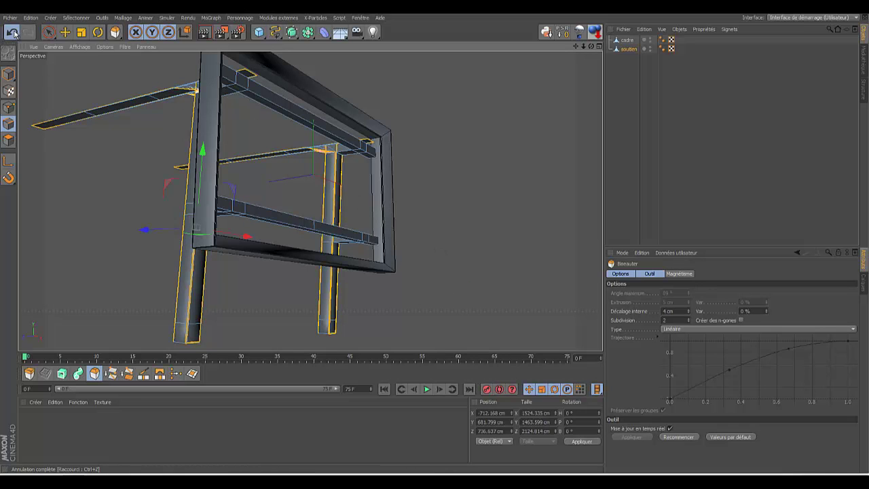
{"action": "left_click", "coordinate": [11, 32]}
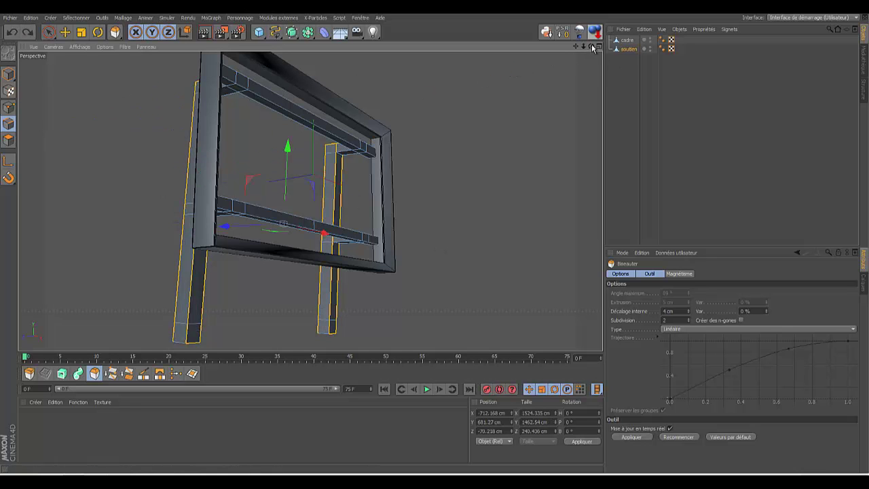
- Clear the selection and reselect the lengthwise edge loops on all corners of both support posts
{"action": "left_click_drag", "start_coordinate": [592, 48], "coordinate": [434, 237]}
{"action": "left_click", "coordinate": [483, 122]}
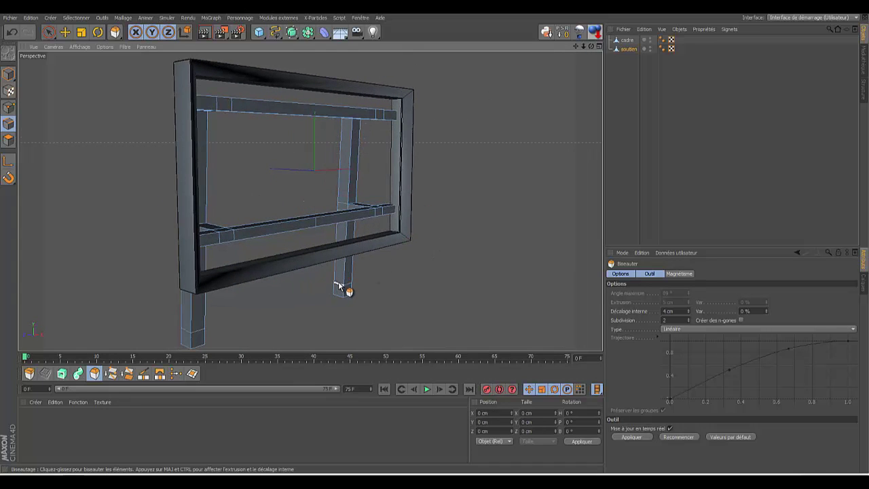
{"action": "left_click_drag", "start_coordinate": [117, 35], "coordinate": [163, 61]}
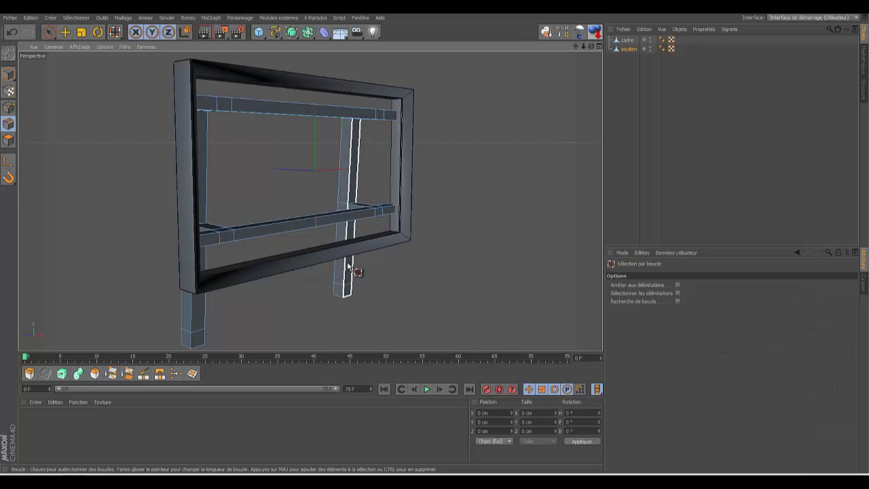
{"action": "left_click", "coordinate": [347, 261]}
{"action": "left_click_drag", "start_coordinate": [591, 47], "coordinate": [435, 238]}
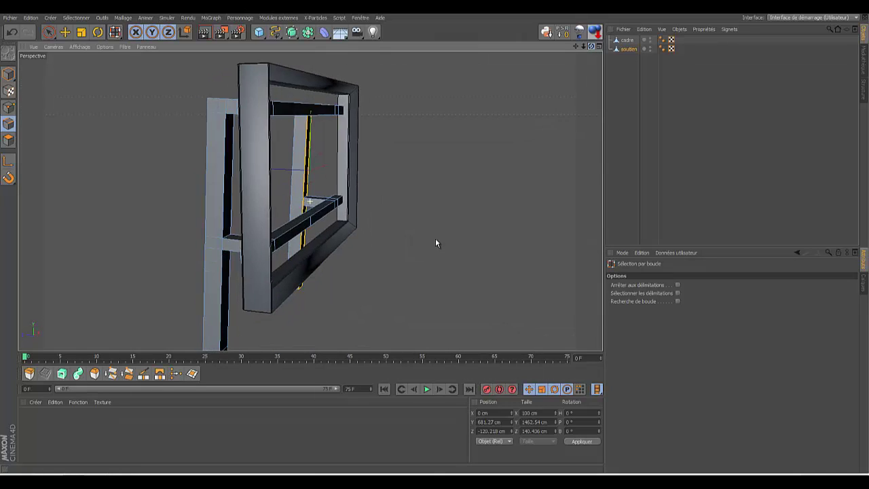
{"action": "left_click", "coordinate": [227, 187]}
{"action": "left_click_drag", "start_coordinate": [591, 46], "coordinate": [435, 243]}
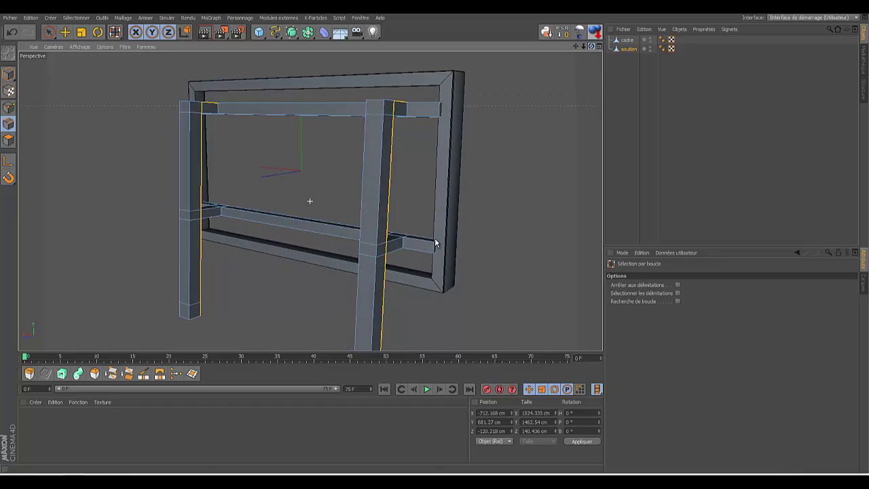
{"action": "left_click", "coordinate": [378, 244]}
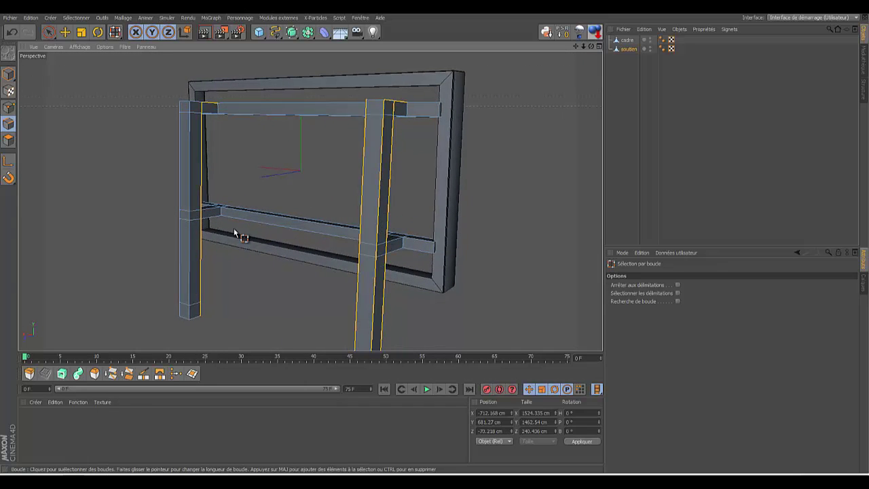
{"action": "left_click", "coordinate": [191, 238], "text": "shift"}
{"action": "left_click", "coordinate": [191, 238], "text": "shift"}
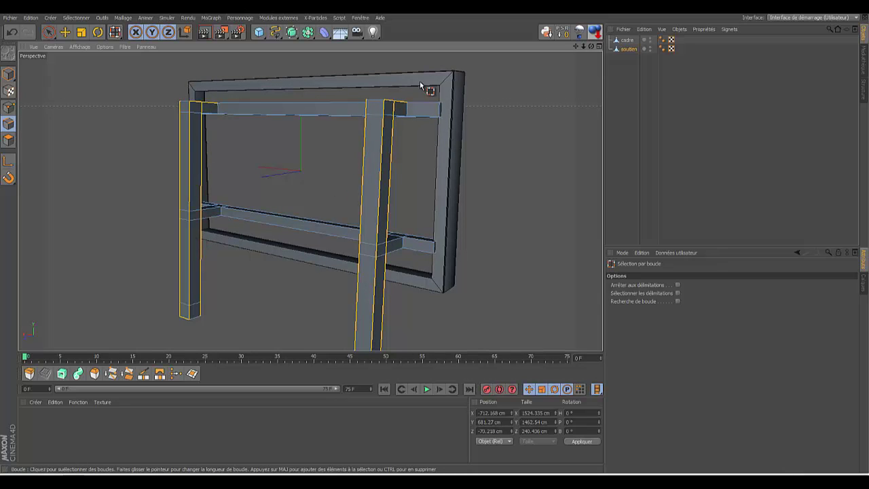
- Remove the edges on top of both posts and their upper connecting arms from the loop selection, using the selection brush
{"action": "left_click_drag", "start_coordinate": [591, 46], "coordinate": [416, 106]}
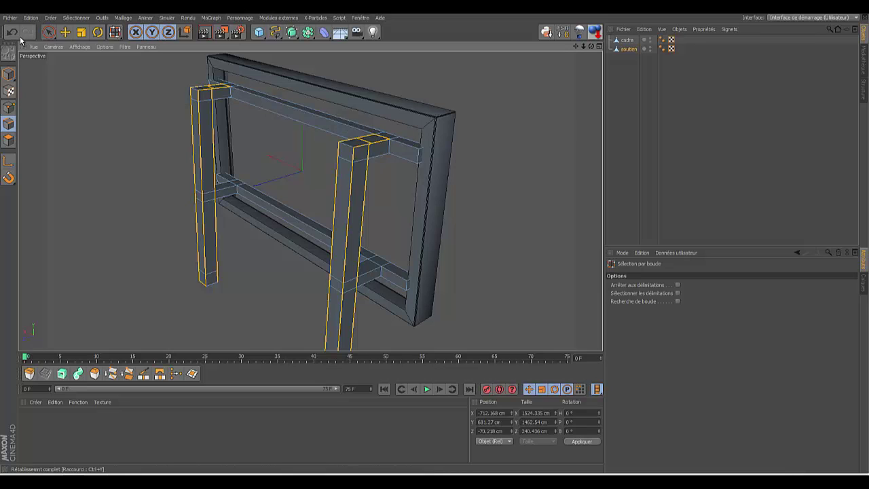
{"action": "left_click", "coordinate": [48, 32]}
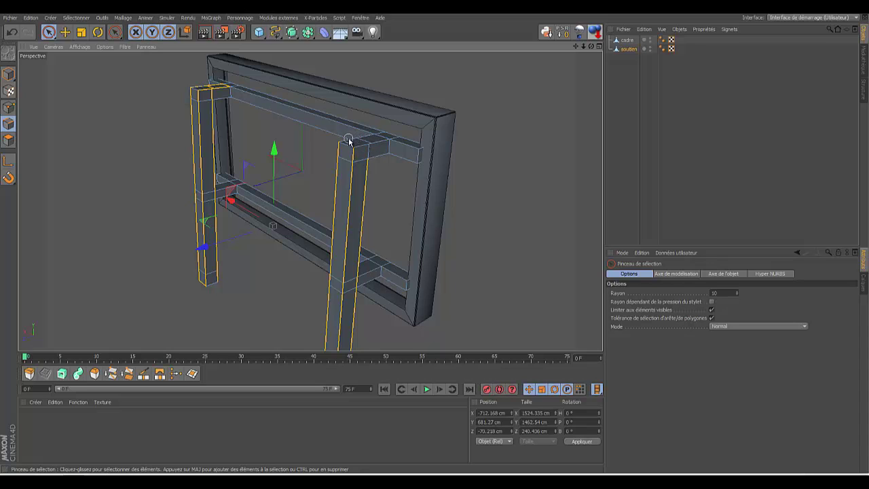
{"action": "left_click", "coordinate": [199, 84]}
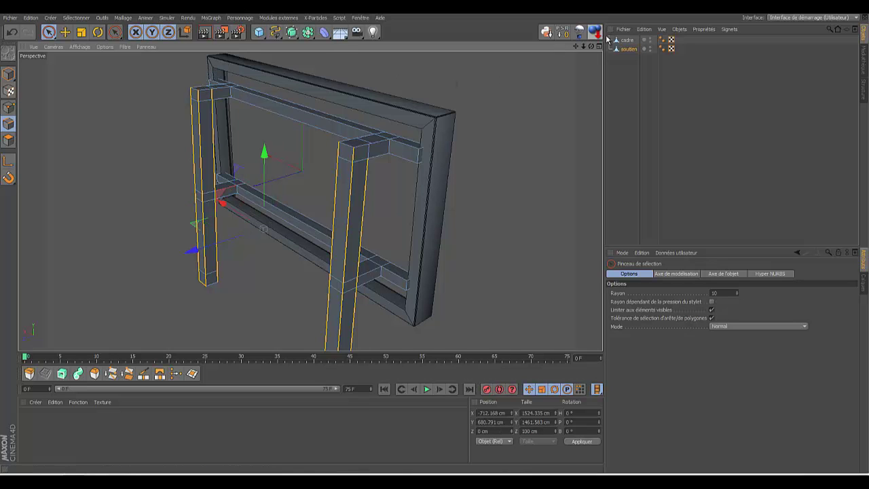
- Bevel the selected long edges of both posts with a 9 cm inner offset and 2 linear subdivisions
{"action": "left_click_drag", "start_coordinate": [433, 238], "coordinate": [411, 215], "text": "alt"}
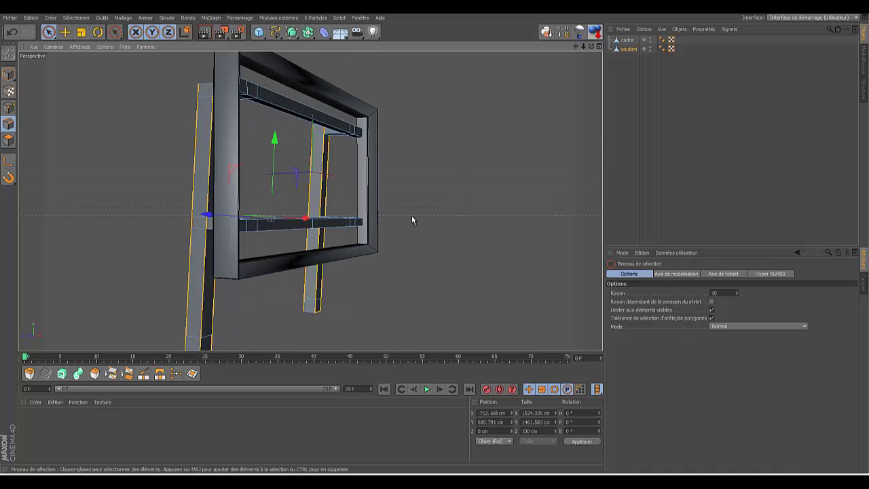
{"action": "left_click", "coordinate": [94, 373]}
{"action": "left_click", "coordinate": [443, 257]}
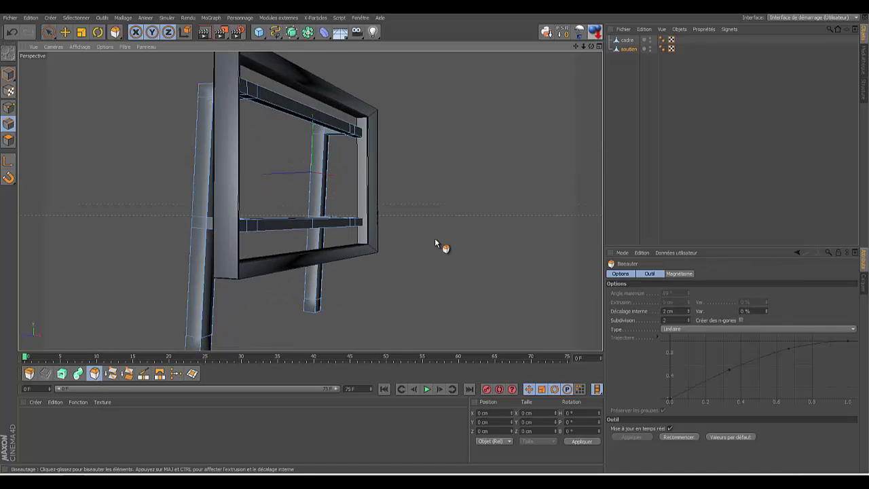
{"action": "left_click_drag", "start_coordinate": [435, 239], "coordinate": [435, 240]}
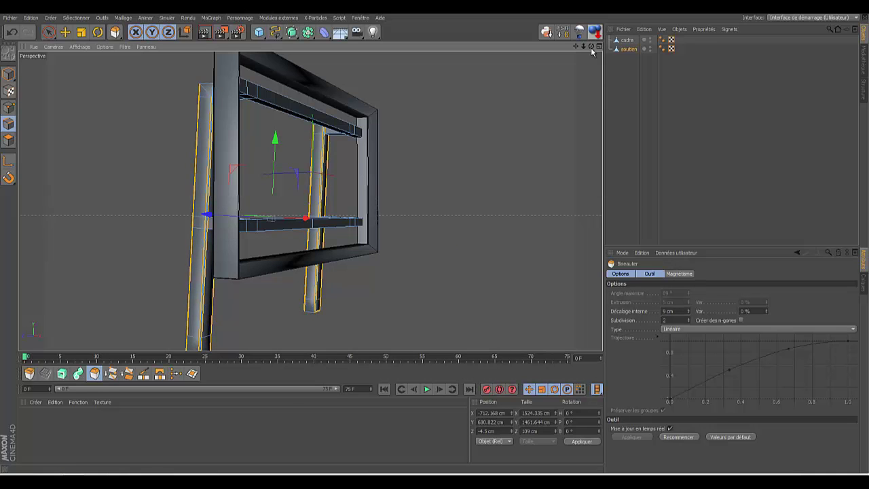
- Deselect the support and render the perspective view from the front to check the bevelled posts
{"action": "left_click_drag", "start_coordinate": [591, 47], "coordinate": [434, 239]}
{"action": "left_click_drag", "start_coordinate": [591, 46], "coordinate": [638, 116]}
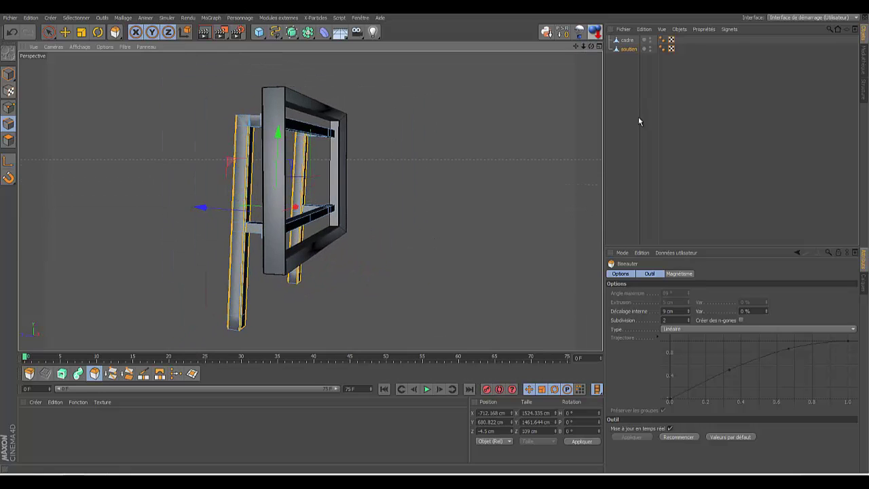
{"action": "left_click", "coordinate": [582, 84]}
{"action": "left_click_drag", "start_coordinate": [589, 47], "coordinate": [434, 239]}
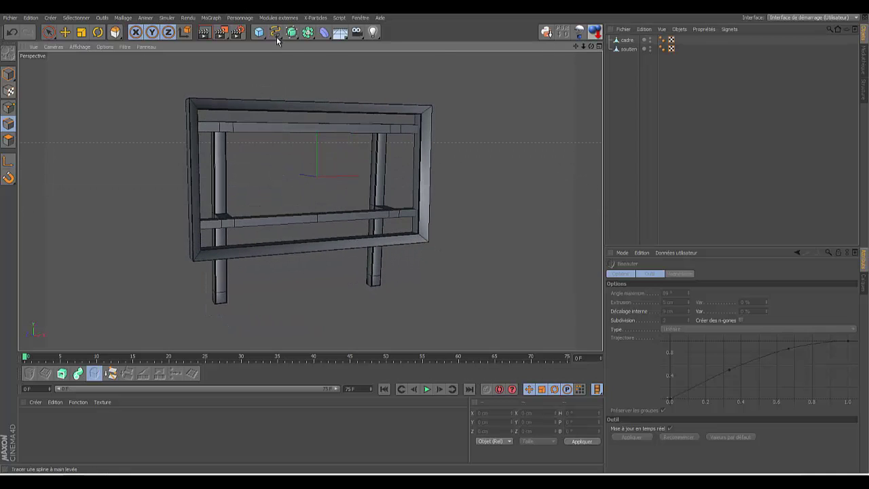
{"action": "left_click", "coordinate": [205, 32]}
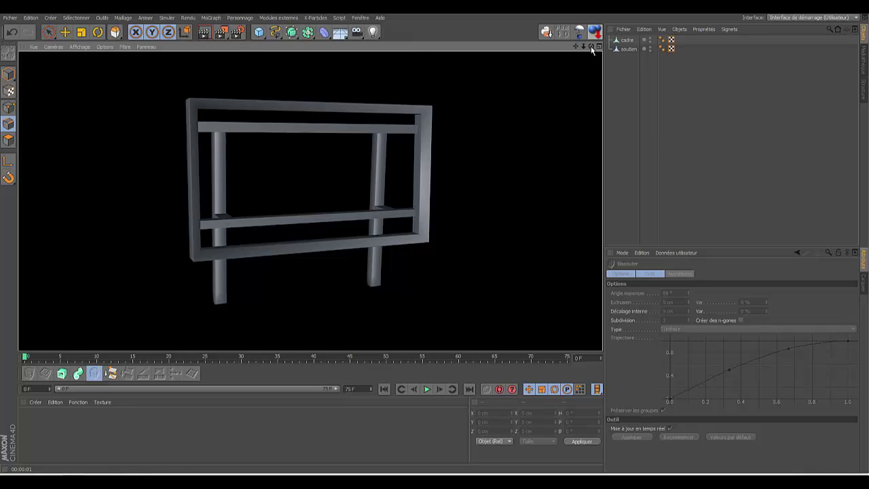
{"action": "left_click", "coordinate": [626, 102]}
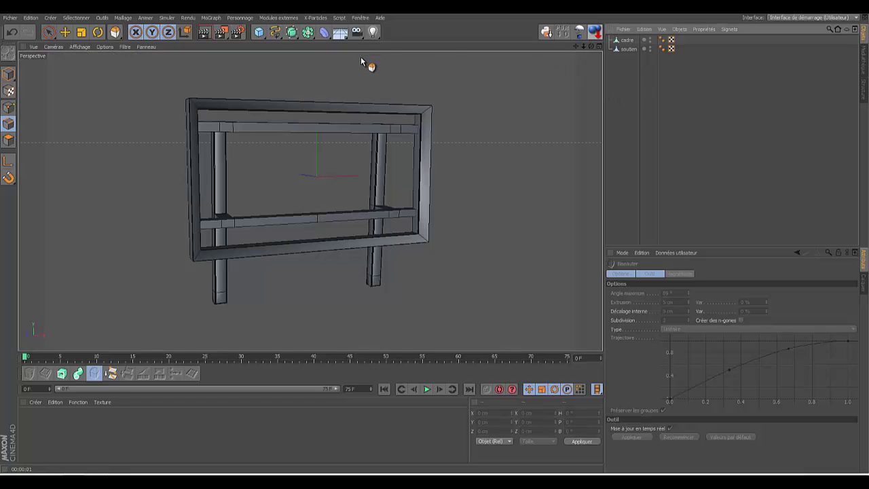
- Add two 200 cm cubes and move one along the X axis in line with the post on the positive X side
{"action": "double_click", "coordinate": [264, 34]}
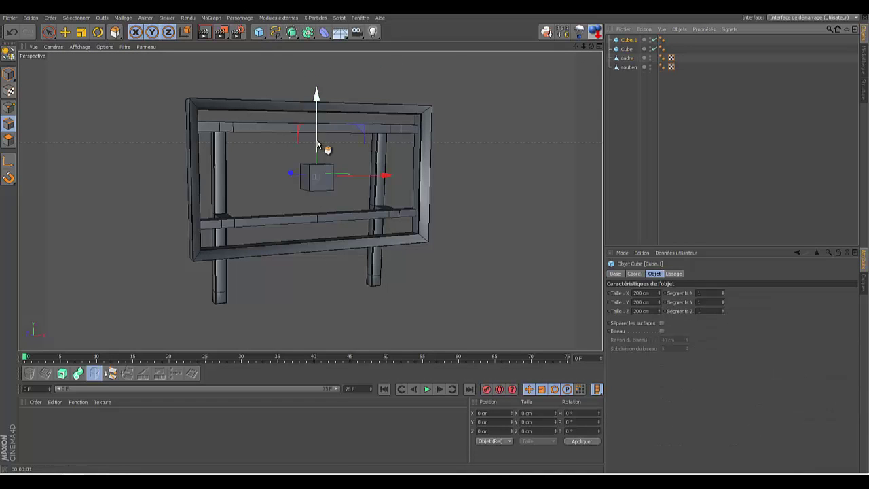
{"action": "left_click", "coordinate": [599, 47]}
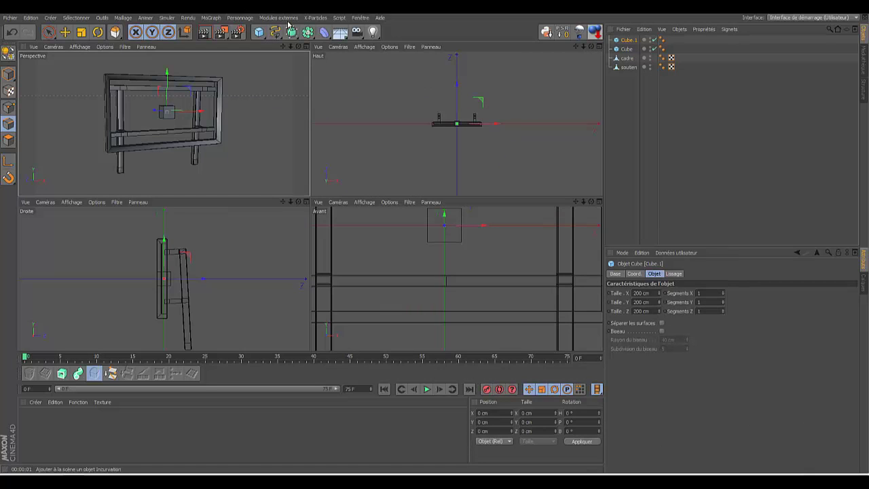
{"action": "left_click", "coordinate": [66, 32]}
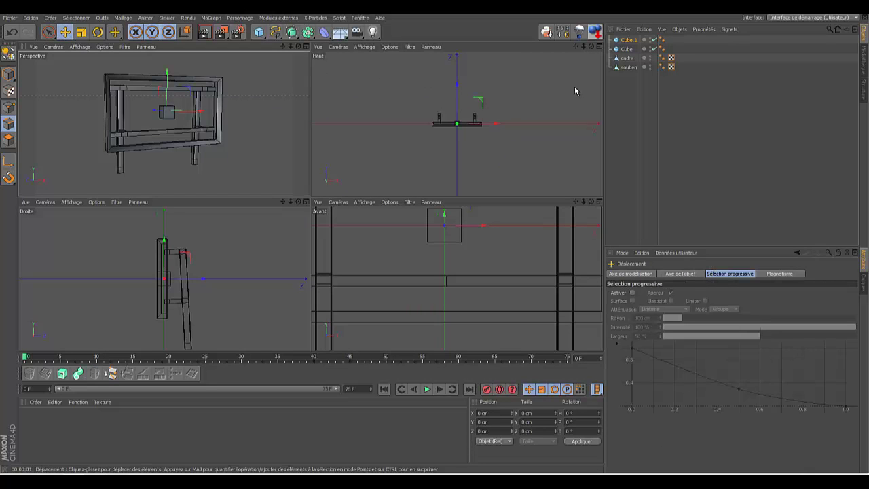
{"action": "left_click_drag", "start_coordinate": [495, 125], "coordinate": [515, 126]}
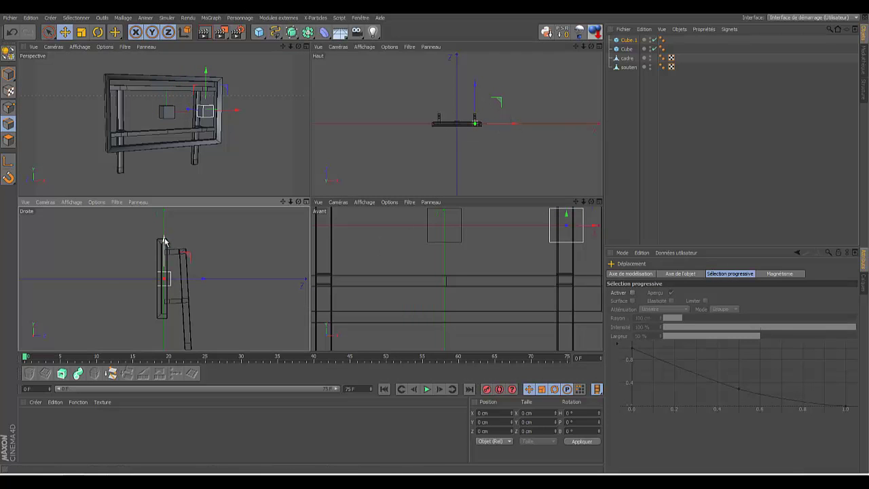
- Move Cube.1 down and back so it sits at the foot of one support leg, aligned with it from above
{"action": "left_click_drag", "start_coordinate": [164, 242], "coordinate": [164, 311]}
{"action": "left_click_drag", "start_coordinate": [285, 201], "coordinate": [228, 299]}
{"action": "left_click_drag", "start_coordinate": [189, 258], "coordinate": [190, 266]}
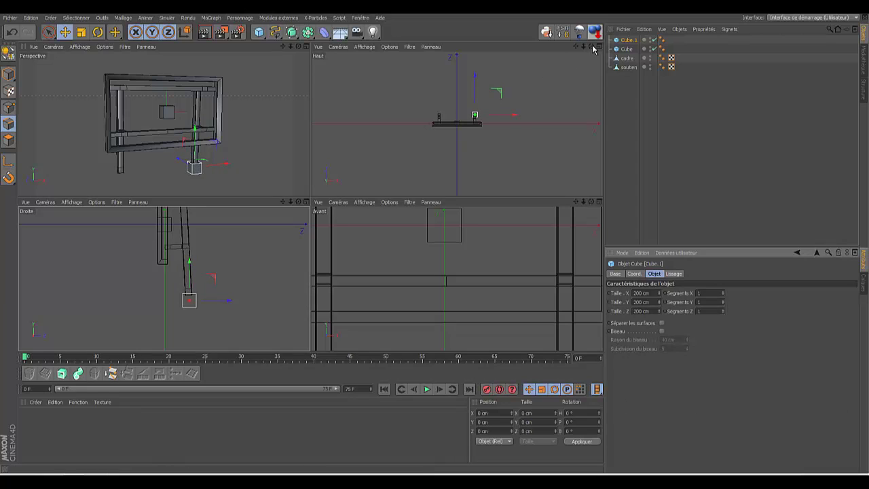
{"action": "left_click_drag", "start_coordinate": [583, 47], "coordinate": [435, 197]}
{"action": "left_click_drag", "start_coordinate": [556, 97], "coordinate": [557, 96]}
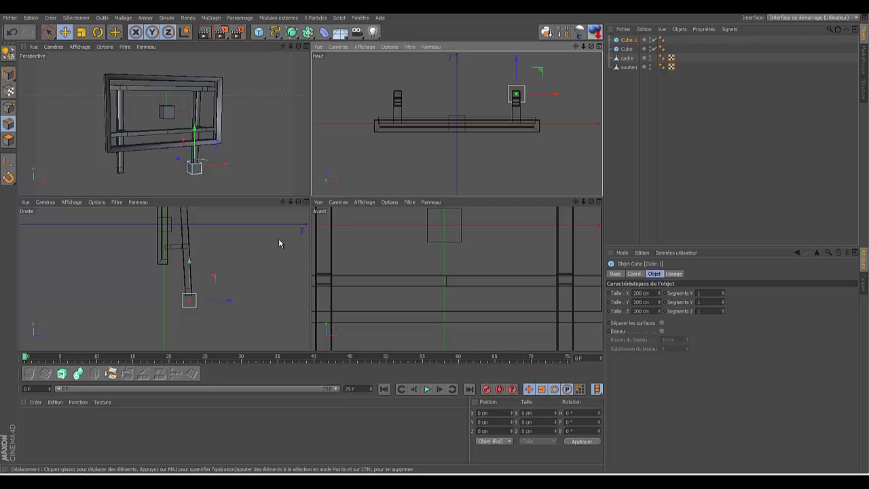
- Set Cube.1's X size to 258 cm
{"action": "left_click", "coordinate": [659, 294]}
{"action": "left_click_drag", "start_coordinate": [659, 294], "coordinate": [659, 295]}
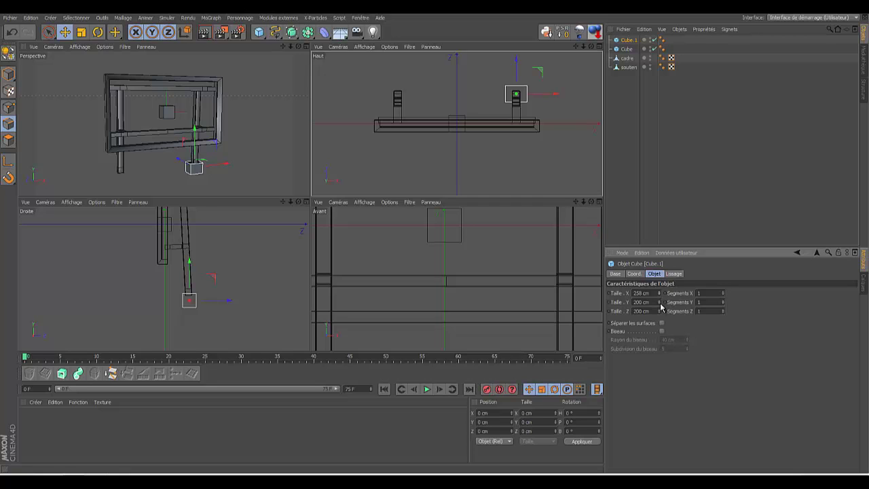
- Delete the original Cube in the middle of the frame, keeping Cube.1
{"action": "left_click", "coordinate": [306, 47]}
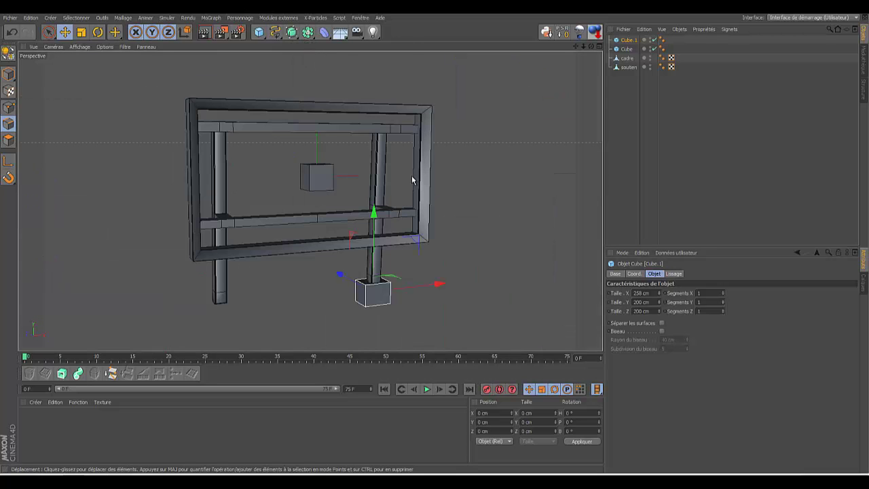
{"action": "left_click_drag", "start_coordinate": [441, 239], "coordinate": [434, 244], "text": "alt"}
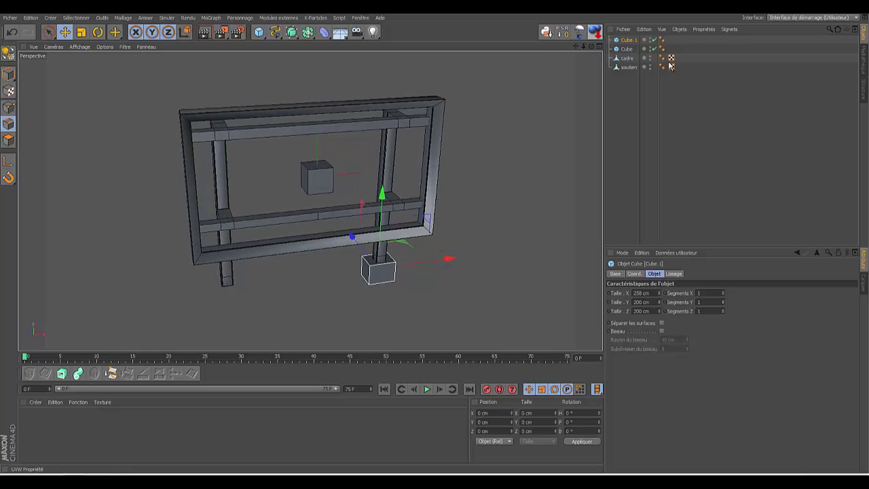
{"action": "left_click", "coordinate": [625, 50]}
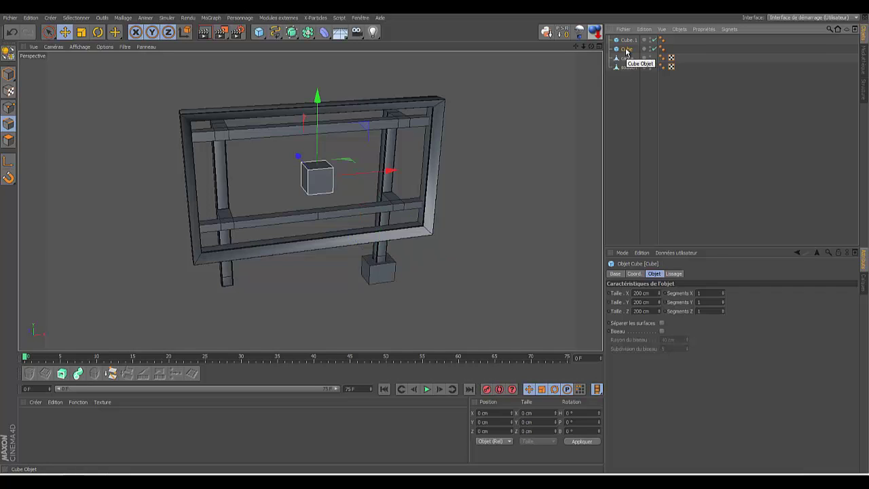
{"action": "key", "text": "Delete"}
- Add a Symmetry object and make Cube.1 its child to mirror the footing onto the other leg
{"action": "double_click", "coordinate": [628, 40]}
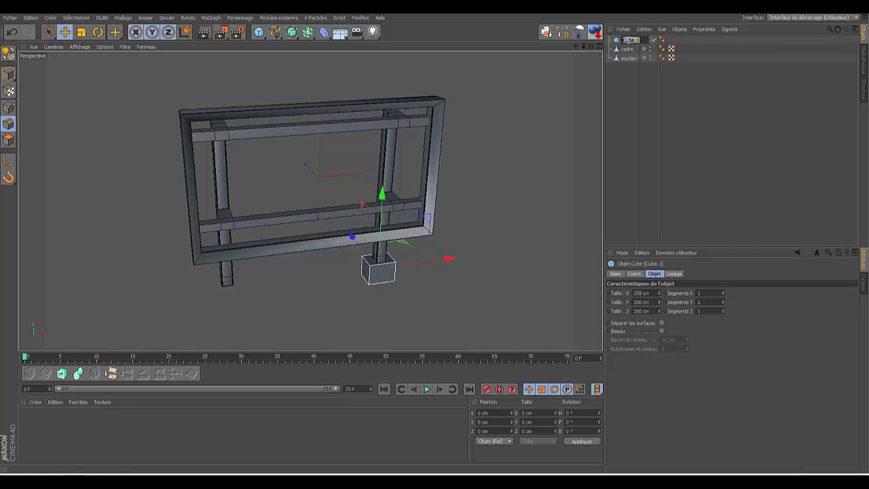
{"action": "key", "text": "Return"}
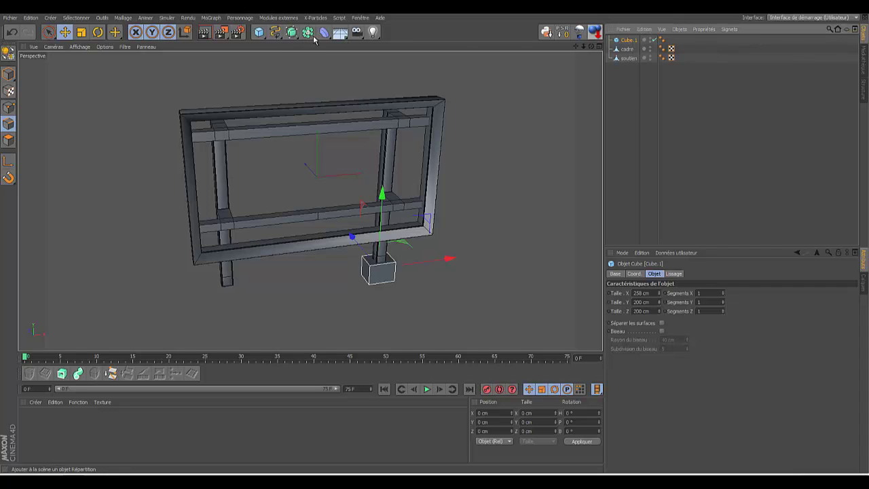
{"action": "left_click_drag", "start_coordinate": [310, 38], "coordinate": [407, 76]}
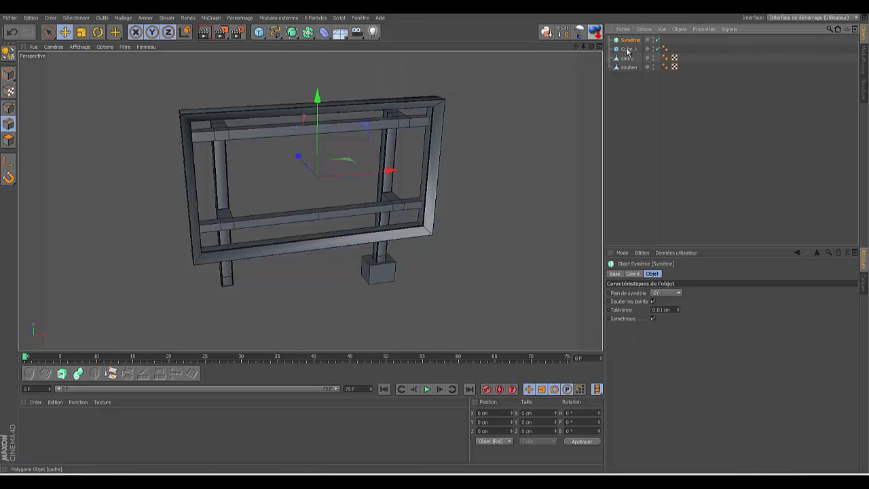
{"action": "left_click_drag", "start_coordinate": [628, 51], "coordinate": [630, 41]}
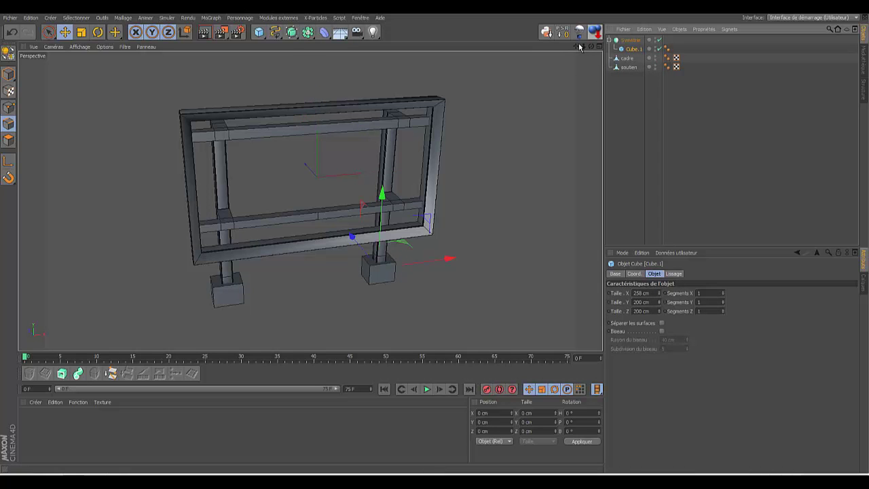
- Set Cube.1's Z size to 235 cm and convert it to an editable polygon object
{"action": "left_click_drag", "start_coordinate": [591, 46], "coordinate": [434, 239]}
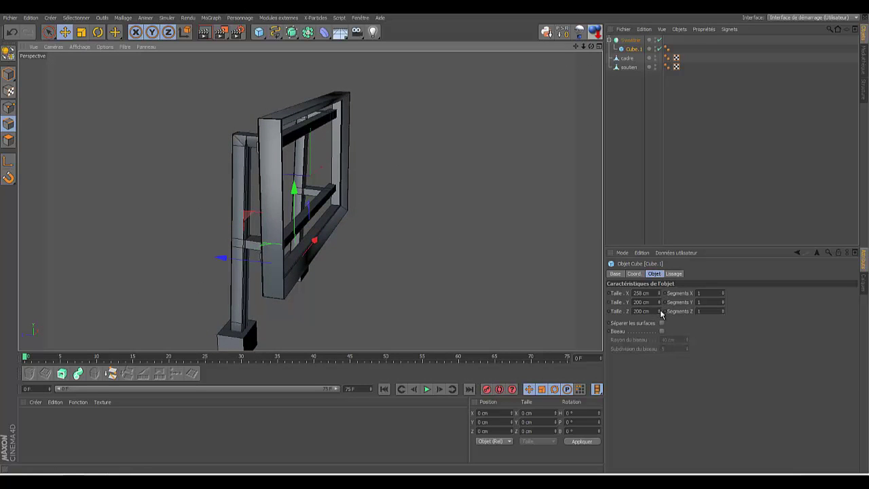
{"action": "left_click_drag", "start_coordinate": [659, 312], "coordinate": [660, 312]}
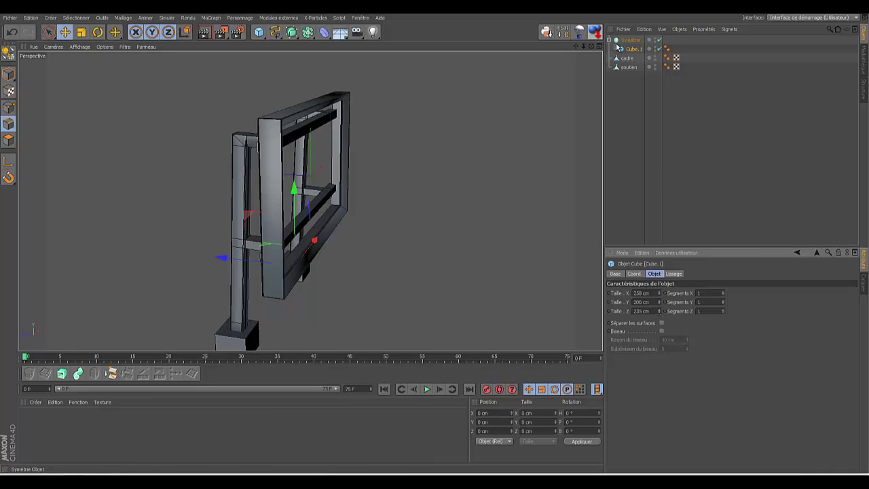
{"action": "left_click", "coordinate": [638, 48]}
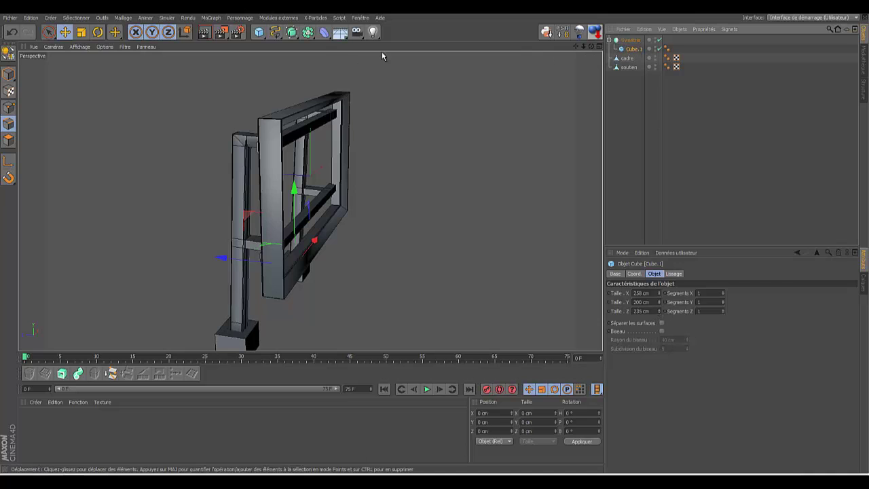
{"action": "left_click", "coordinate": [9, 55]}
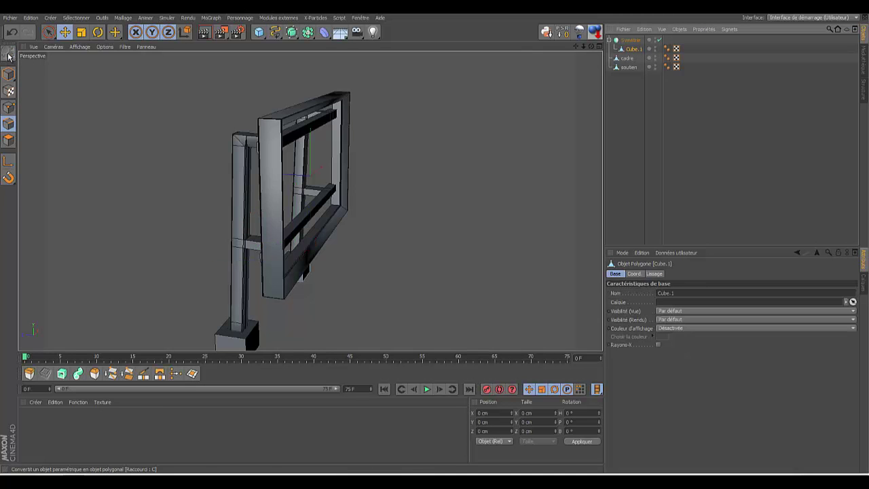
- Inset the top polygon of the Cube.1 footing by 16 cm with Extrude Inner
{"action": "left_click_drag", "start_coordinate": [591, 46], "coordinate": [434, 238]}
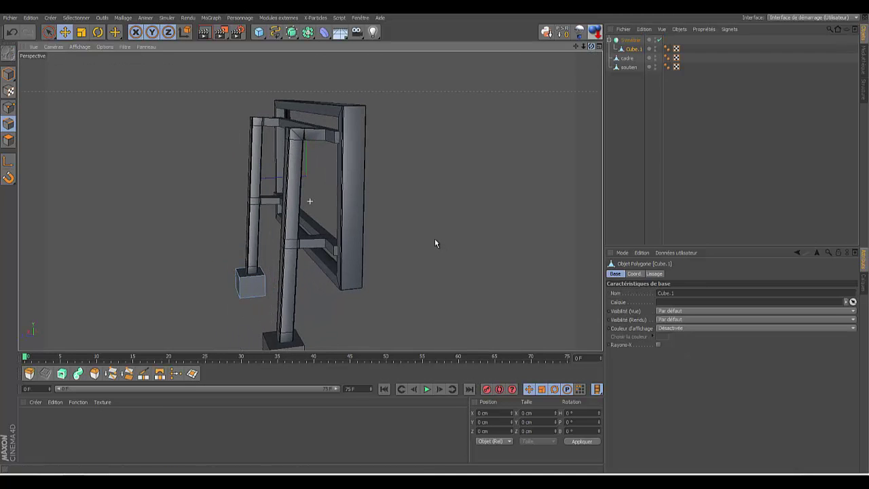
{"action": "left_click", "coordinate": [9, 140]}
{"action": "left_click", "coordinate": [247, 274]}
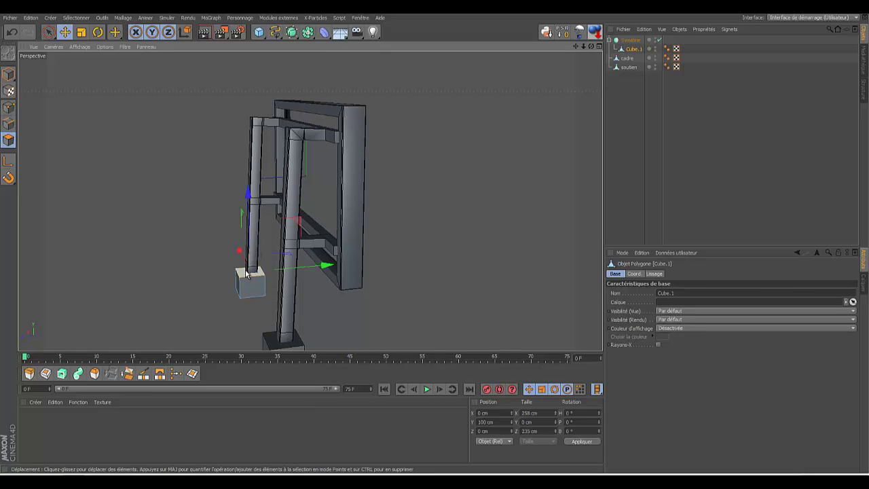
{"action": "left_click", "coordinate": [45, 374]}
{"action": "left_click_drag", "start_coordinate": [171, 188], "coordinate": [435, 241]}
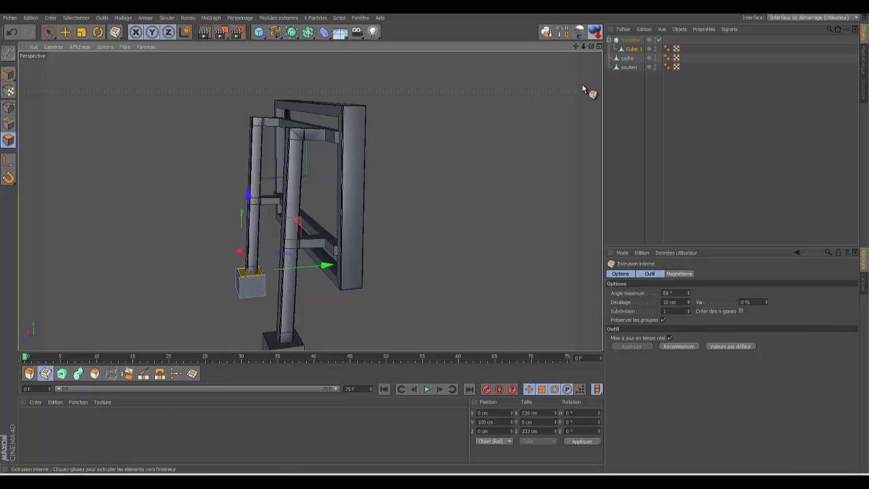
- Raise the inset top face of the footing to about 119 cm in Y to form a bevelled cap
{"action": "left_click_drag", "start_coordinate": [590, 45], "coordinate": [527, 78]}
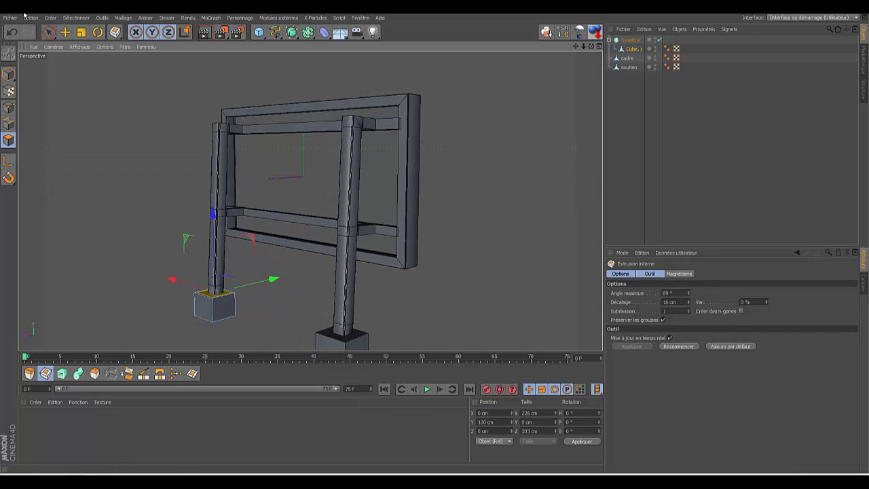
{"action": "left_click", "coordinate": [65, 32]}
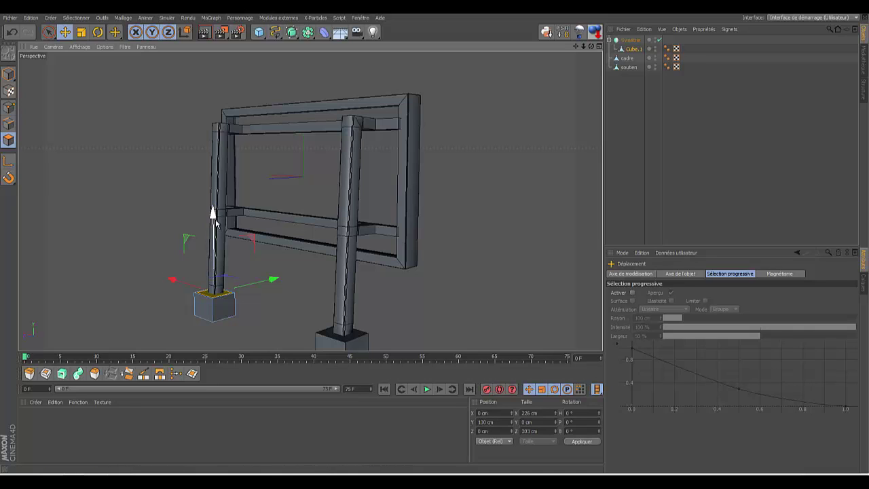
{"action": "left_click_drag", "start_coordinate": [212, 214], "coordinate": [212, 214]}
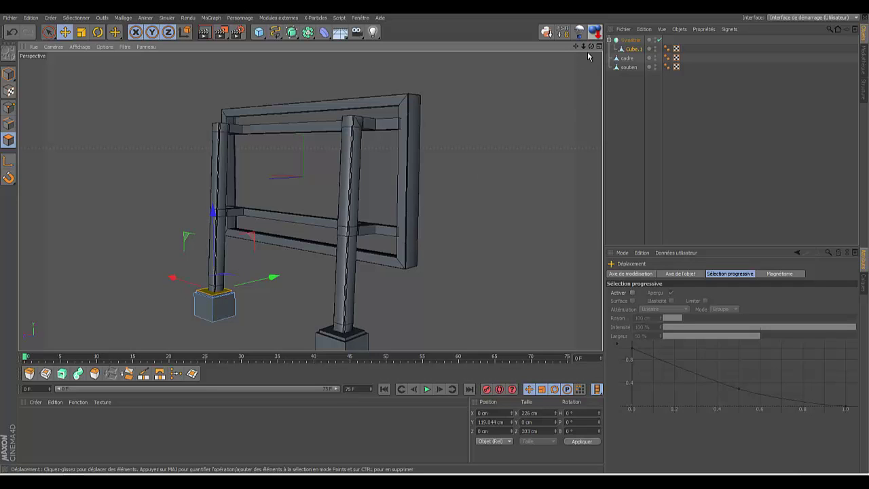
- Select the edge loops around the footing's two opposite side faces and its upper rim using Loop Selection
{"action": "left_click_drag", "start_coordinate": [591, 46], "coordinate": [434, 238]}
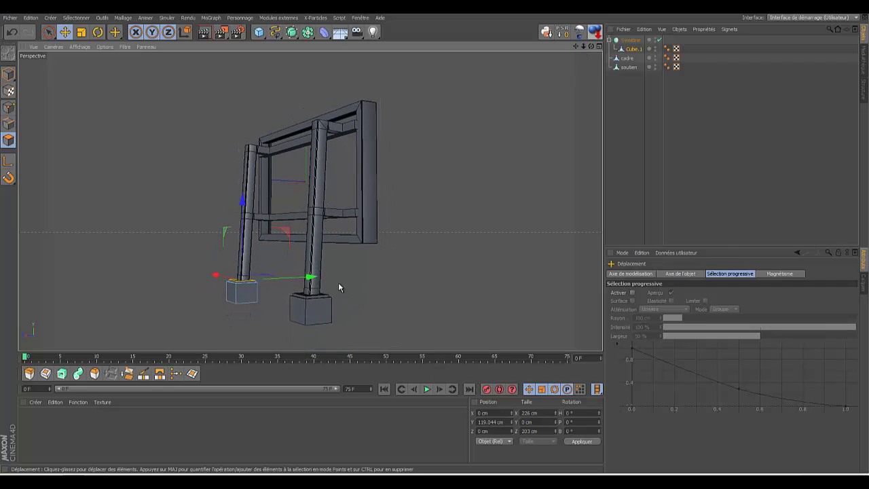
{"action": "left_click", "coordinate": [9, 123]}
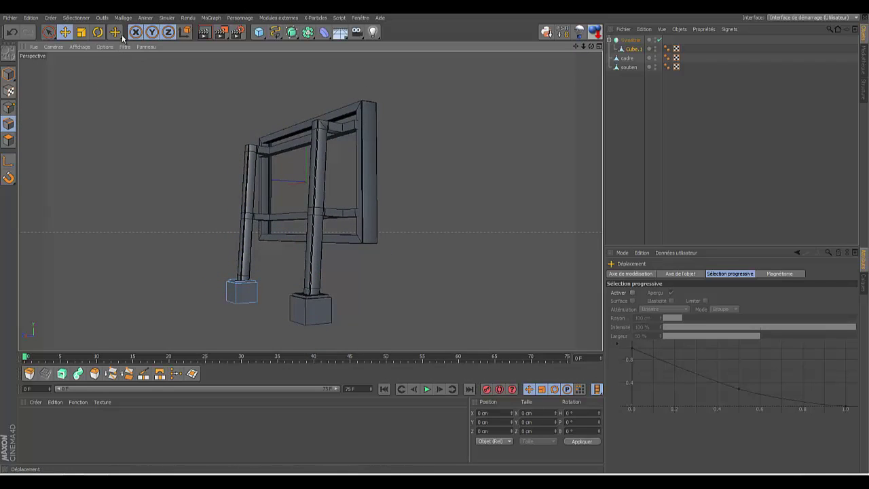
{"action": "left_click", "coordinate": [76, 17]}
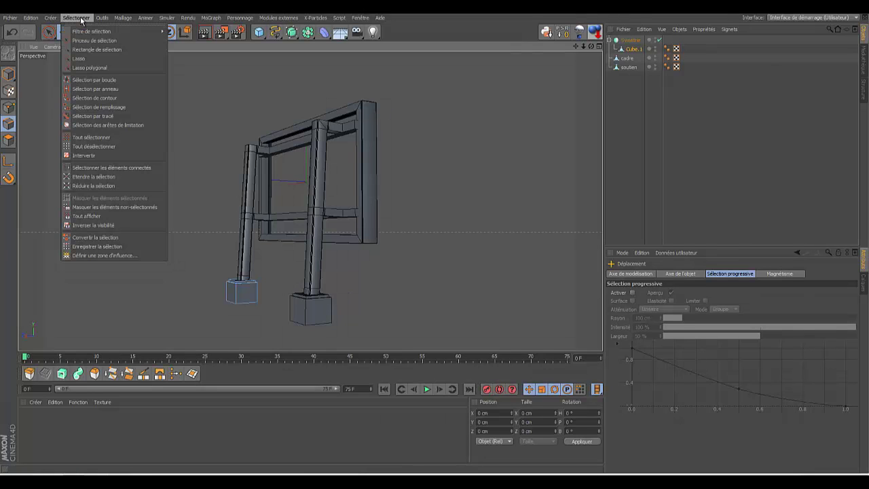
{"action": "left_click", "coordinate": [94, 80]}
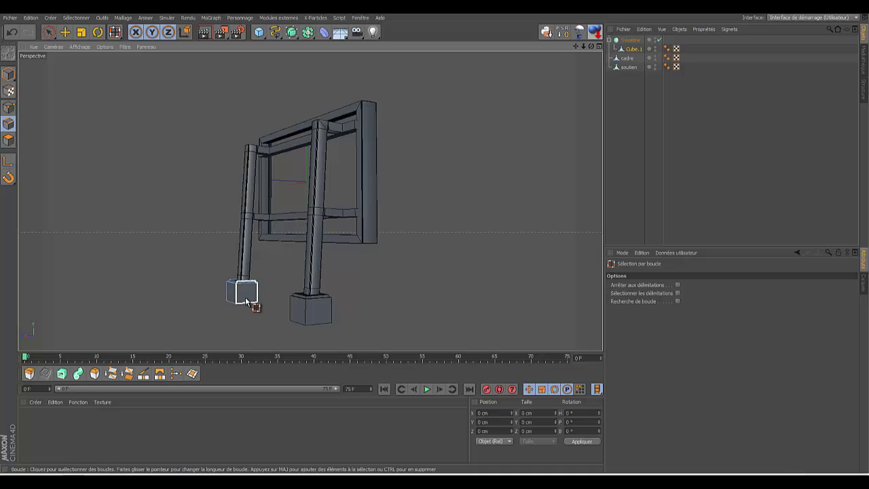
{"action": "left_click", "coordinate": [247, 306]}
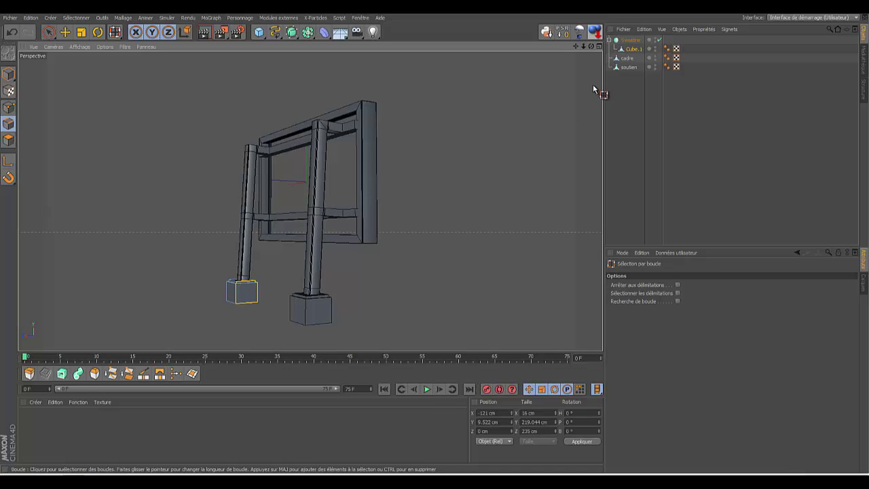
{"action": "left_click_drag", "start_coordinate": [592, 46], "coordinate": [534, 102]}
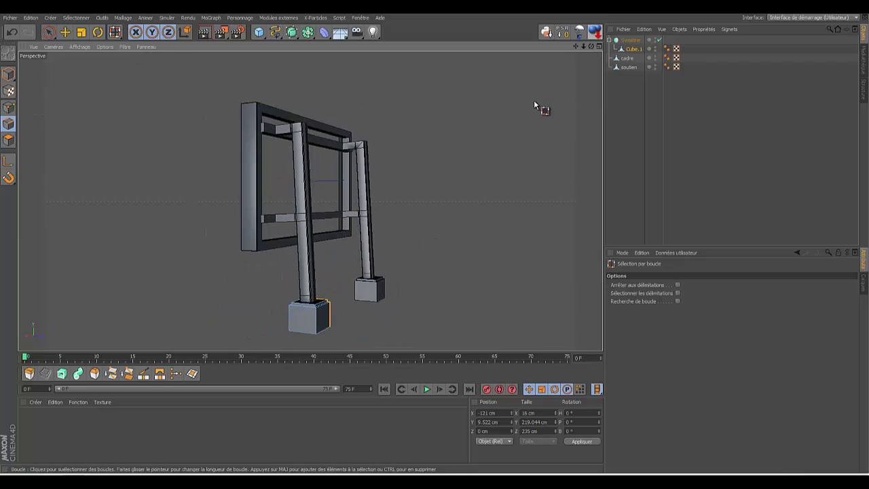
{"action": "left_click", "coordinate": [317, 323]}
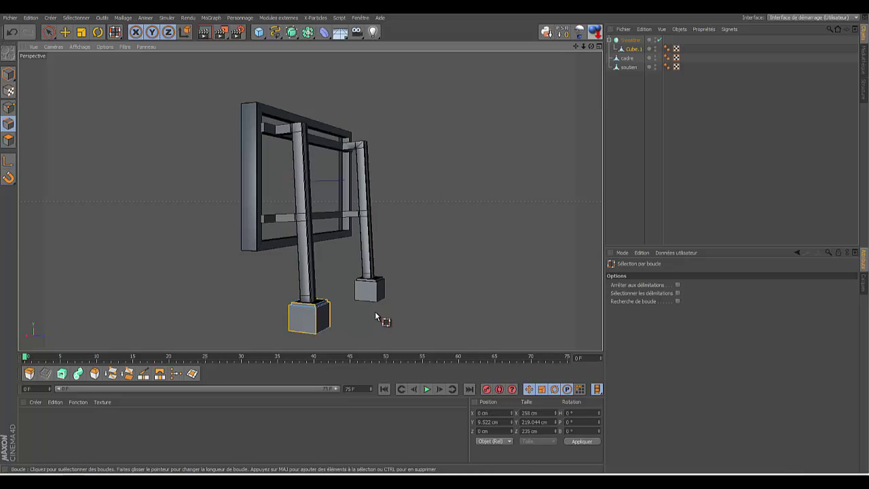
{"action": "left_click", "coordinate": [326, 310]}
{"action": "left_click_drag", "start_coordinate": [592, 47], "coordinate": [435, 237]}
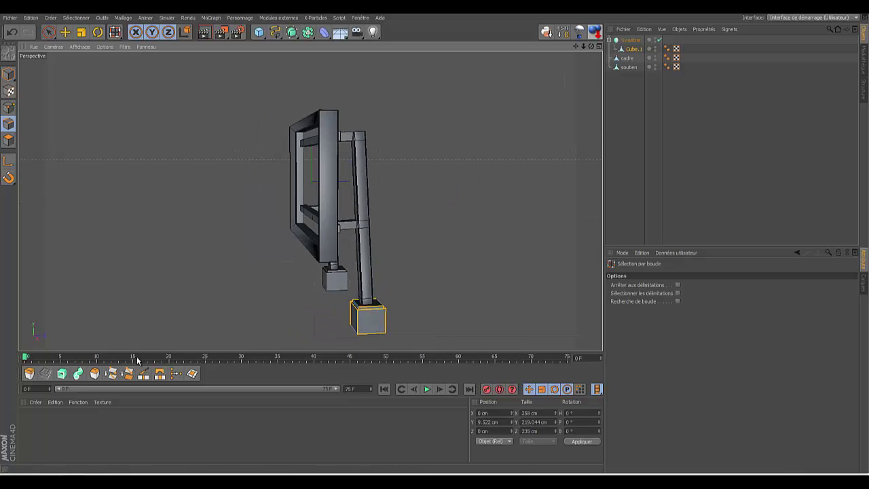
- Bevel the selected footing edges with a 5 cm inner offset, 2 subdivisions and linear type
{"action": "left_click", "coordinate": [94, 373]}
{"action": "left_click", "coordinate": [167, 289]}
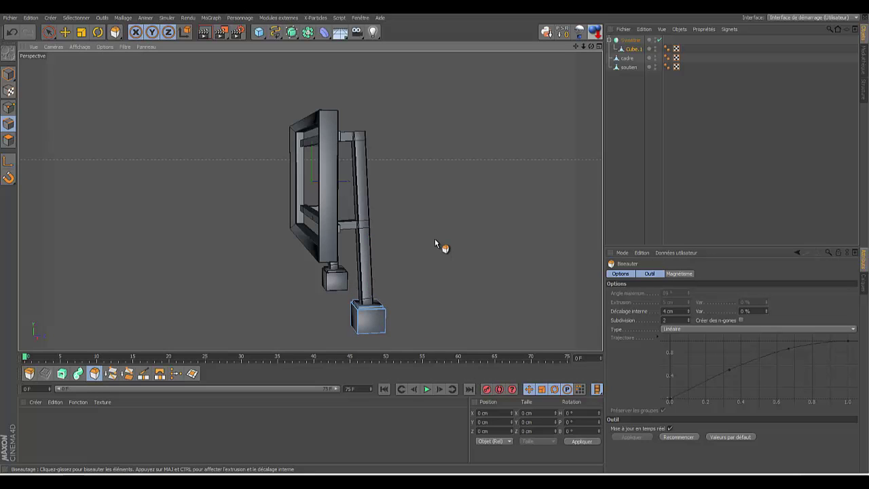
{"action": "key", "text": "ctrl+a"}
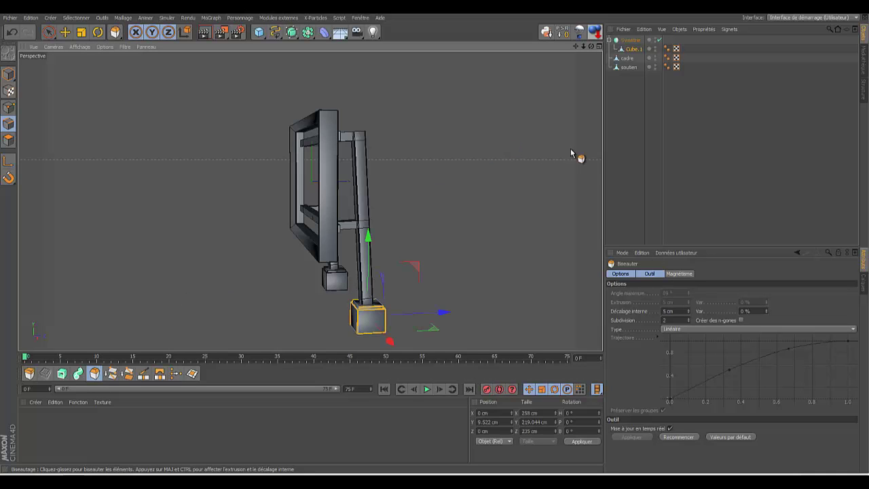
- Deselect the footing and render the perspective view from two angles to check the billboard structure
{"action": "mouse_move", "coordinate": [591, 45]}
{"action": "left_mouse_down"}
{"action": "mouse_move", "coordinate": [436, 243]}
{"action": "mouse_move", "coordinate": [597, 58]}
{"action": "left_mouse_up"}
{"action": "left_click", "coordinate": [616, 116]}
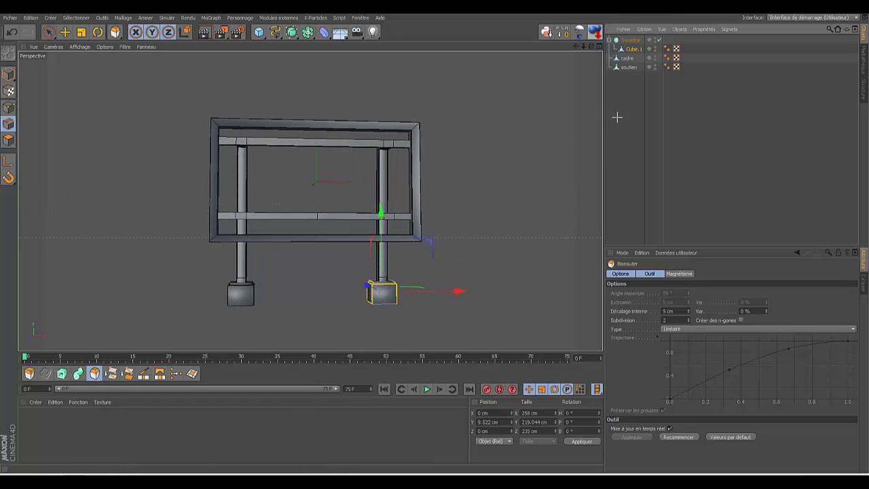
{"action": "left_click", "coordinate": [205, 34]}
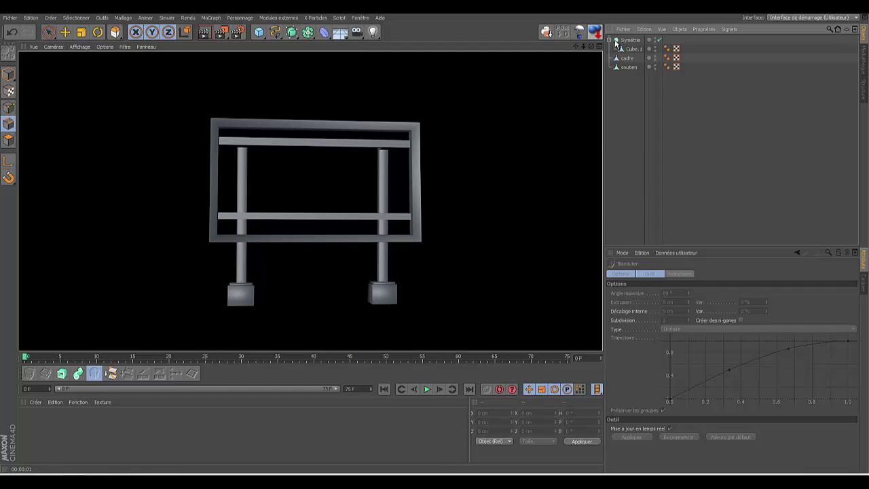
{"action": "left_click_drag", "start_coordinate": [592, 45], "coordinate": [437, 239]}
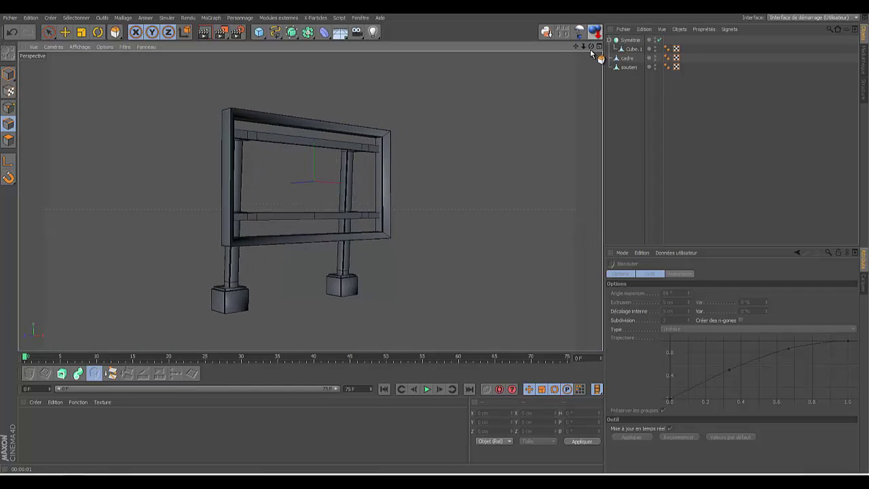
{"action": "left_click", "coordinate": [204, 32]}
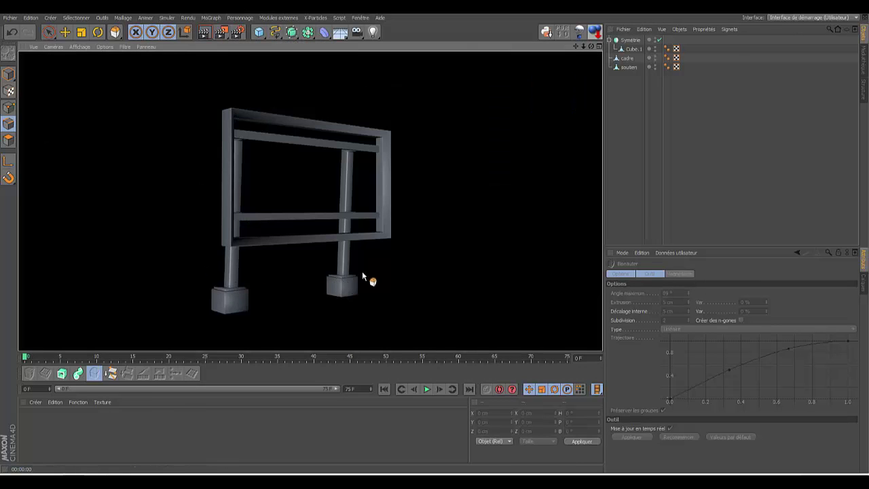
{"action": "left_click_drag", "start_coordinate": [591, 43], "coordinate": [434, 239]}
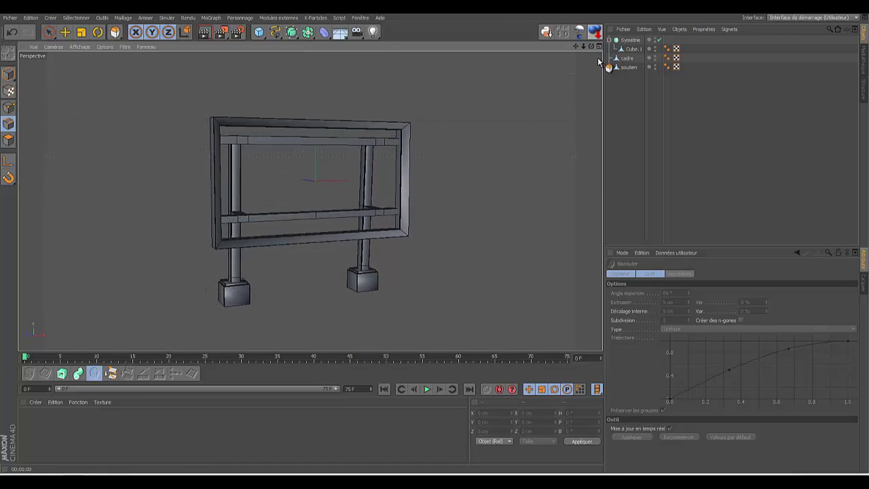
- Convert the Symétrie object to editable geometry and take Cube.1 out of the group, deleting the leftover null
{"action": "left_click", "coordinate": [631, 41]}
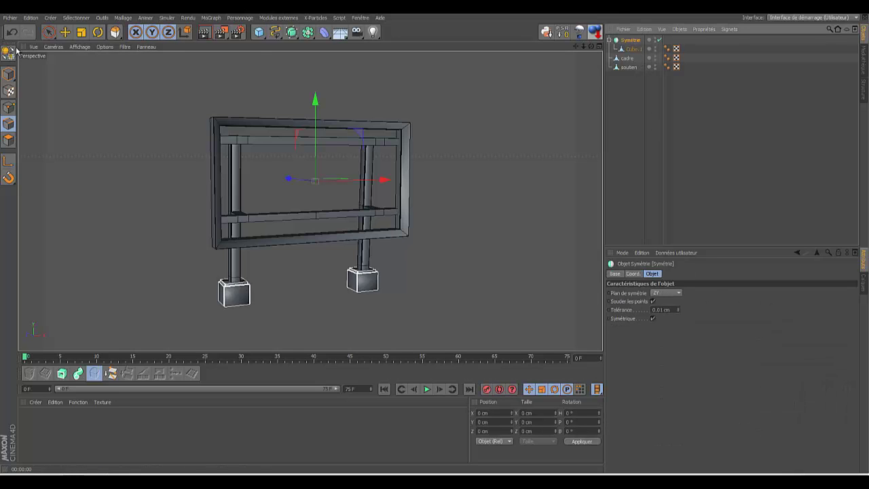
{"action": "key", "text": "c"}
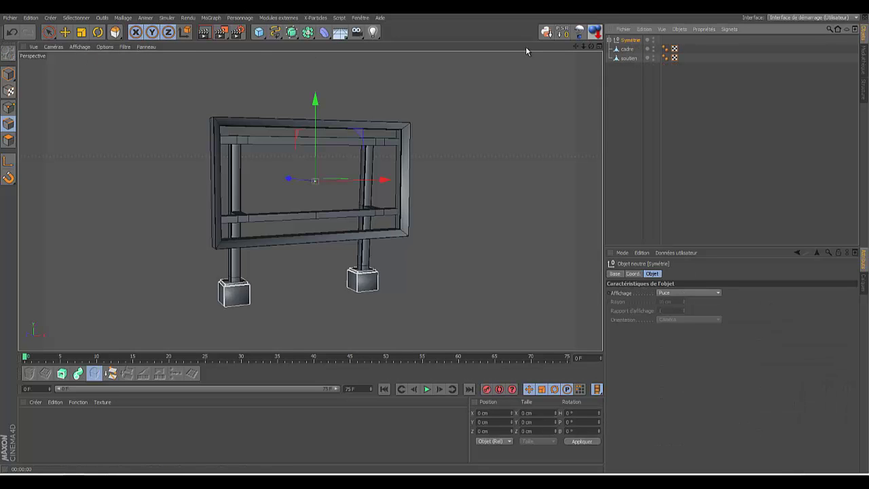
{"action": "left_click", "coordinate": [609, 41]}
{"action": "left_click_drag", "start_coordinate": [633, 50], "coordinate": [634, 87]}
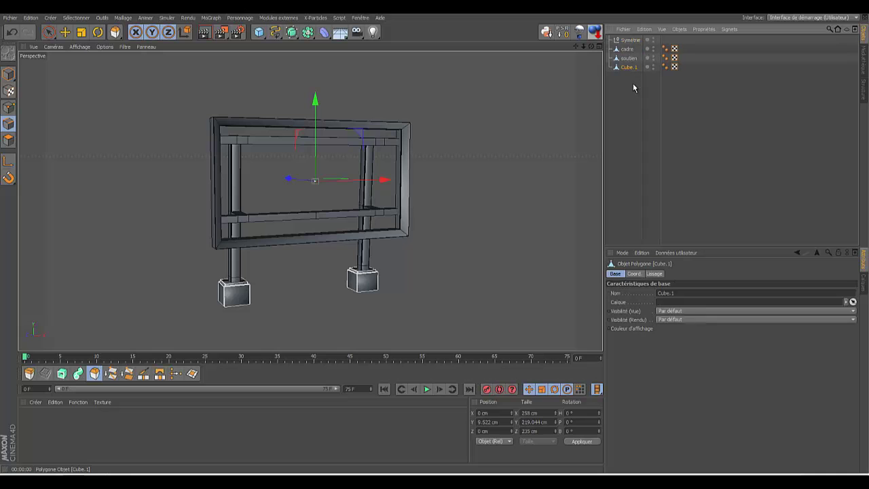
{"action": "left_click", "coordinate": [630, 41]}
{"action": "key", "text": "Delete"}
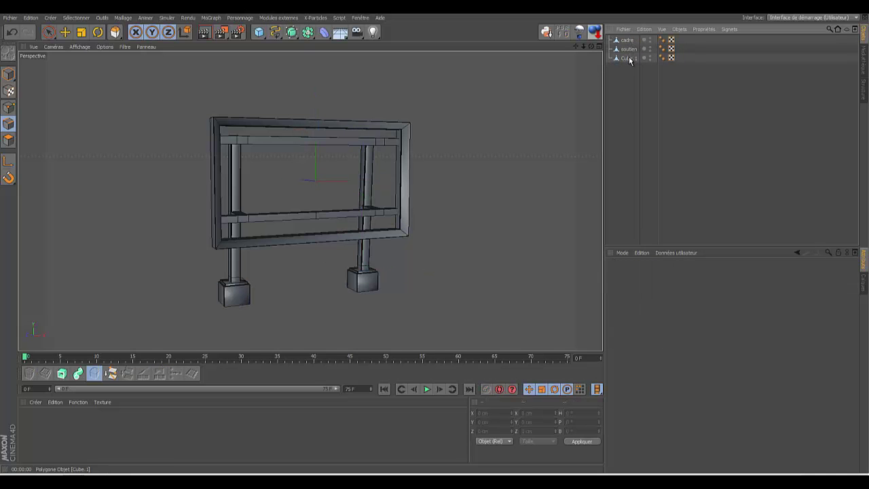
- Rename the footing mesh Cube.1 as bloc and deselect it
{"action": "double_click", "coordinate": [631, 58]}
{"action": "key", "text": "BackSpace"}
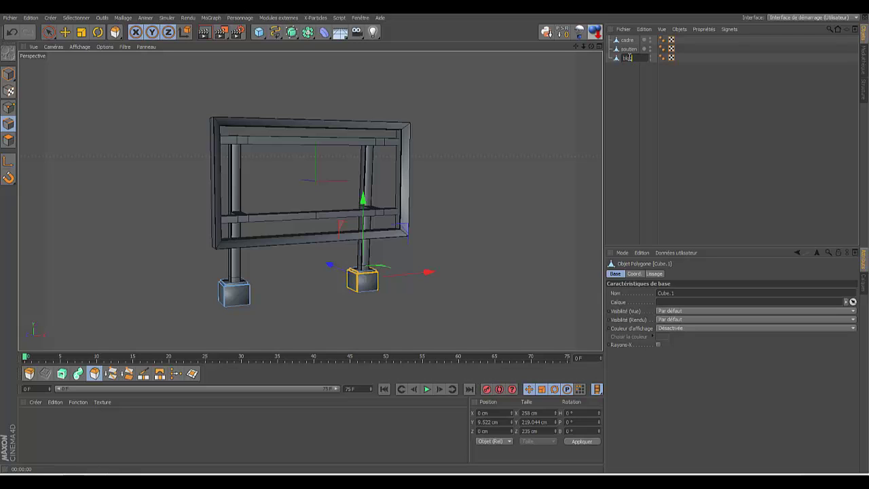
{"action": "type", "text": "bloc"}
{"action": "key", "text": "Return"}
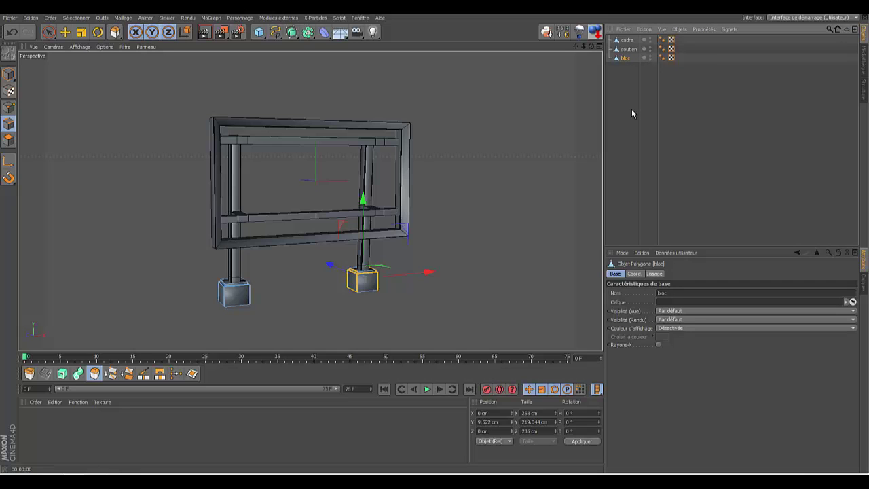
{"action": "left_click", "coordinate": [631, 120]}
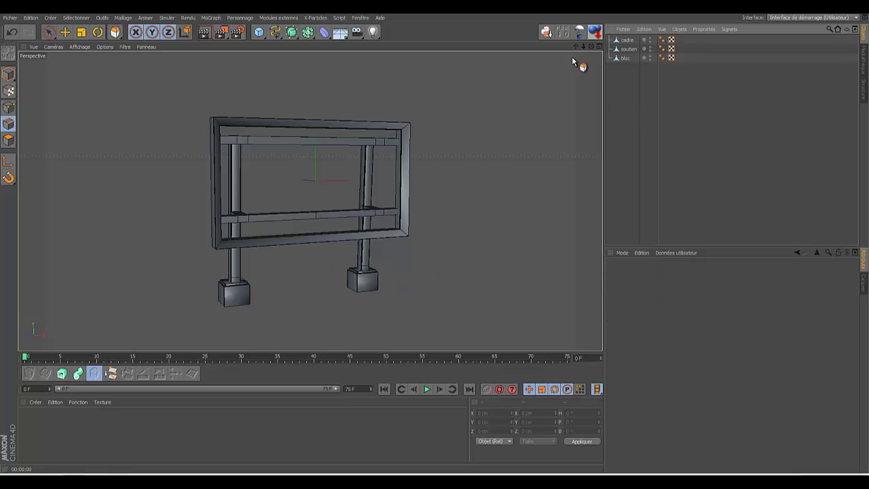
- Add a cylinder primitive and move it along its Z axis clear of the front of the billboard frame
{"action": "left_click_drag", "start_coordinate": [591, 47], "coordinate": [434, 239]}
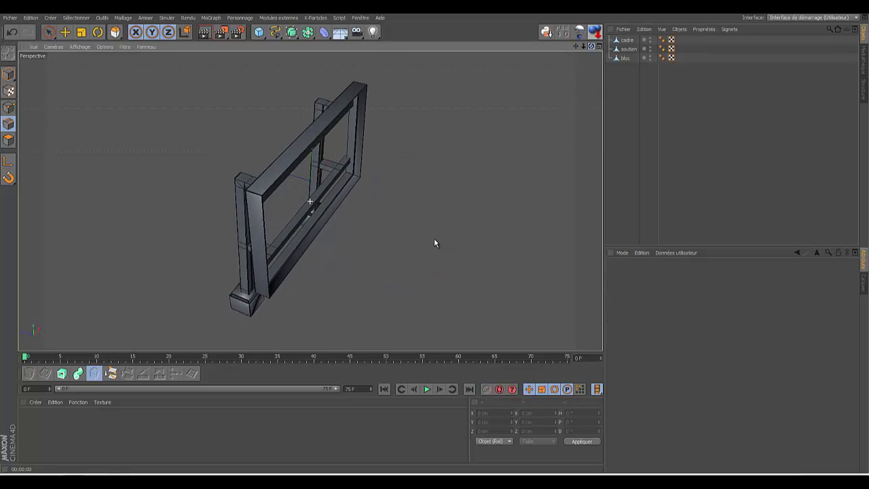
{"action": "left_click", "coordinate": [266, 42]}
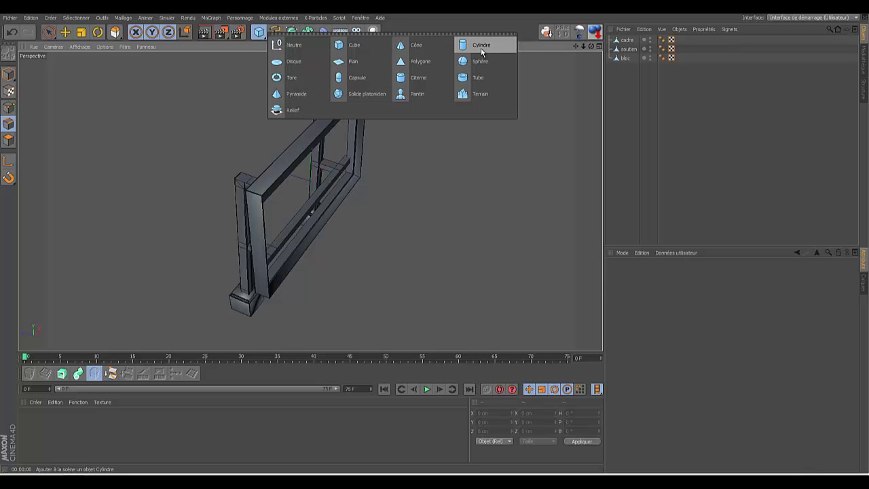
{"action": "left_click", "coordinate": [481, 46]}
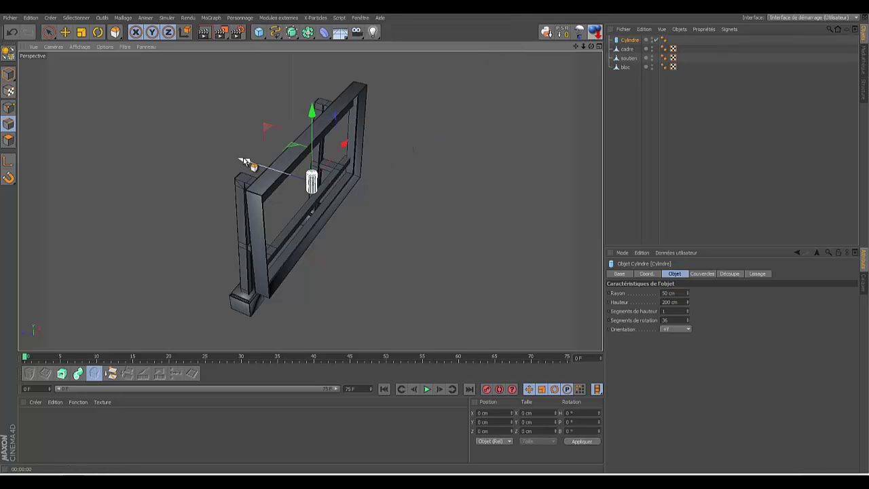
{"action": "left_click", "coordinate": [67, 34]}
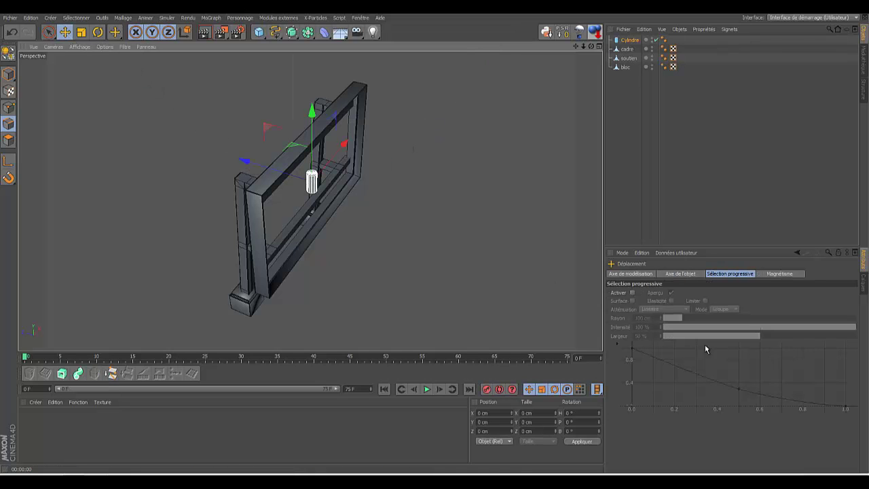
{"action": "left_click_drag", "start_coordinate": [247, 160], "coordinate": [333, 186]}
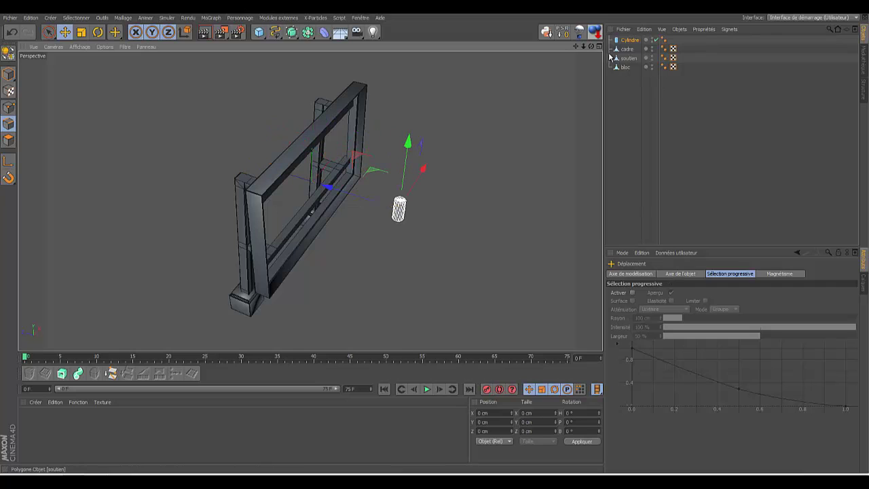
- Give the cylinder 6 rotation segments, a radius of 22 cm and a height of 17 cm to make a small hexagonal bolt
{"action": "left_click", "coordinate": [630, 42]}
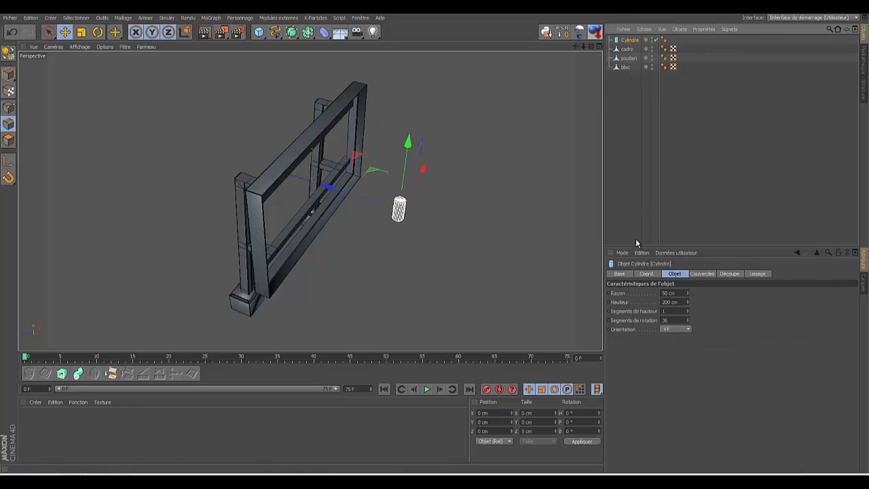
{"action": "double_click", "coordinate": [665, 320]}
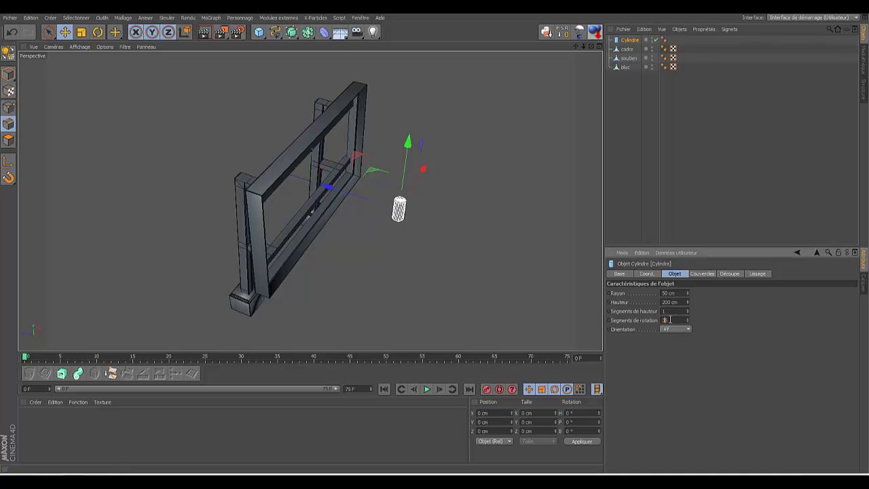
{"action": "key", "text": "Return"}
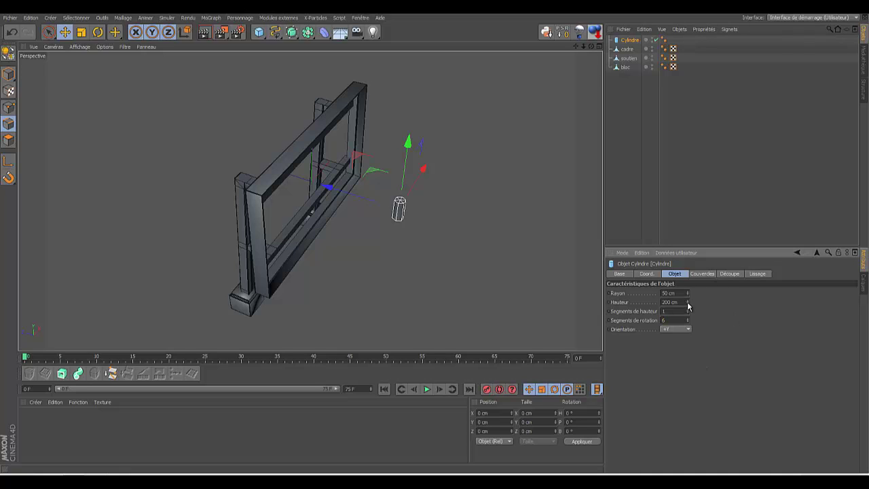
{"action": "left_click_drag", "start_coordinate": [689, 306], "coordinate": [687, 296]}
{"action": "left_click_drag", "start_coordinate": [584, 46], "coordinate": [435, 242]}
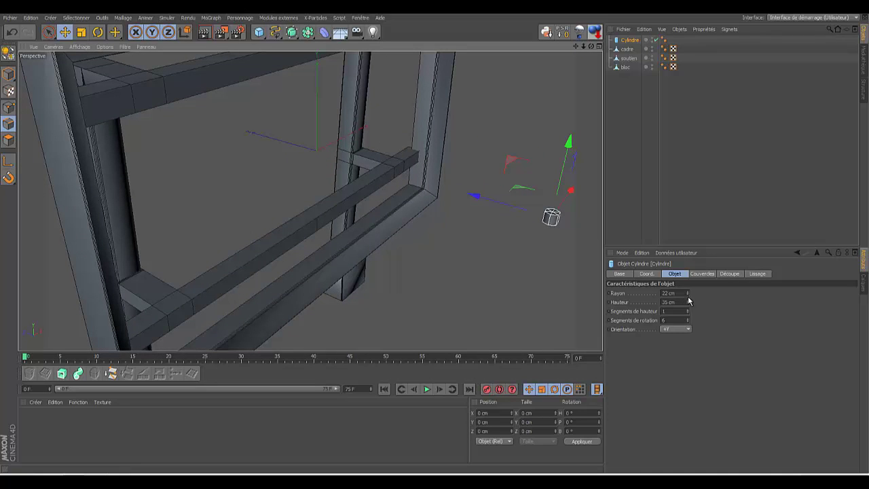
{"action": "left_click_drag", "start_coordinate": [688, 307], "coordinate": [688, 307]}
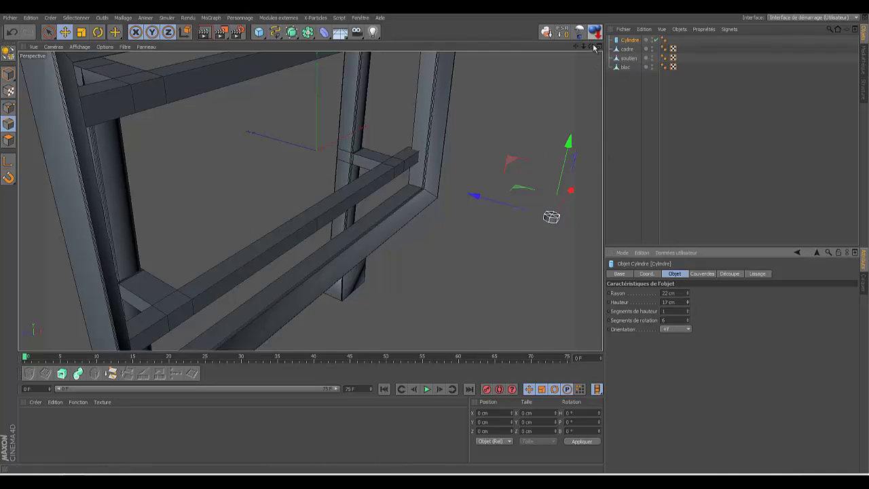
- Reduce the hexagonal cylinder's radius to about 14 cm and set its caps to 2 segments
{"action": "left_click_drag", "start_coordinate": [591, 46], "coordinate": [433, 236]}
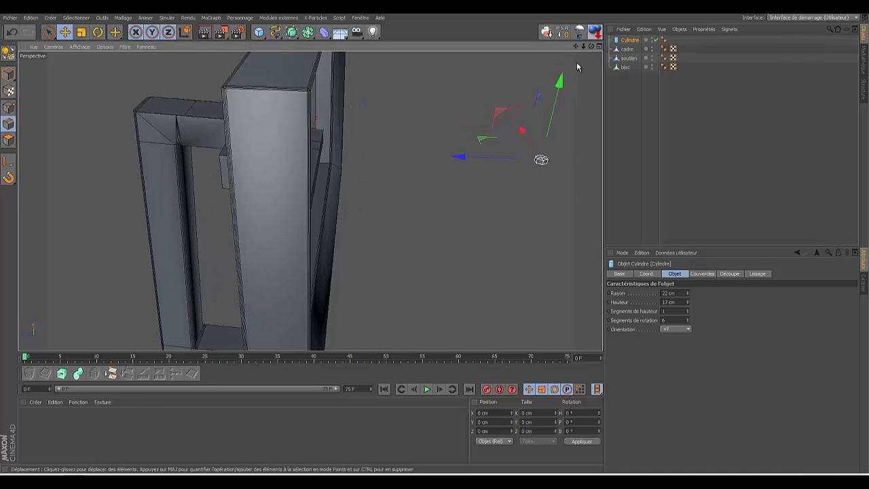
{"action": "mouse_move", "coordinate": [591, 46]}
{"action": "left_mouse_down"}
{"action": "mouse_move", "coordinate": [436, 242]}
{"action": "mouse_move", "coordinate": [592, 49]}
{"action": "left_mouse_up"}
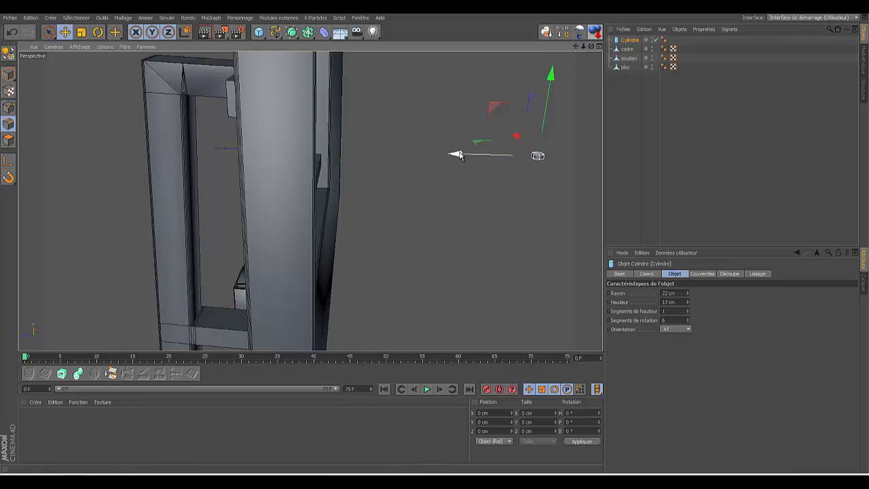
{"action": "left_click_drag", "start_coordinate": [592, 46], "coordinate": [435, 243]}
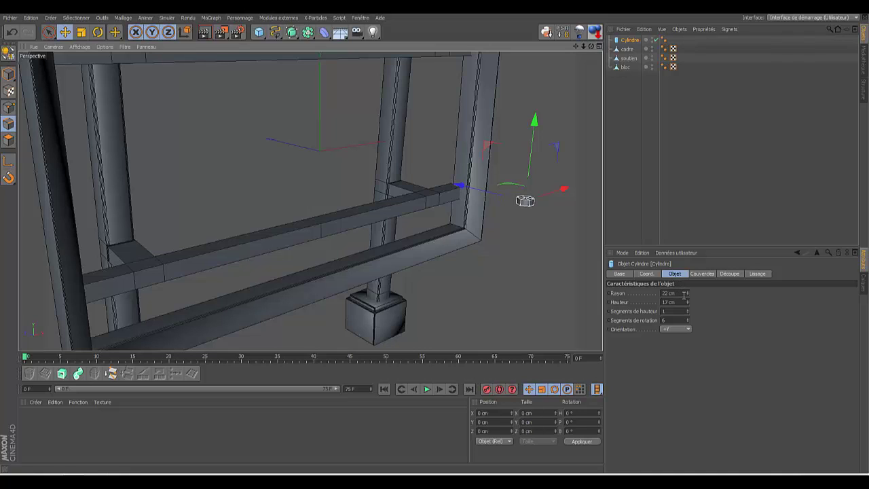
{"action": "left_click_drag", "start_coordinate": [687, 295], "coordinate": [687, 294]}
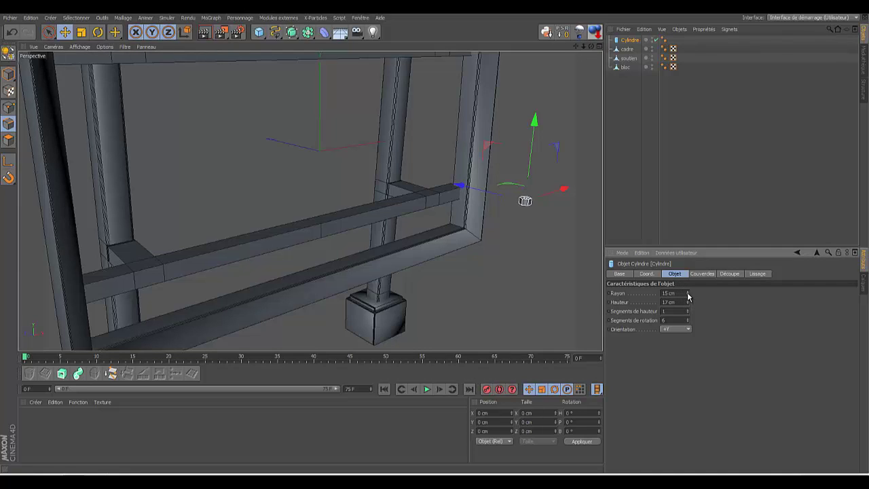
{"action": "left_click", "coordinate": [688, 295]}
{"action": "left_click", "coordinate": [702, 275]}
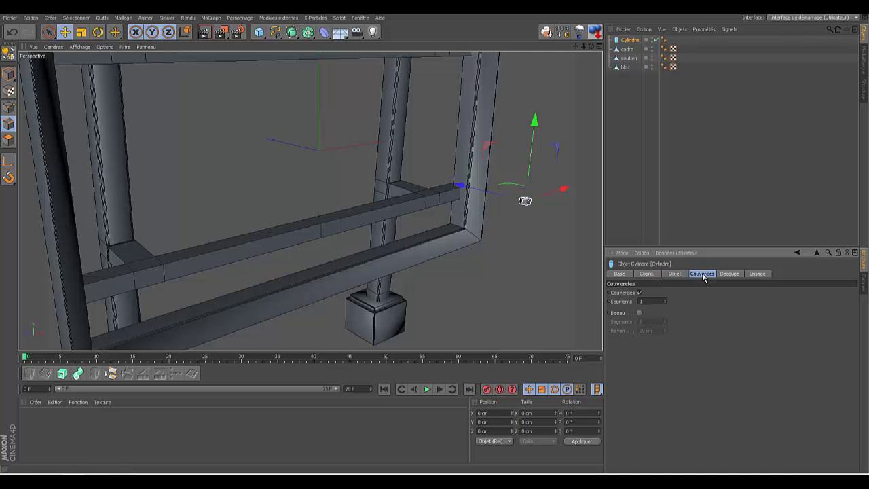
{"action": "left_click", "coordinate": [664, 299]}
{"action": "left_click_drag", "start_coordinate": [594, 51], "coordinate": [435, 238]}
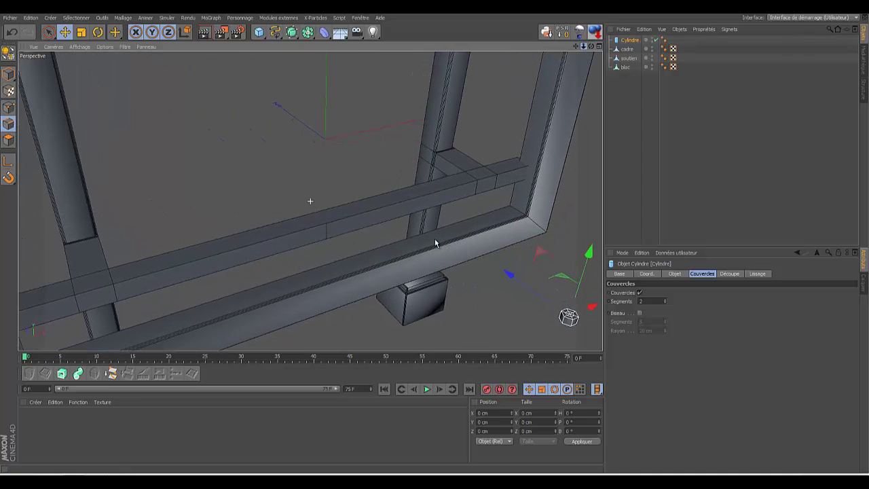
{"action": "left_click_drag", "start_coordinate": [583, 48], "coordinate": [433, 242]}
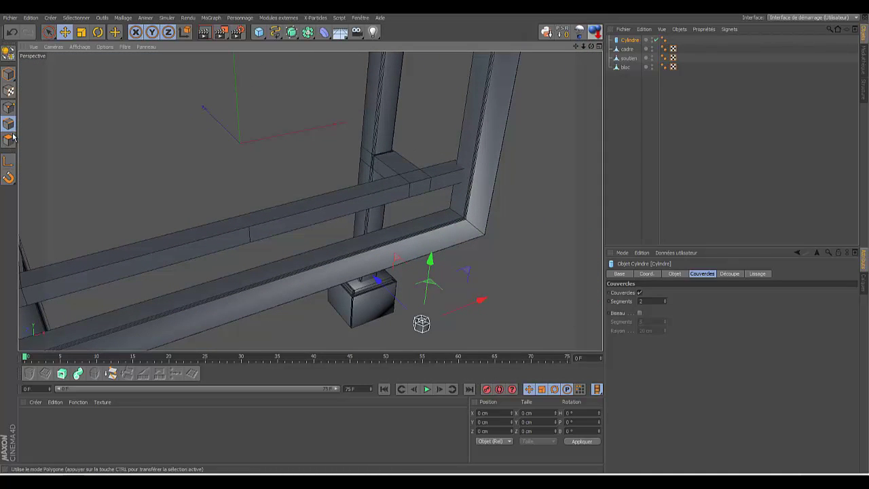
- Make the hexagonal cylinder editable and select the inner ring of polygons on its top cap
{"action": "left_click", "coordinate": [8, 140]}
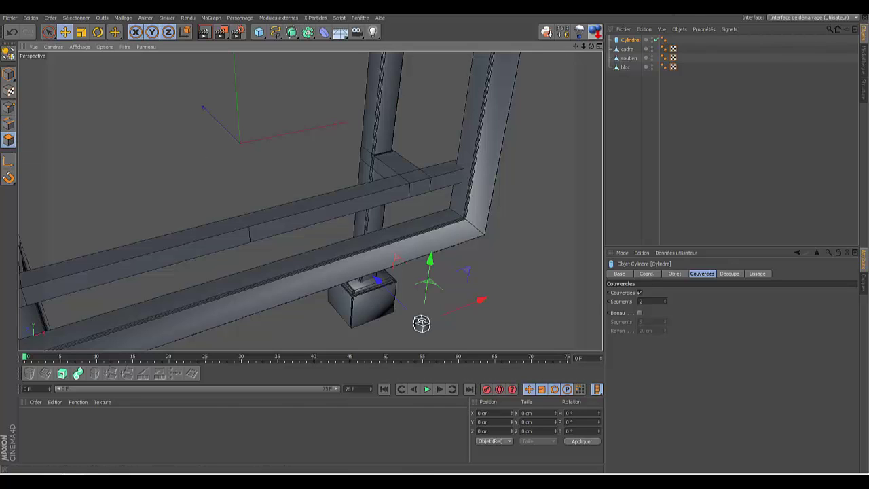
{"action": "left_click_drag", "start_coordinate": [583, 49], "coordinate": [435, 241]}
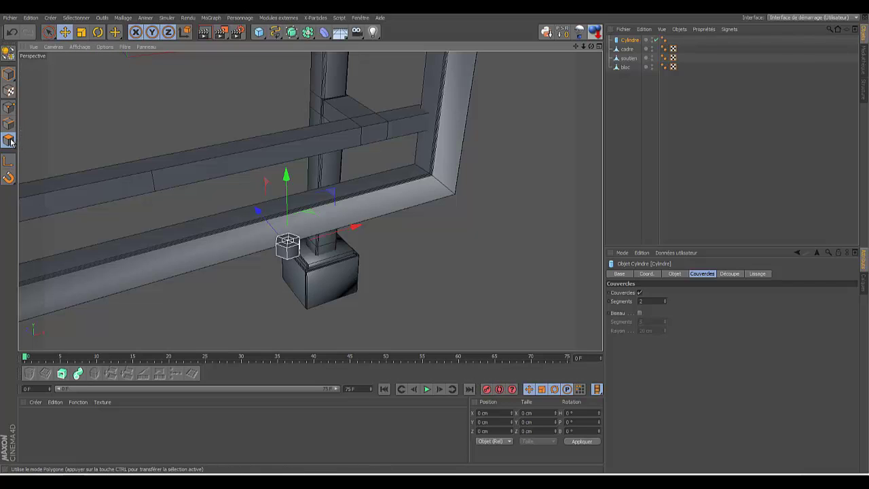
{"action": "left_click", "coordinate": [9, 54]}
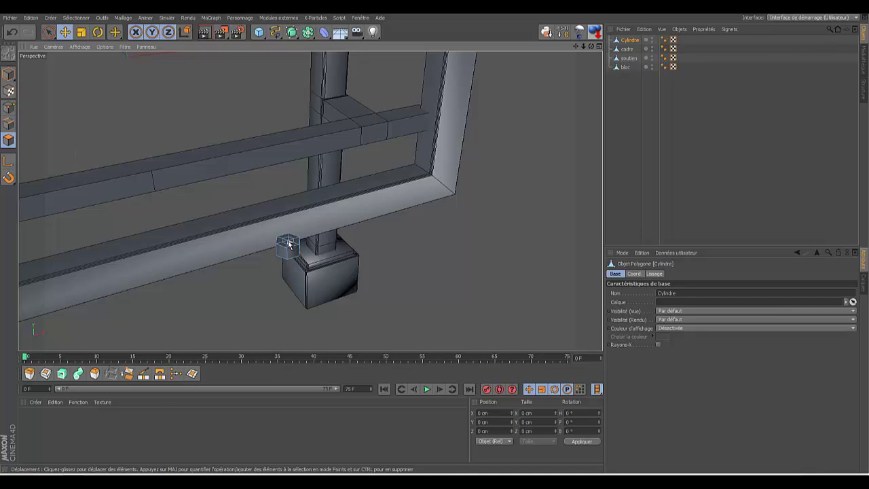
{"action": "left_click", "coordinate": [48, 32]}
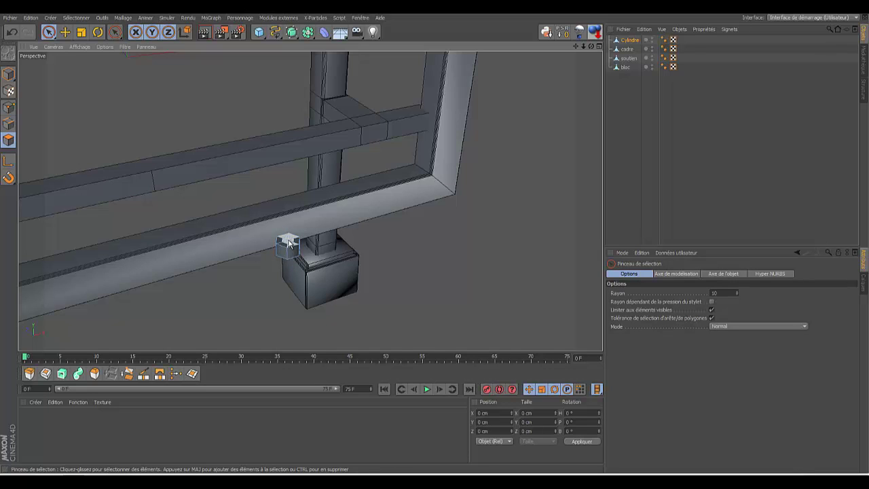
{"action": "left_click", "coordinate": [288, 243]}
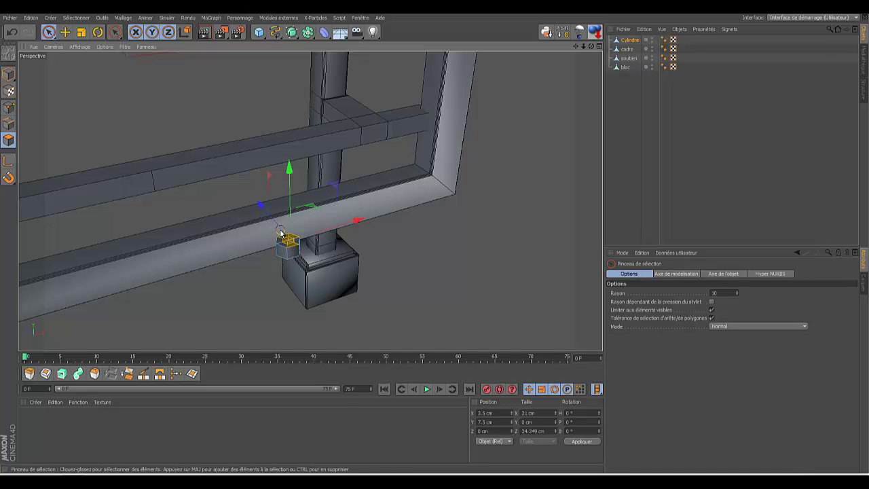
{"action": "left_click_drag", "start_coordinate": [295, 251], "coordinate": [439, 240], "text": "alt"}
{"action": "scroll", "coordinate": [435, 239], "scroll_direction": "up", "scroll_amount": 3}
{"action": "scroll", "coordinate": [434, 239], "scroll_direction": "down", "scroll_amount": 3}
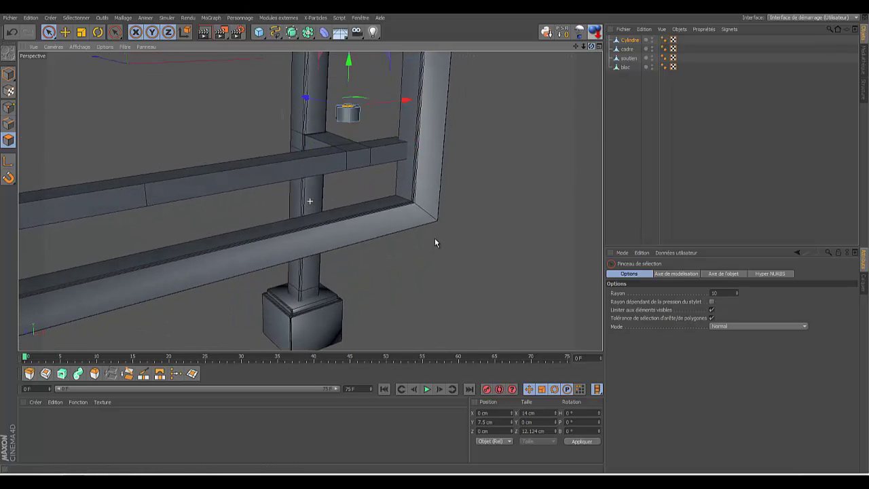
- Raise the selected inner cap polygons to about 9.86 cm in Y to form the bolt's domed top, undoing the first move
{"action": "left_click_drag", "start_coordinate": [366, 75], "coordinate": [356, 54]}
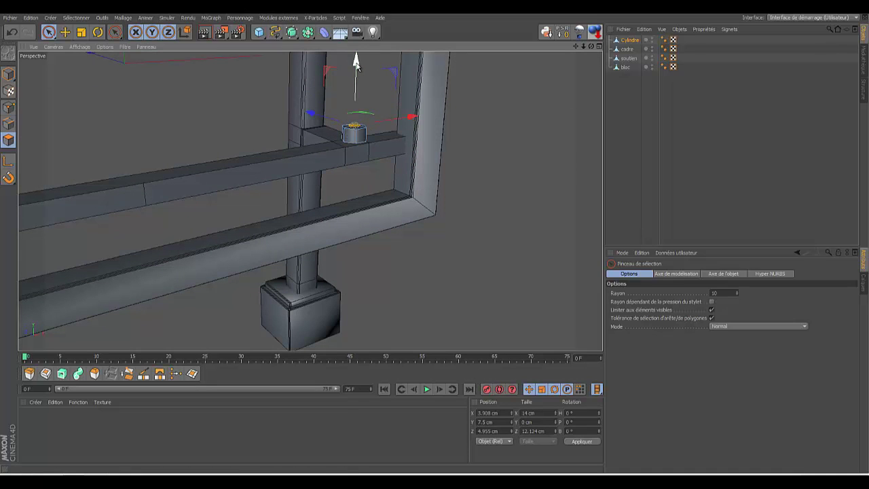
{"action": "left_click", "coordinate": [12, 32]}
{"action": "left_click_drag", "start_coordinate": [356, 61], "coordinate": [354, 61]}
{"action": "left_click", "coordinate": [644, 148]}
{"action": "left_click_drag", "start_coordinate": [590, 46], "coordinate": [435, 238]}
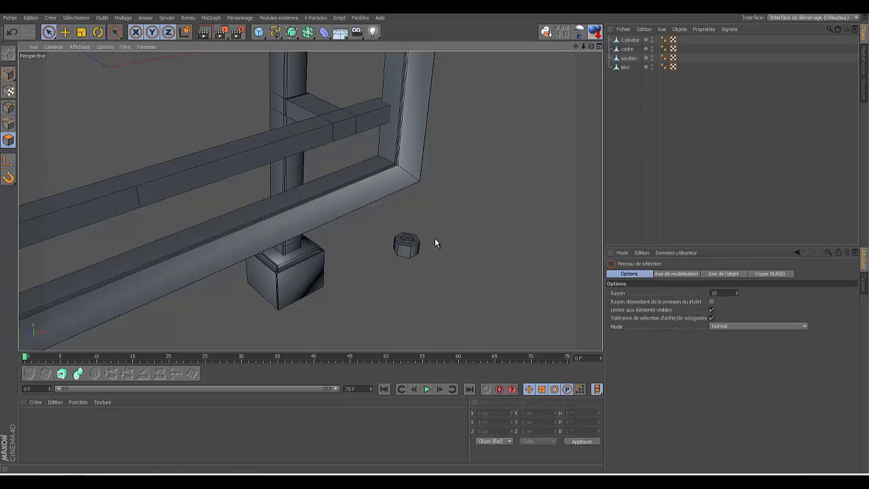
- Select all points of the hexagonal bolt and optimise its mesh to merge duplicate points
{"action": "left_click", "coordinate": [629, 41]}
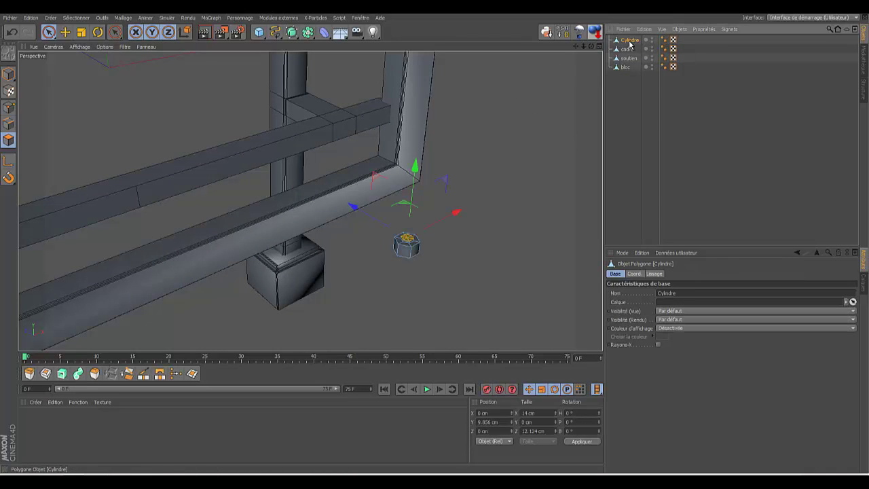
{"action": "left_click", "coordinate": [8, 107]}
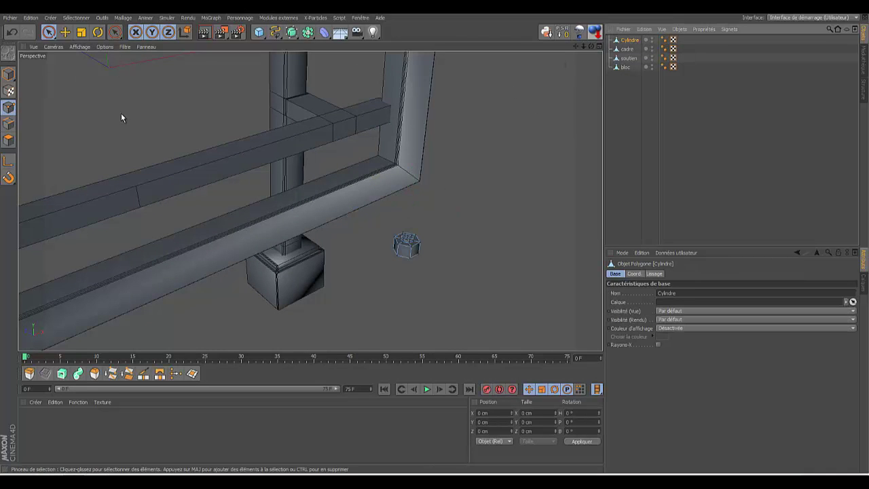
{"action": "key", "text": "ctrl+a"}
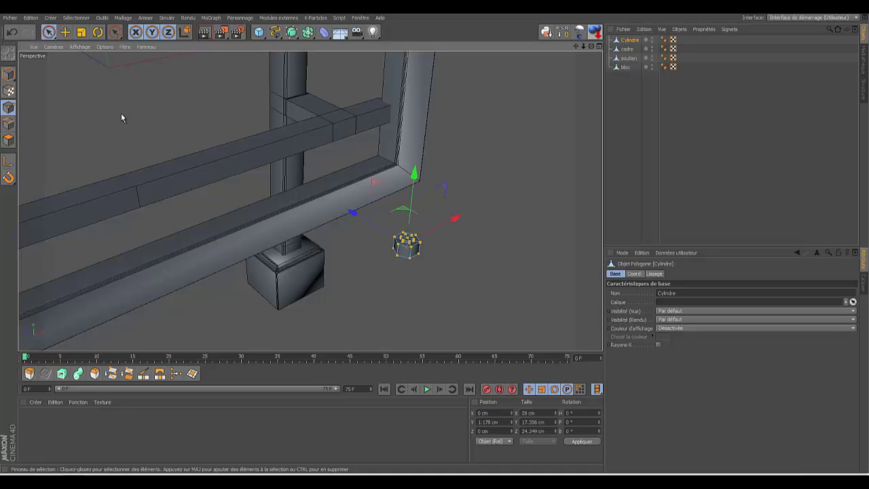
{"action": "right_click", "coordinate": [515, 204]}
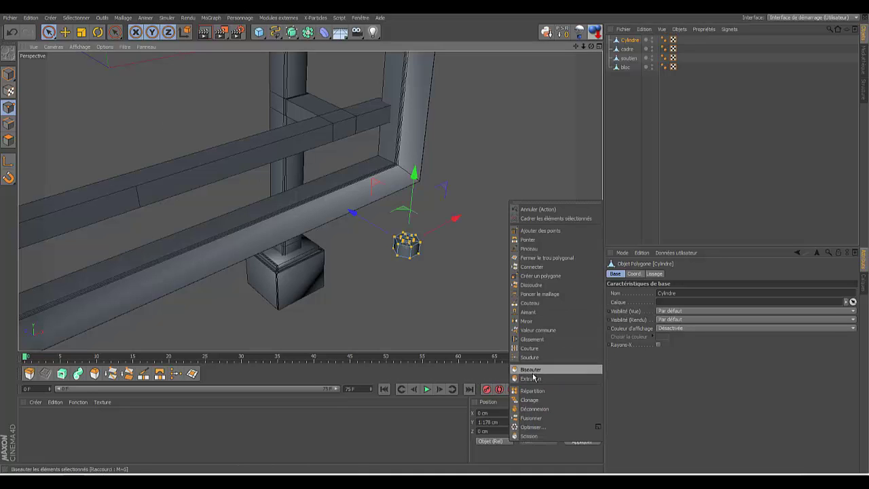
{"action": "left_click", "coordinate": [540, 429]}
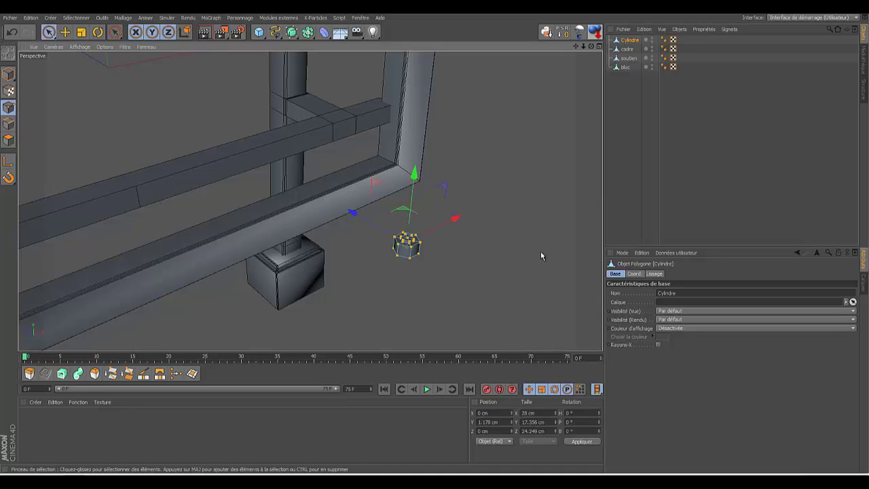
{"action": "left_click", "coordinate": [758, 122]}
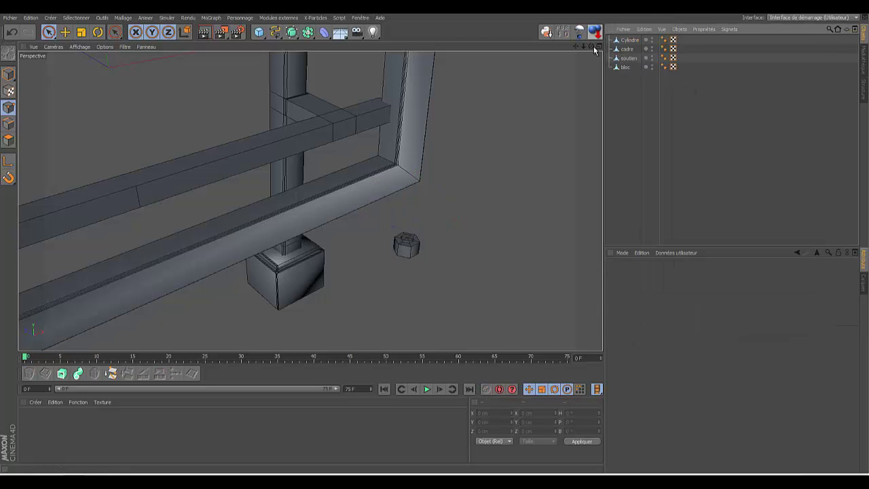
- Scale the whole bolt object along Y to a height of about 11.28 cm, undoing the first scaling of its points
{"action": "left_click_drag", "start_coordinate": [591, 46], "coordinate": [434, 242]}
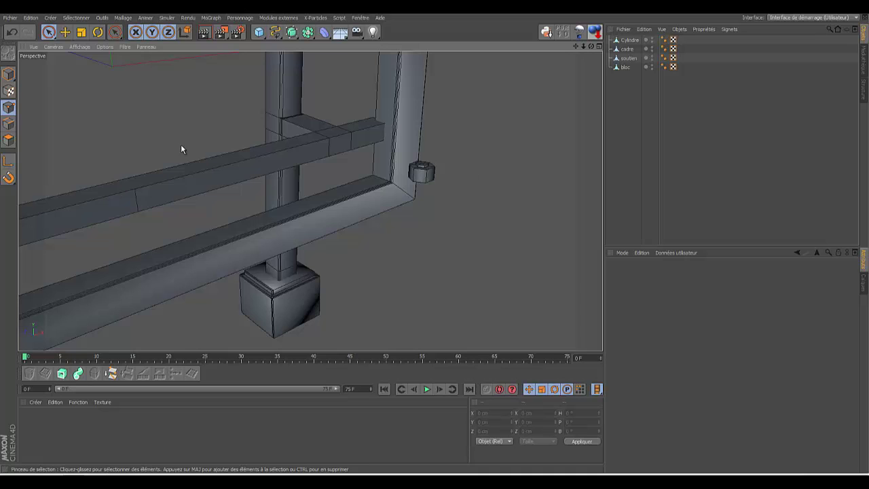
{"action": "left_click", "coordinate": [422, 171]}
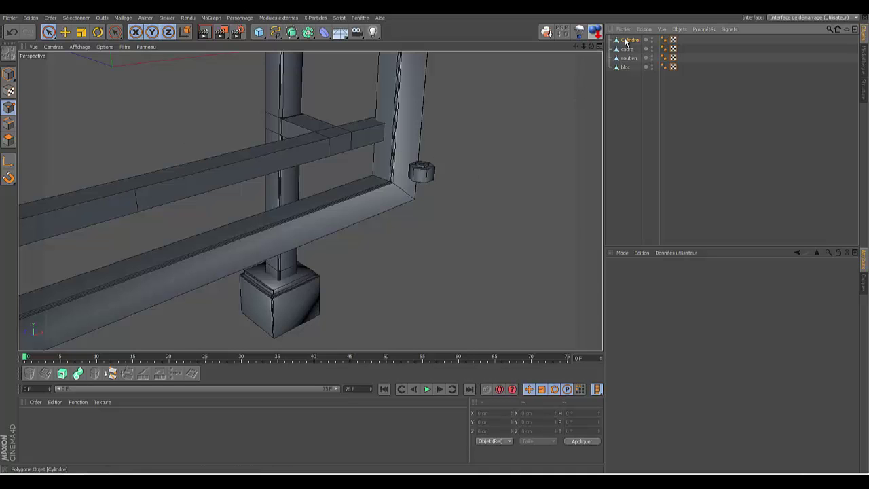
{"action": "left_click", "coordinate": [81, 31]}
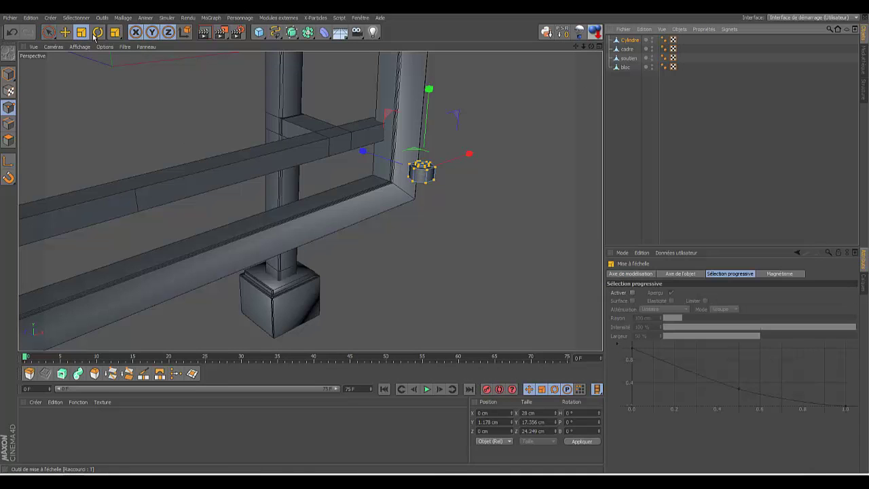
{"action": "left_click_drag", "start_coordinate": [429, 90], "coordinate": [430, 102]}
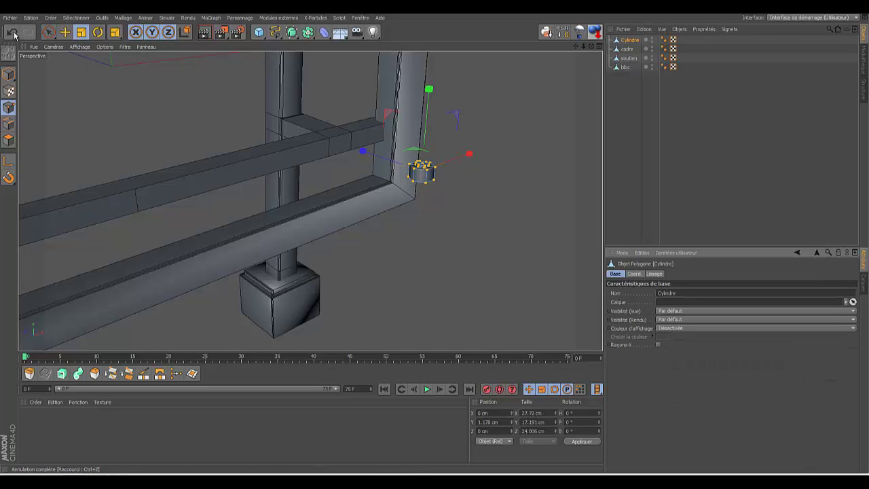
{"action": "left_click", "coordinate": [9, 75]}
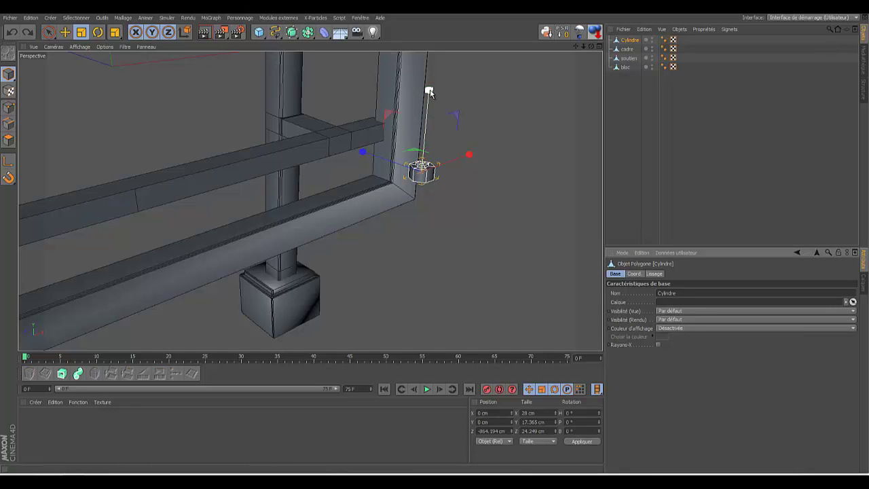
{"action": "left_click_drag", "start_coordinate": [428, 90], "coordinate": [429, 124]}
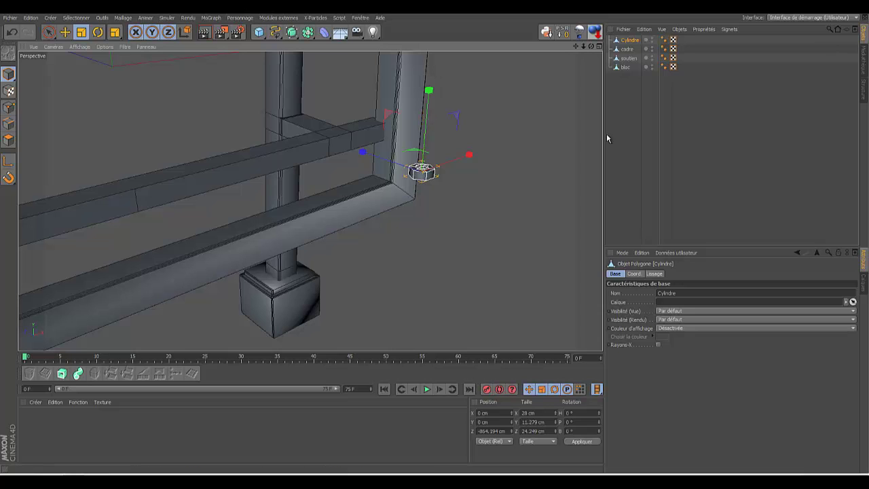
{"action": "left_click", "coordinate": [634, 136]}
- Loop-select the top and bottom outer edges of the bolt and bevel them by 0.7 cm with 2 subdivisions
{"action": "left_click_drag", "start_coordinate": [591, 46], "coordinate": [434, 238]}
{"action": "left_click", "coordinate": [8, 124]}
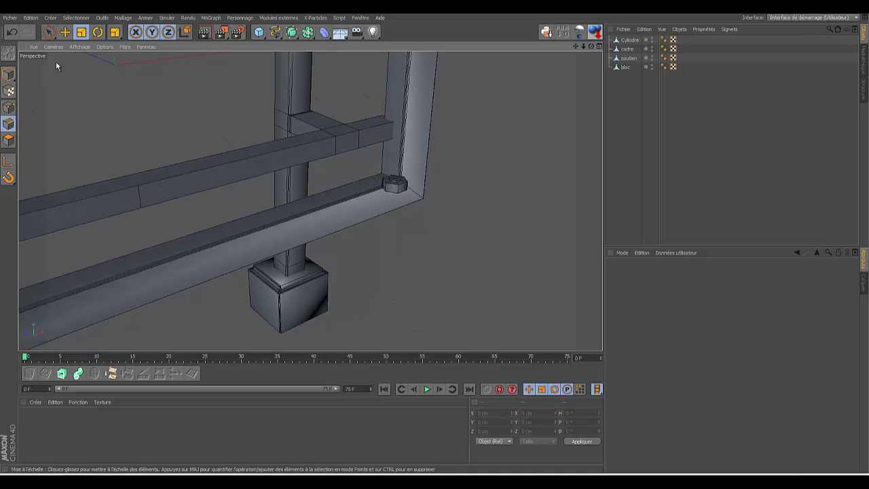
{"action": "left_click", "coordinate": [77, 18]}
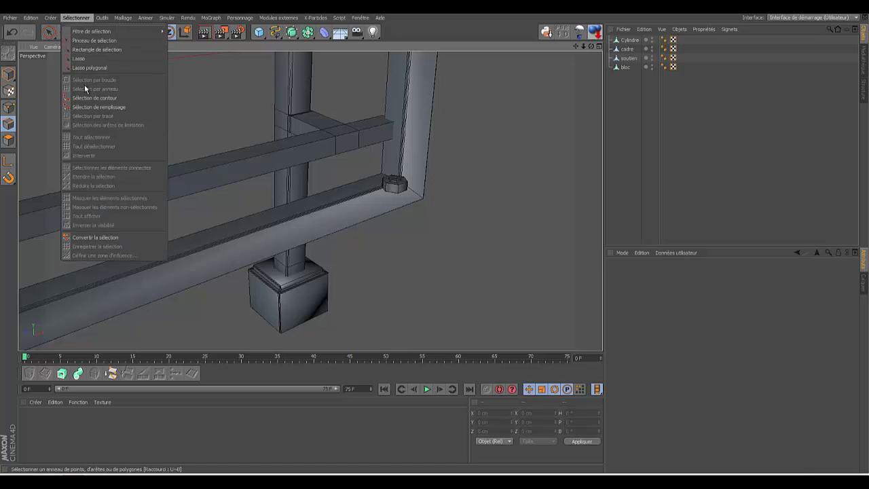
{"action": "left_click", "coordinate": [632, 40]}
{"action": "double_click", "coordinate": [632, 40]}
{"action": "key", "text": "Return"}
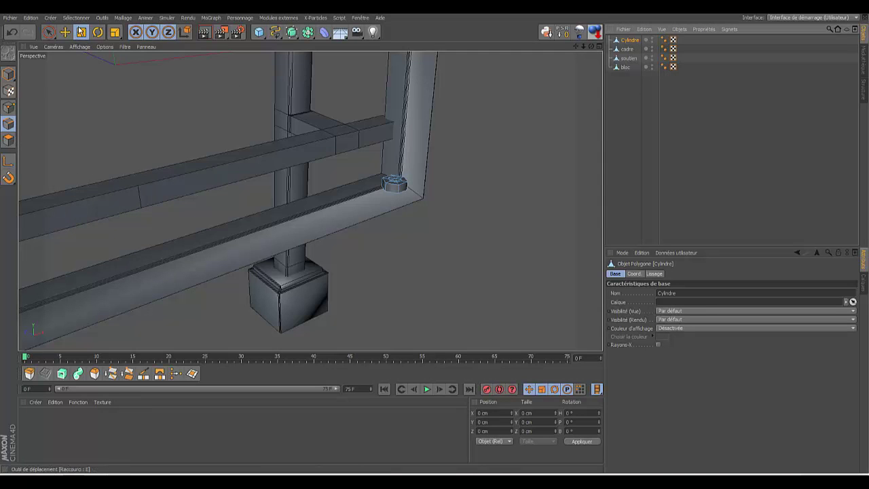
{"action": "left_click", "coordinate": [78, 18]}
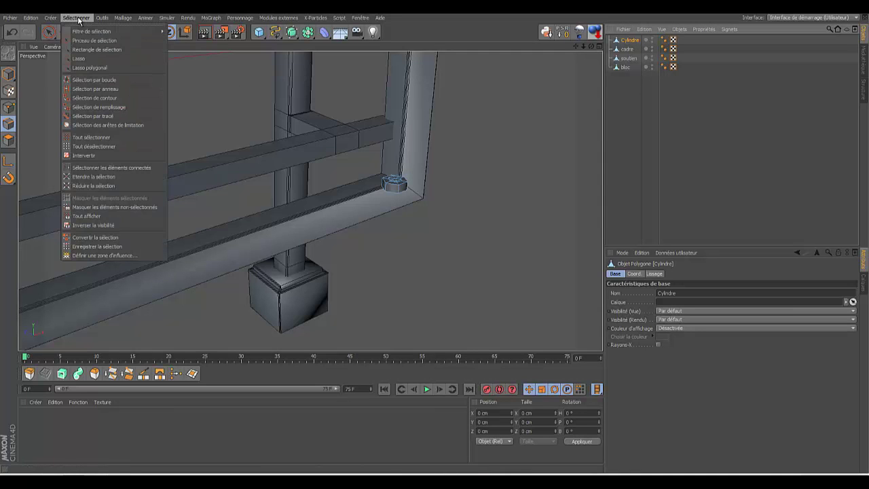
{"action": "left_click", "coordinate": [92, 80]}
{"action": "left_click", "coordinate": [393, 187]}
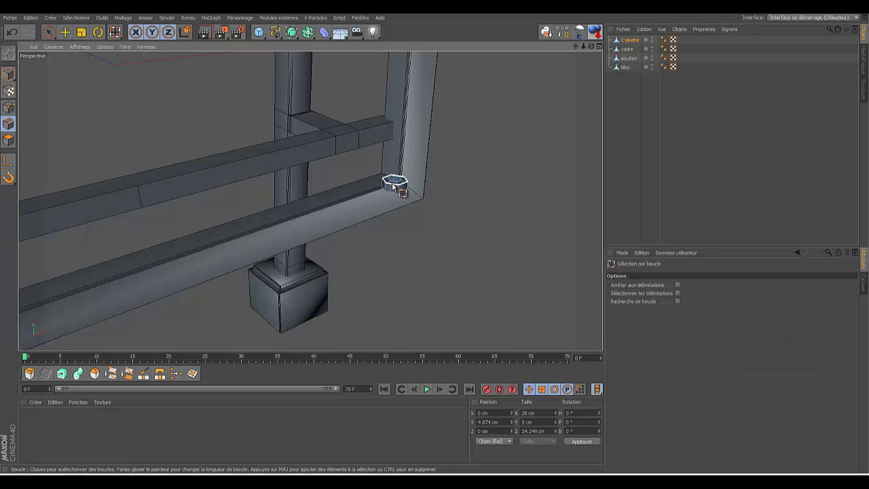
{"action": "left_click", "coordinate": [393, 194]}
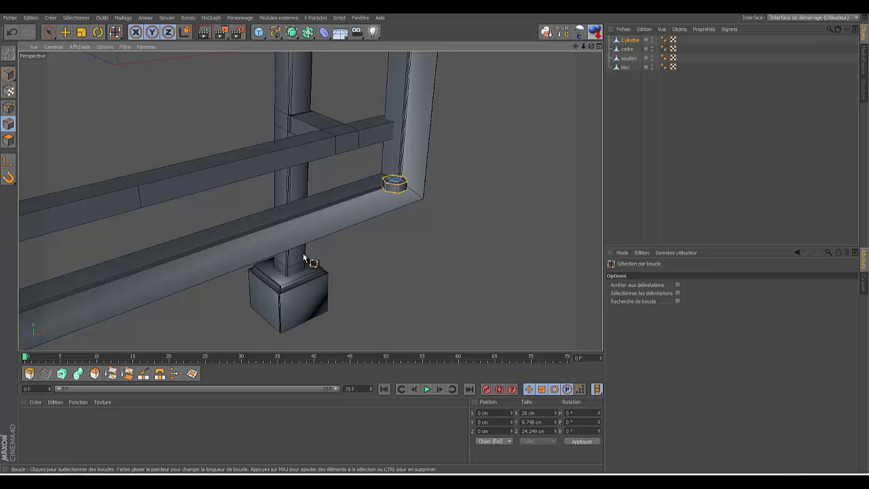
{"action": "left_click", "coordinate": [93, 374]}
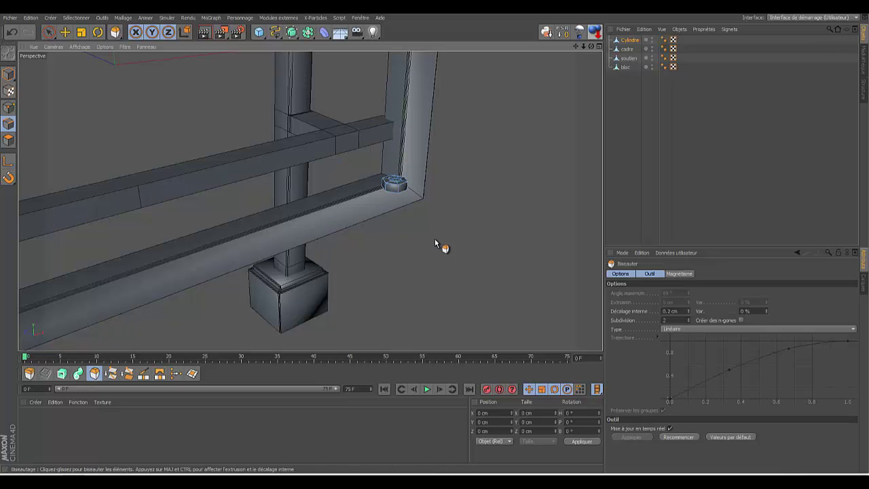
{"action": "key", "text": "ctrl+z"}
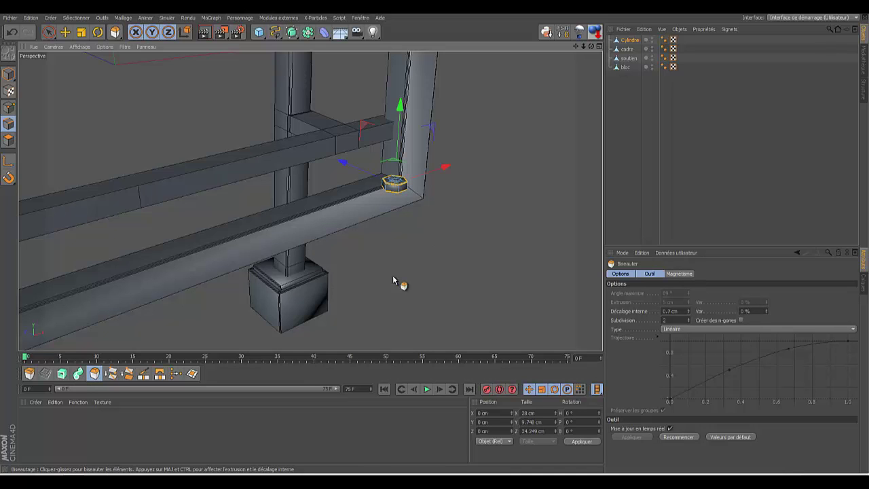
- Ring-select the vertical side edges of the bolt and bevel them with an inner offset of about 1 cm
{"action": "left_click", "coordinate": [83, 19]}
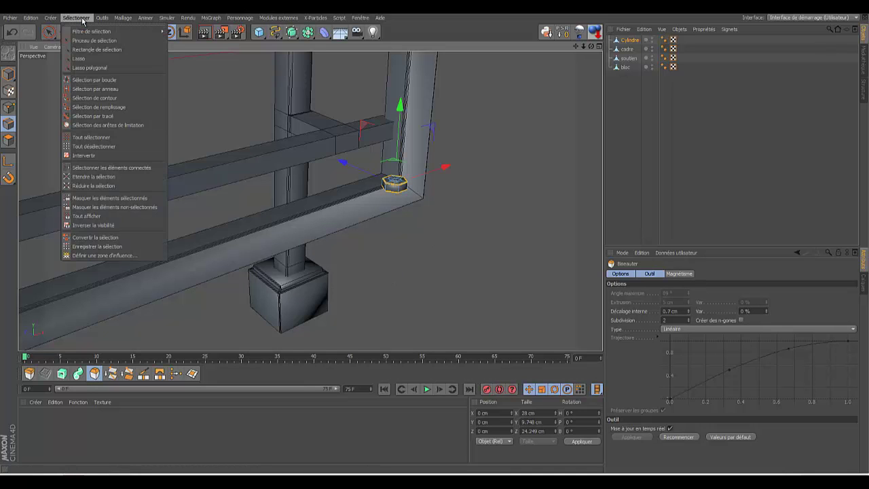
{"action": "left_click", "coordinate": [96, 88]}
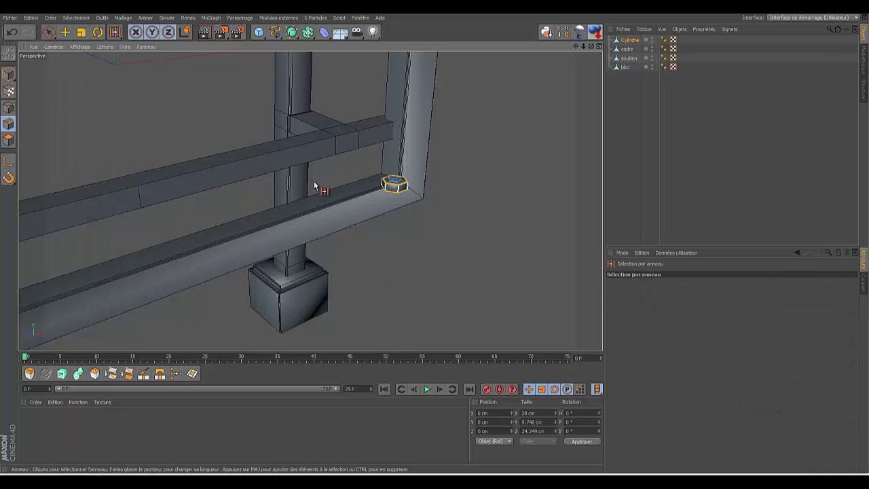
{"action": "left_click", "coordinate": [387, 190]}
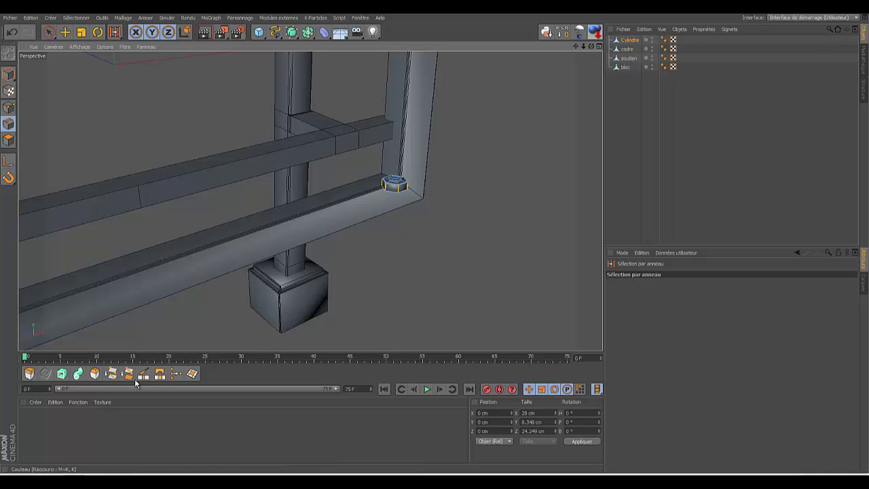
{"action": "left_click", "coordinate": [95, 374]}
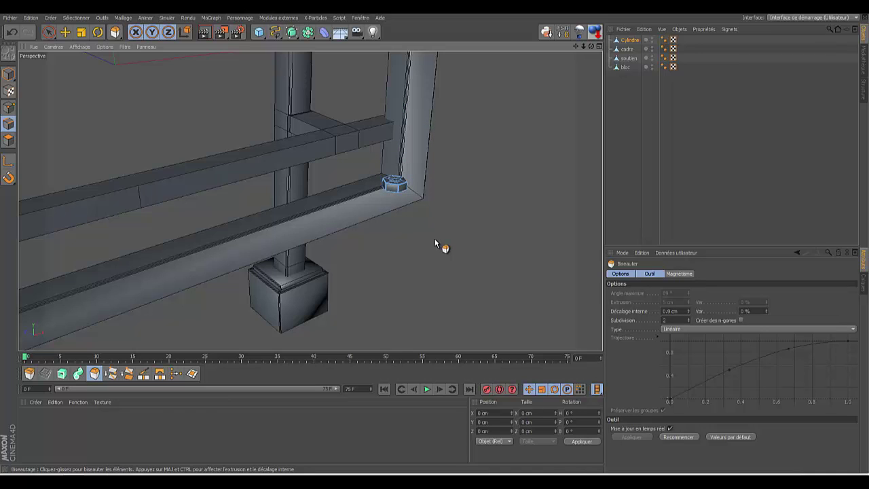
{"action": "left_click_drag", "start_coordinate": [434, 238], "coordinate": [436, 239]}
{"action": "left_click", "coordinate": [653, 143]}
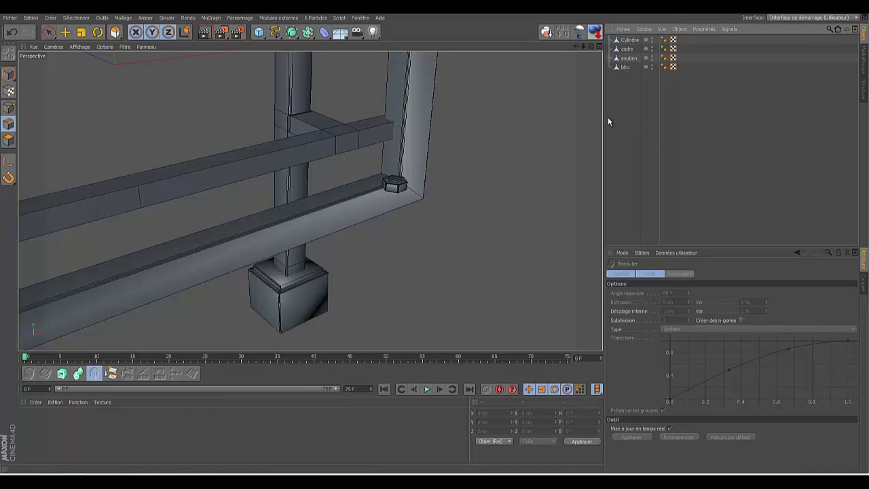
- Select the inner polygons of the bolt's top cap and raise them to about 7.94 cm in Y
{"action": "left_click_drag", "start_coordinate": [591, 46], "coordinate": [604, 56]}
{"action": "left_click_drag", "start_coordinate": [434, 239], "coordinate": [434, 238]}
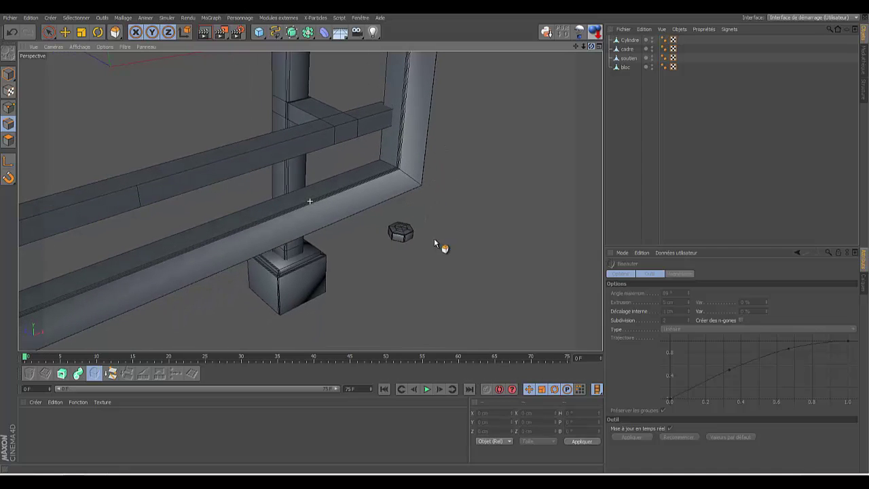
{"action": "left_click", "coordinate": [47, 32]}
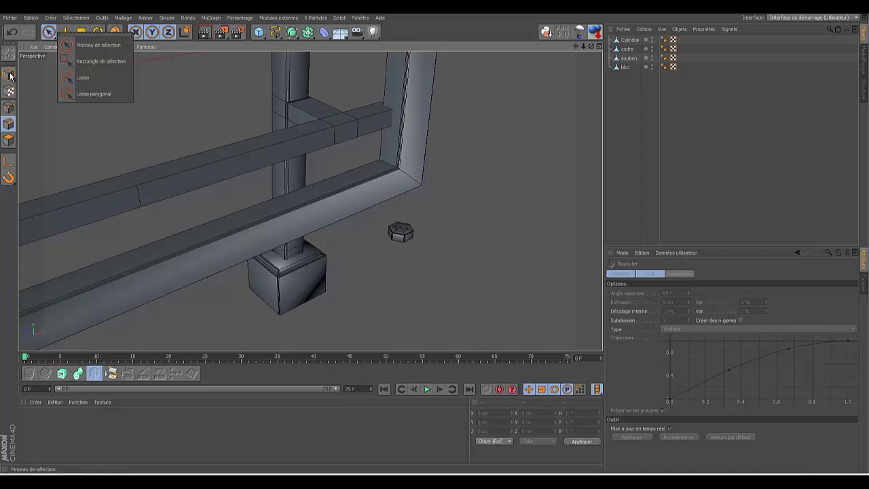
{"action": "left_click", "coordinate": [9, 140]}
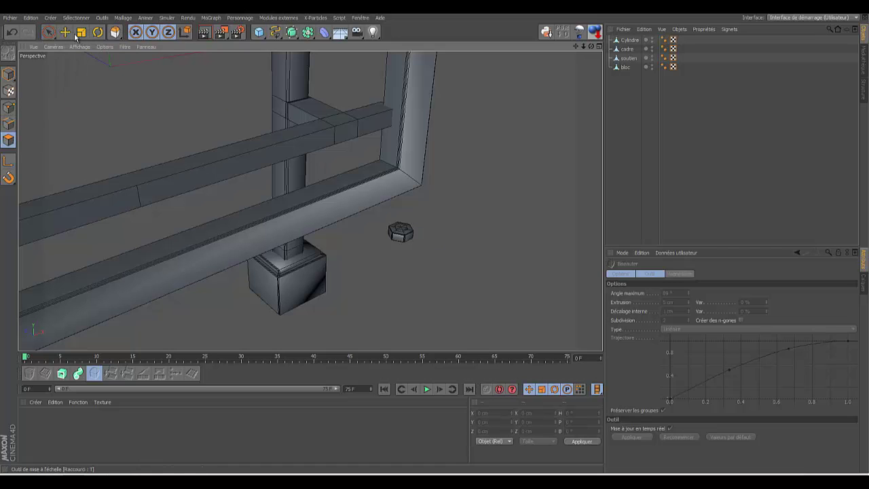
{"action": "left_click", "coordinate": [51, 34]}
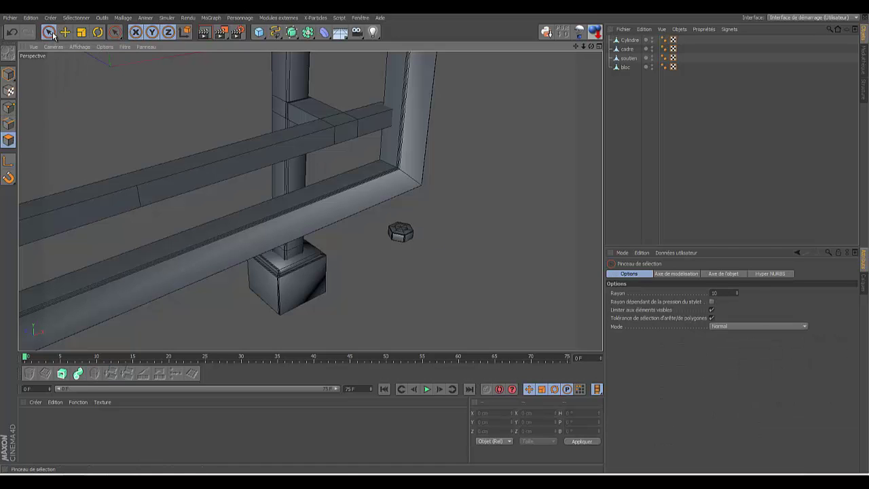
{"action": "left_click", "coordinate": [401, 230]}
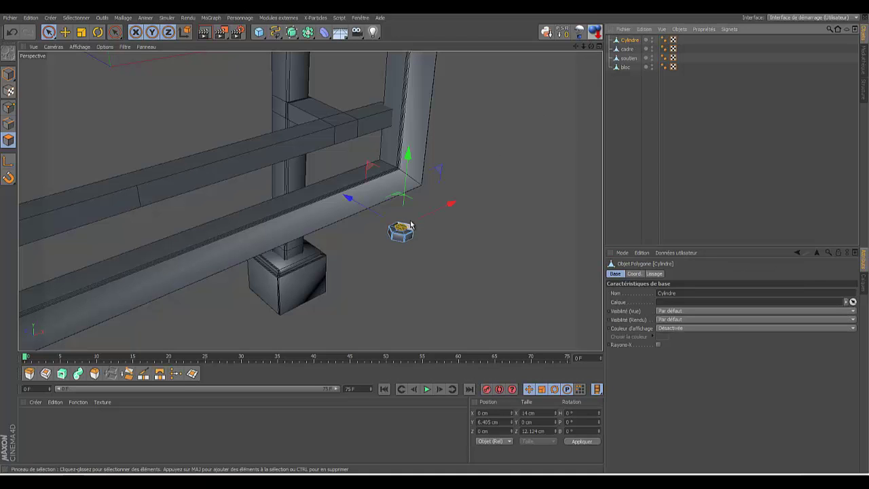
{"action": "left_click_drag", "start_coordinate": [408, 156], "coordinate": [409, 155]}
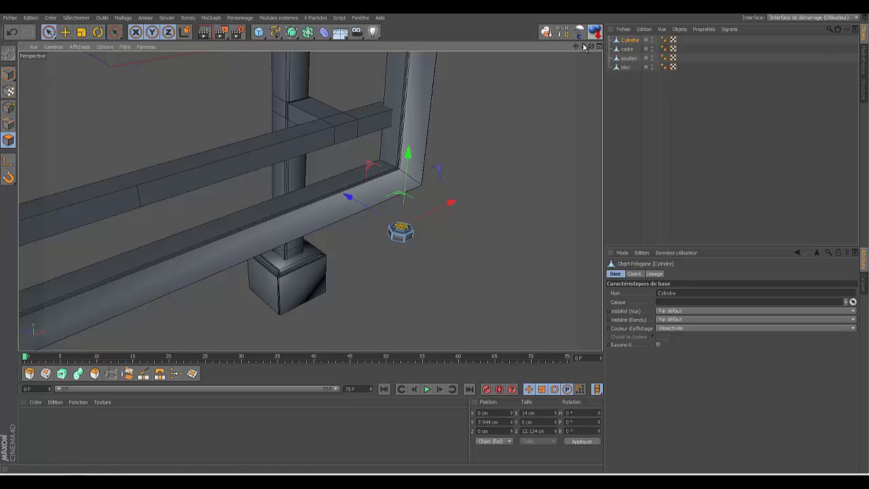
{"action": "left_click_drag", "start_coordinate": [591, 47], "coordinate": [434, 239]}
{"action": "left_click", "coordinate": [652, 112]}
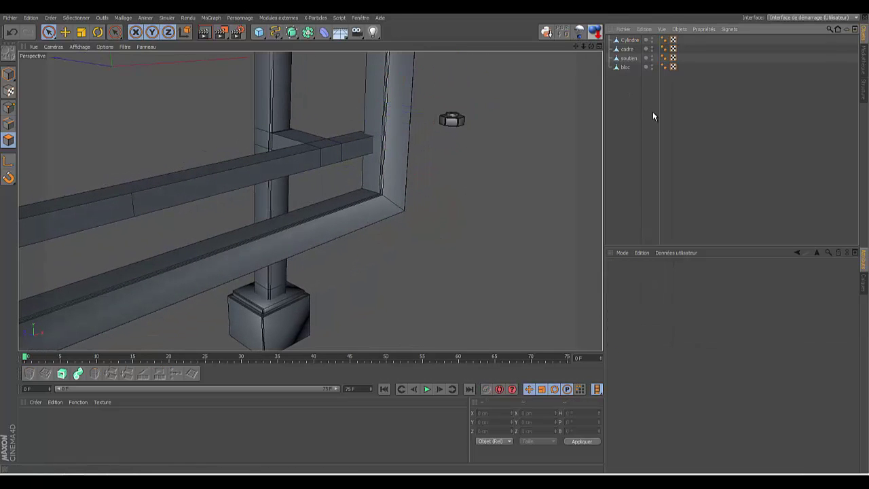
- Add a MoGraph Cloner and make the bolt object (Cylindre) its child
{"action": "left_click_drag", "start_coordinate": [590, 46], "coordinate": [434, 238]}
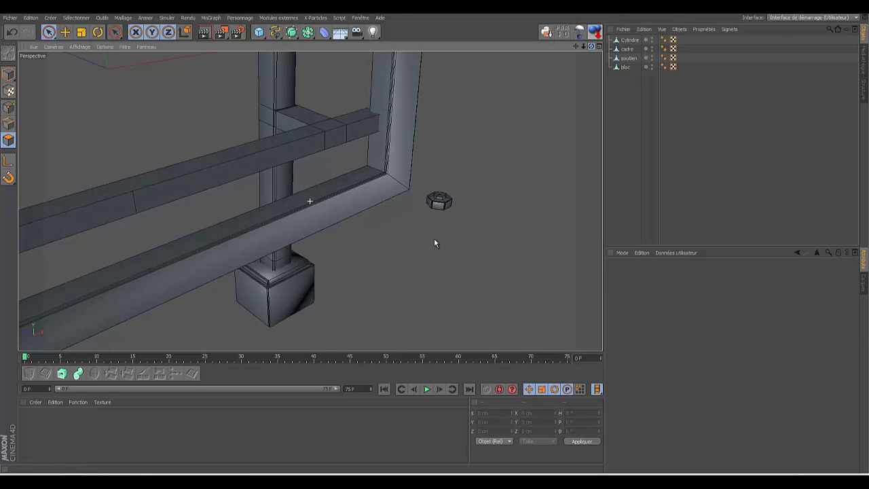
{"action": "left_click_drag", "start_coordinate": [586, 49], "coordinate": [434, 238]}
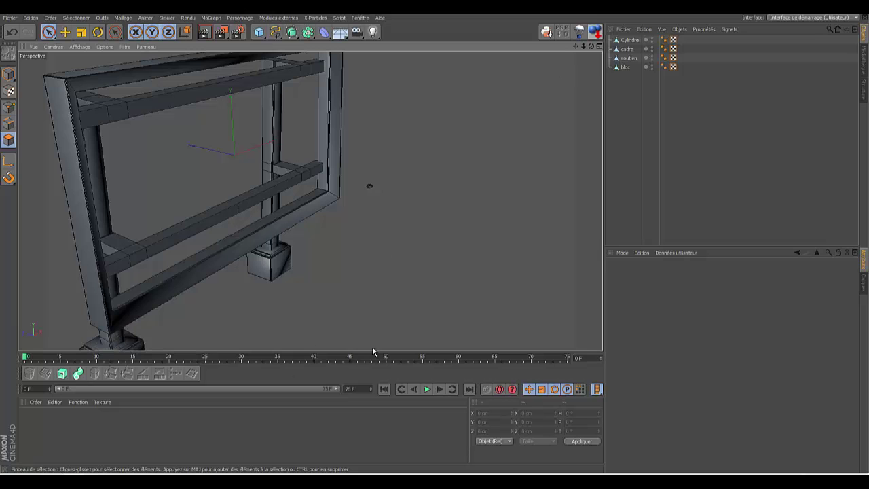
{"action": "left_click", "coordinate": [211, 17]}
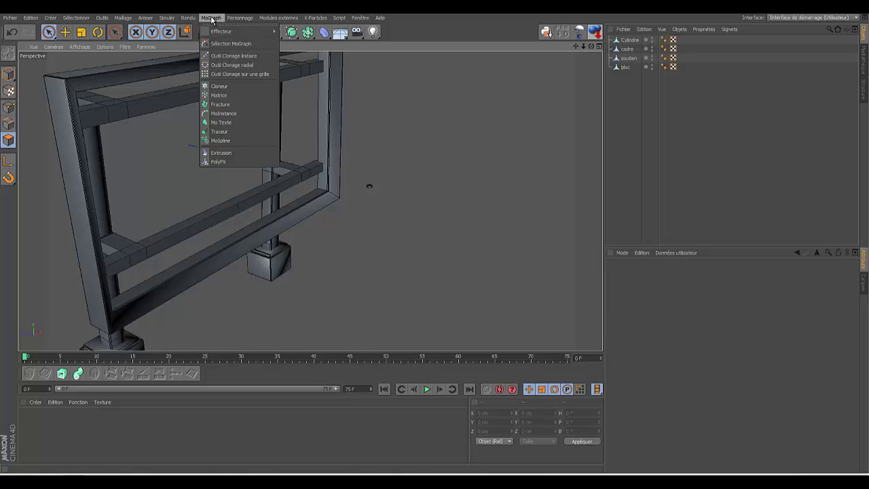
{"action": "left_click", "coordinate": [218, 87]}
{"action": "left_click_drag", "start_coordinate": [628, 53], "coordinate": [631, 41]}
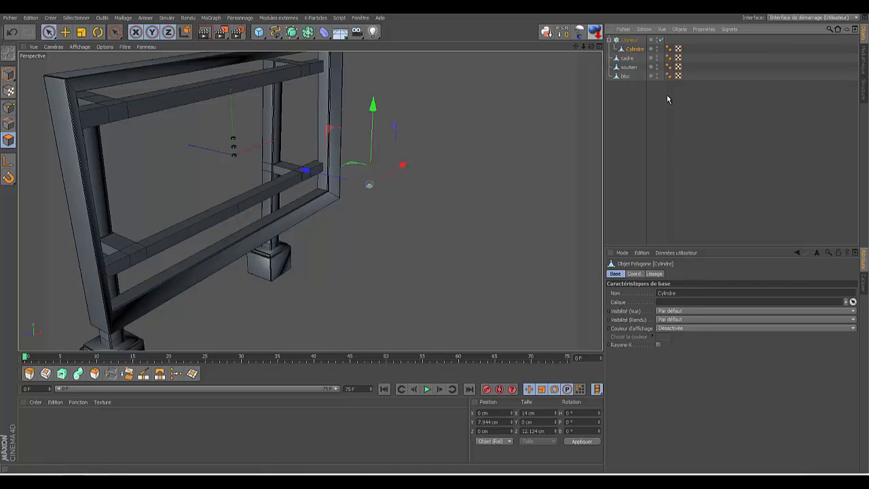
{"action": "left_click", "coordinate": [629, 40]}
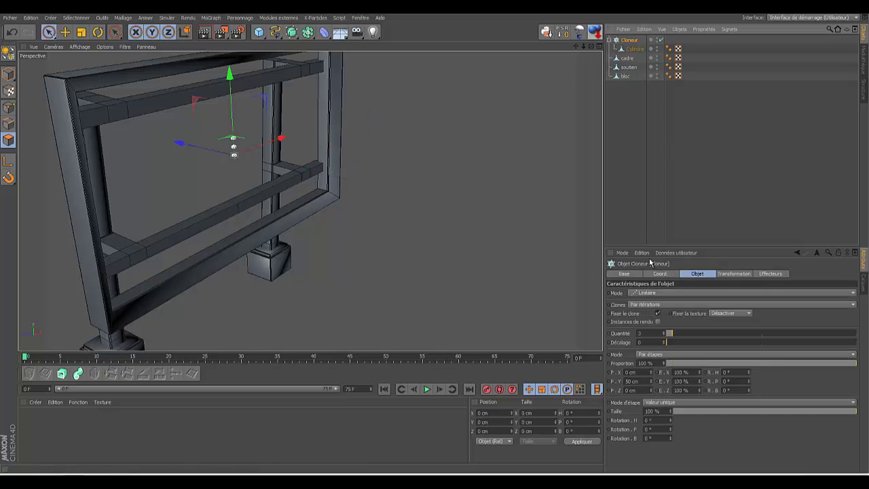
- Set the linear Cloner's count to 4 and its Y offset to 0 cm
{"action": "left_click", "coordinate": [665, 332]}
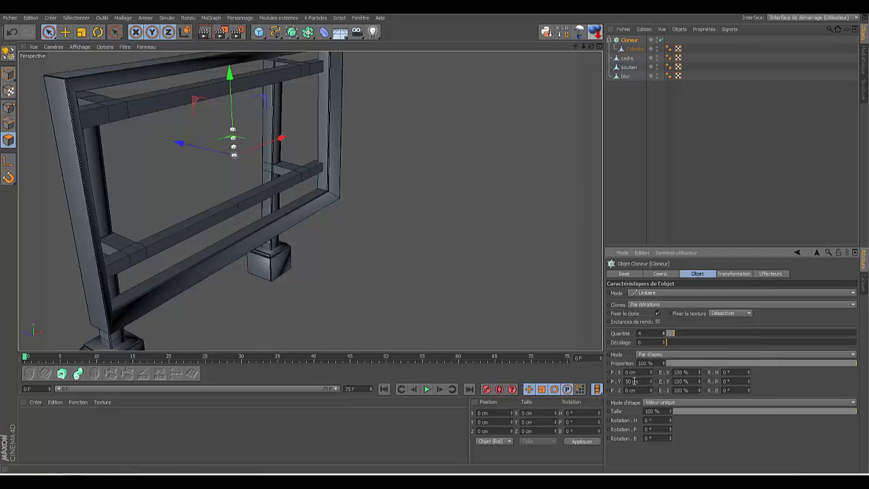
{"action": "left_click_drag", "start_coordinate": [634, 382], "coordinate": [616, 381]}
{"action": "key", "text": "BackSpace"}
{"action": "type", "text": "0"}
{"action": "key", "text": "Return"}
- Switch the Cloner to grid distribution with a count of 2 in X, 1 in Y and 2 in Z
{"action": "left_click", "coordinate": [857, 294]}
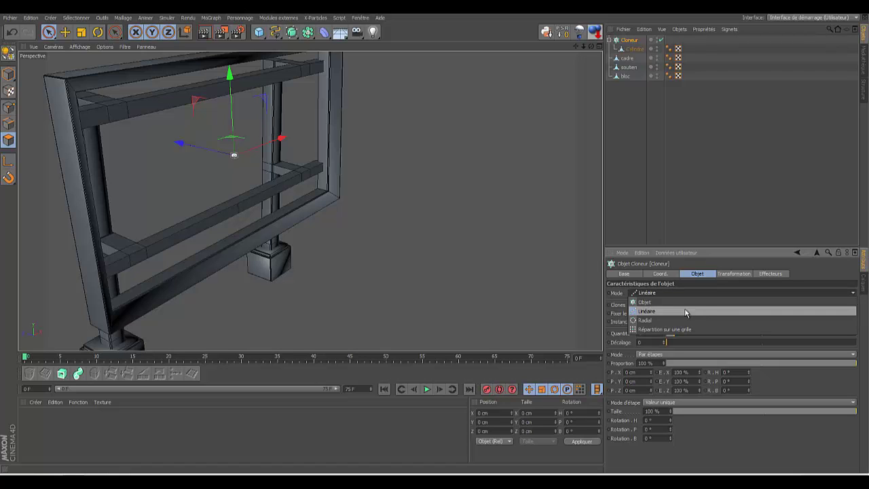
{"action": "left_click", "coordinate": [677, 331]}
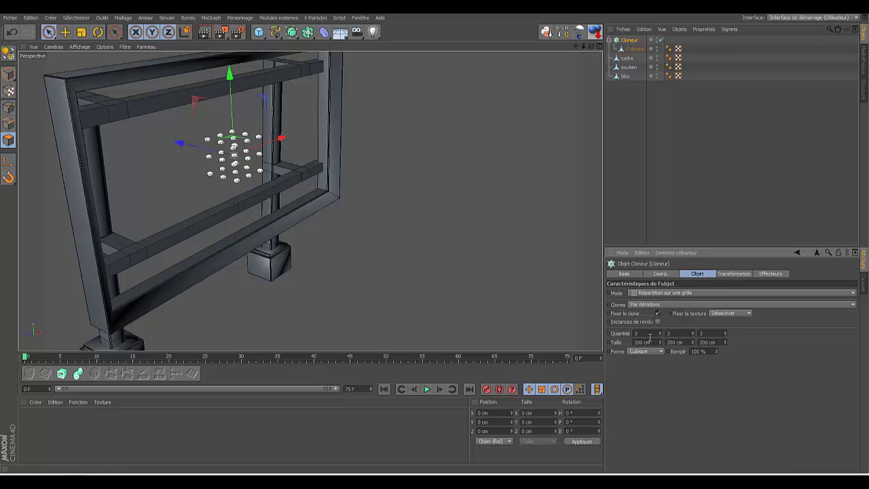
{"action": "left_click", "coordinate": [661, 336]}
{"action": "double_click", "coordinate": [681, 333]}
{"action": "type", "text": "1"}
{"action": "key", "text": "Return"}
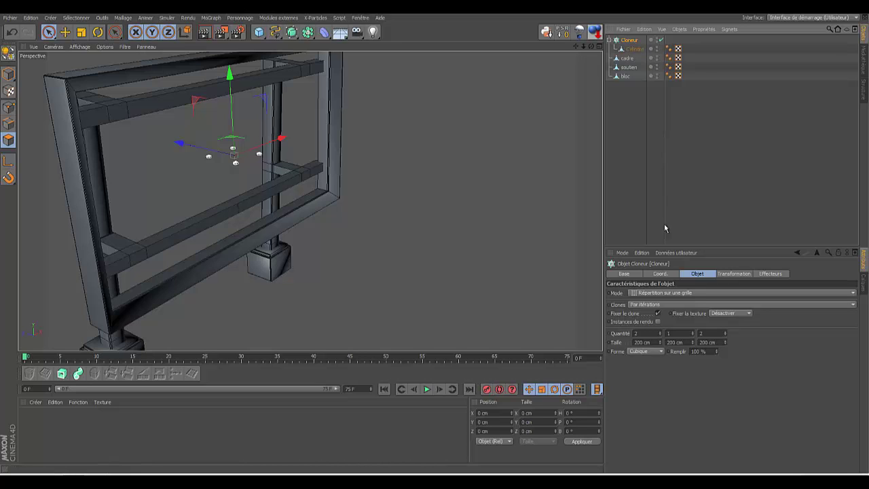
- Reduce the Cloner's grid size to 96 cm in X and 98 cm in Z, and group it under a null object
{"action": "left_click", "coordinate": [661, 344]}
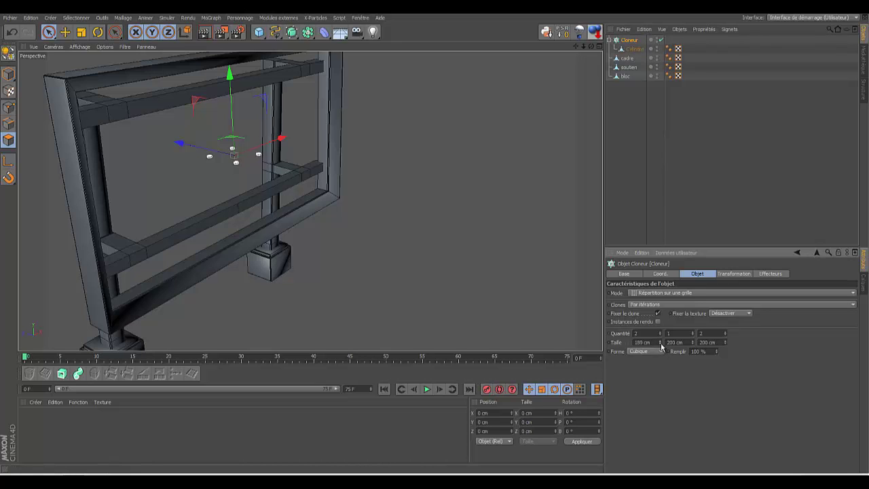
{"action": "left_click_drag", "start_coordinate": [661, 346], "coordinate": [662, 345]}
{"action": "left_click_drag", "start_coordinate": [725, 347], "coordinate": [727, 345]}
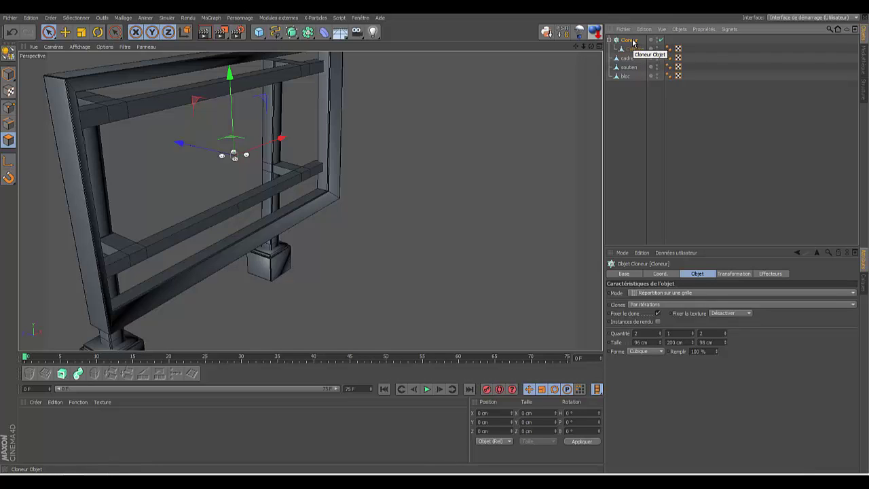
{"action": "key", "text": "ctrl+z"}
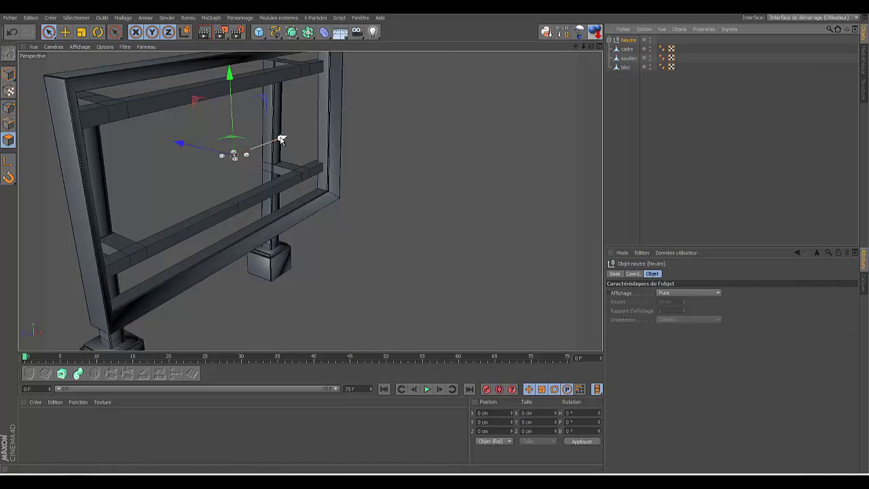
- Move the bolt group beside one of the legs and lower it about 947 cm to the level of the footing block
{"action": "left_click_drag", "start_coordinate": [281, 141], "coordinate": [166, 181]}
{"action": "left_click_drag", "start_coordinate": [592, 45], "coordinate": [116, 146]}
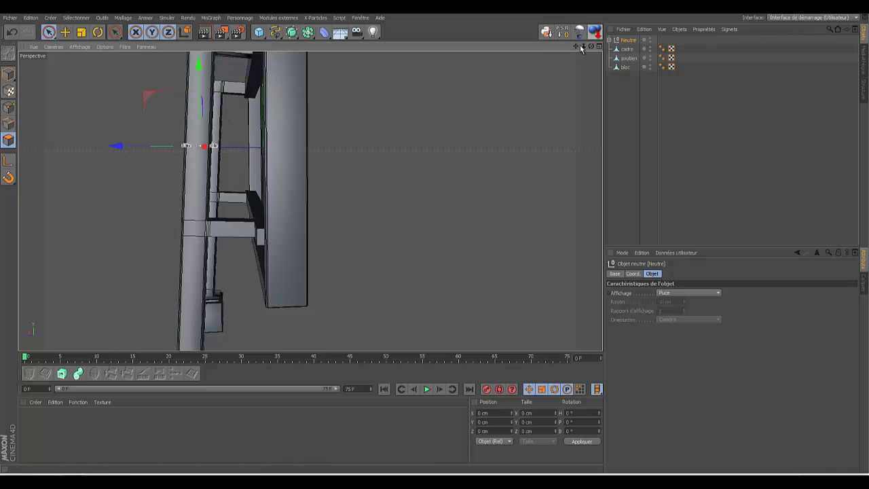
{"action": "left_click_drag", "start_coordinate": [583, 45], "coordinate": [435, 241]}
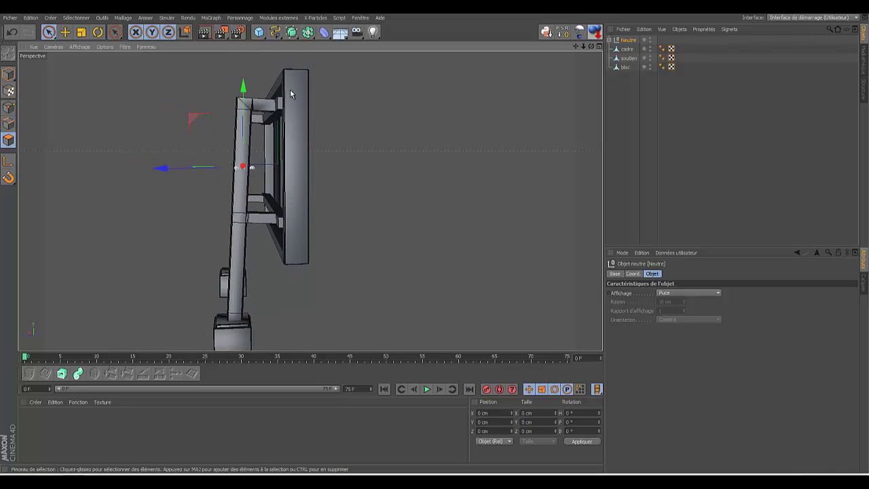
{"action": "left_click_drag", "start_coordinate": [243, 87], "coordinate": [234, 245]}
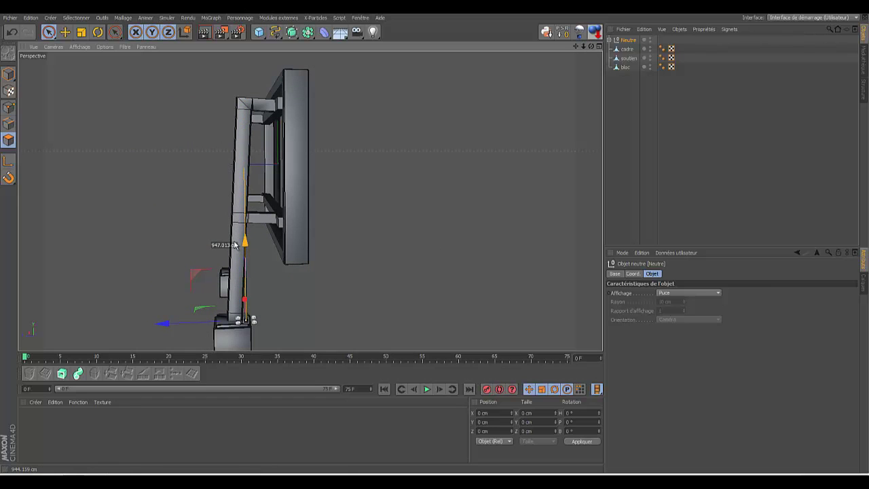
- Centre the bolt group on the footing block in X and Z, and seat the bolts on its top surface
{"action": "left_click", "coordinate": [599, 46]}
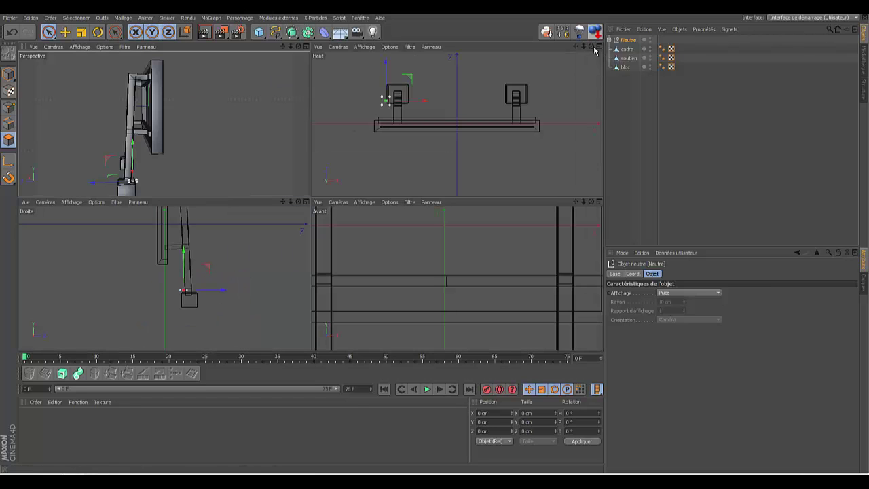
{"action": "left_click_drag", "start_coordinate": [384, 63], "coordinate": [388, 56]}
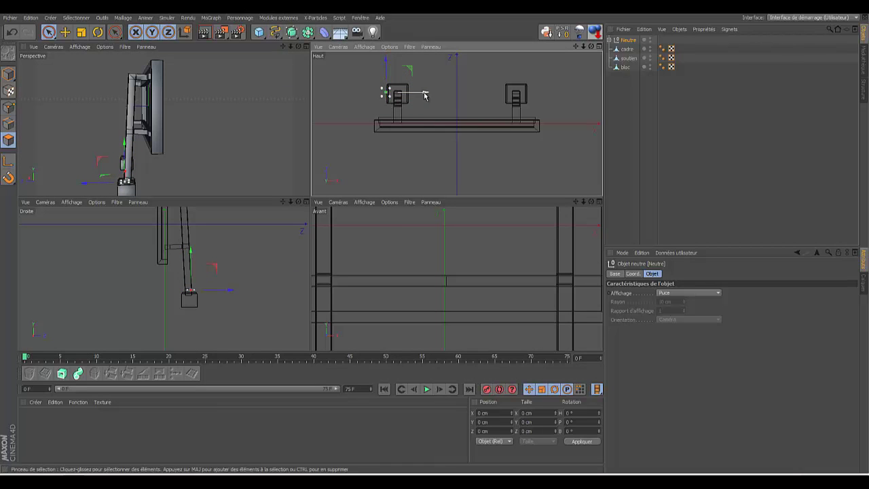
{"action": "left_click_drag", "start_coordinate": [425, 93], "coordinate": [435, 95]}
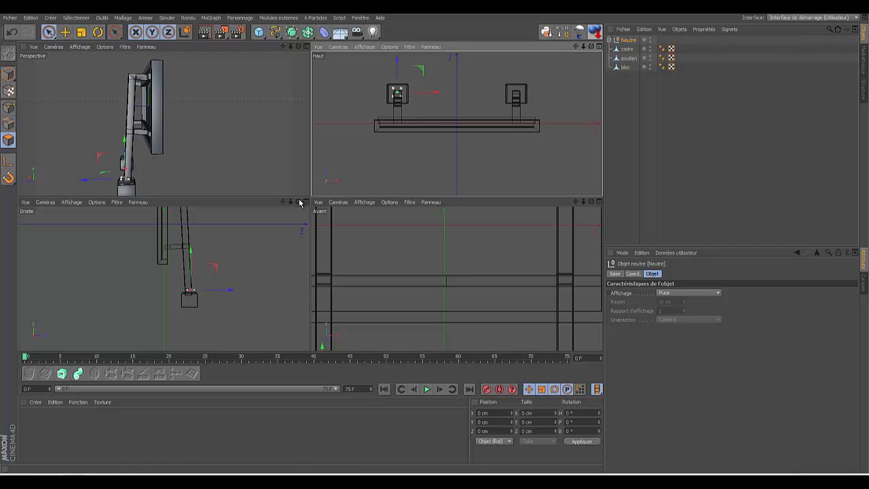
{"action": "left_click_drag", "start_coordinate": [290, 204], "coordinate": [312, 242]}
{"action": "left_click_drag", "start_coordinate": [235, 270], "coordinate": [235, 275]}
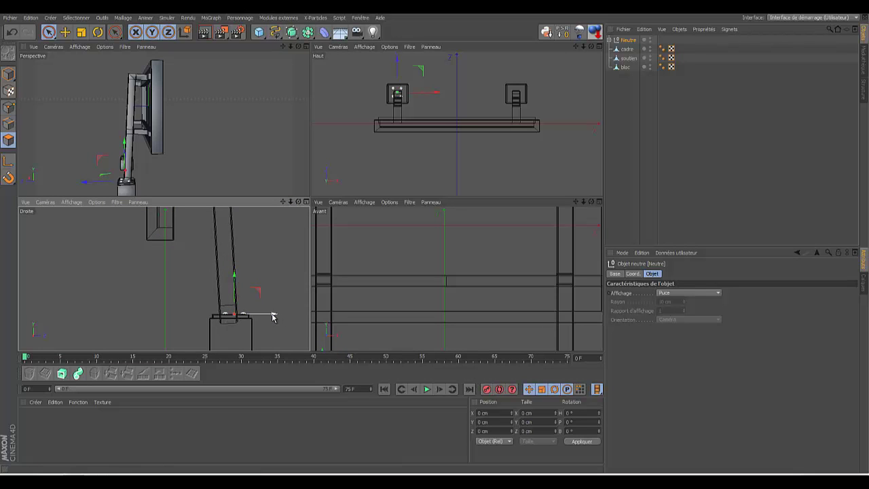
{"action": "left_click_drag", "start_coordinate": [272, 314], "coordinate": [267, 318]}
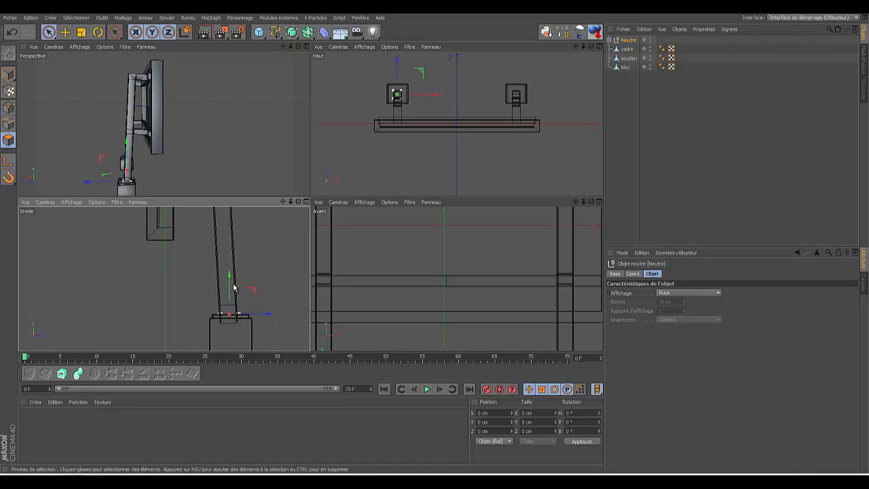
{"action": "left_click_drag", "start_coordinate": [229, 275], "coordinate": [229, 277]}
- Set the Cloner's grid size to 146 cm in X and 153 cm in Z, and adjust its Z position on the block
{"action": "left_click", "coordinate": [609, 40]}
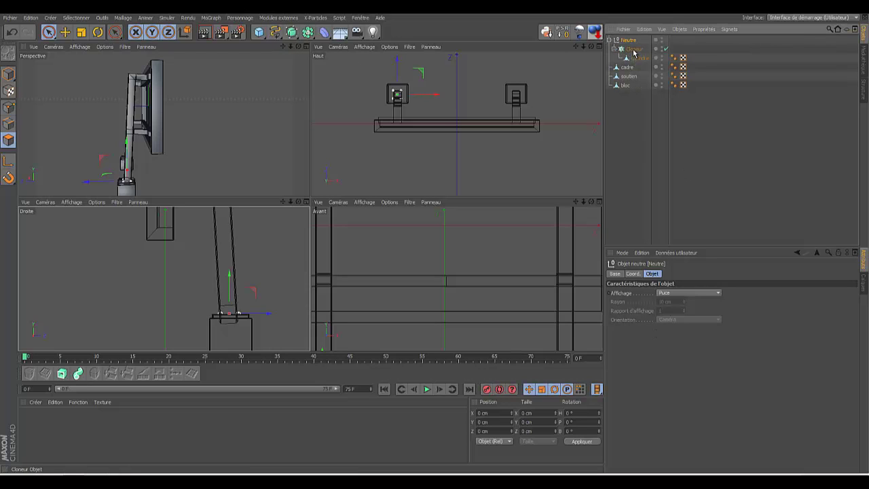
{"action": "left_click", "coordinate": [633, 49]}
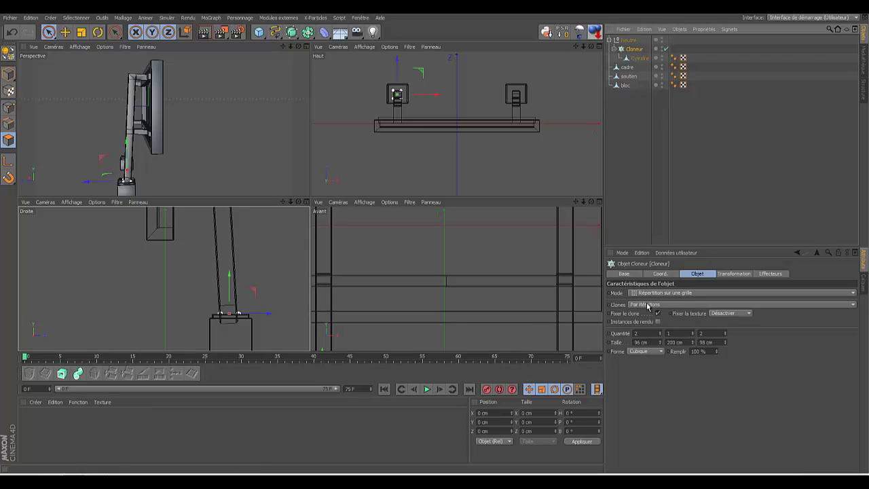
{"action": "left_click", "coordinate": [660, 341]}
{"action": "left_click", "coordinate": [660, 342]}
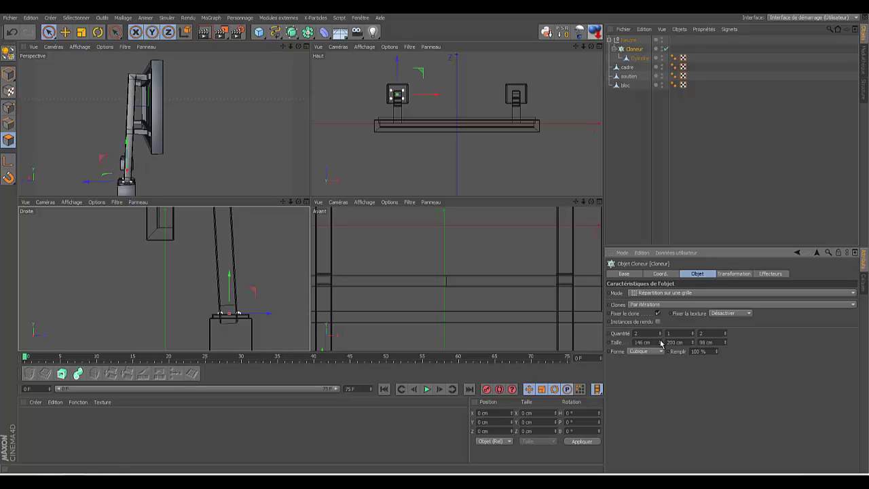
{"action": "left_click", "coordinate": [436, 97]}
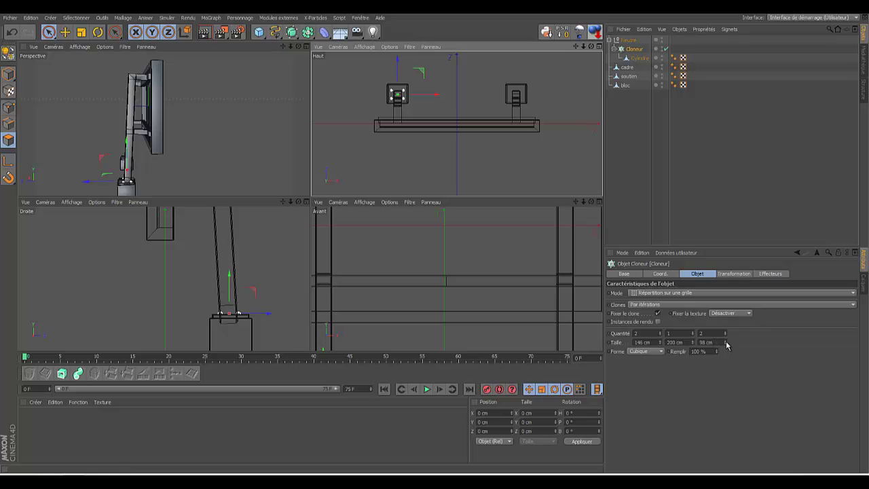
{"action": "left_click_drag", "start_coordinate": [725, 345], "coordinate": [725, 345]}
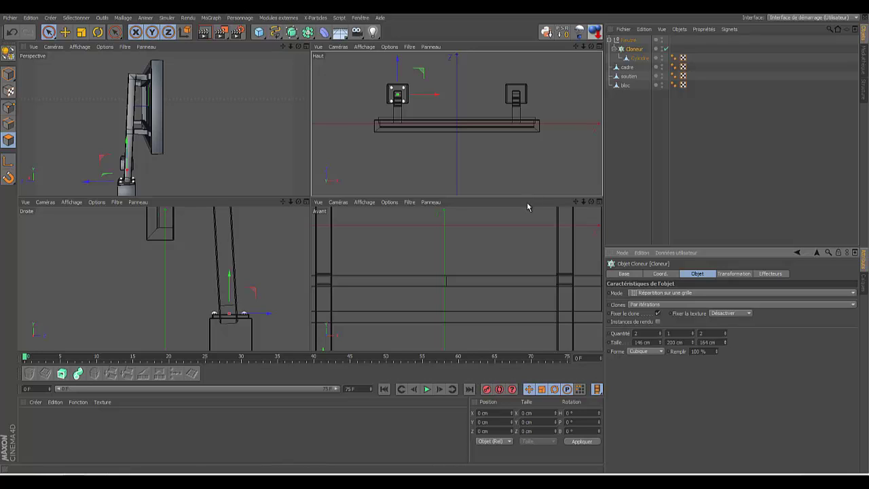
{"action": "left_click", "coordinate": [725, 344]}
{"action": "left_click_drag", "start_coordinate": [398, 60], "coordinate": [399, 61]}
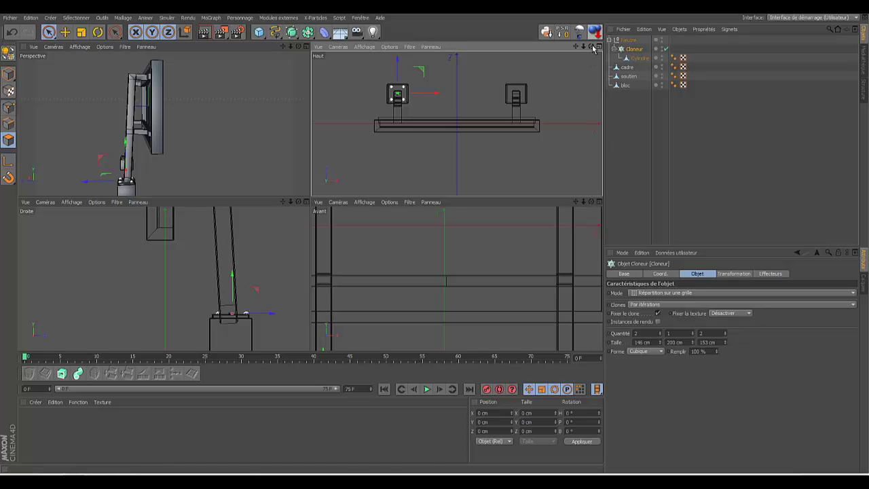
- Add a Symmetry object and place the bolt group's null inside it to mirror the bolts onto the other footing block
{"action": "left_click", "coordinate": [629, 42]}
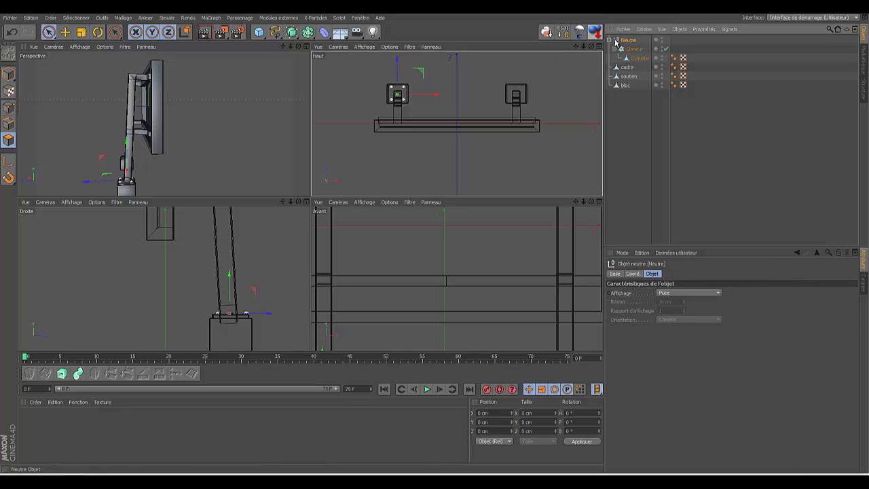
{"action": "left_click", "coordinate": [611, 40]}
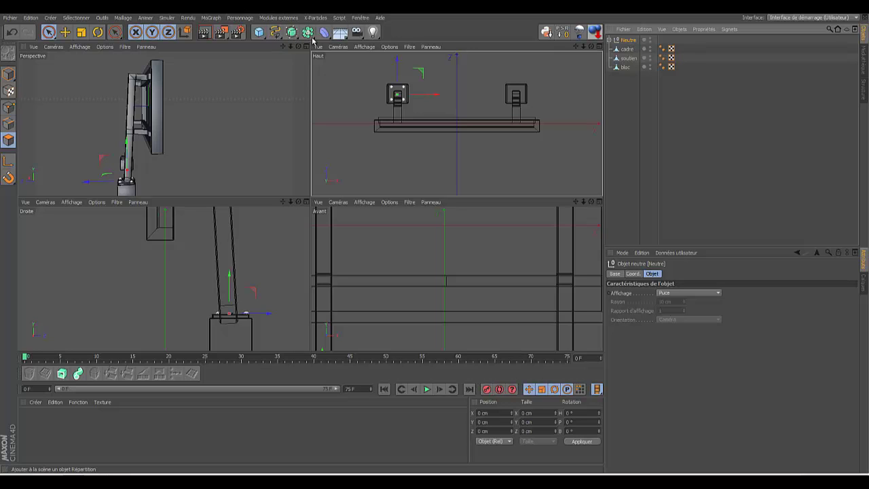
{"action": "left_click_drag", "start_coordinate": [307, 32], "coordinate": [397, 79]}
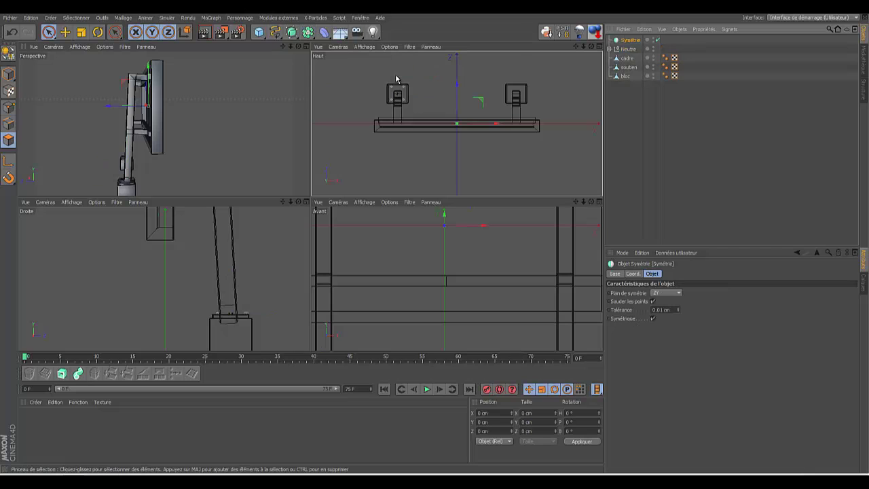
{"action": "left_click_drag", "start_coordinate": [623, 50], "coordinate": [631, 41]}
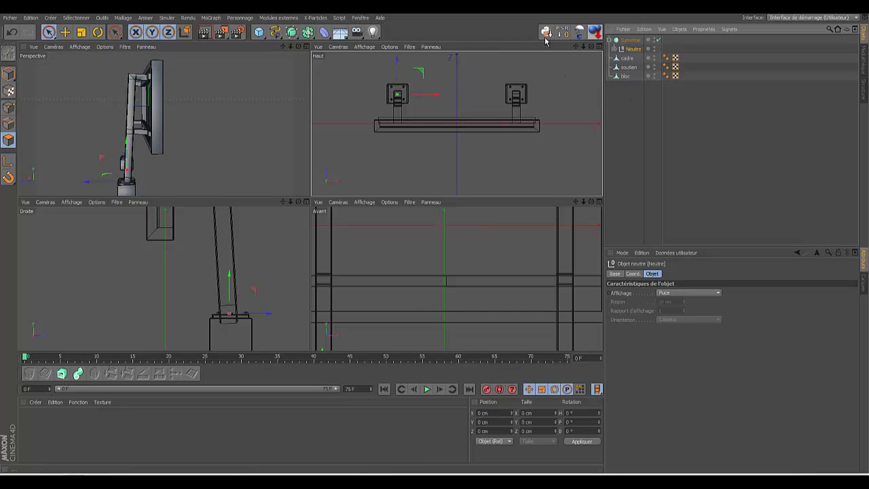
- Convert the Symmetry object and its hierarchy to editable geometry, and expand the converted Cloner to reveal the individual bolts
{"action": "left_click", "coordinate": [615, 49]}
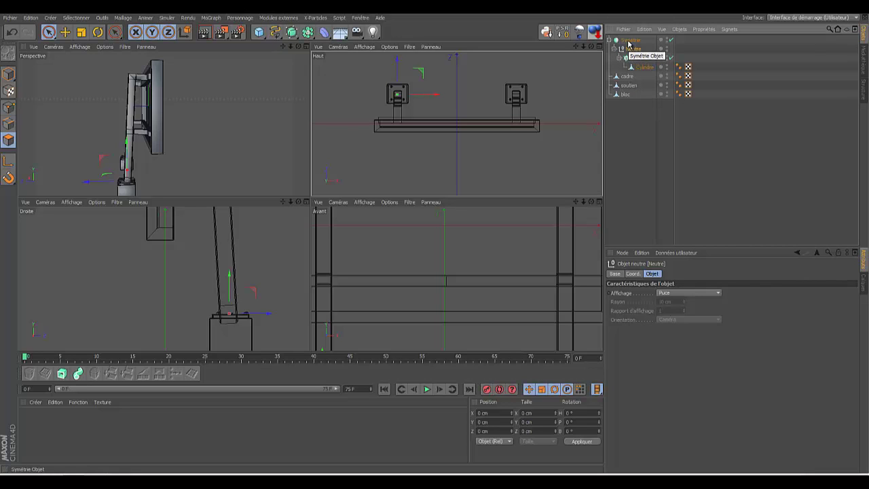
{"action": "left_click", "coordinate": [628, 41]}
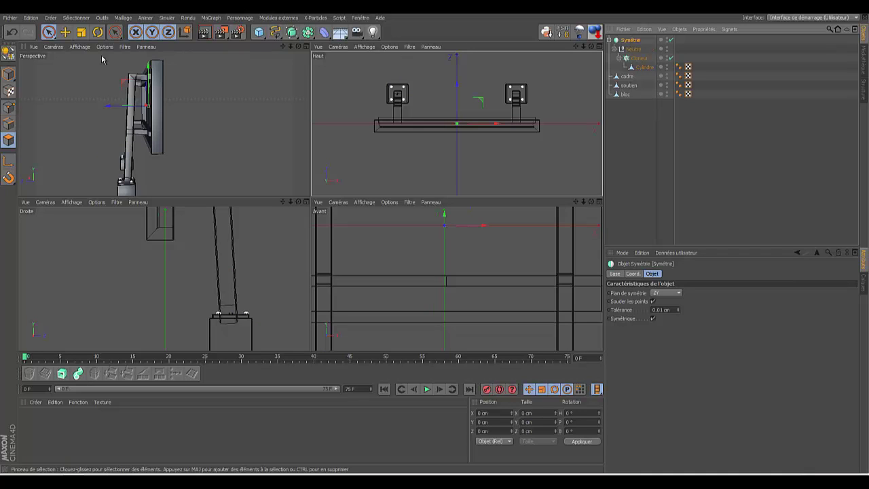
{"action": "left_click", "coordinate": [9, 53]}
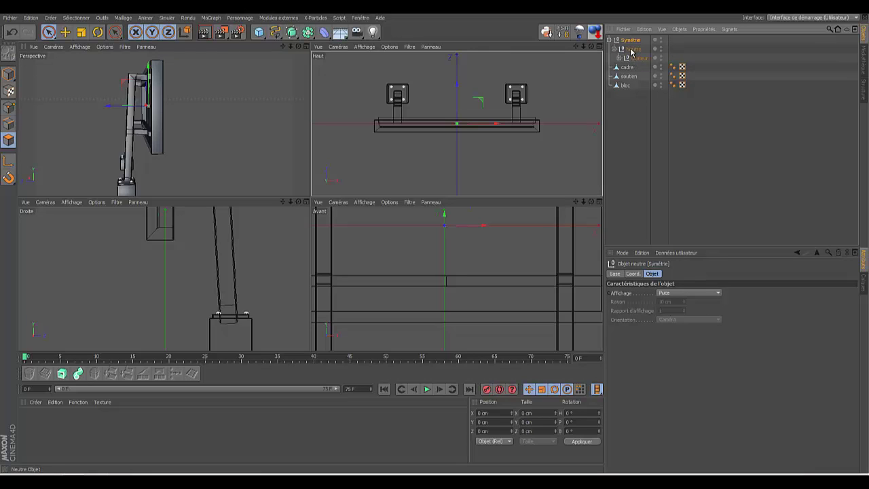
{"action": "double_click", "coordinate": [631, 50]}
{"action": "key", "text": "Return"}
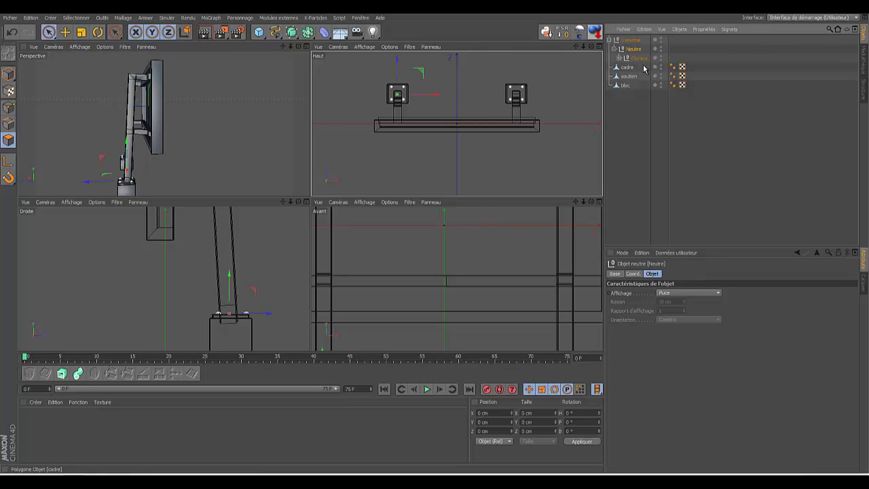
{"action": "left_click", "coordinate": [618, 60]}
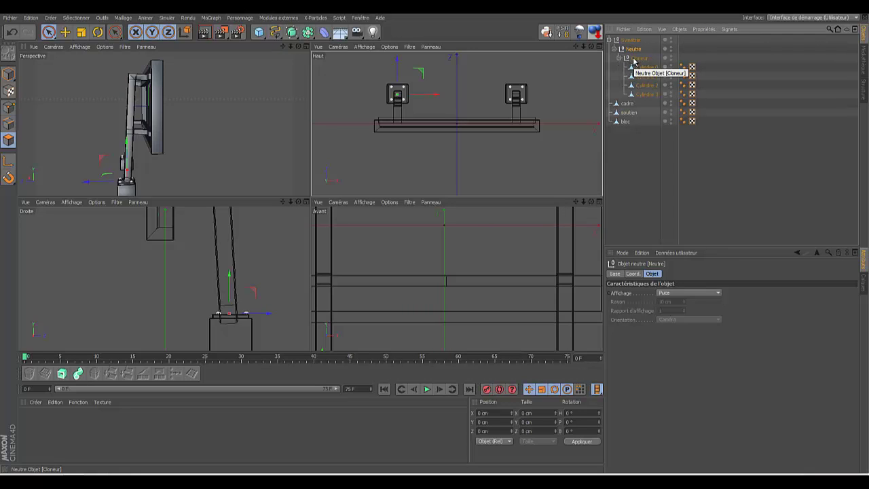
- Move the Neutre null out of the Symétrie hierarchy to the root level and delete the empty Symétrie object
{"action": "left_click", "coordinate": [635, 60]}
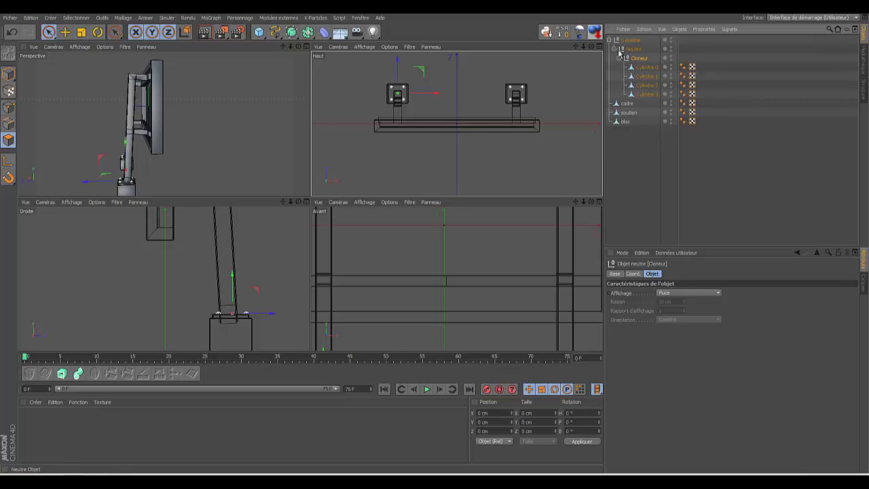
{"action": "left_click", "coordinate": [615, 51]}
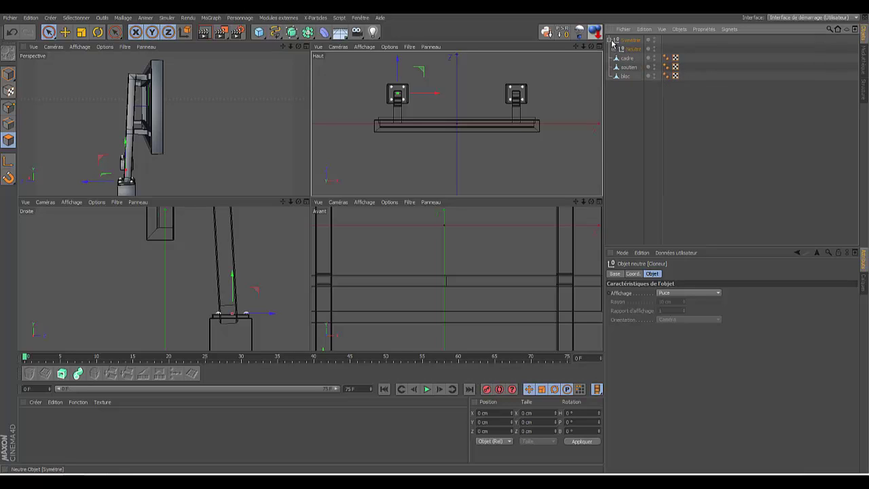
{"action": "left_click_drag", "start_coordinate": [625, 49], "coordinate": [625, 101]}
{"action": "left_click", "coordinate": [628, 40]}
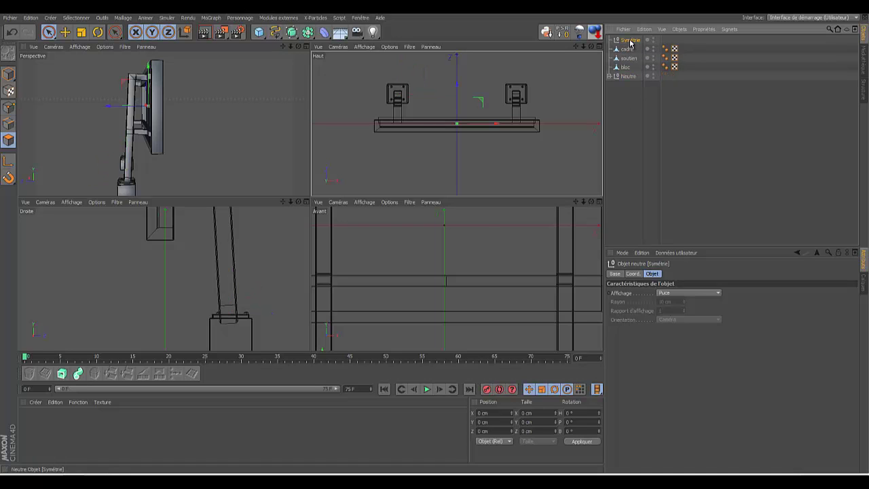
{"action": "key", "text": "Delete"}
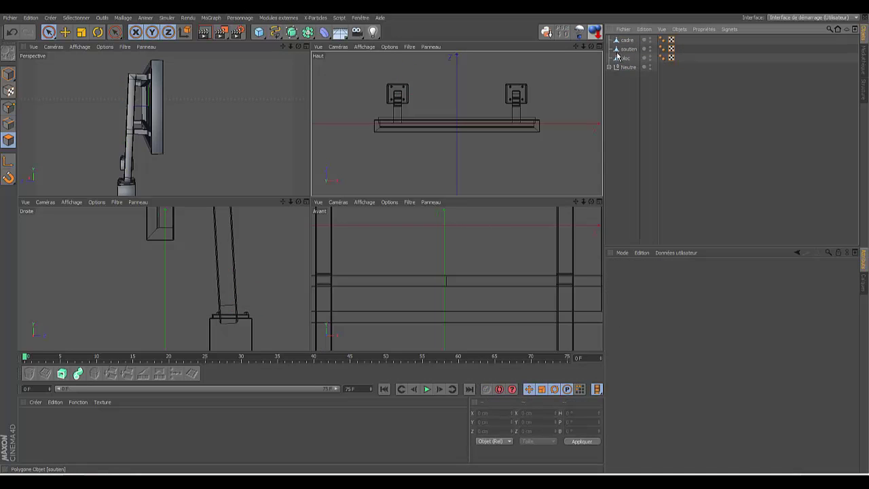
- Rename the Neutre null containing the bolts as ecrou
{"action": "left_click", "coordinate": [610, 68]}
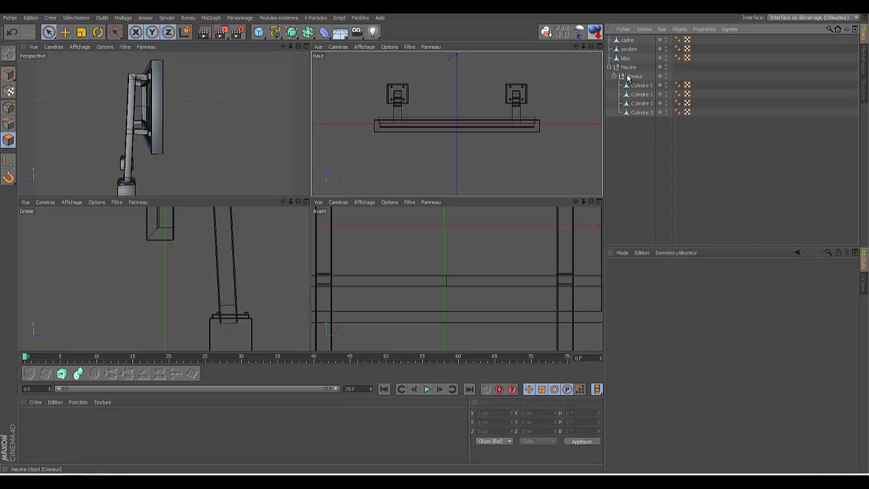
{"action": "left_click", "coordinate": [610, 68]}
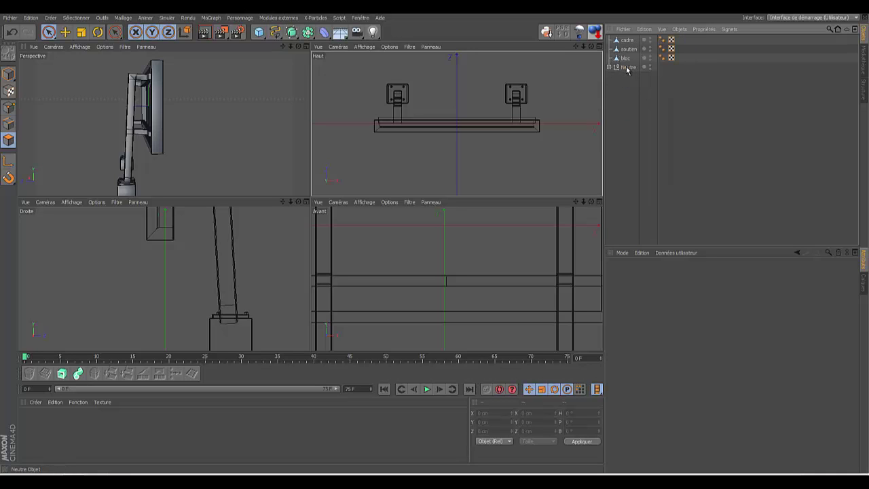
{"action": "double_click", "coordinate": [629, 68]}
{"action": "key", "text": "BackSpace"}
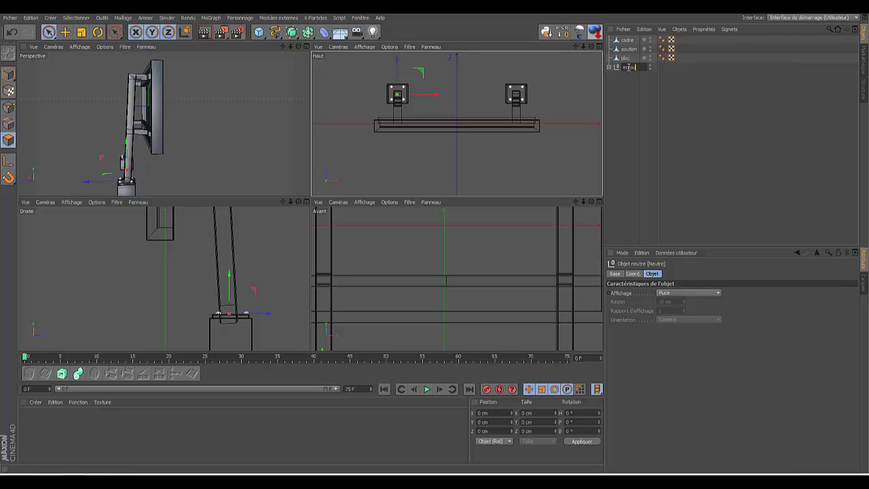
{"action": "key", "text": "Return"}
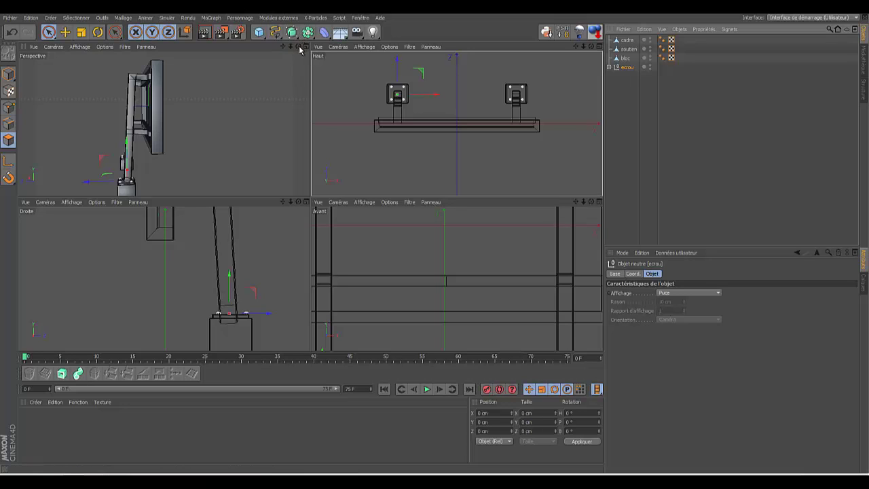
- Add an omni light, move it well in front of the billboard and up about 319 cm, and render the perspective view
{"action": "left_click_drag", "start_coordinate": [299, 47], "coordinate": [297, 67]}
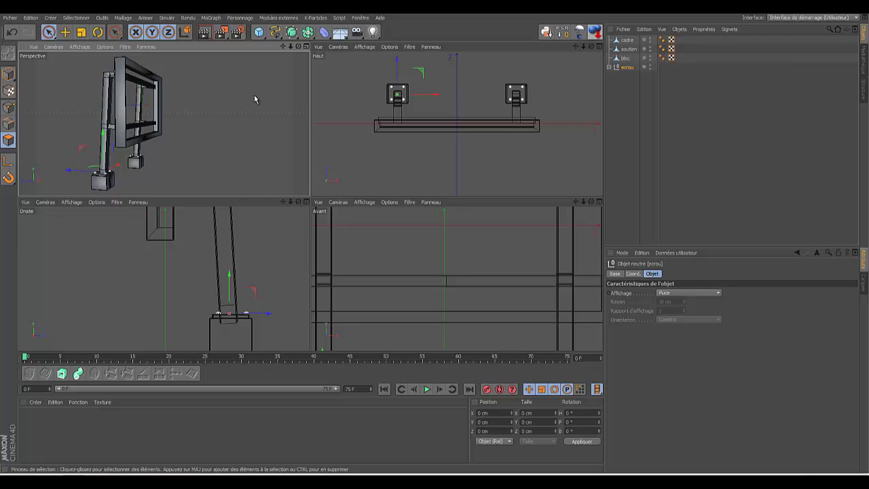
{"action": "left_click", "coordinate": [306, 47]}
{"action": "mouse_move", "coordinate": [592, 47]}
{"action": "left_mouse_down"}
{"action": "mouse_move", "coordinate": [581, 48]}
{"action": "mouse_move", "coordinate": [593, 47]}
{"action": "left_mouse_up"}
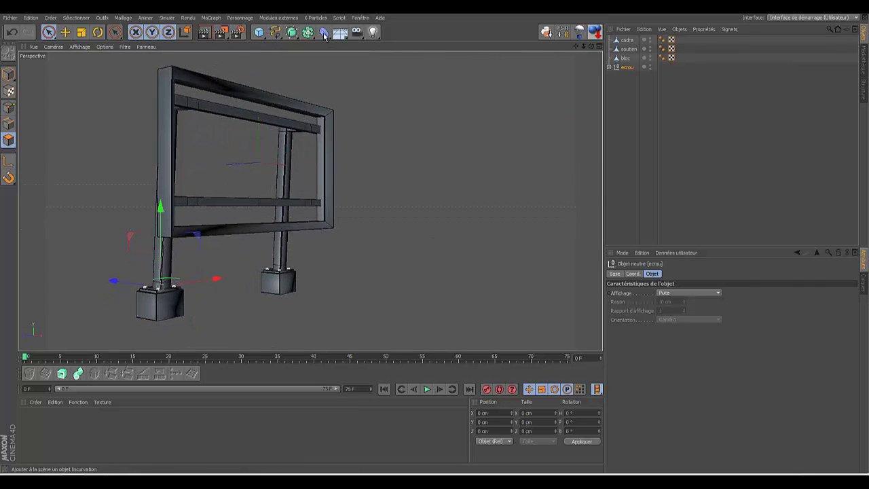
{"action": "left_click", "coordinate": [374, 32]}
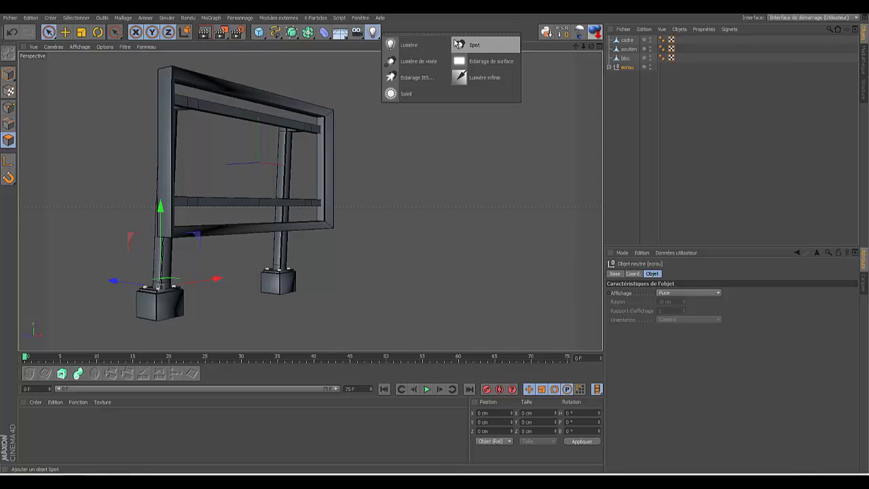
{"action": "left_click", "coordinate": [425, 46]}
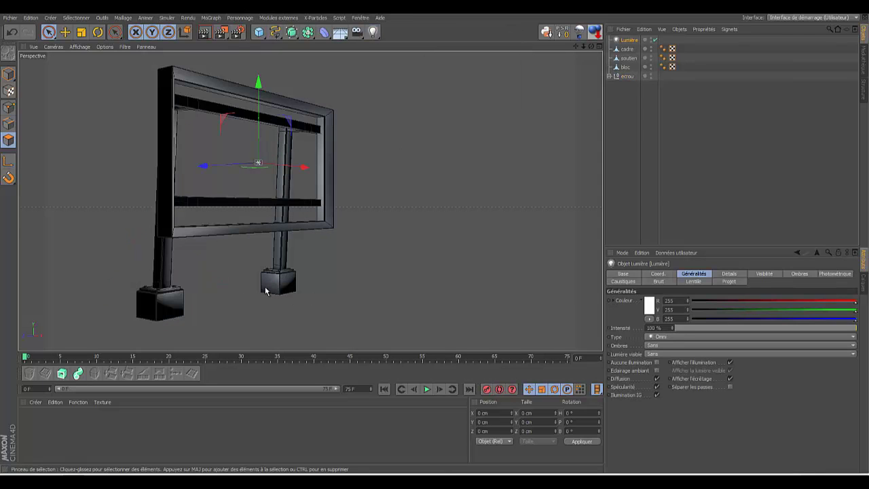
{"action": "left_click_drag", "start_coordinate": [203, 165], "coordinate": [478, 170]}
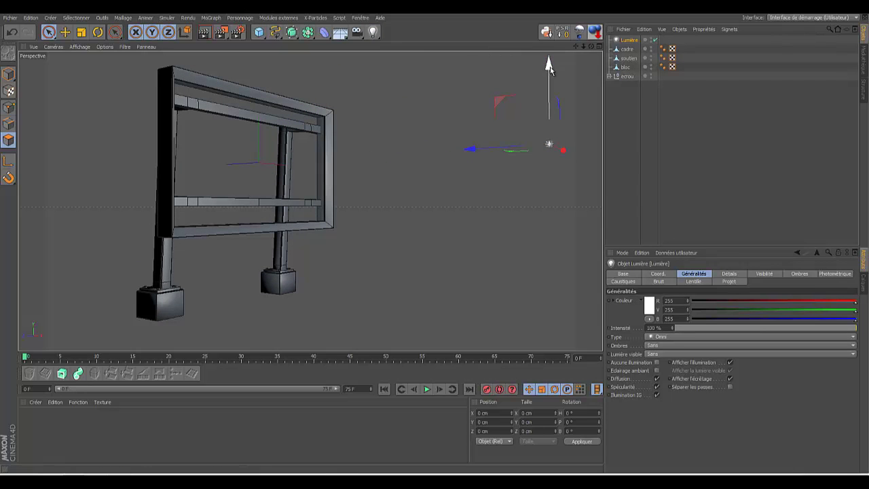
{"action": "left_click_drag", "start_coordinate": [549, 65], "coordinate": [549, 10]}
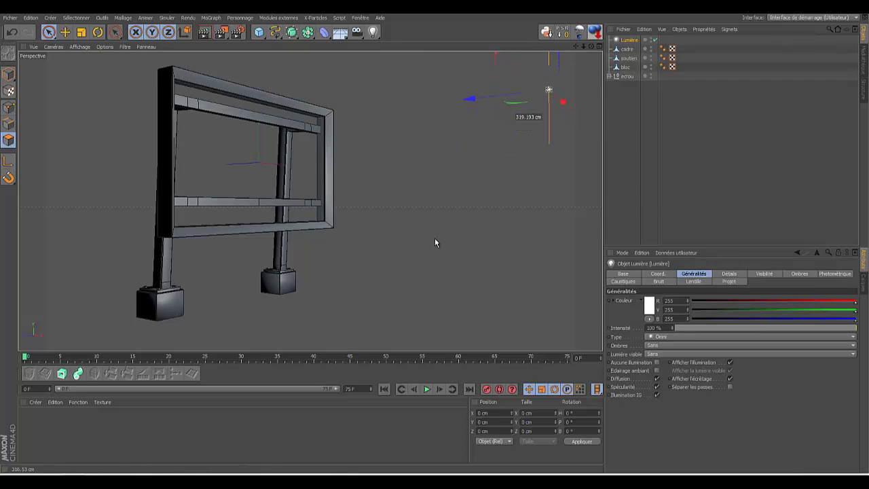
{"action": "left_click", "coordinate": [208, 37]}
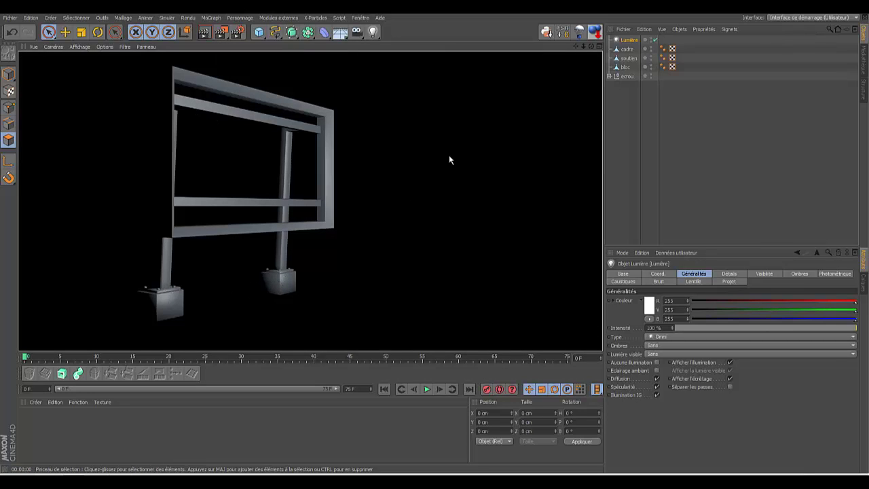
{"action": "left_click", "coordinate": [625, 121]}
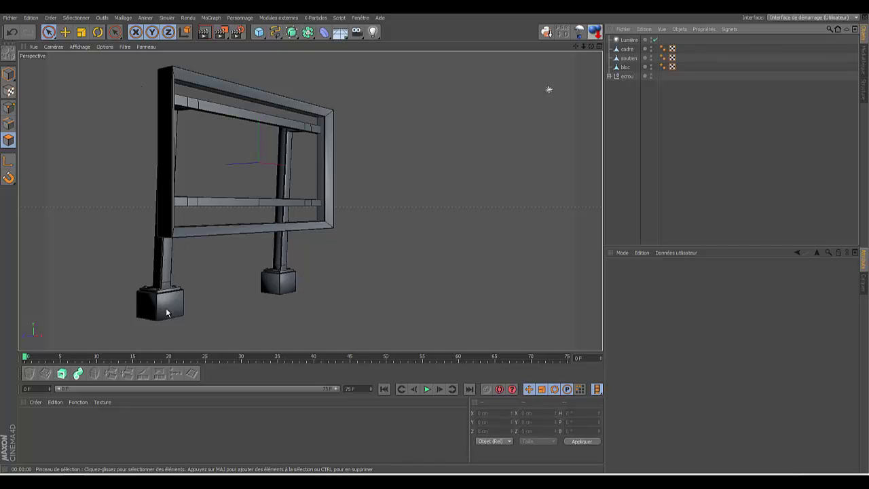
- Create three new default materials
{"action": "double_click", "coordinate": [86, 437]}
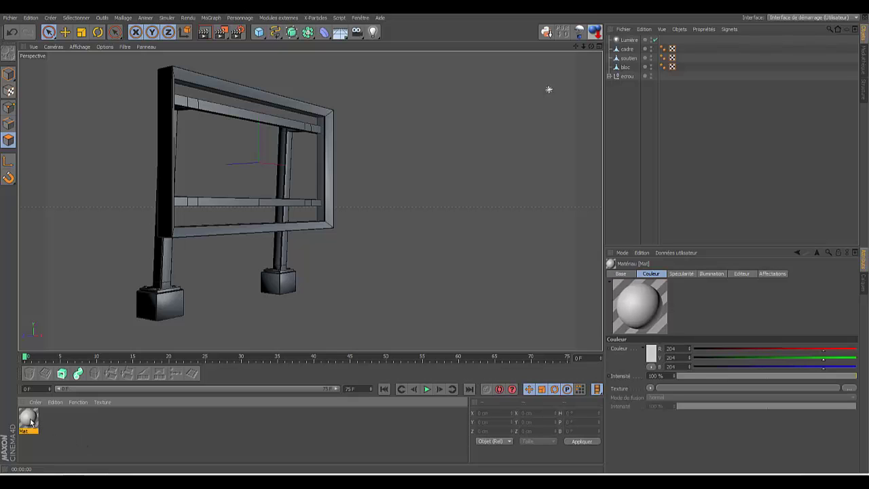
{"action": "double_click", "coordinate": [72, 419]}
{"action": "double_click", "coordinate": [120, 416]}
{"action": "left_click", "coordinate": [150, 429]}
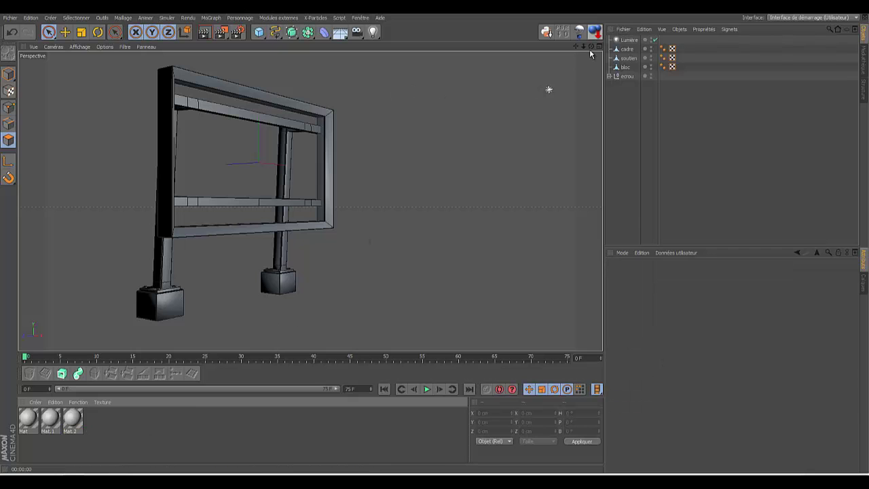
- Select the bloc object and ring-select the side faces of one footing block
{"action": "left_click_drag", "start_coordinate": [590, 46], "coordinate": [433, 243]}
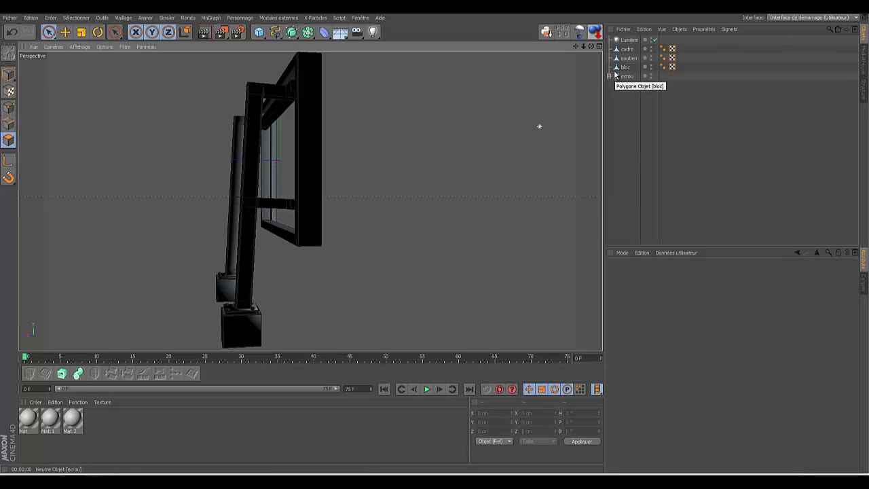
{"action": "left_click_drag", "start_coordinate": [585, 49], "coordinate": [435, 238]}
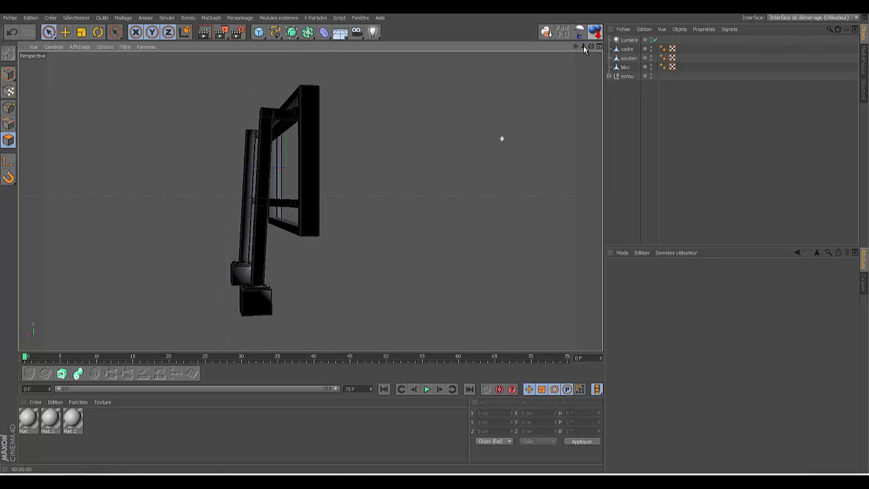
{"action": "left_click_drag", "start_coordinate": [592, 47], "coordinate": [434, 243]}
{"action": "left_click_drag", "start_coordinate": [590, 50], "coordinate": [436, 242]}
{"action": "left_click", "coordinate": [625, 68]}
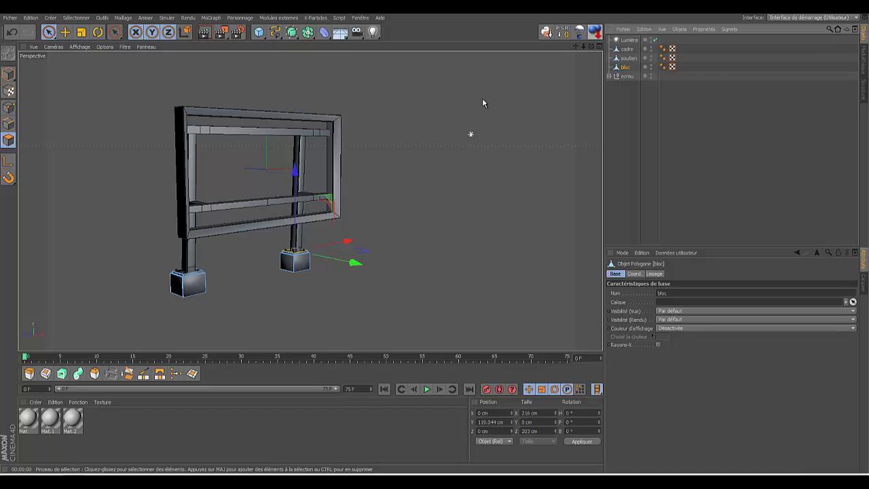
{"action": "scroll", "coordinate": [434, 237], "scroll_direction": "up", "scroll_amount": 4}
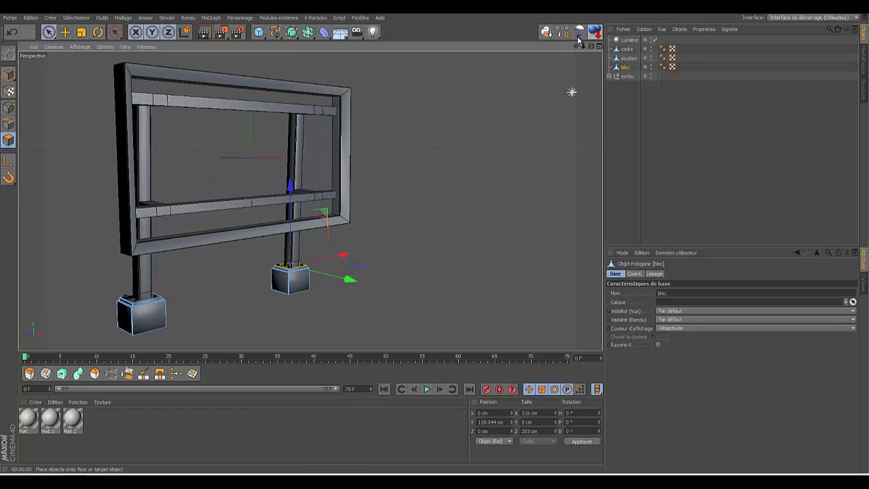
{"action": "scroll", "coordinate": [436, 239], "scroll_direction": "up", "scroll_amount": 2}
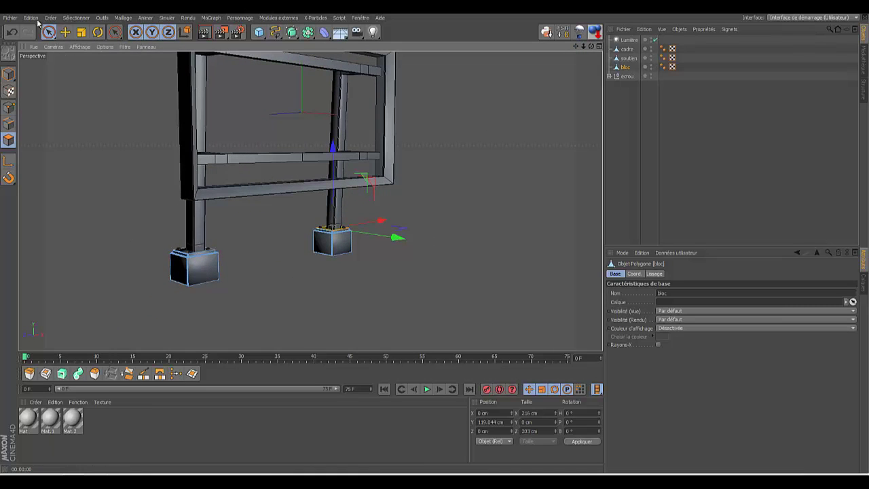
{"action": "left_click", "coordinate": [76, 18]}
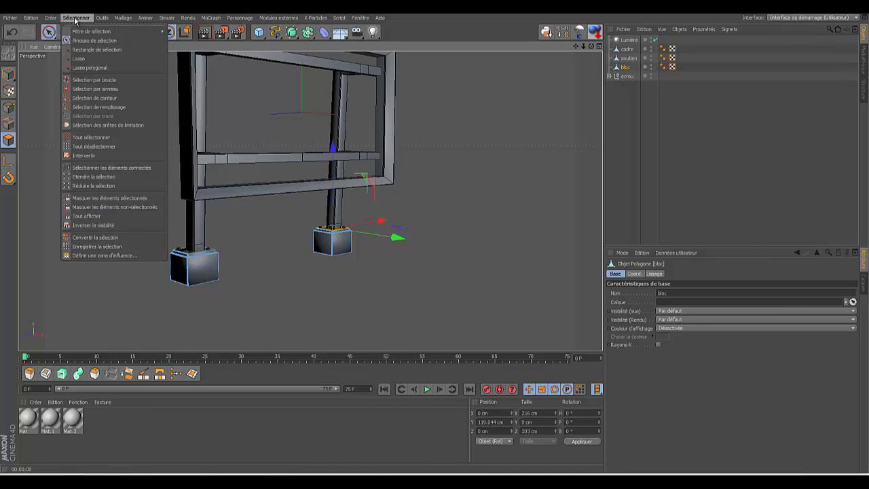
{"action": "left_click", "coordinate": [87, 89]}
{"action": "left_click", "coordinate": [188, 274]}
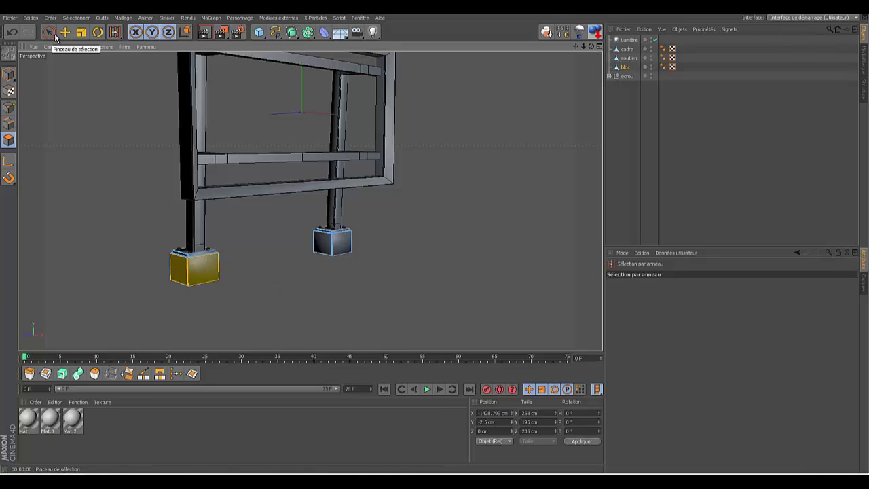
- Select the side and top faces of the raised plate on the same footing block instead
{"action": "left_click_drag", "start_coordinate": [583, 47], "coordinate": [434, 238]}
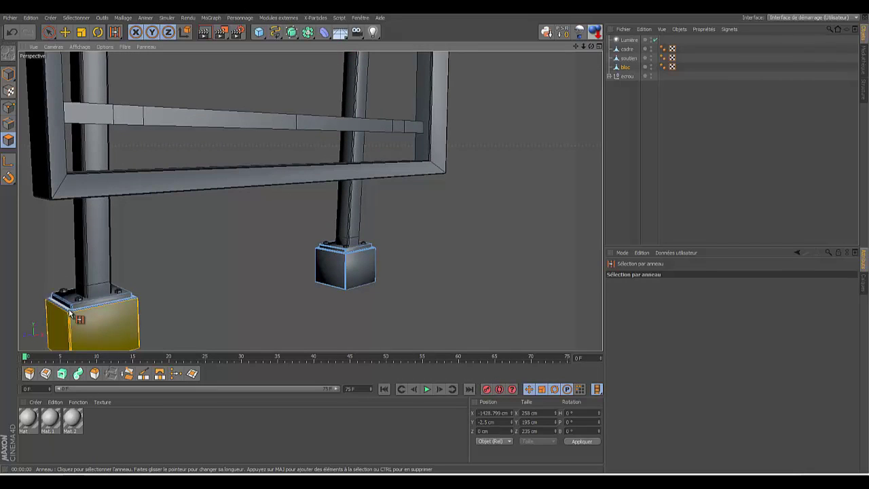
{"action": "left_click", "coordinate": [72, 313]}
{"action": "left_click", "coordinate": [77, 301]}
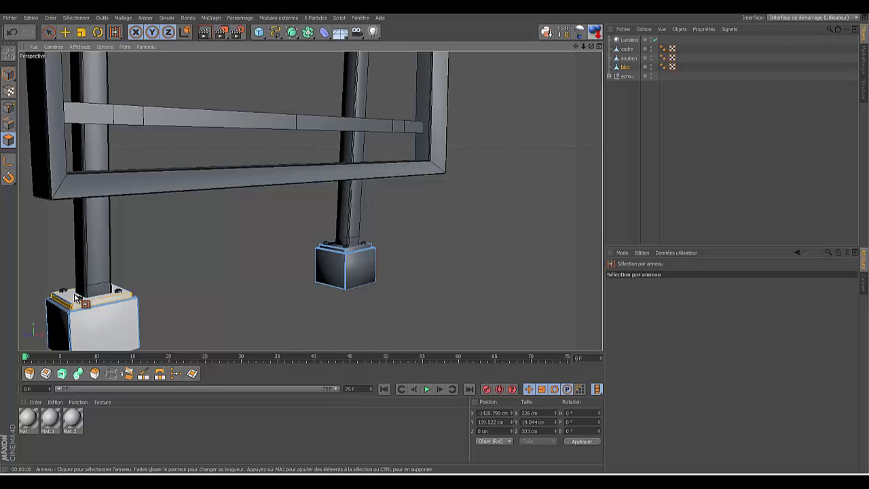
{"action": "left_click", "coordinate": [48, 32]}
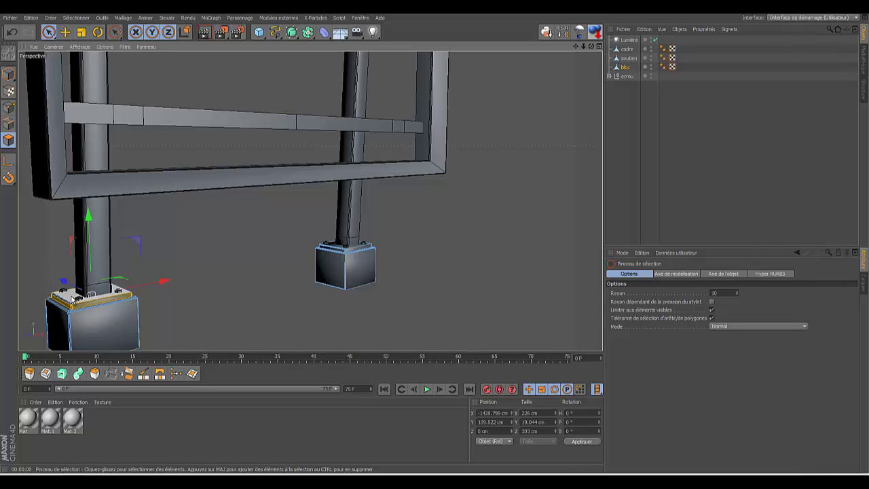
{"action": "left_click", "coordinate": [72, 298]}
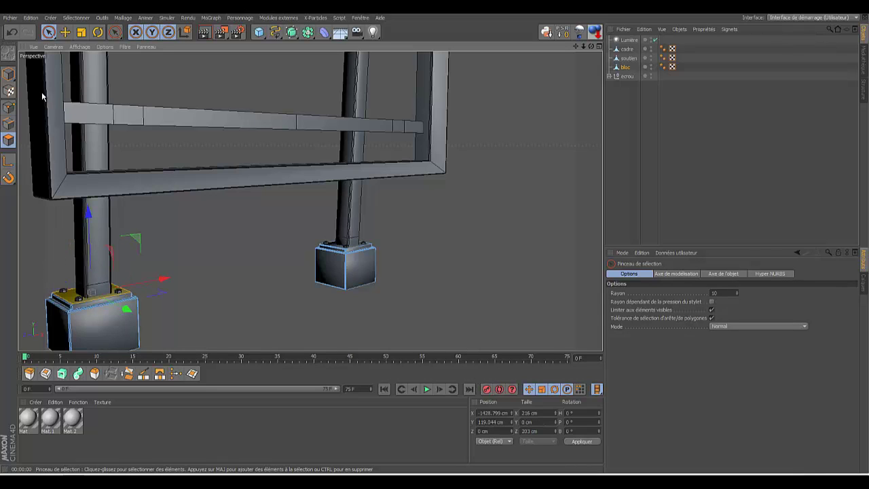
{"action": "left_click", "coordinate": [13, 33]}
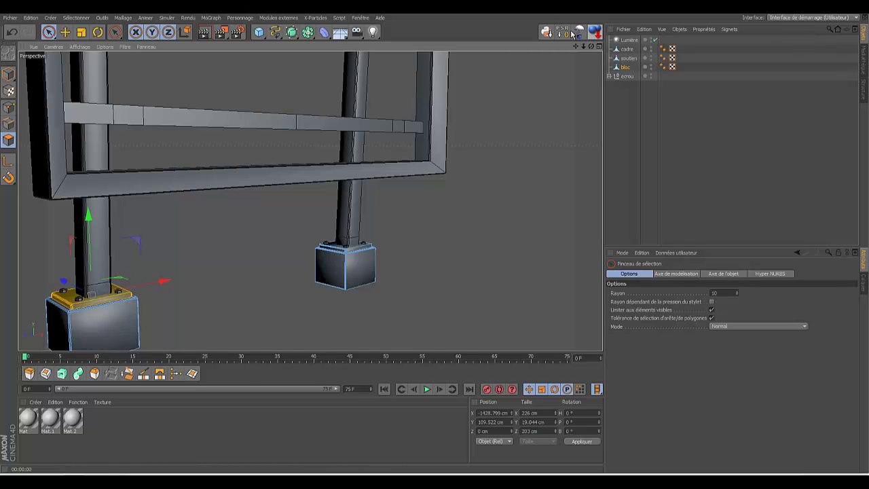
{"action": "left_click_drag", "start_coordinate": [591, 47], "coordinate": [433, 241]}
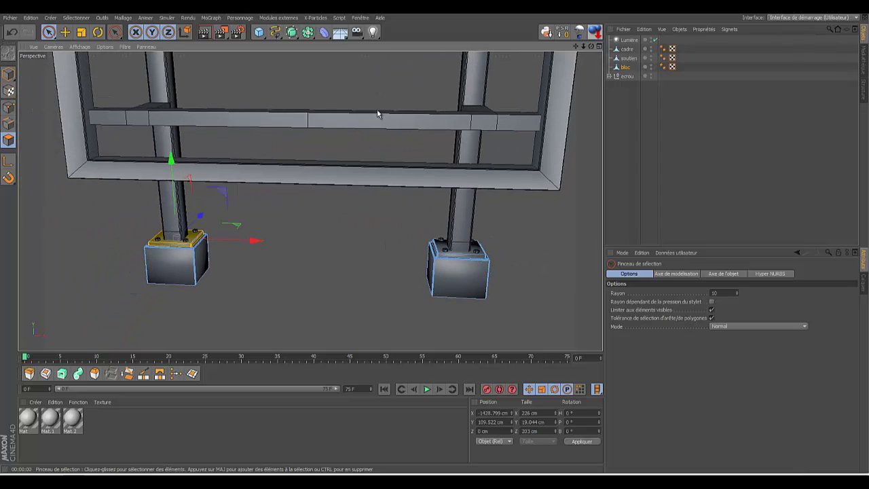
{"action": "mouse_move", "coordinate": [197, 225]}
{"action": "left_mouse_down"}
{"action": "mouse_move", "coordinate": [193, 237]}
{"action": "mouse_move", "coordinate": [202, 234]}
{"action": "left_mouse_up"}
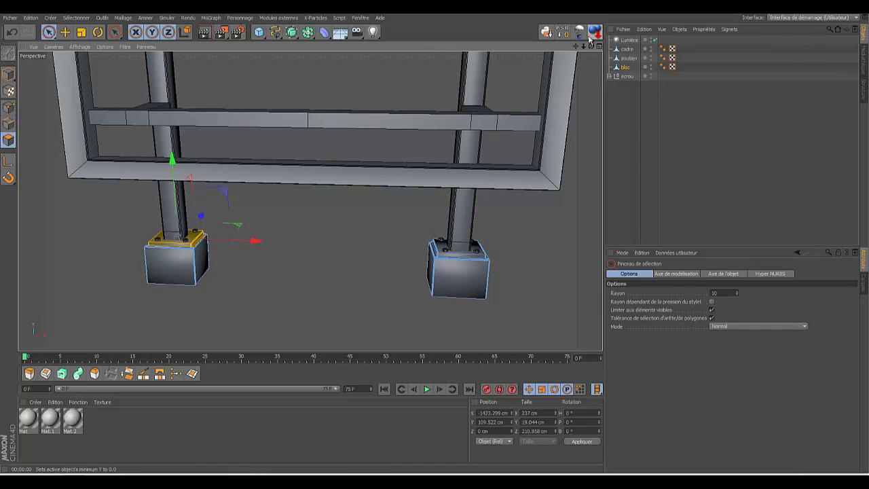
{"action": "left_click_drag", "start_coordinate": [582, 48], "coordinate": [218, 255]}
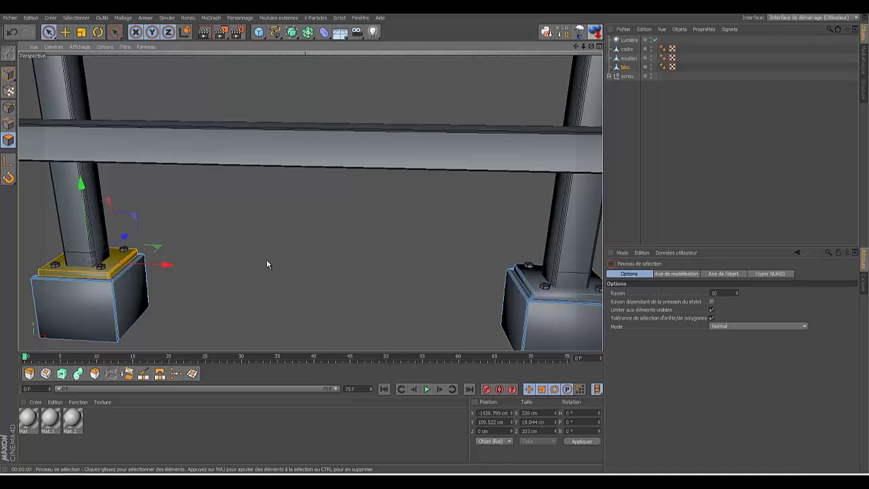
{"action": "right_click", "coordinate": [230, 224]}
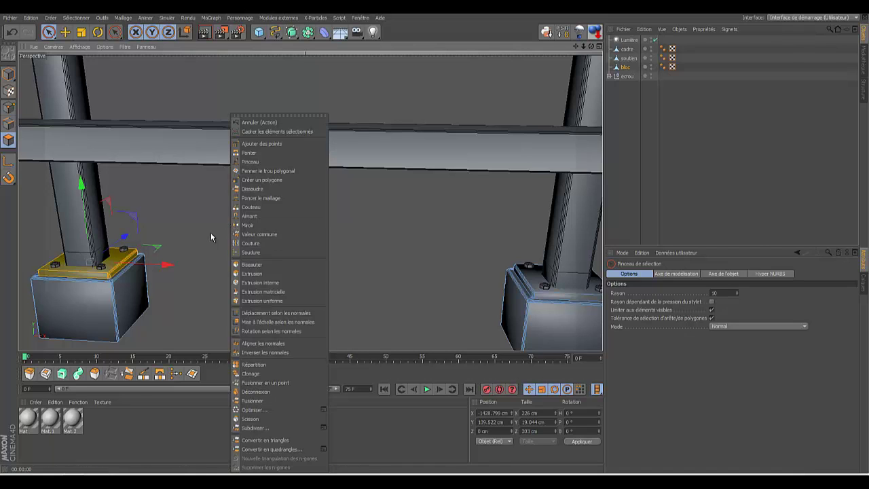
{"action": "left_click", "coordinate": [211, 234]}
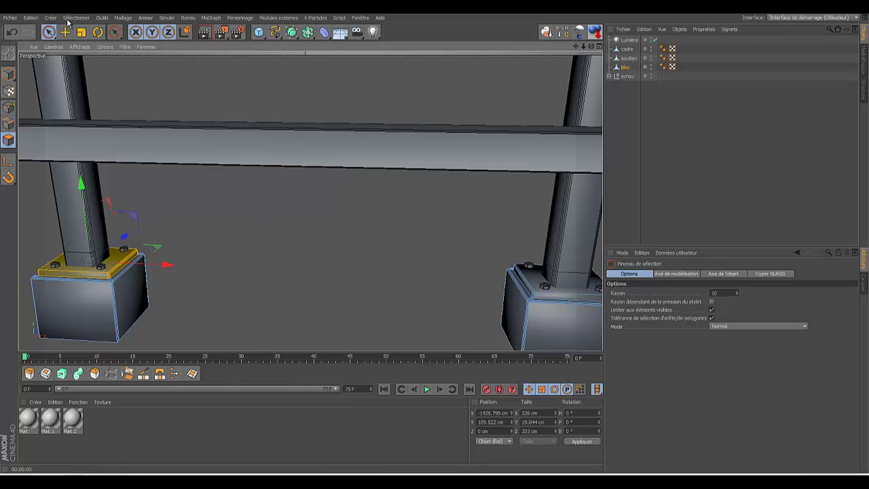
- Store the selected plate faces of the bloc object as a polygon selection named plaque
{"action": "left_click", "coordinate": [75, 17]}
{"action": "left_click", "coordinate": [97, 246]}
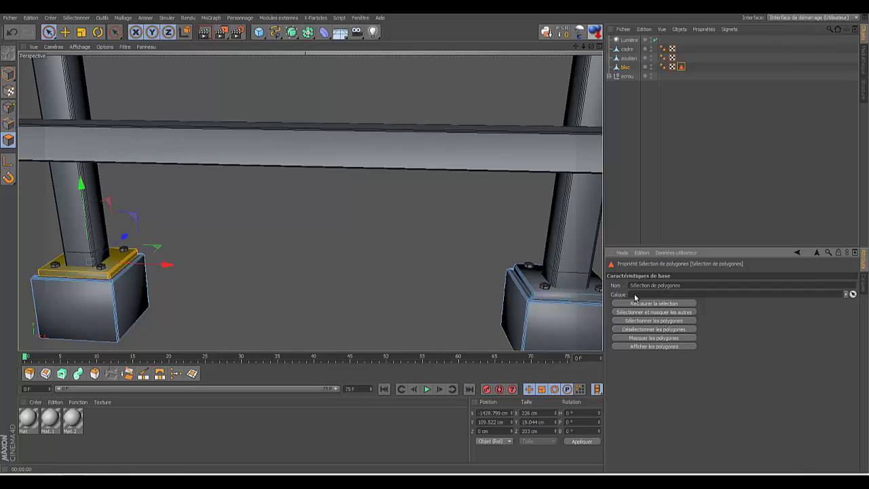
{"action": "left_click", "coordinate": [696, 286]}
{"action": "key", "text": "BackSpace"}
{"action": "left_click", "coordinate": [702, 223]}
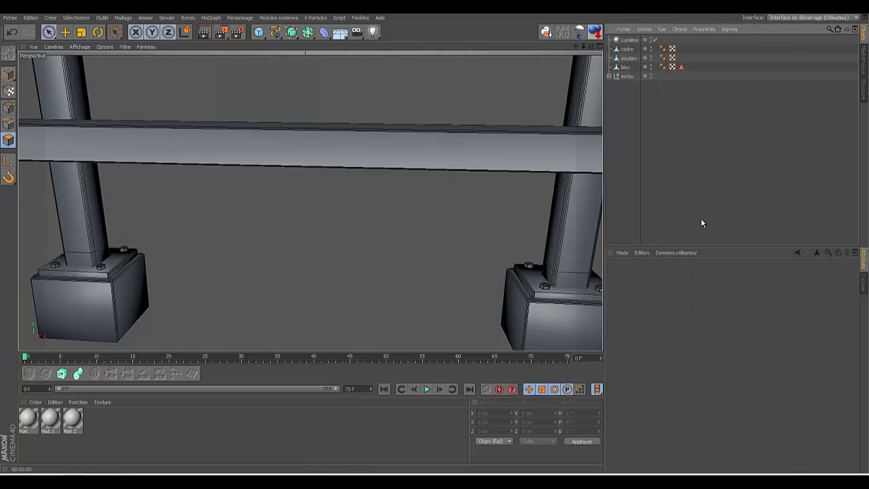
- Add the top and side faces of the raised plate on the second footing block to the bloc face selection
{"action": "left_click", "coordinate": [625, 68]}
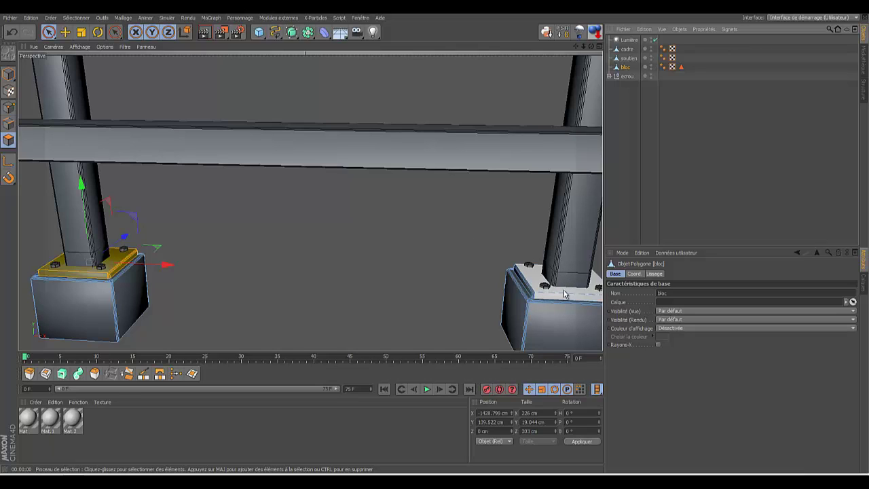
{"action": "left_click", "coordinate": [564, 293], "text": "shift"}
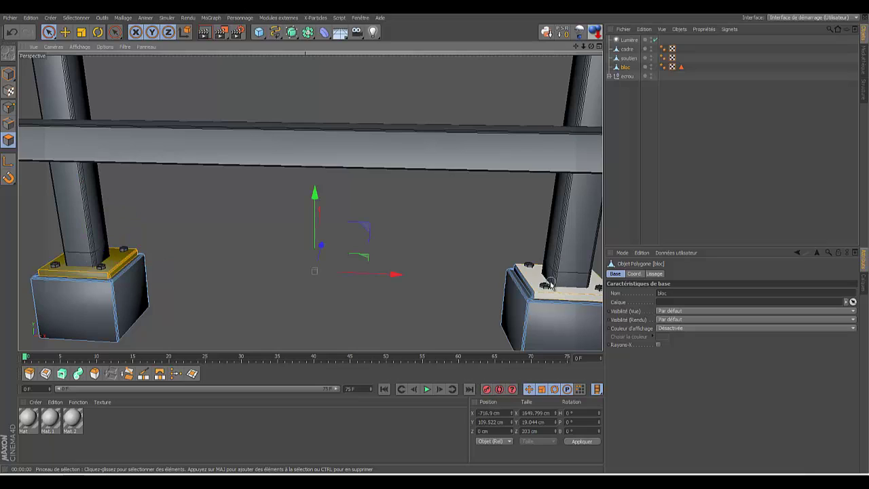
{"action": "left_click", "coordinate": [531, 288], "text": "shift"}
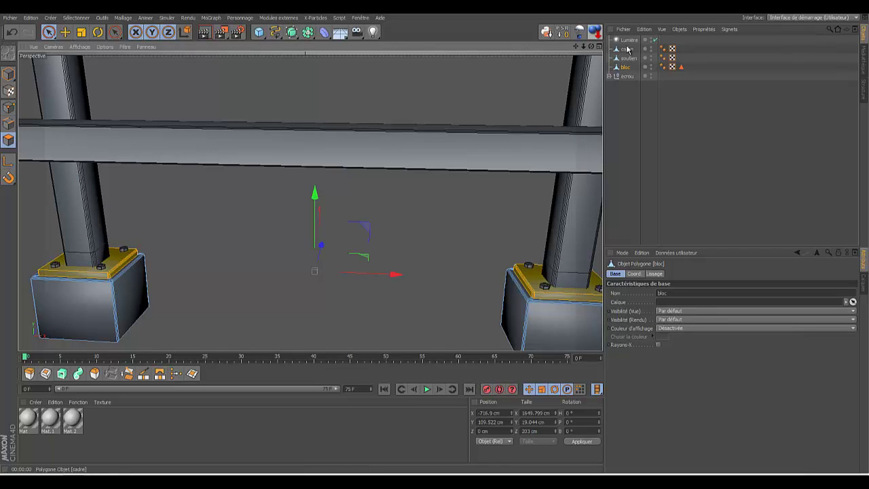
{"action": "left_click_drag", "start_coordinate": [591, 47], "coordinate": [437, 245]}
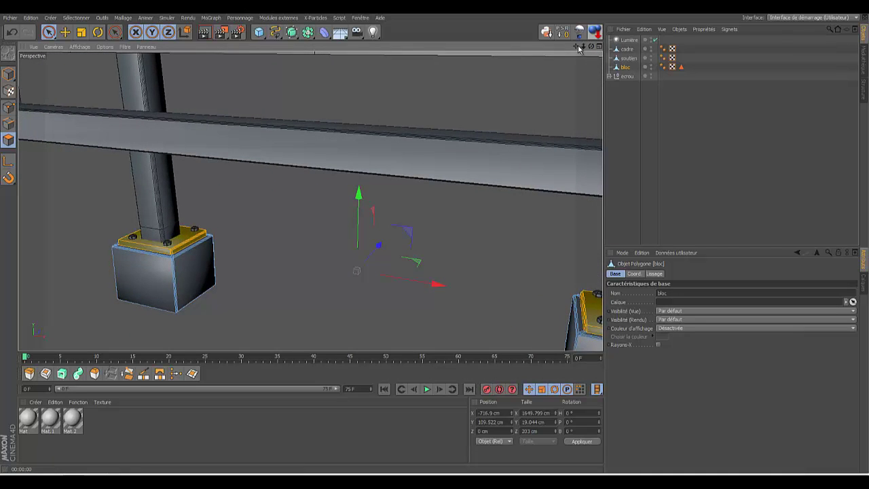
{"action": "left_click_drag", "start_coordinate": [579, 48], "coordinate": [308, 197]}
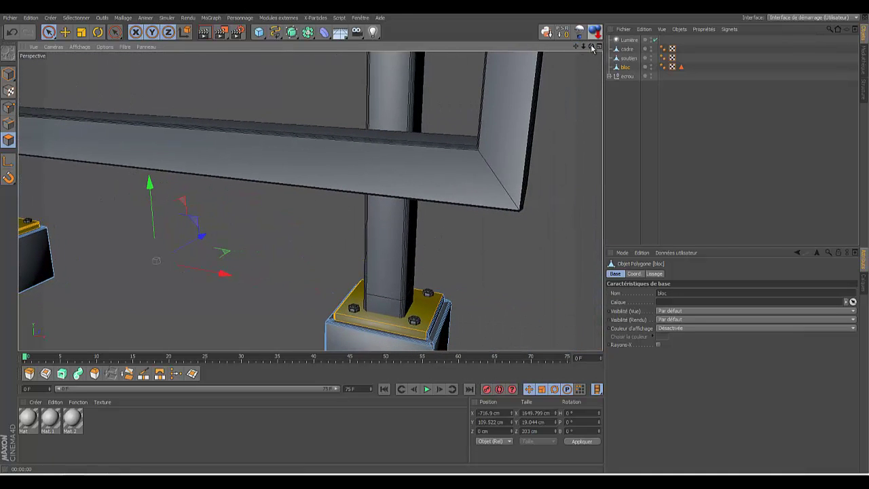
{"action": "left_click_drag", "start_coordinate": [592, 48], "coordinate": [435, 242]}
{"action": "left_click_drag", "start_coordinate": [586, 46], "coordinate": [576, 107]}
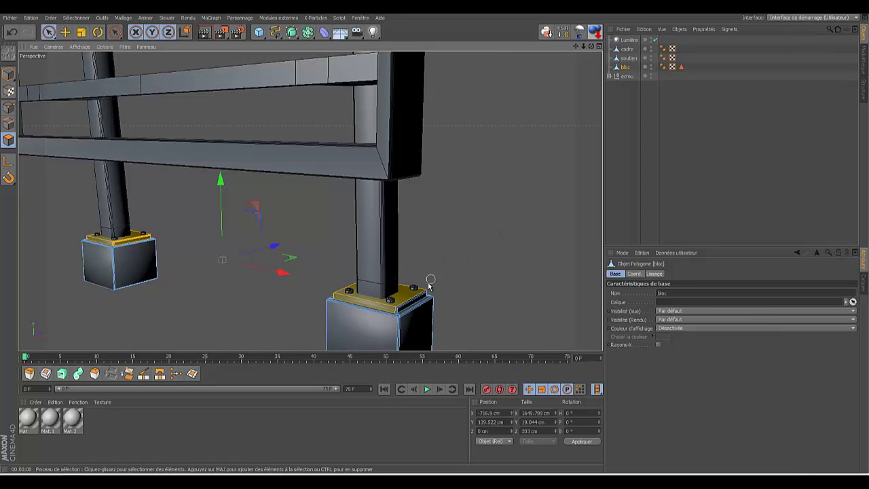
{"action": "left_click_drag", "start_coordinate": [429, 285], "coordinate": [414, 298]}
- Delete the plaque selection tag and store the faces of both plates as a polygon selection named bloc
{"action": "left_click", "coordinate": [681, 68]}
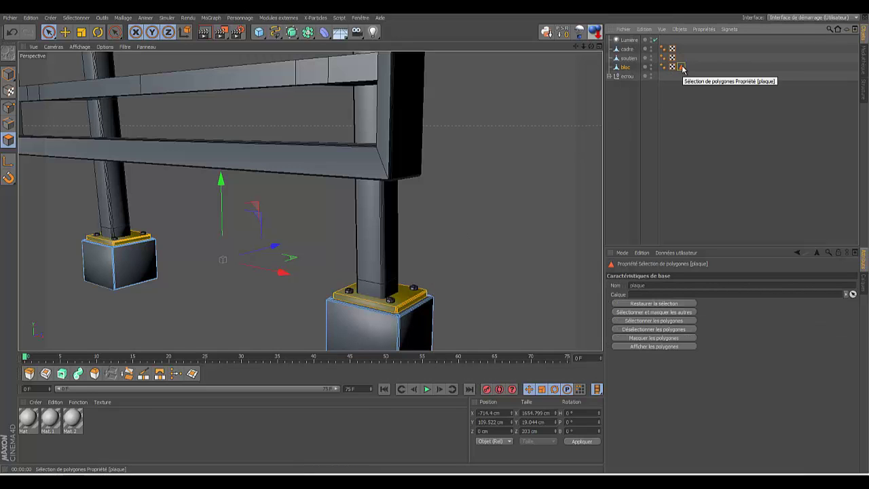
{"action": "key", "text": "Delete"}
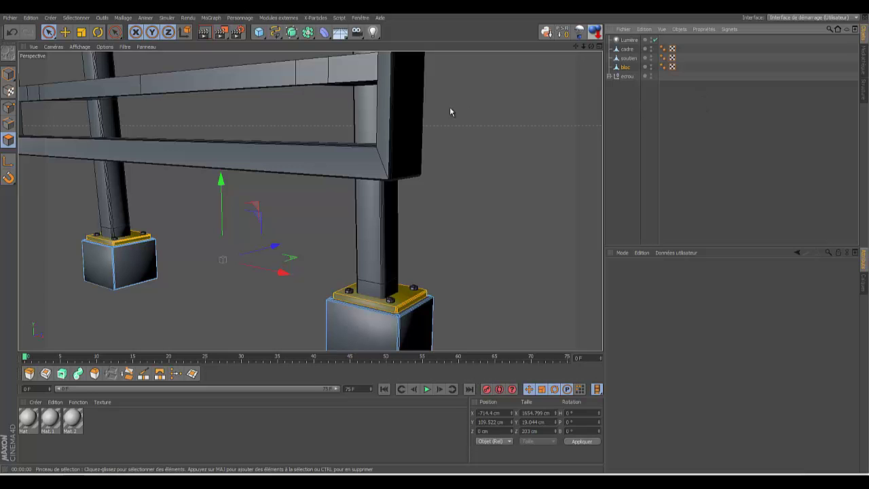
{"action": "left_click", "coordinate": [73, 18]}
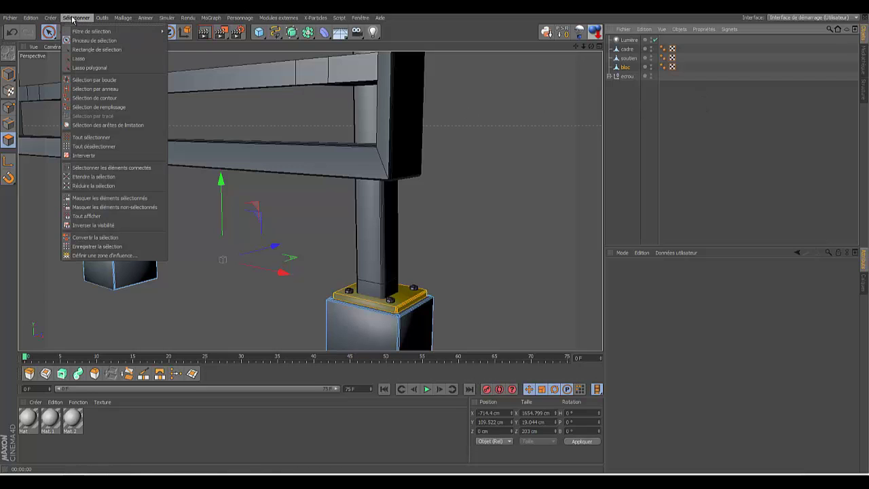
{"action": "left_click", "coordinate": [83, 247]}
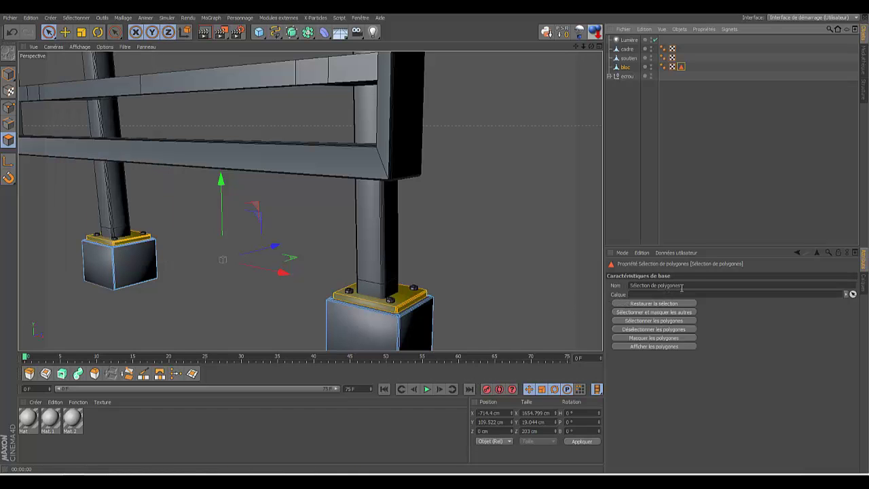
{"action": "left_click_drag", "start_coordinate": [682, 285], "coordinate": [601, 290]}
{"action": "key", "text": "BackSpace"}
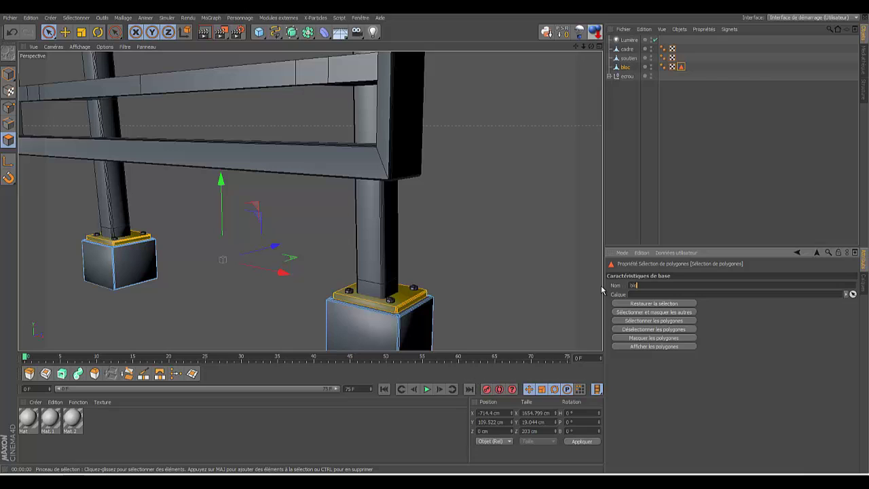
{"action": "left_click", "coordinate": [625, 224]}
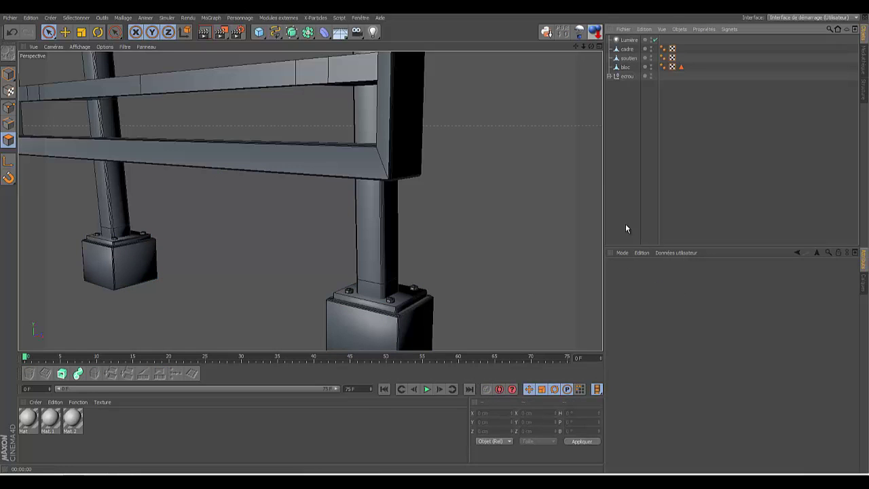
- Set the color of the Mat material to near black, RGB 26, 25, 25
{"action": "double_click", "coordinate": [28, 419]}
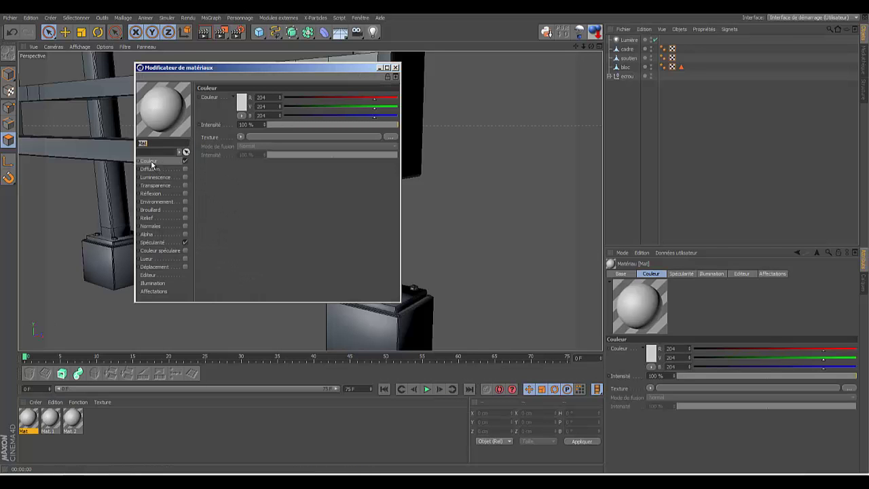
{"action": "left_click", "coordinate": [185, 242]}
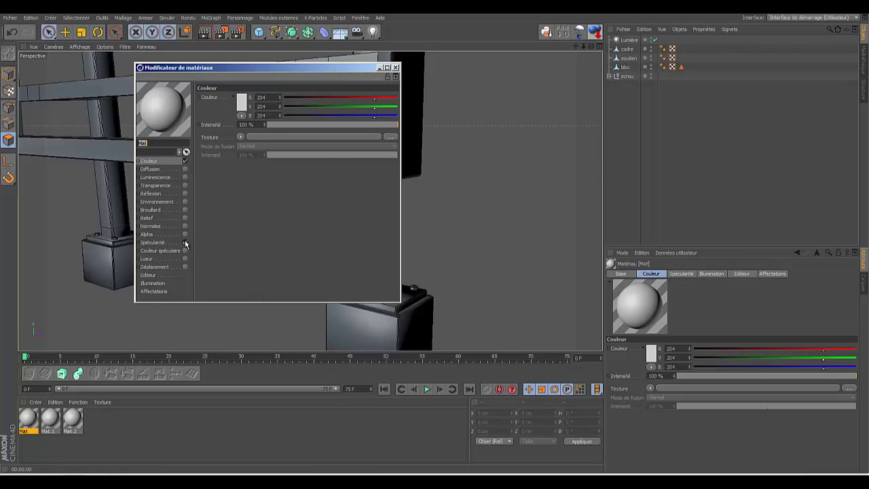
{"action": "left_click", "coordinate": [239, 102]}
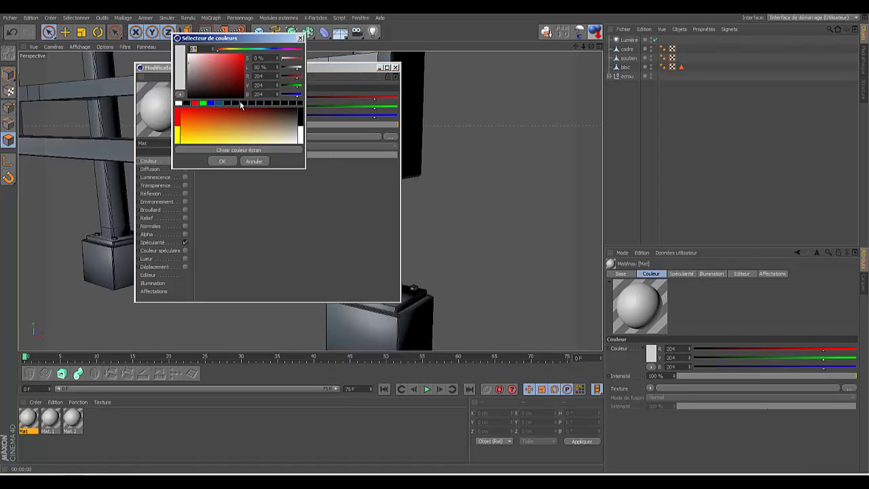
{"action": "left_click_drag", "start_coordinate": [203, 84], "coordinate": [189, 97]}
{"action": "left_click", "coordinate": [223, 162]}
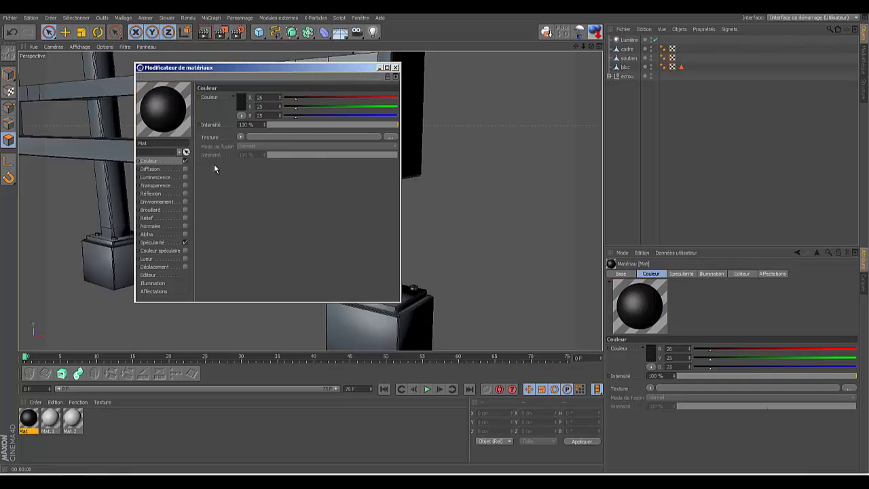
- Set the Mat material's specular width to 19% and height to 60%, and close the material editor
{"action": "left_click", "coordinate": [163, 243]}
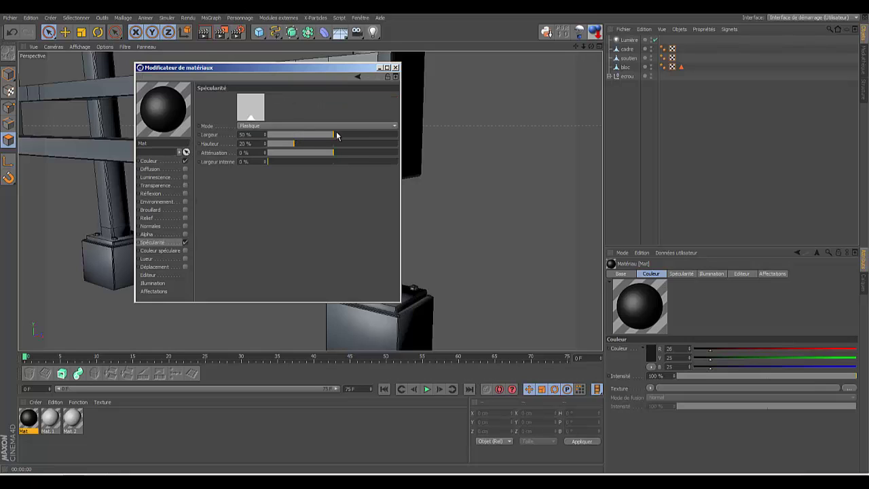
{"action": "left_click_drag", "start_coordinate": [335, 134], "coordinate": [293, 138]}
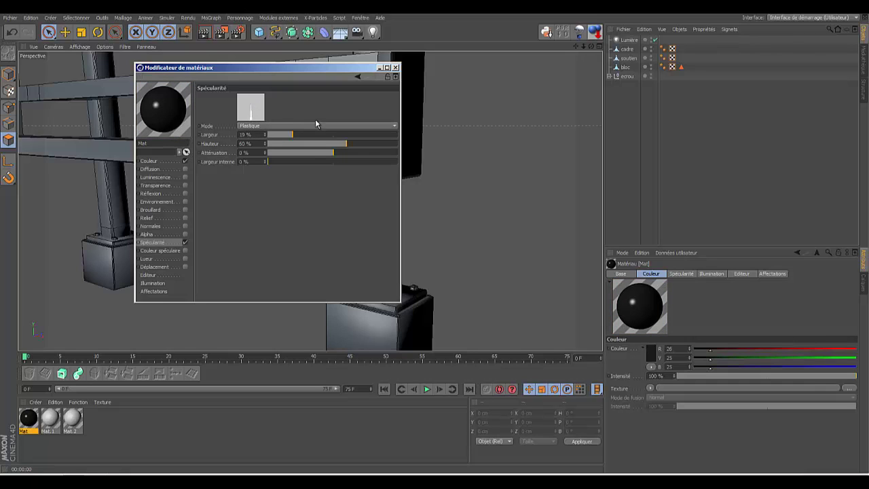
{"action": "left_click", "coordinate": [395, 68]}
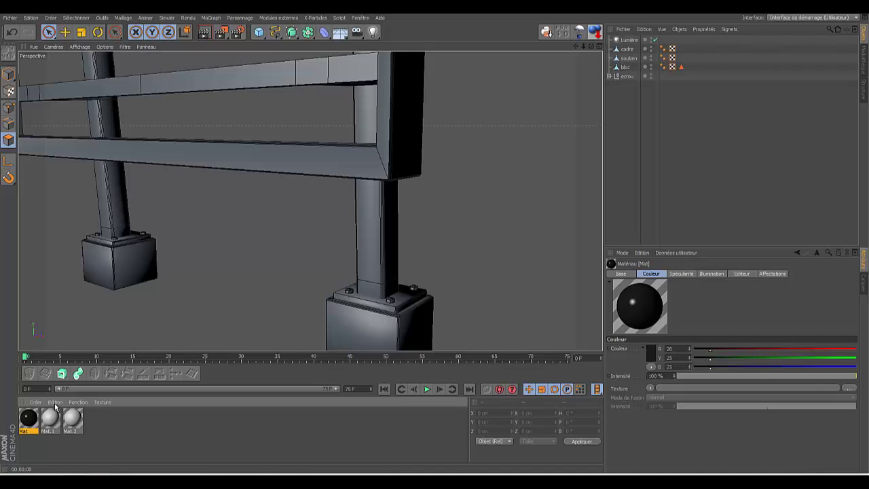
- Apply the Mat material to the soutien and bloc objects, limiting it on bloc to the bloc selection
{"action": "left_click_drag", "start_coordinate": [629, 68], "coordinate": [629, 58]}
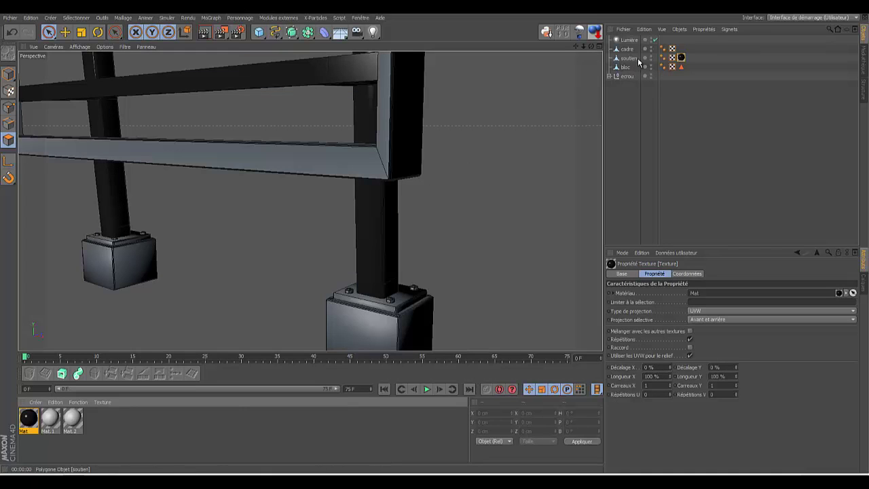
{"action": "left_click_drag", "start_coordinate": [28, 423], "coordinate": [625, 69]}
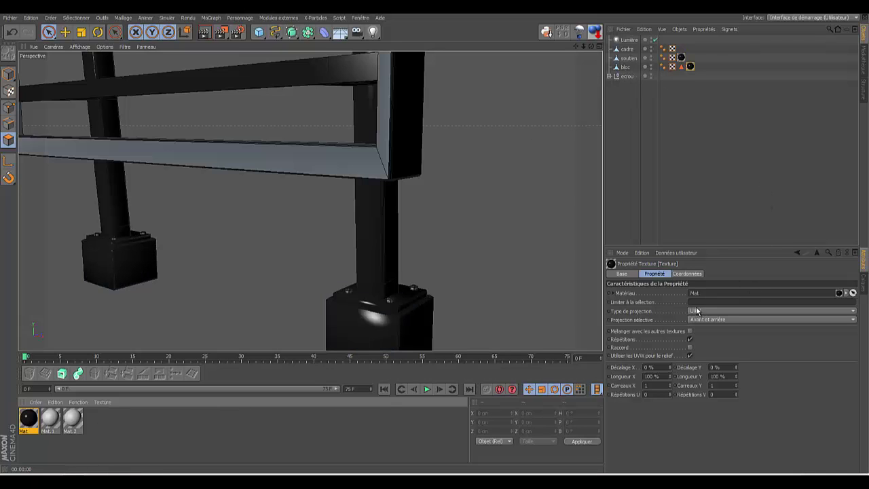
{"action": "left_click", "coordinate": [693, 301]}
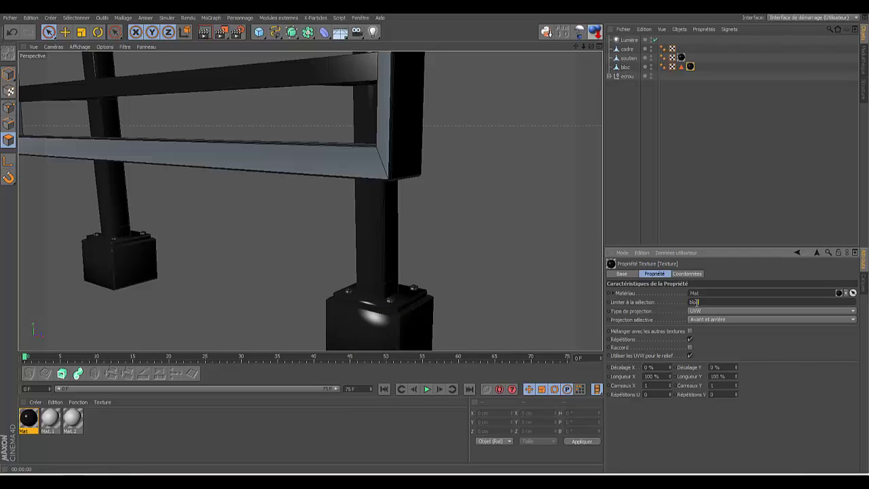
{"action": "key", "text": "Return"}
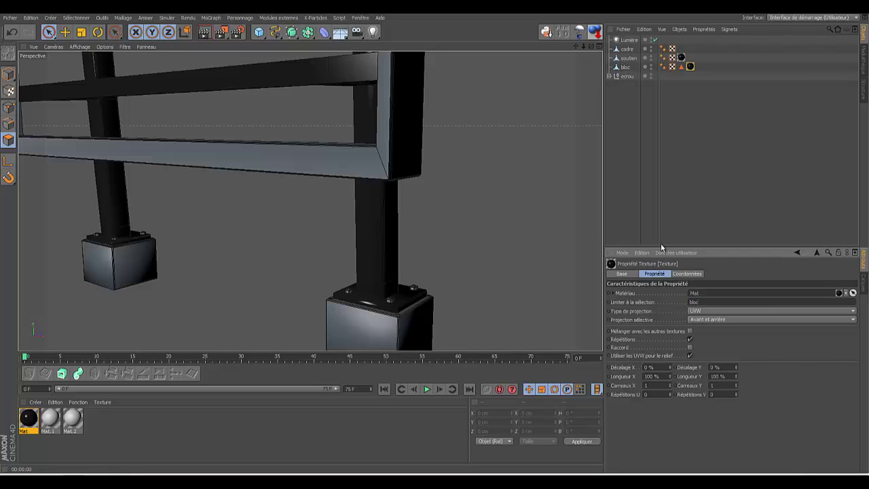
- Apply the black Mat material to the ecrou group as well
{"action": "left_click", "coordinate": [626, 77]}
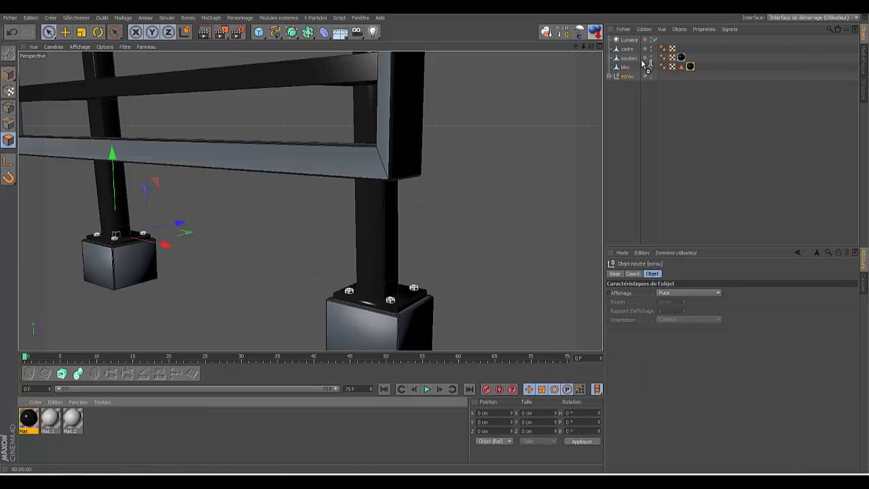
{"action": "left_click_drag", "start_coordinate": [644, 63], "coordinate": [635, 78], "text": "ctrl"}
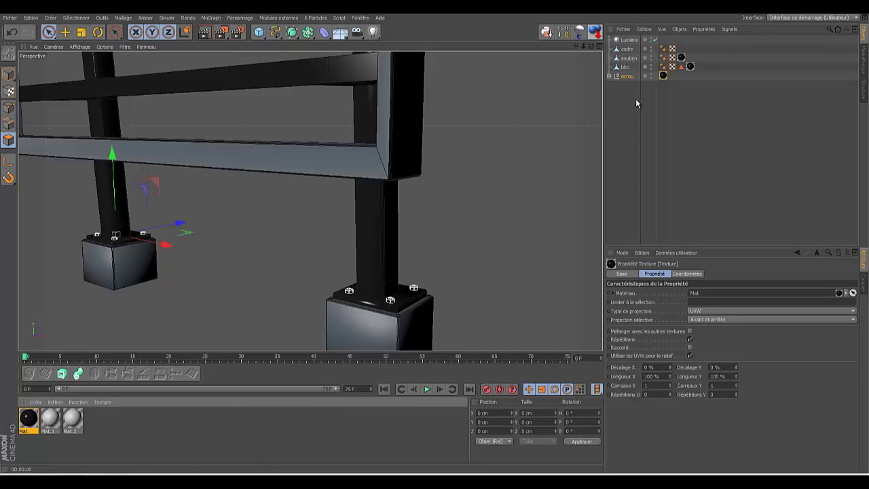
{"action": "left_click", "coordinate": [637, 102]}
{"action": "left_click_drag", "start_coordinate": [591, 46], "coordinate": [485, 70]}
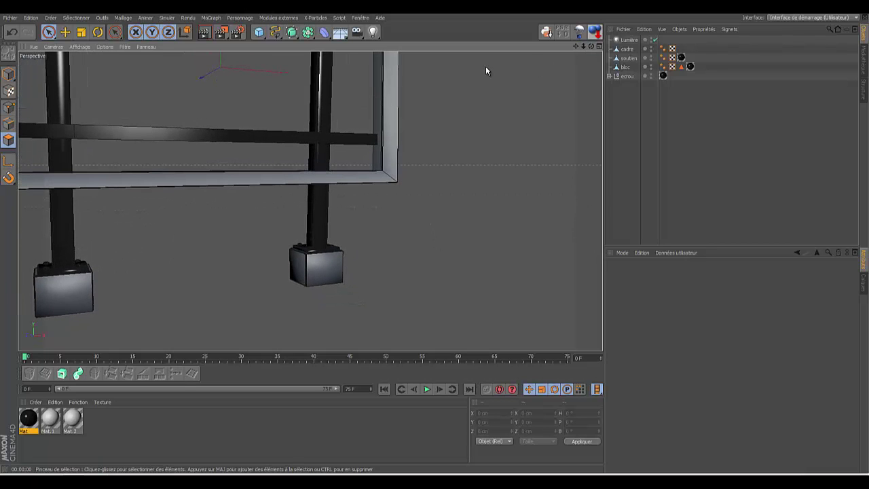
- Give the Mat.1 material a mid-grey color of RGB 109, 107, 107 with specular width 31% and height 49%
{"action": "double_click", "coordinate": [51, 419]}
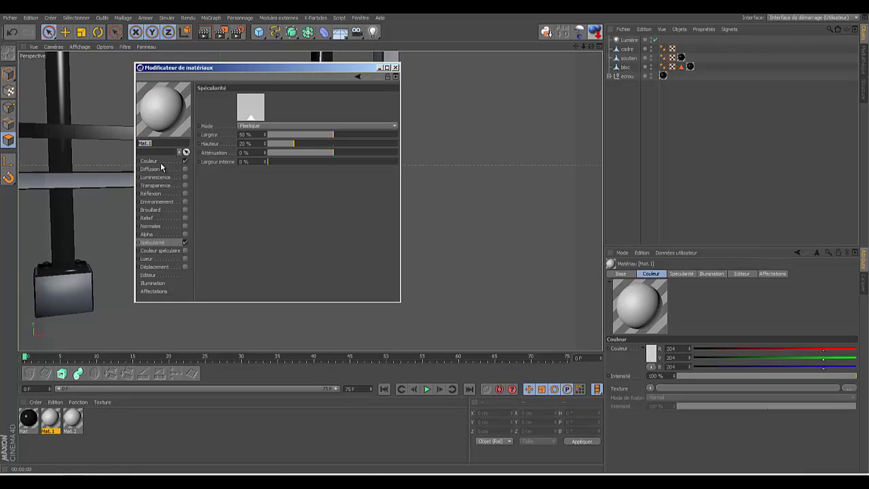
{"action": "left_click", "coordinate": [185, 242]}
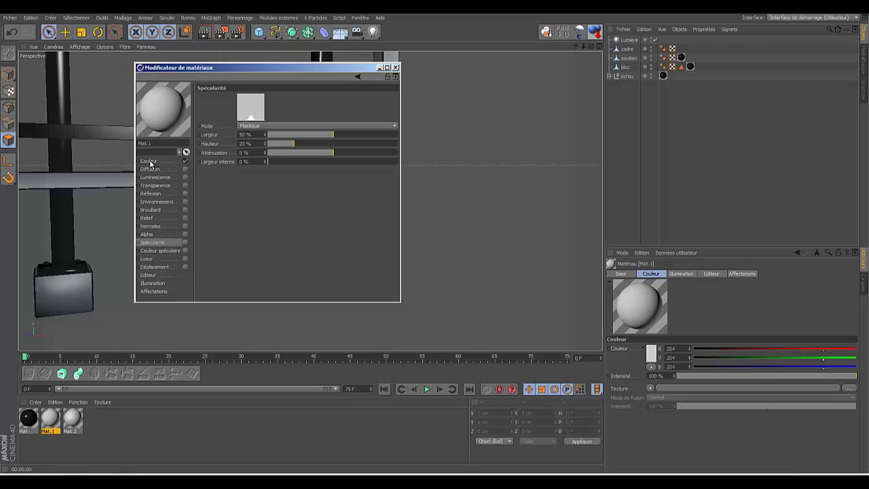
{"action": "left_click", "coordinate": [149, 161]}
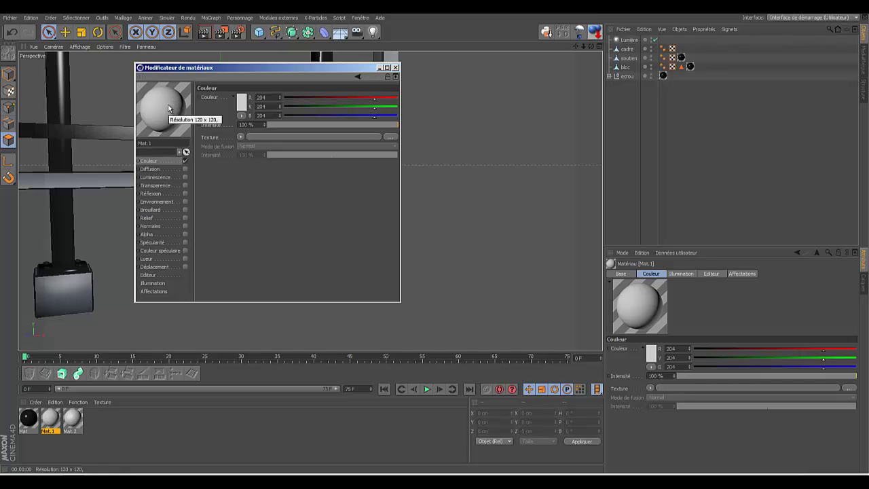
{"action": "left_click", "coordinate": [242, 106]}
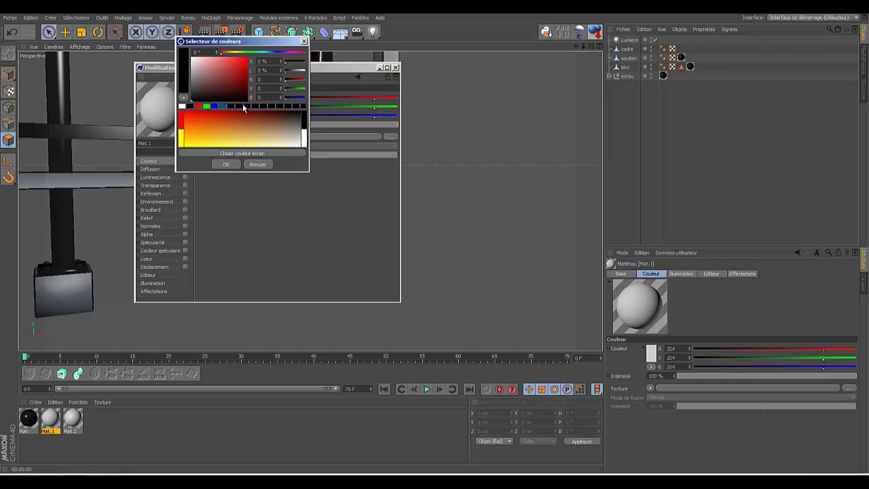
{"action": "left_click_drag", "start_coordinate": [209, 80], "coordinate": [193, 85]}
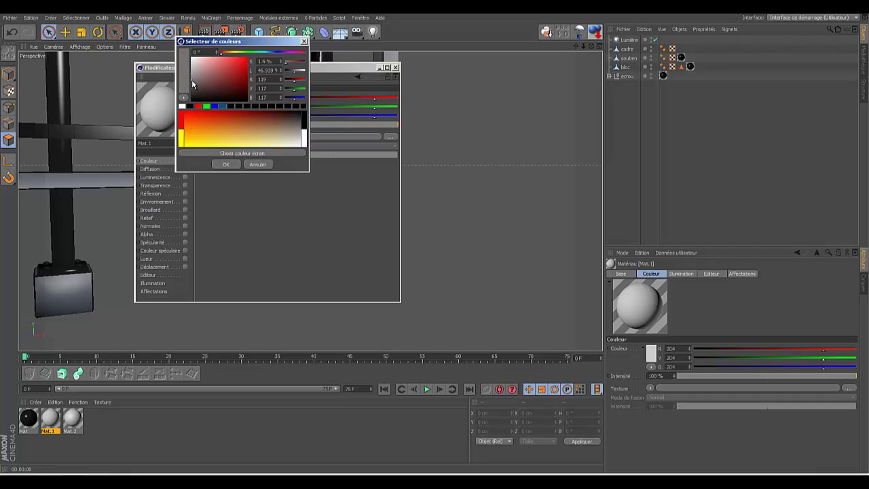
{"action": "left_click", "coordinate": [226, 165]}
{"action": "left_click", "coordinate": [184, 243]}
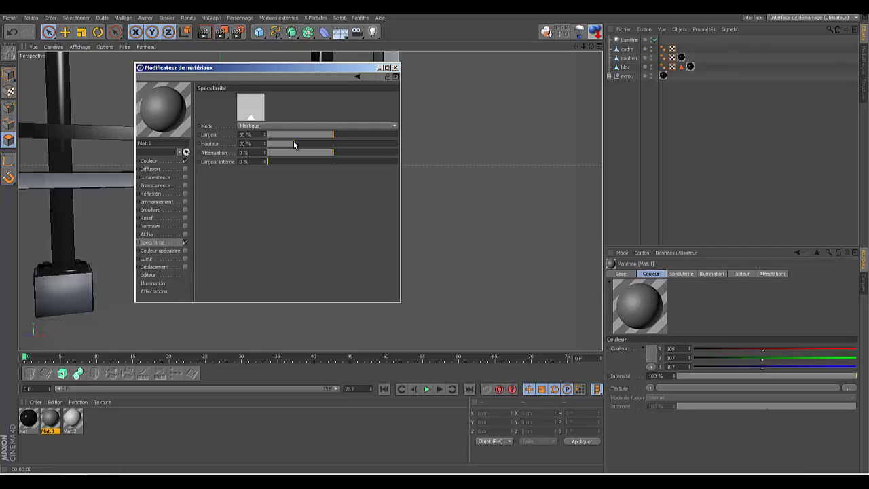
{"action": "mouse_move", "coordinate": [293, 144]}
{"action": "left_mouse_down"}
{"action": "mouse_move", "coordinate": [332, 144]}
{"action": "mouse_move", "coordinate": [308, 135]}
{"action": "left_mouse_up"}
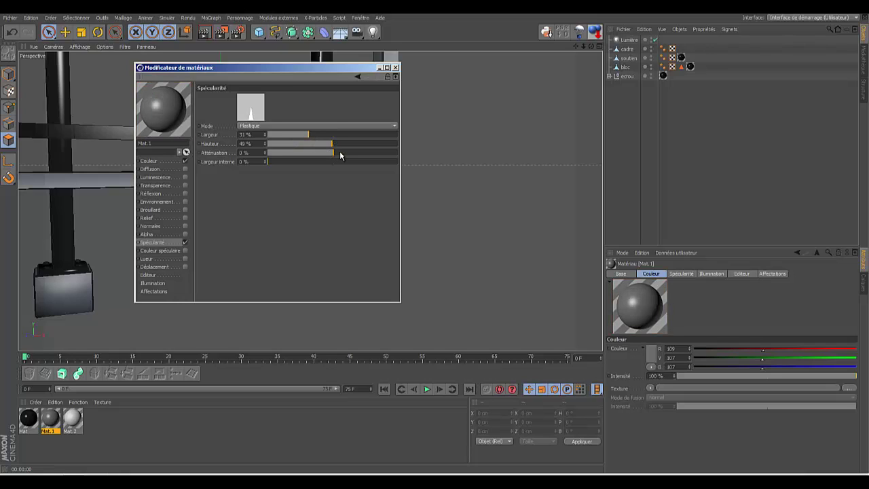
- Lighten the Mat.1 material's color to RGB 156, 154, 154 and apply it to the cadre object
{"action": "mouse_move", "coordinate": [334, 152]}
{"action": "left_mouse_down"}
{"action": "mouse_move", "coordinate": [347, 155]}
{"action": "mouse_move", "coordinate": [332, 155]}
{"action": "mouse_move", "coordinate": [337, 144]}
{"action": "mouse_move", "coordinate": [310, 135]}
{"action": "left_mouse_up"}
{"action": "left_click", "coordinate": [158, 161]}
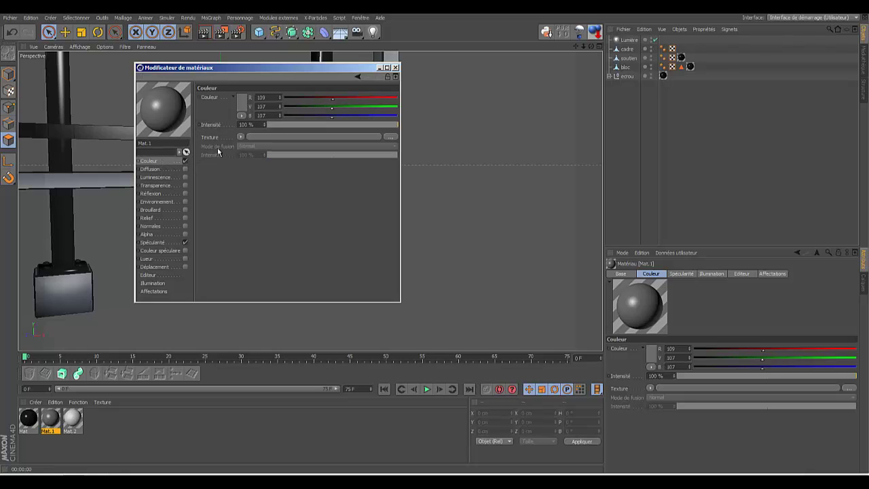
{"action": "left_click", "coordinate": [242, 107]}
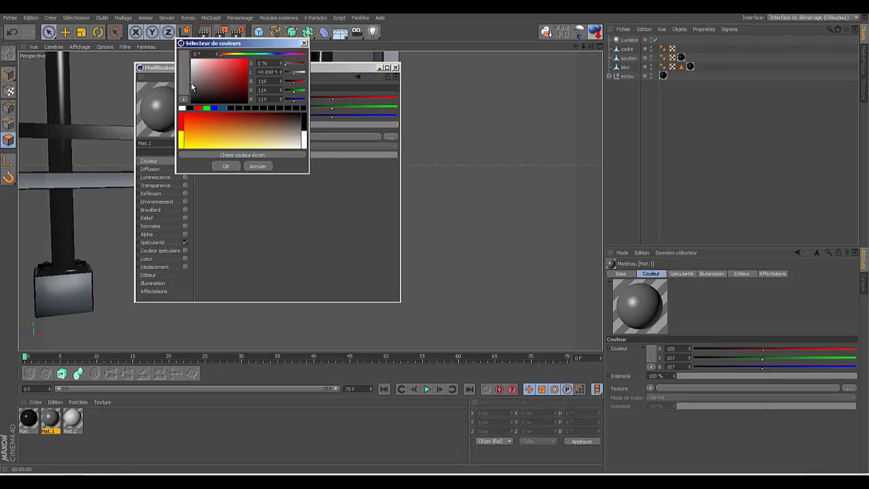
{"action": "left_click_drag", "start_coordinate": [193, 82], "coordinate": [193, 79]}
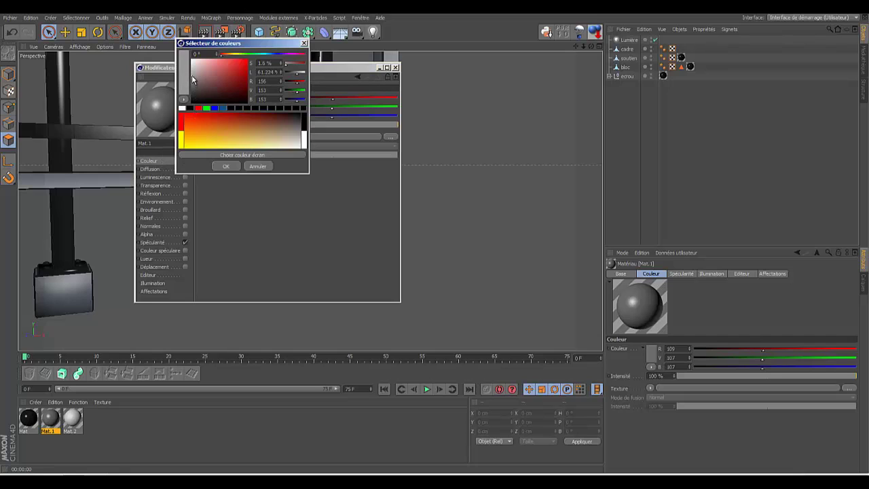
{"action": "left_click", "coordinate": [226, 166]}
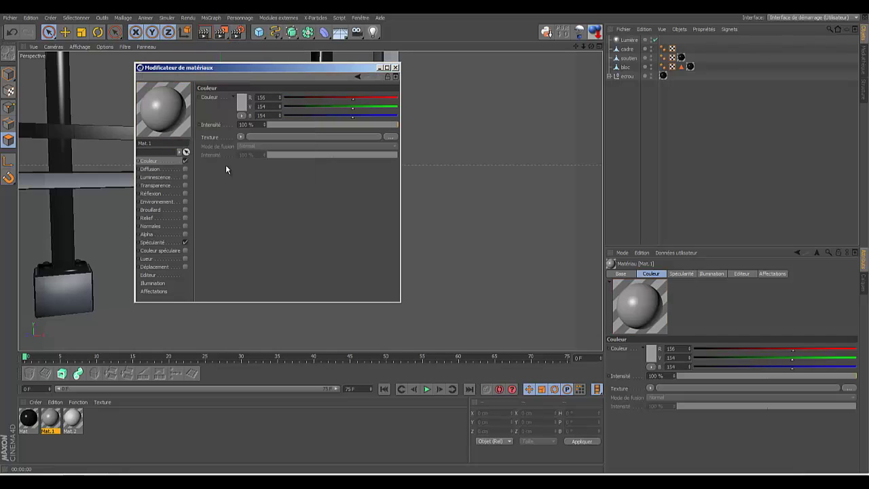
{"action": "left_click", "coordinate": [380, 67]}
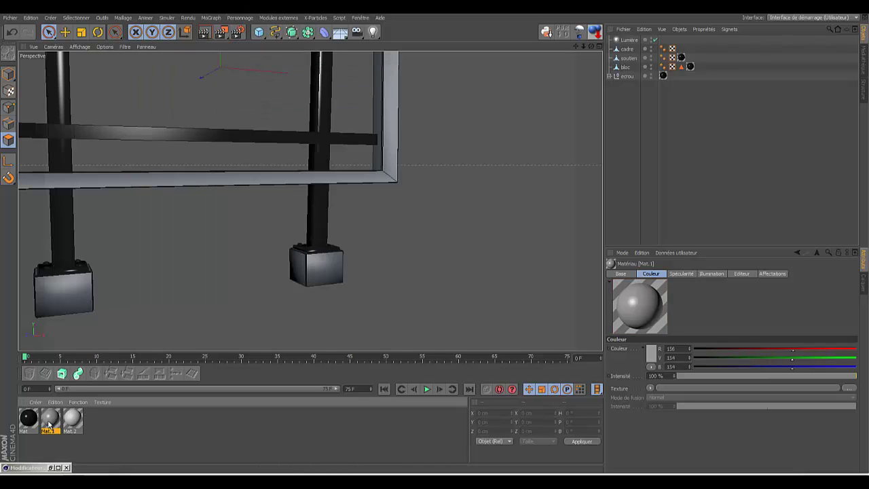
{"action": "left_click_drag", "start_coordinate": [51, 421], "coordinate": [626, 50]}
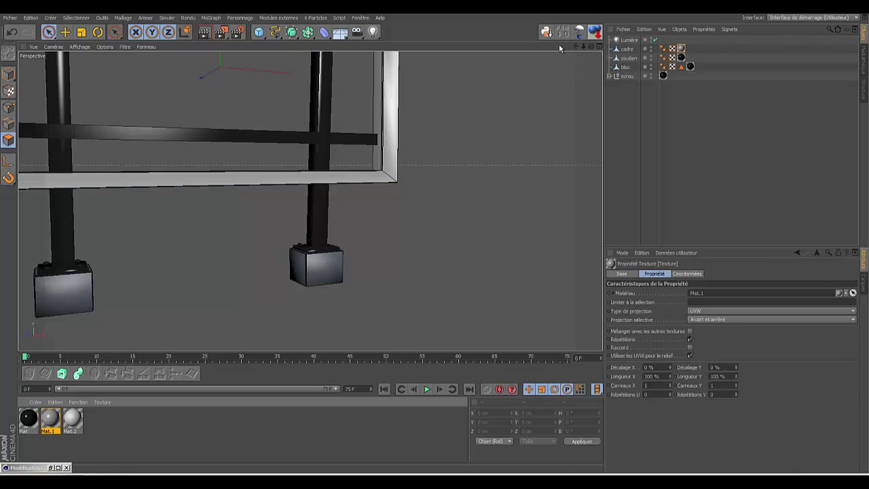
- Disable specularity on the Mat.2 material and give its color channel a Calque texture containing a Couleur layer
{"action": "double_click", "coordinate": [72, 419]}
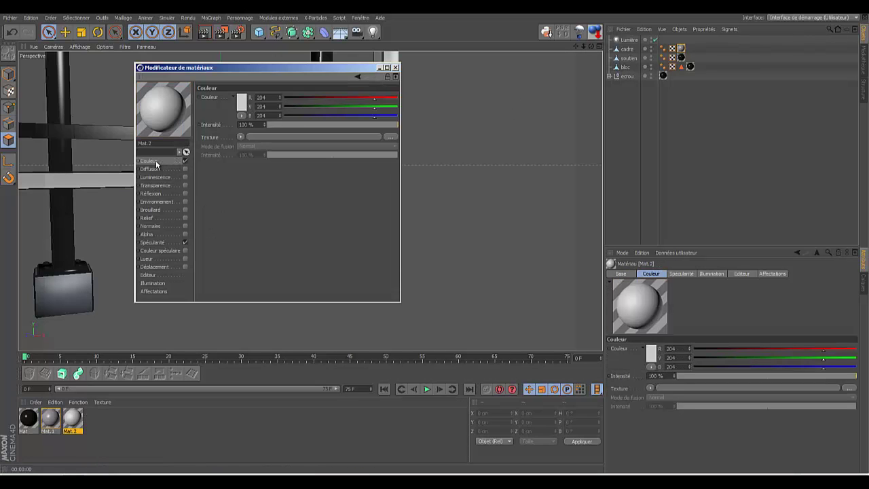
{"action": "left_click", "coordinate": [185, 242]}
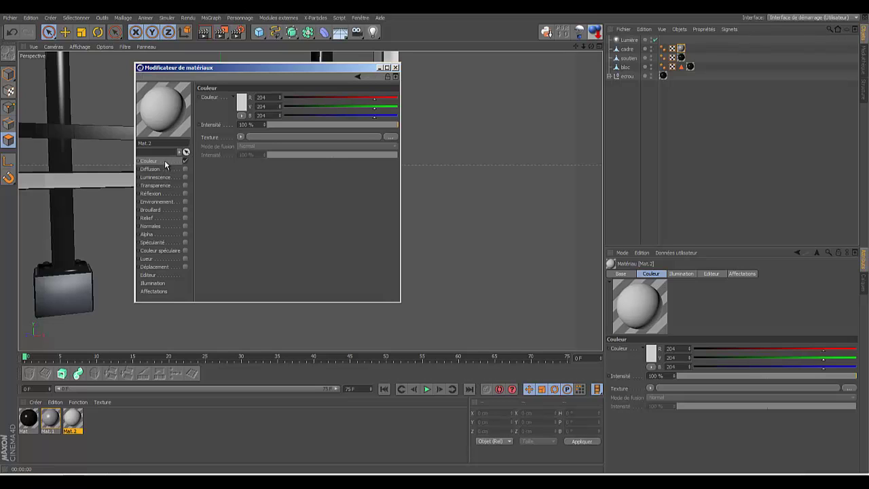
{"action": "left_click", "coordinate": [241, 137]}
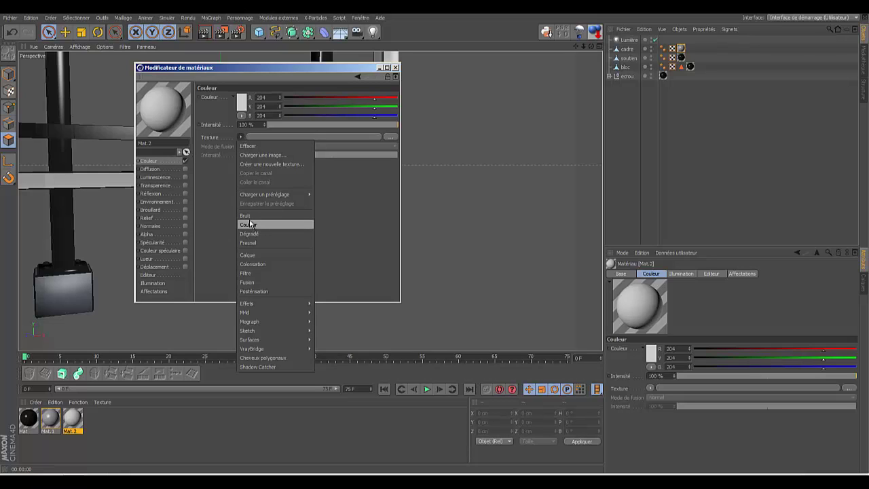
{"action": "left_click", "coordinate": [247, 255]}
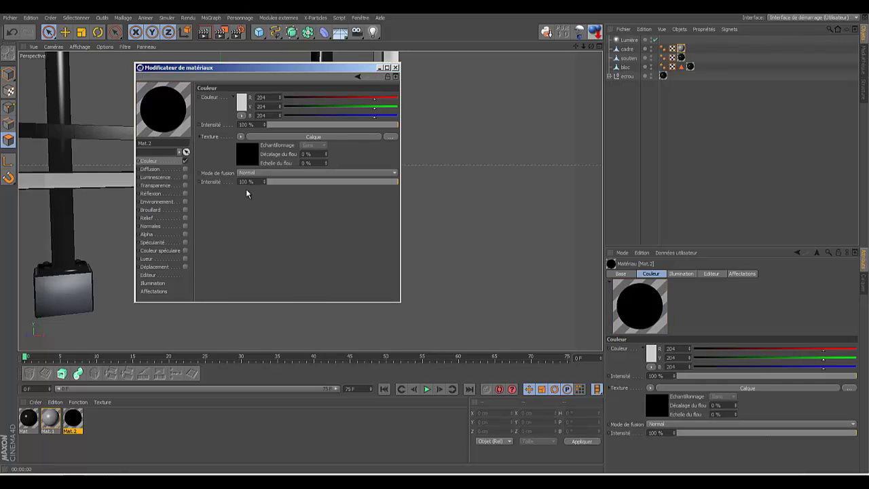
{"action": "left_click", "coordinate": [248, 165]}
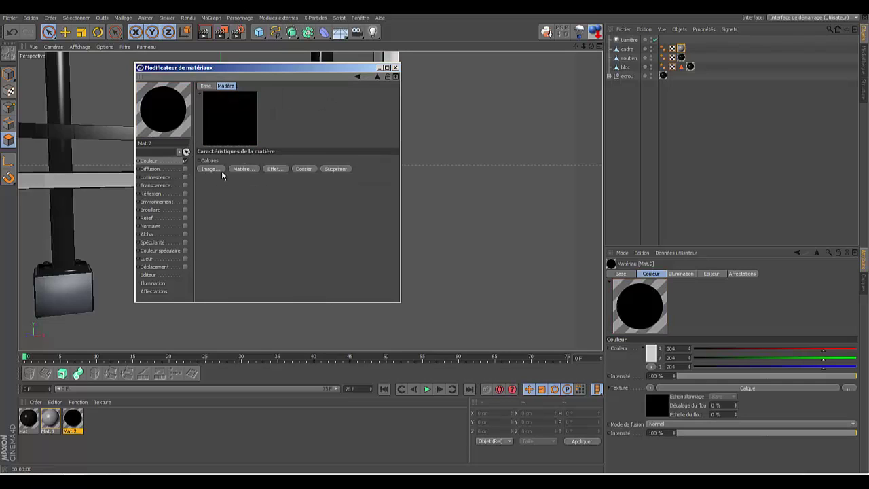
{"action": "left_click", "coordinate": [239, 168]}
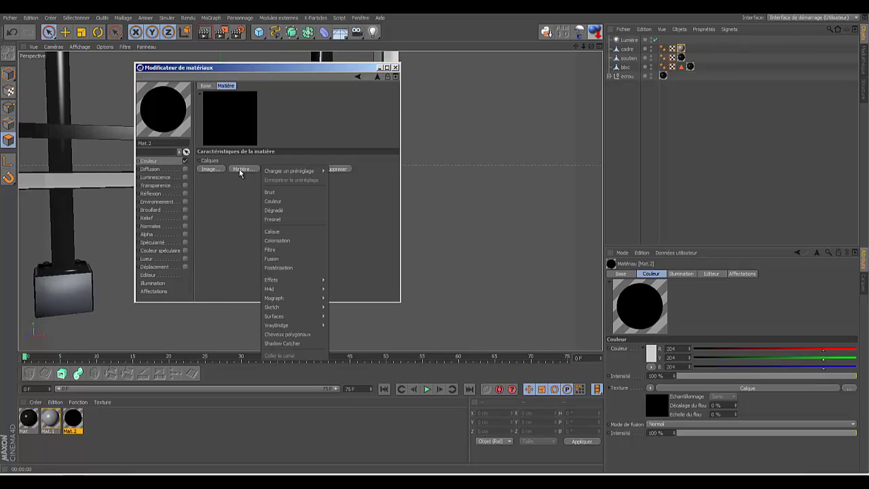
{"action": "left_click", "coordinate": [281, 201]}
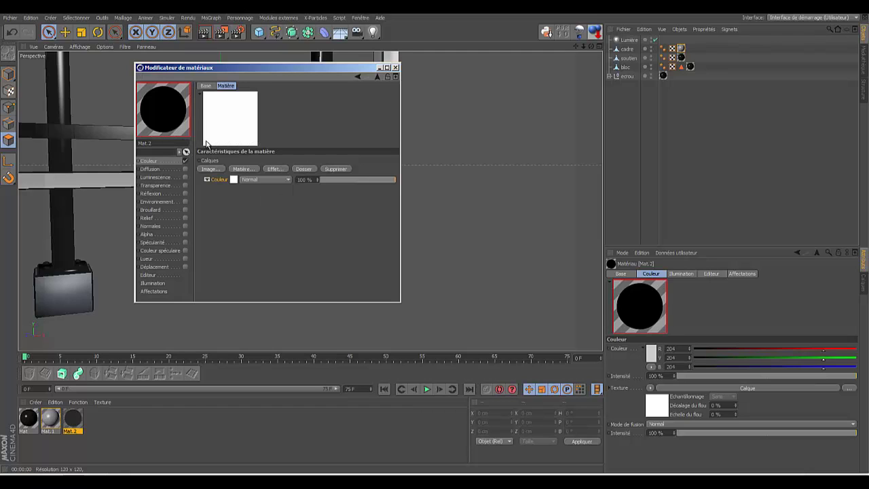
- Set the Couleur layer of Mat.2's Calque texture to a mid-grey of RGB 117, 117, 117
{"action": "left_click", "coordinate": [233, 178]}
{"action": "left_click", "coordinate": [239, 197]}
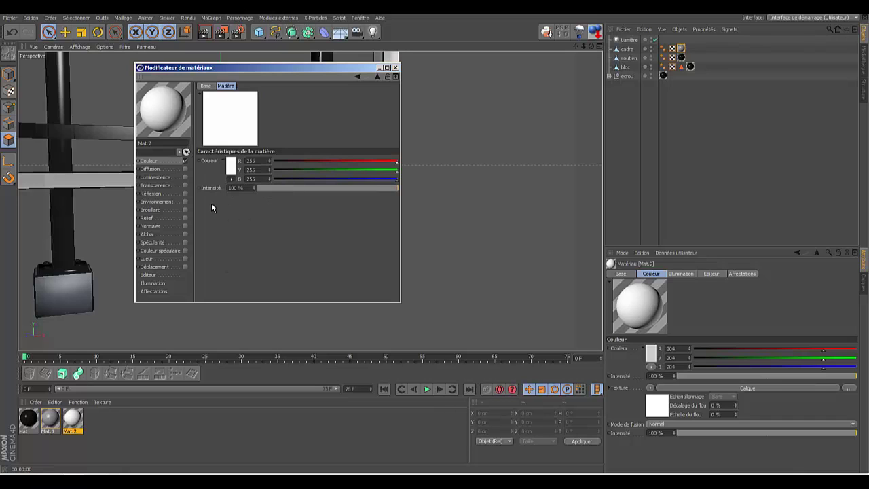
{"action": "left_click", "coordinate": [228, 165]}
{"action": "mouse_move", "coordinate": [192, 151]}
{"action": "left_mouse_down"}
{"action": "mouse_move", "coordinate": [179, 135]}
{"action": "mouse_move", "coordinate": [176, 144]}
{"action": "left_mouse_up"}
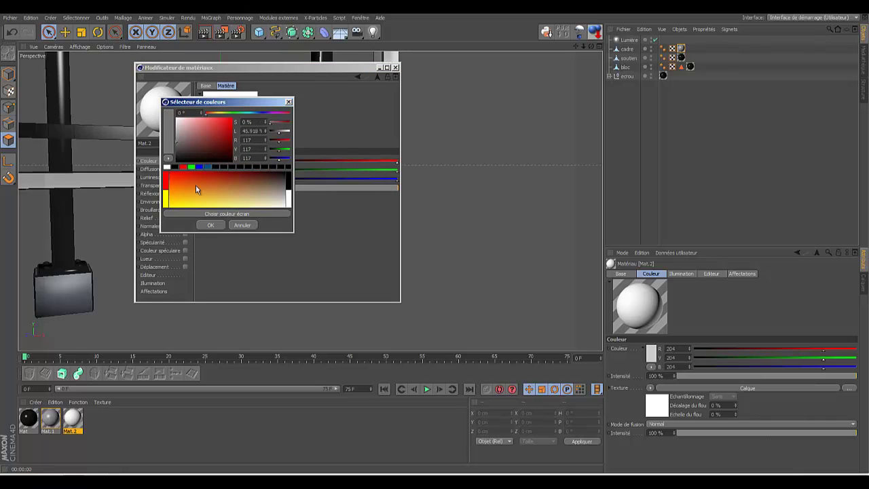
{"action": "left_click", "coordinate": [211, 225]}
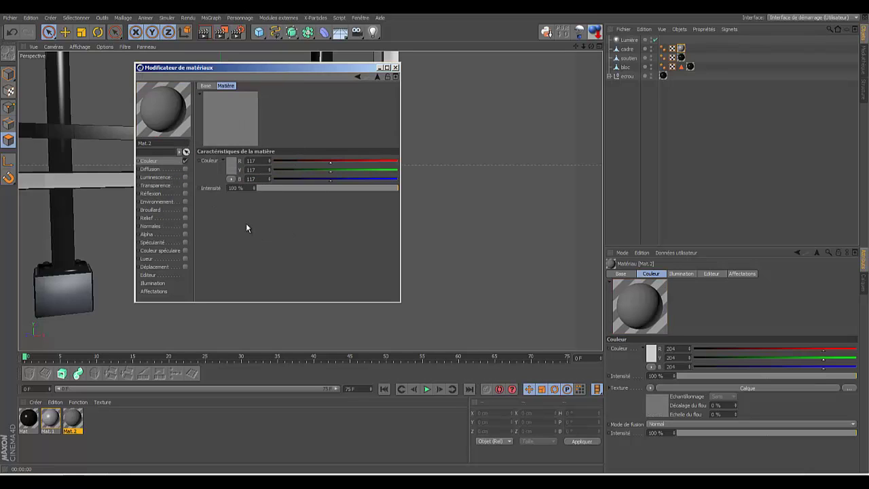
{"action": "left_click", "coordinate": [377, 76]}
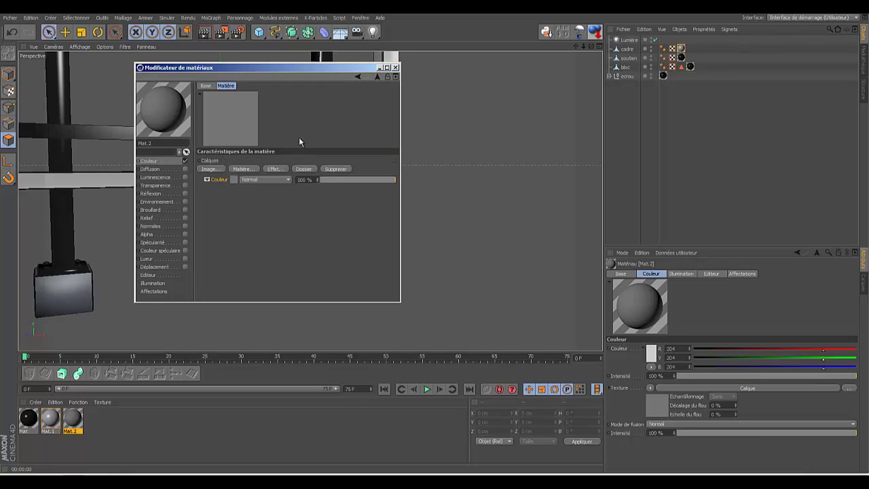
- Add a Bruit layer above the Couleur layer in Mat.2 and set its global scale to 4%
{"action": "left_click", "coordinate": [247, 171]}
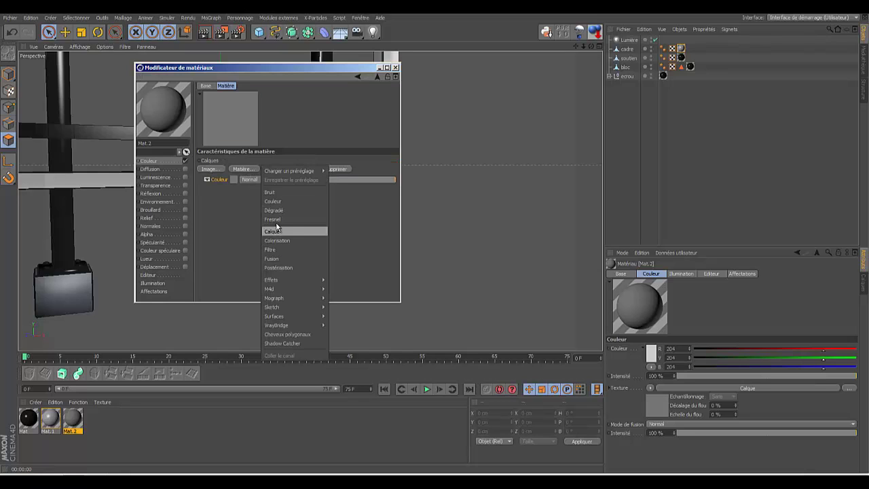
{"action": "left_click", "coordinate": [275, 192]}
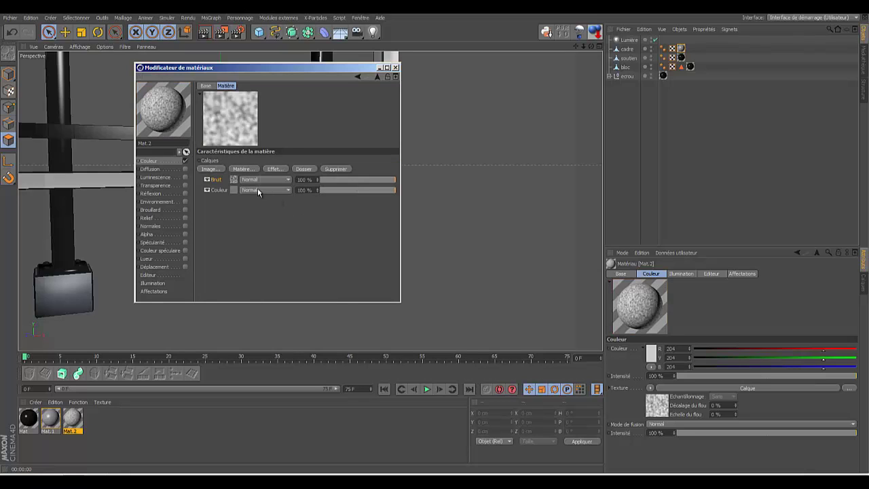
{"action": "left_click", "coordinate": [233, 179]}
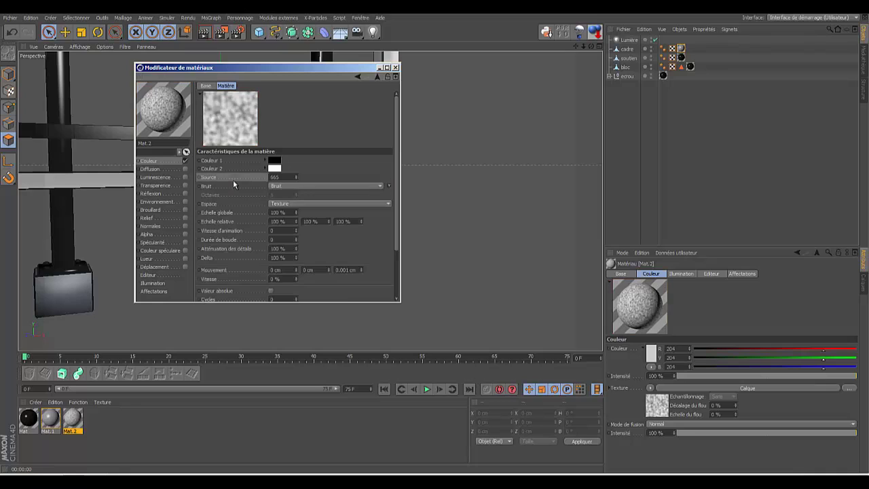
{"action": "left_click", "coordinate": [296, 212]}
{"action": "left_click_drag", "start_coordinate": [296, 215], "coordinate": [296, 214]}
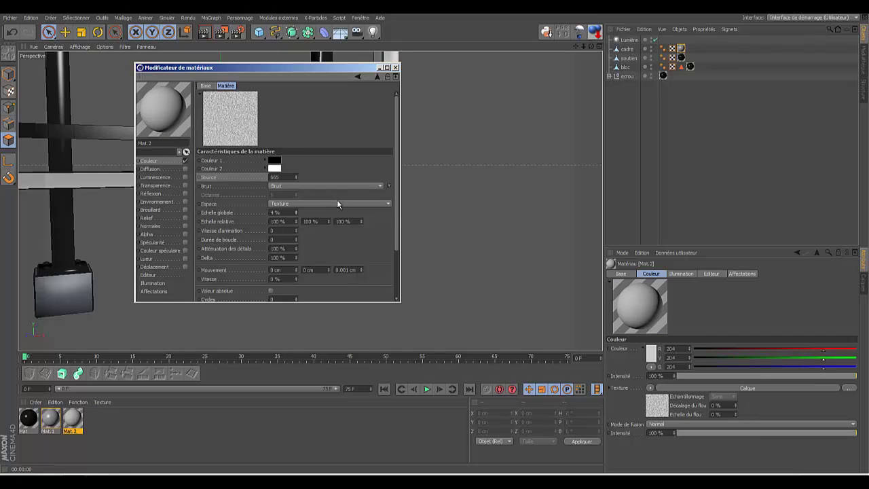
- Apply Mat.2 to the bloc object and reorder its texture tags so the black Mat tag comes after it
{"action": "left_click", "coordinate": [396, 67]}
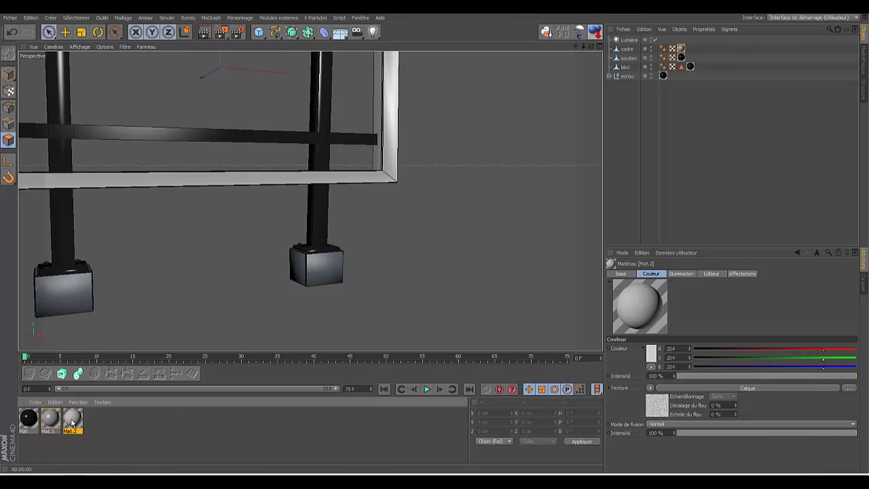
{"action": "left_click_drag", "start_coordinate": [73, 422], "coordinate": [626, 68]}
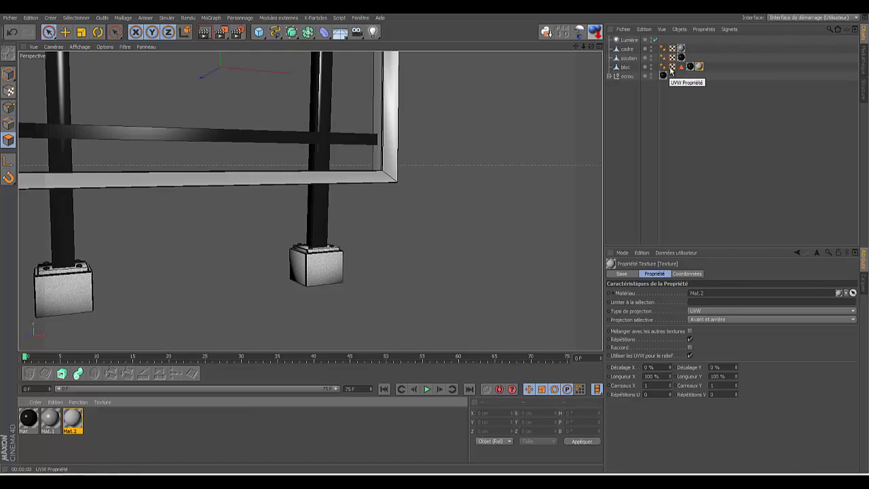
{"action": "left_click_drag", "start_coordinate": [688, 68], "coordinate": [709, 71]}
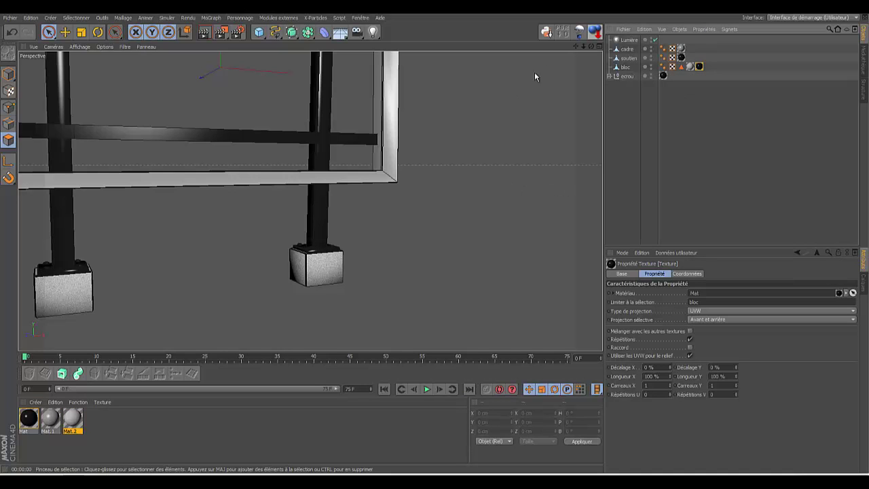
- Render the perspective view to check the whole billboard with its materials
{"action": "left_click_drag", "start_coordinate": [582, 46], "coordinate": [435, 246]}
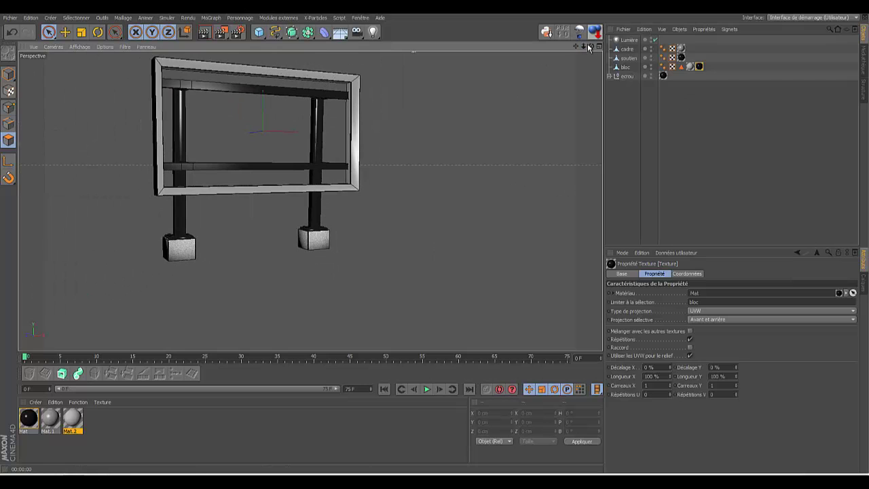
{"action": "left_click_drag", "start_coordinate": [574, 47], "coordinate": [575, 72]}
{"action": "left_click_drag", "start_coordinate": [435, 239], "coordinate": [455, 237]}
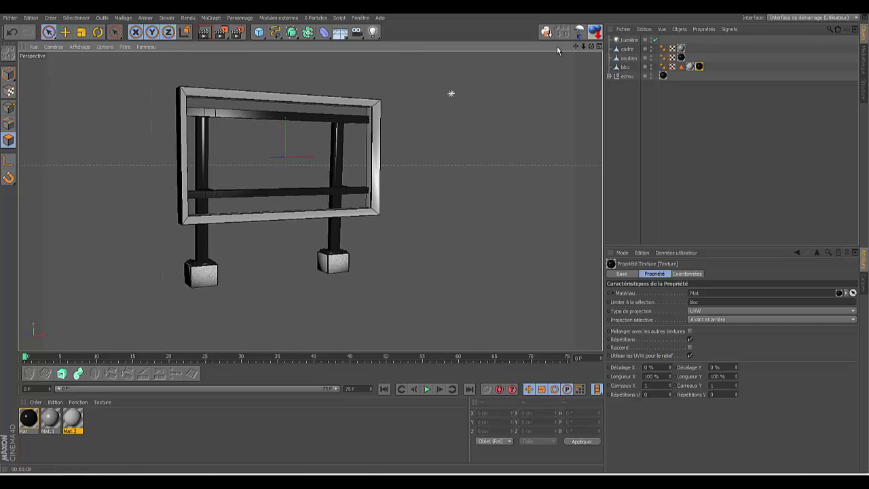
{"action": "left_click", "coordinate": [203, 34]}
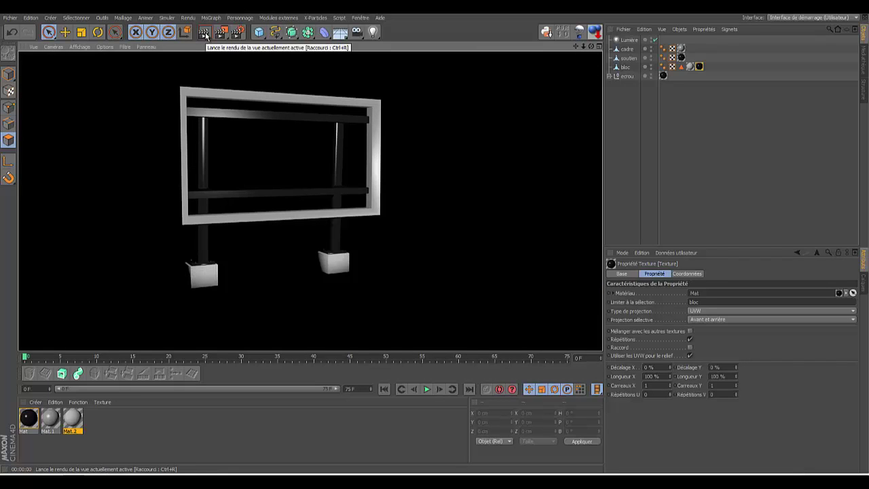
{"action": "double_click", "coordinate": [73, 420]}
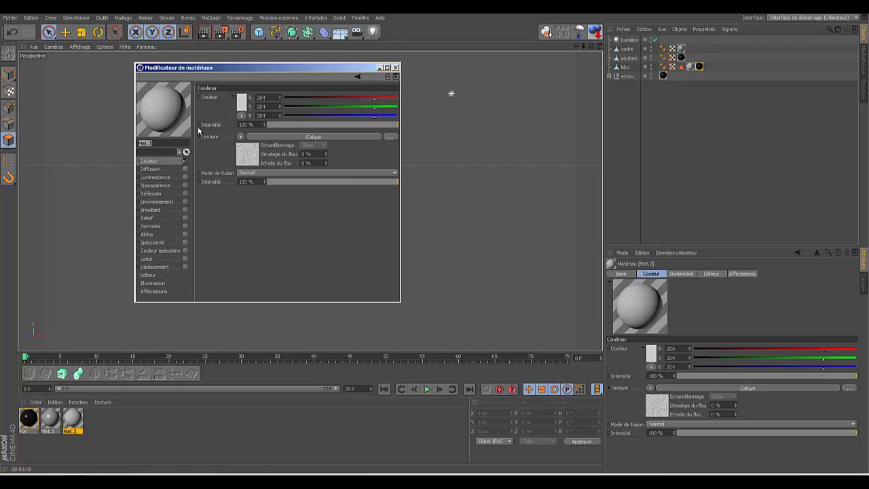
{"action": "left_click", "coordinate": [241, 102]}
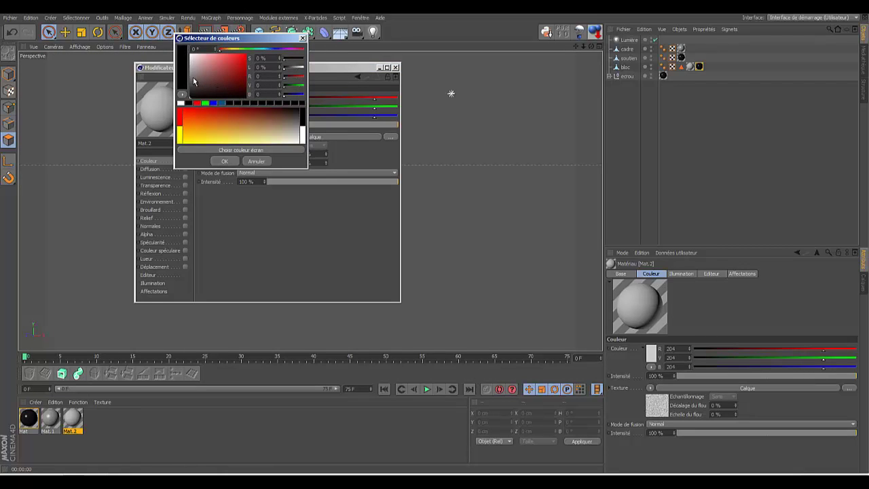
{"action": "left_click", "coordinate": [193, 82]}
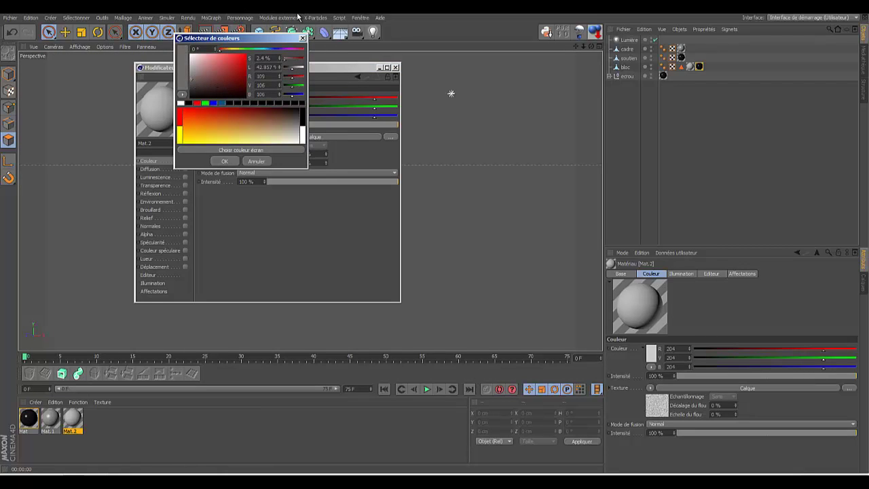
{"action": "left_click", "coordinate": [302, 38]}
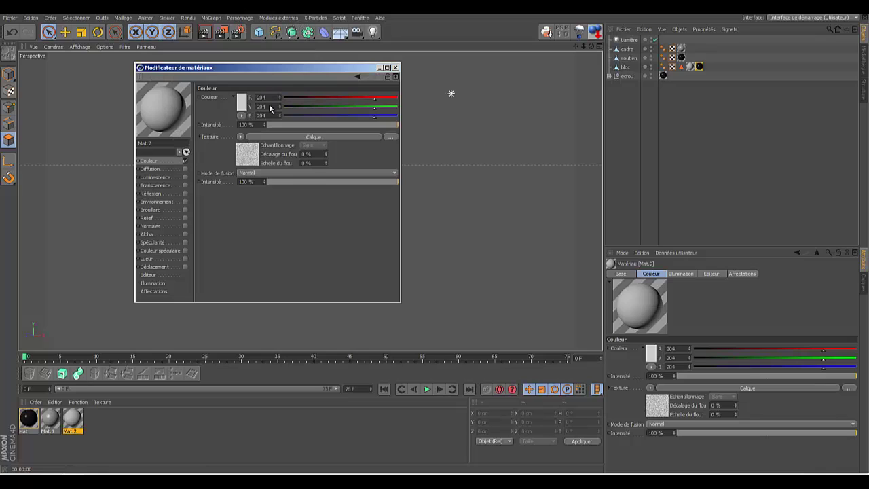
- Darken the Couleur layer in Mat.2's Calque texture to RGB 96, 94, 94
{"action": "left_click", "coordinate": [250, 155]}
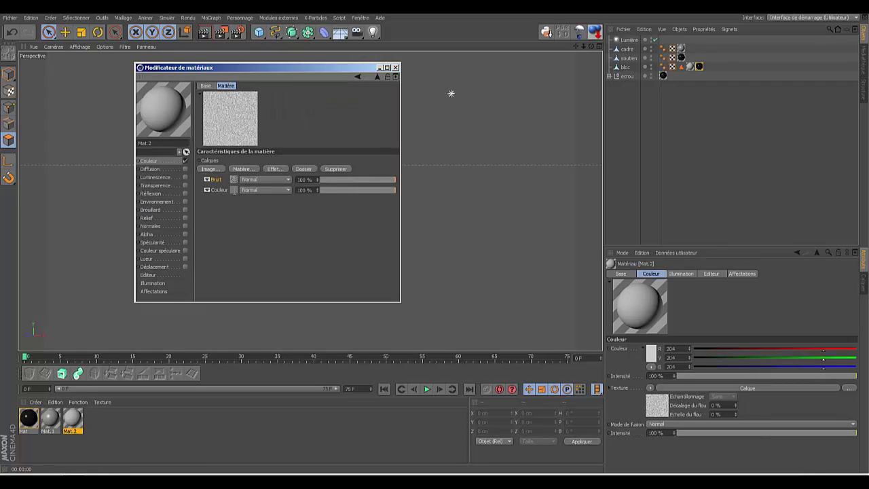
{"action": "left_click", "coordinate": [234, 190]}
{"action": "left_click", "coordinate": [231, 169]}
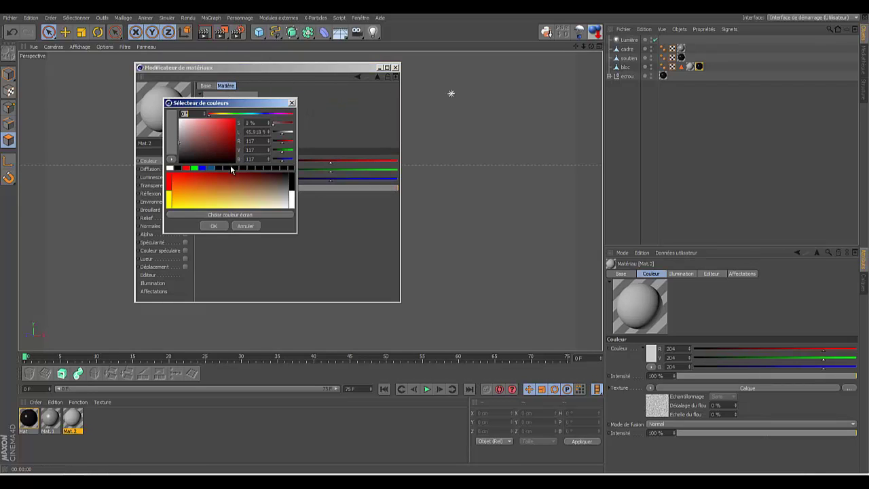
{"action": "left_click", "coordinate": [180, 148]}
{"action": "left_click", "coordinate": [180, 149]}
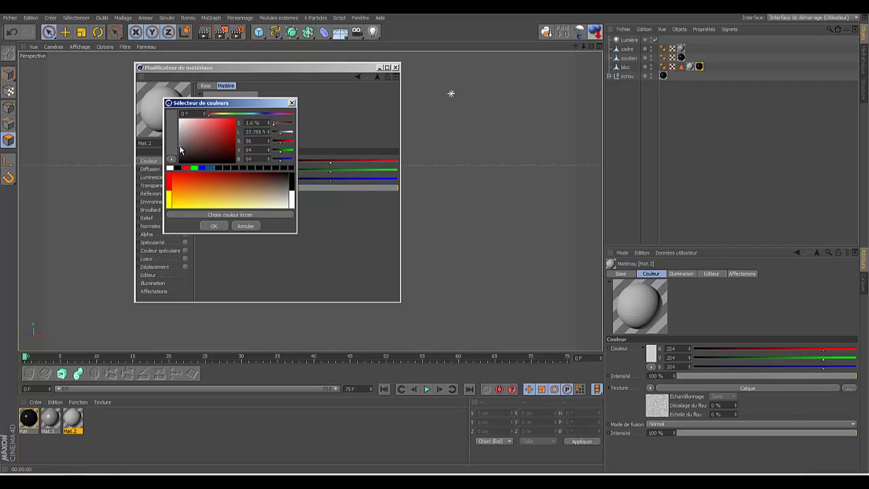
{"action": "left_click", "coordinate": [213, 226]}
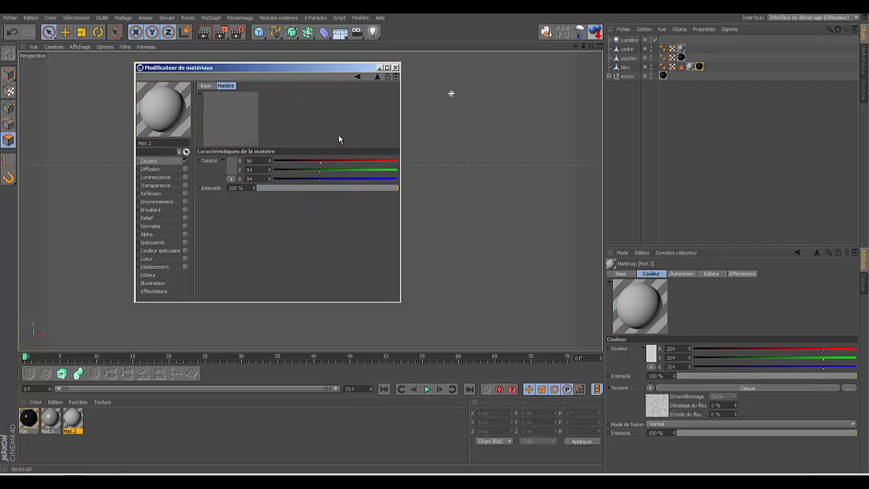
- Darken the Couleur layer in Mat.2's Calque texture to RGB 78, 78, 78
{"action": "left_click", "coordinate": [235, 170]}
{"action": "left_click_drag", "start_coordinate": [184, 148], "coordinate": [181, 155]}
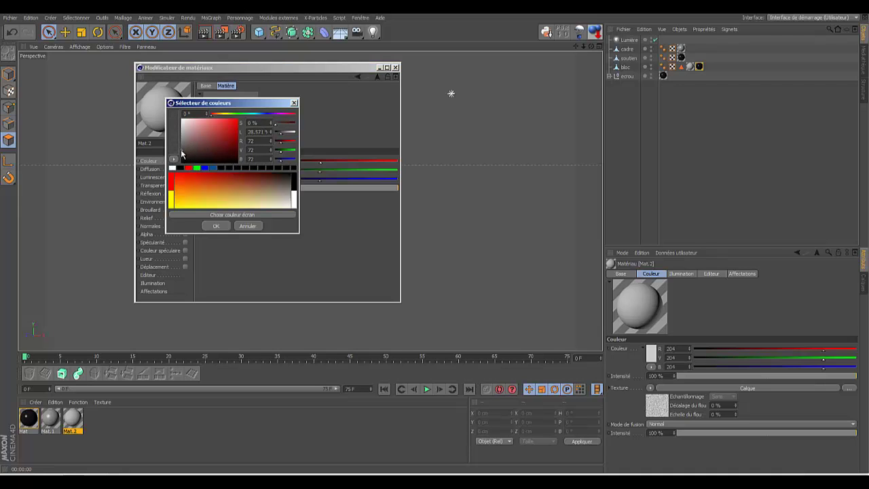
{"action": "left_click", "coordinate": [217, 225]}
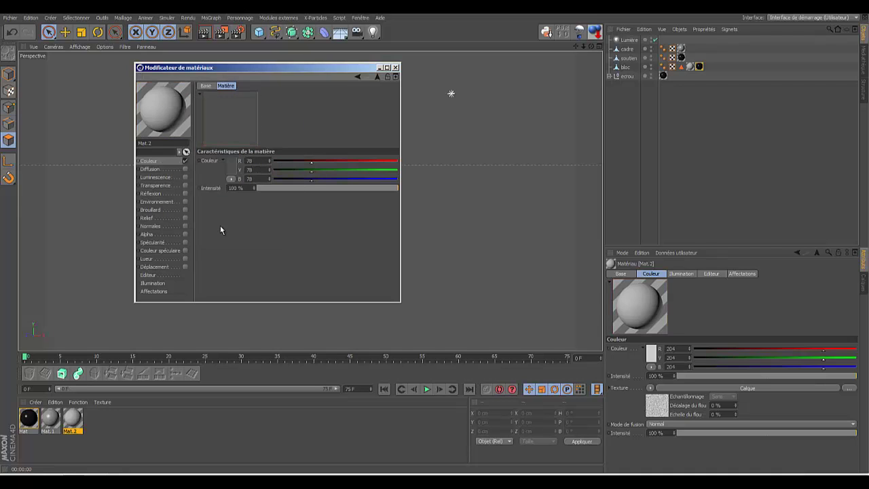
- Set the blending mode of the Bruit layer in Mat.2's Calque texture to Produit
{"action": "left_click", "coordinate": [377, 77]}
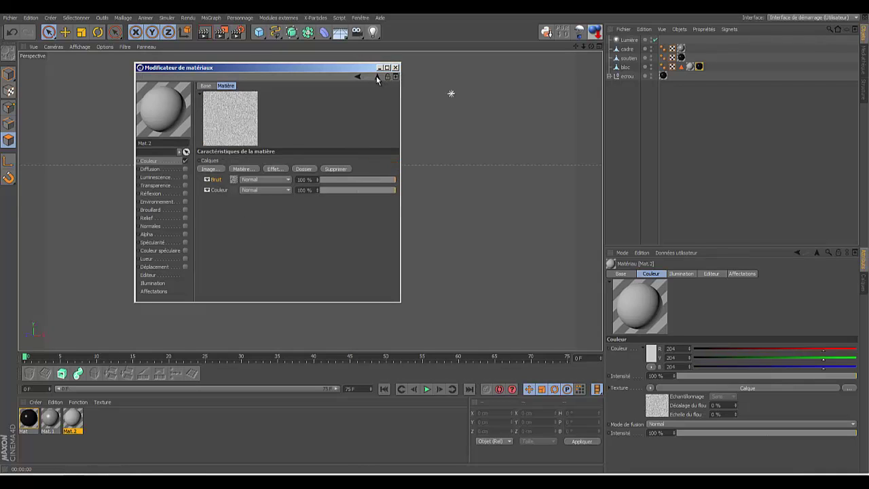
{"action": "left_click", "coordinate": [287, 179]}
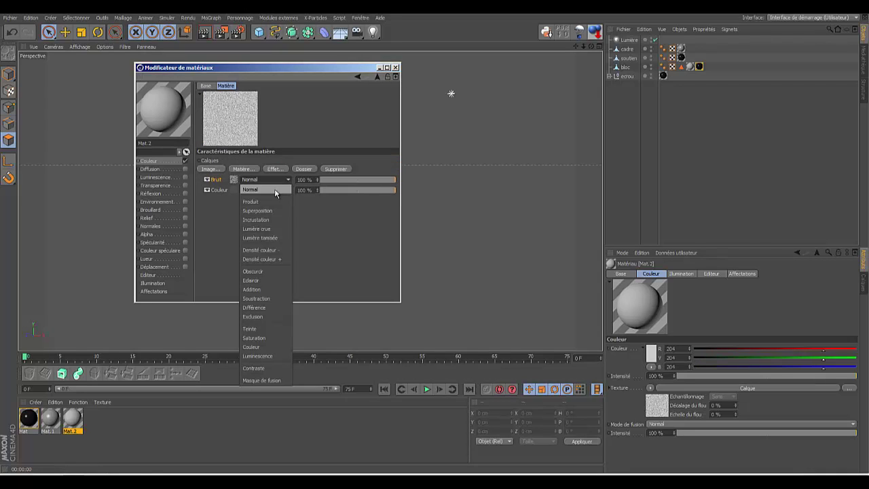
{"action": "left_click", "coordinate": [274, 200]}
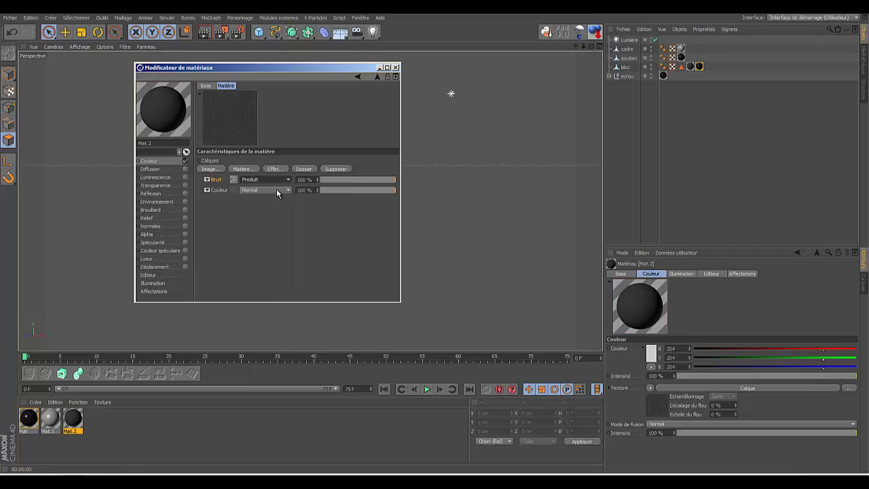
- Lighten the Couleur layer in Mat.2 to RGB 119, 118, 118 and close the material editor
{"action": "left_click", "coordinate": [233, 189]}
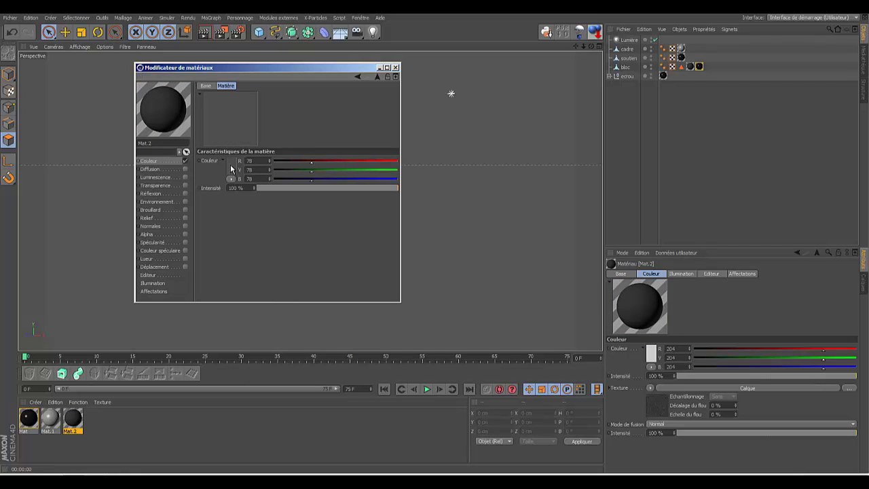
{"action": "left_click", "coordinate": [231, 170]}
{"action": "left_click_drag", "start_coordinate": [180, 151], "coordinate": [181, 144]}
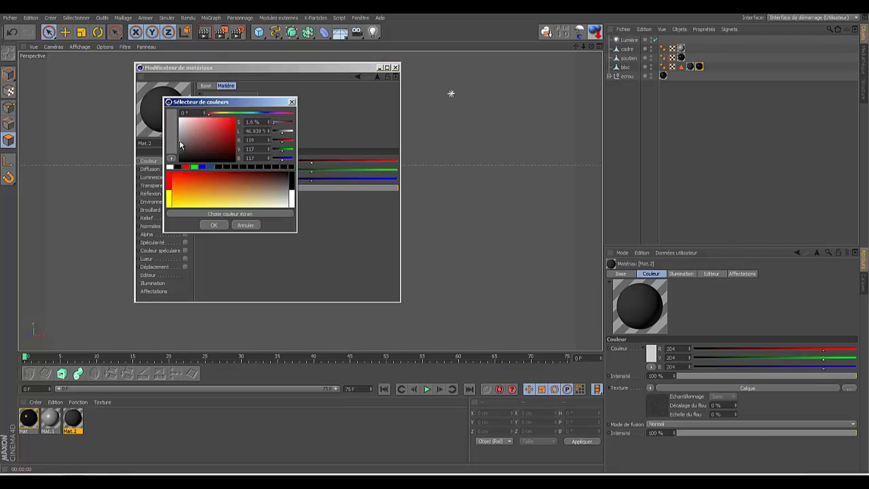
{"action": "left_click", "coordinate": [214, 225]}
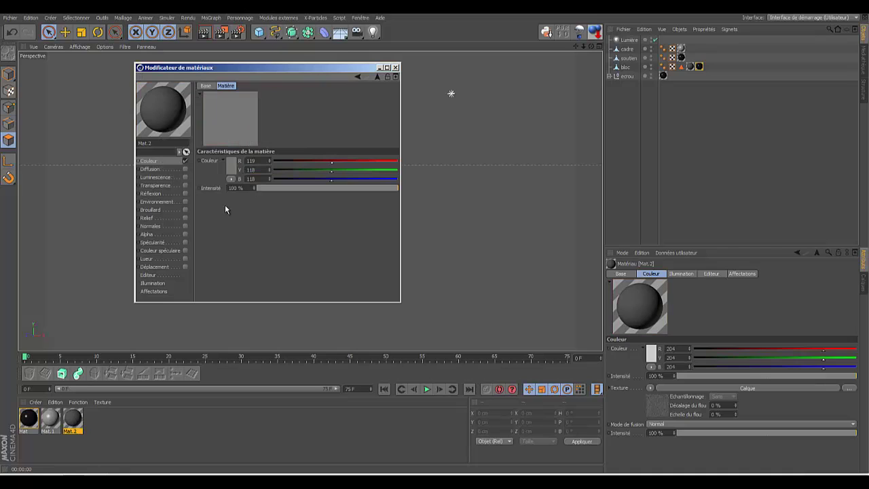
{"action": "left_click", "coordinate": [397, 68]}
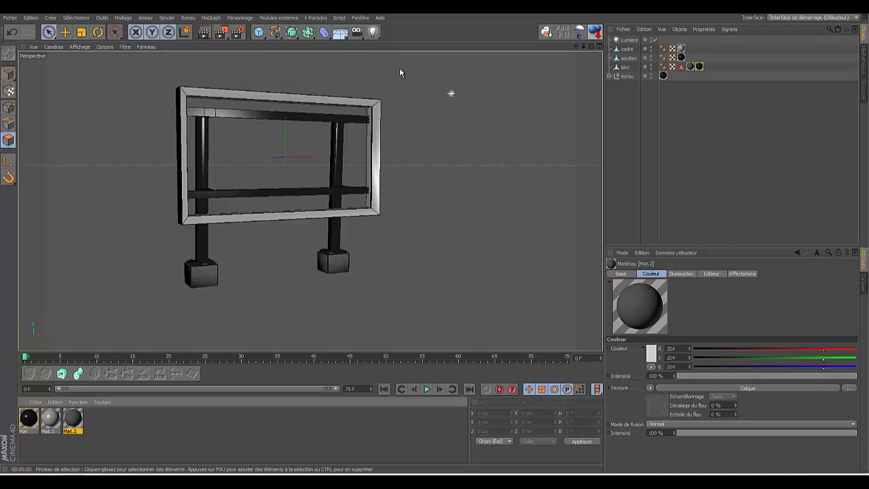
- Render the whole billboard, then a closer view of the concrete footings, to check the adjusted Mat.2
{"action": "left_click", "coordinate": [204, 32]}
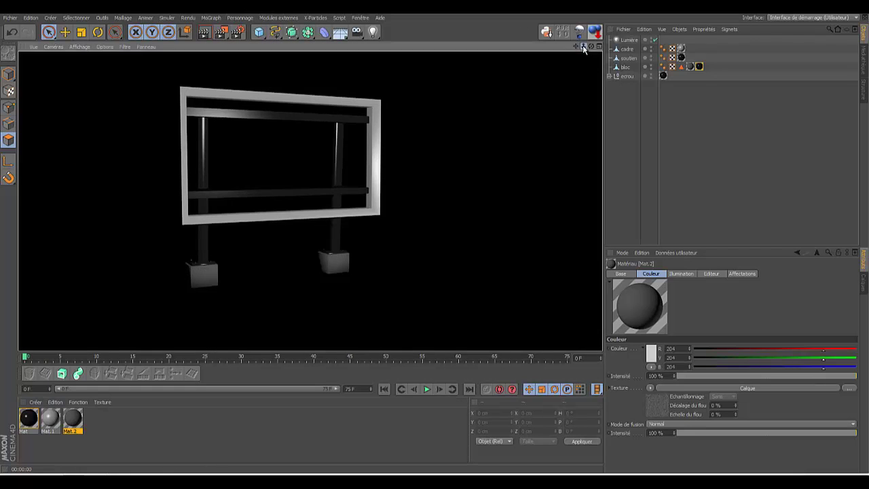
{"action": "left_click_drag", "start_coordinate": [583, 48], "coordinate": [407, 203]}
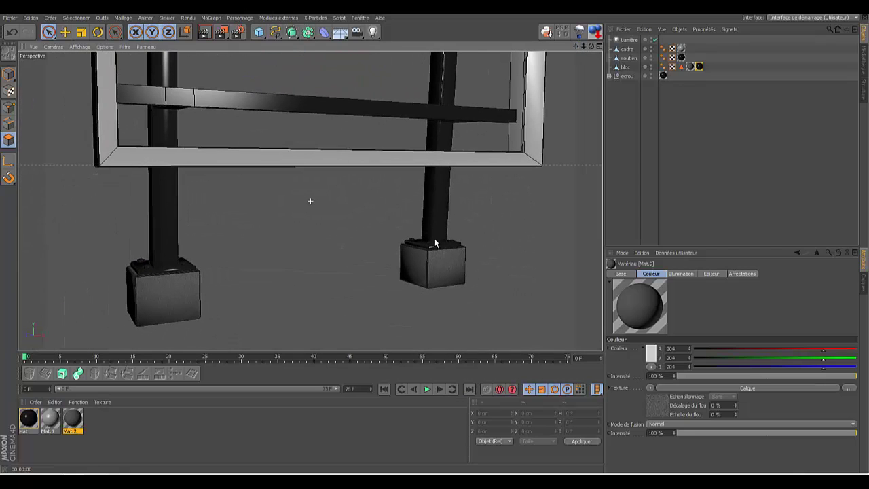
{"action": "left_click", "coordinate": [209, 34]}
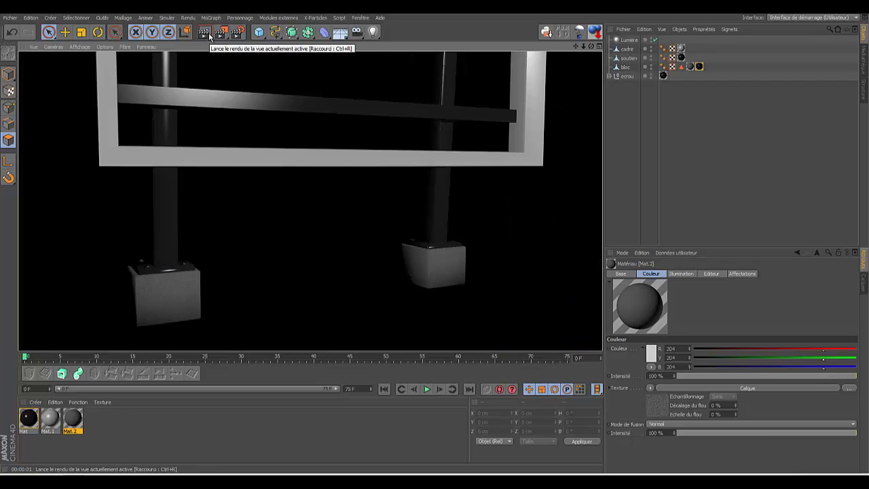
{"action": "left_click", "coordinate": [126, 269]}
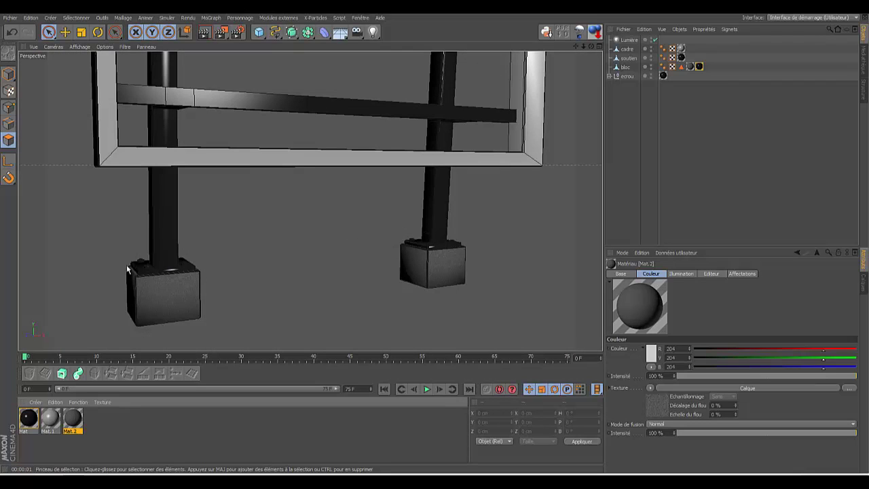
- Enable the Relief channel of Mat.2, give it a Bruit texture and set the noise's global scale to 10%
{"action": "double_click", "coordinate": [76, 419]}
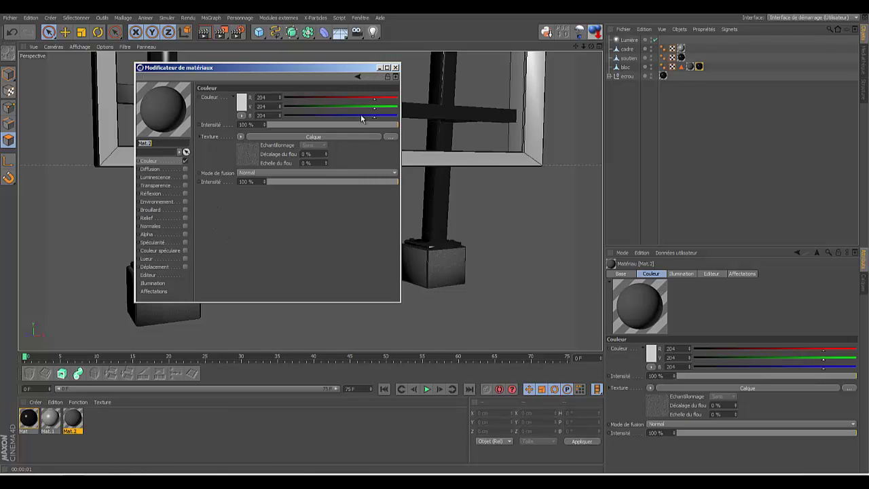
{"action": "left_click", "coordinate": [246, 156]}
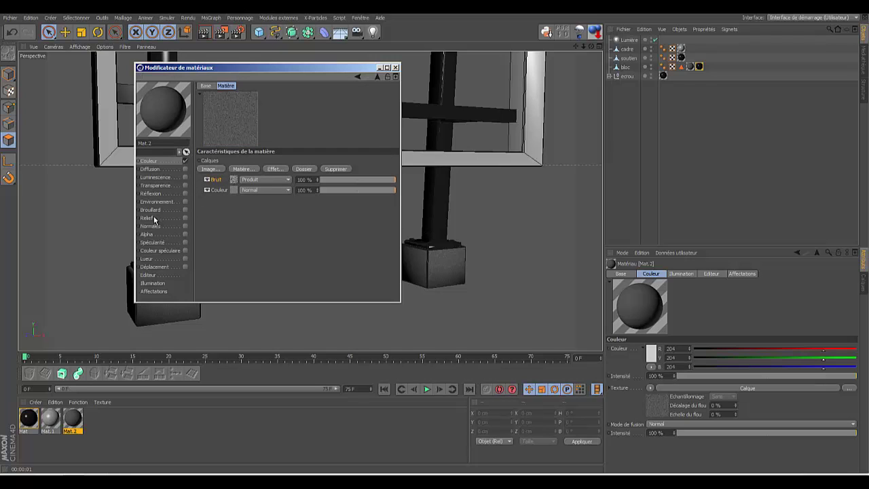
{"action": "left_click", "coordinate": [152, 218]}
{"action": "left_click", "coordinate": [185, 218]}
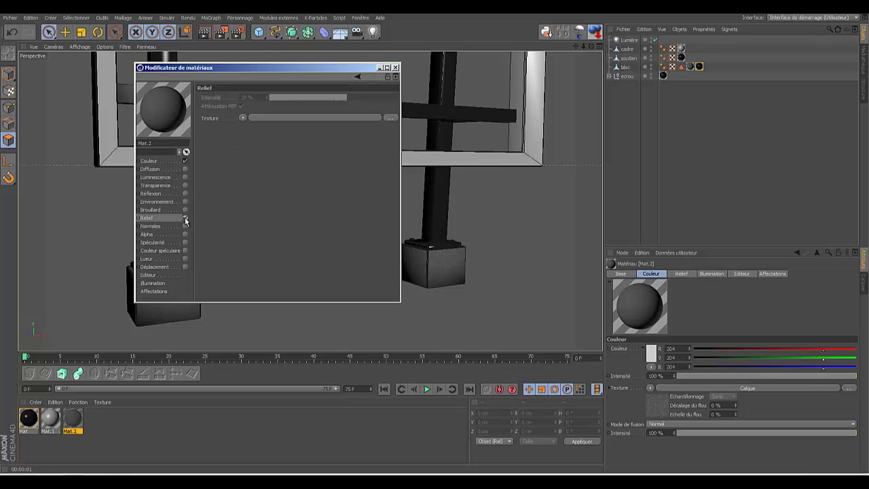
{"action": "left_click", "coordinate": [243, 117]}
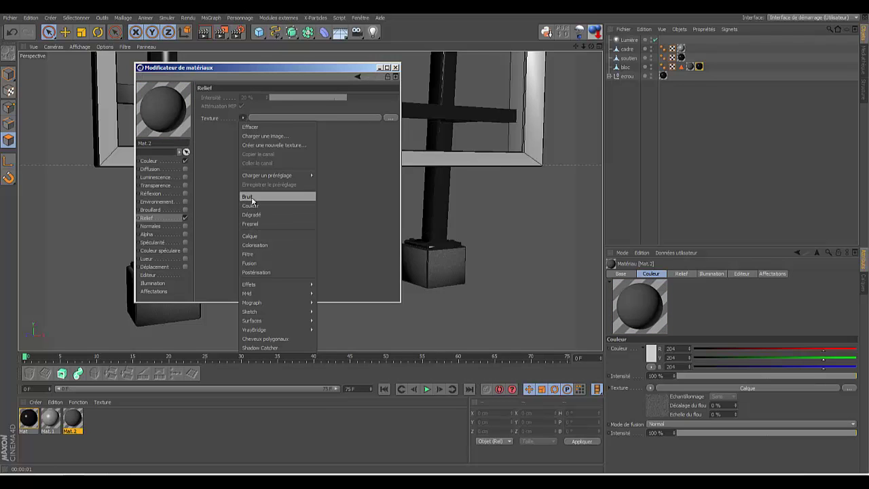
{"action": "left_click", "coordinate": [251, 197]}
{"action": "left_click", "coordinate": [251, 134]}
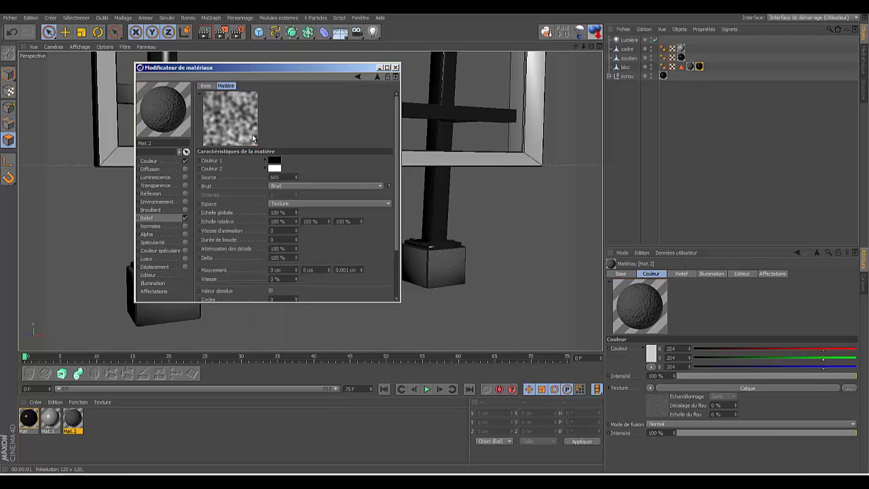
{"action": "left_click", "coordinate": [296, 212]}
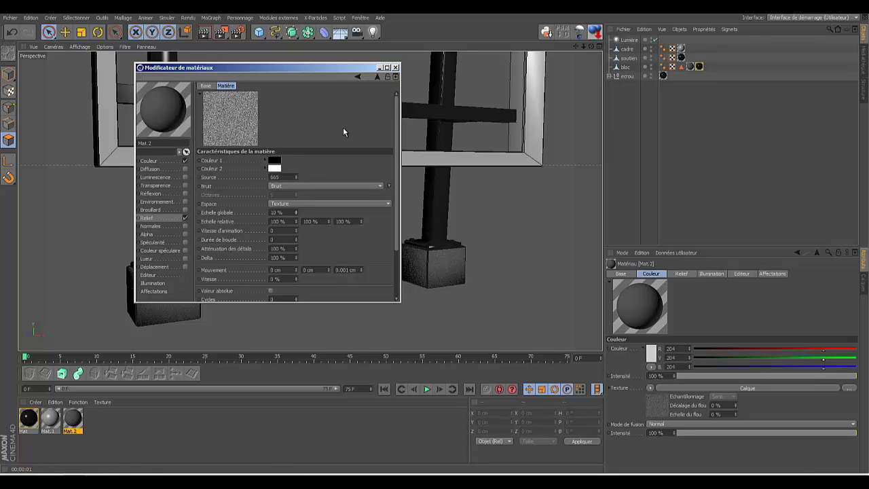
- Increase the Relief intensity of Mat.2 and render the closer view of the footings to check the bump
{"action": "left_click", "coordinate": [376, 78]}
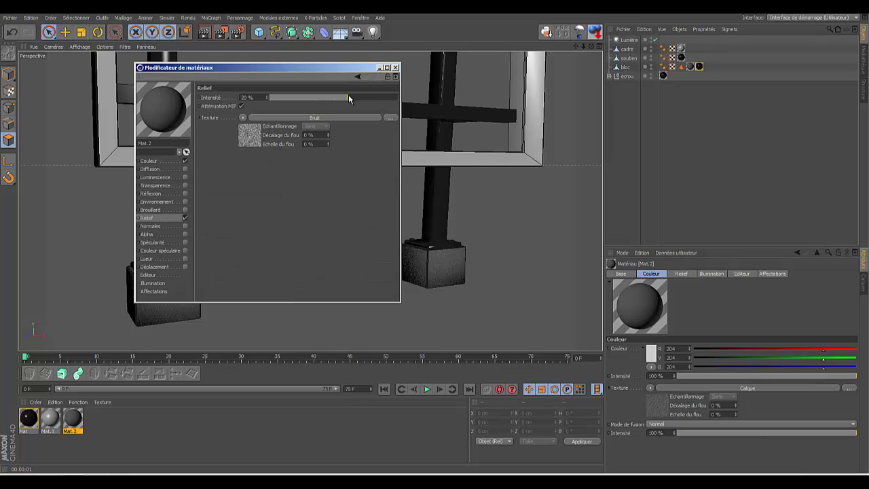
{"action": "left_click_drag", "start_coordinate": [347, 96], "coordinate": [376, 99]}
{"action": "left_click", "coordinate": [396, 67]}
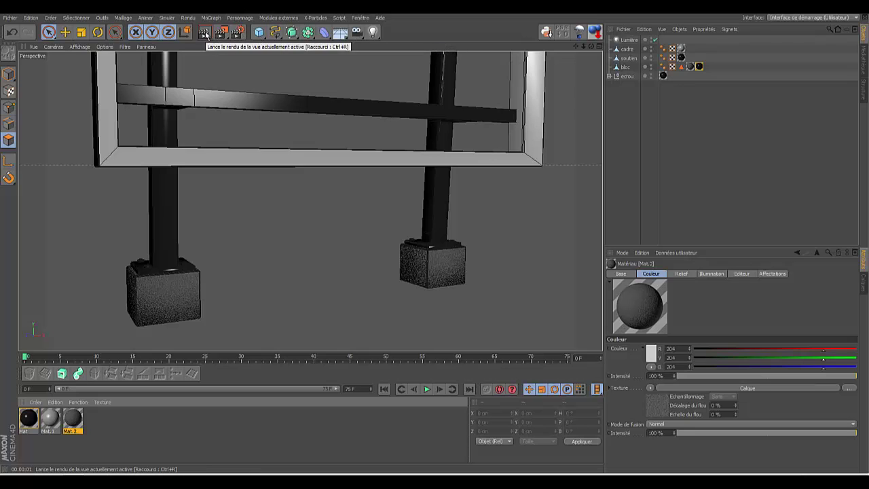
{"action": "left_click", "coordinate": [204, 34]}
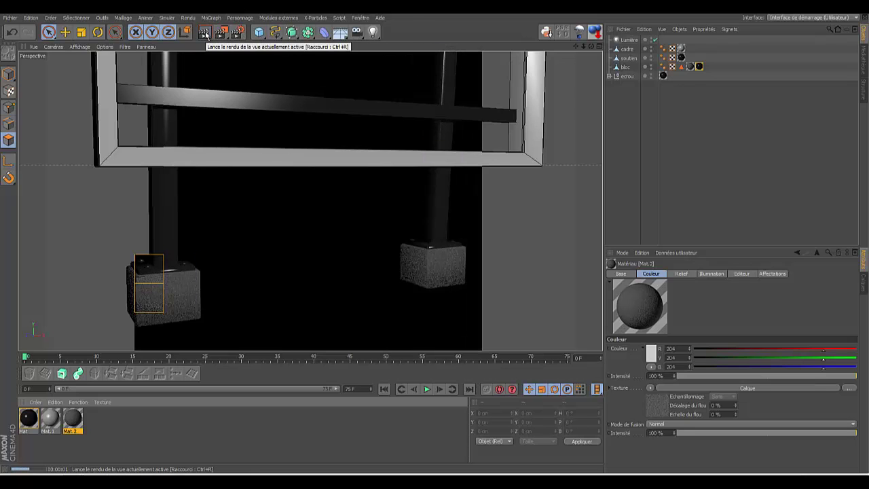